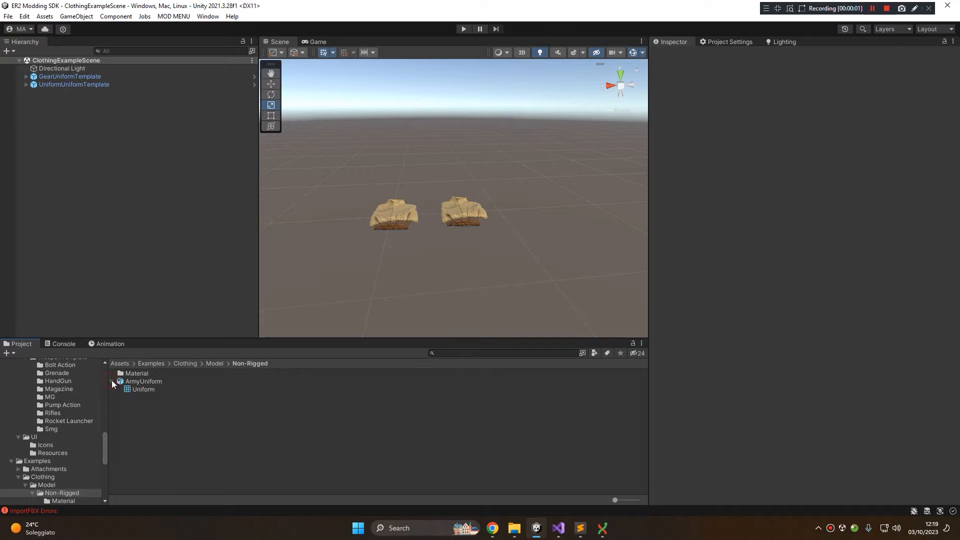
- Preview the ArmyUniform model in the Non-Rigged folder and turn it to its front view
click(112, 381)
click(134, 381)
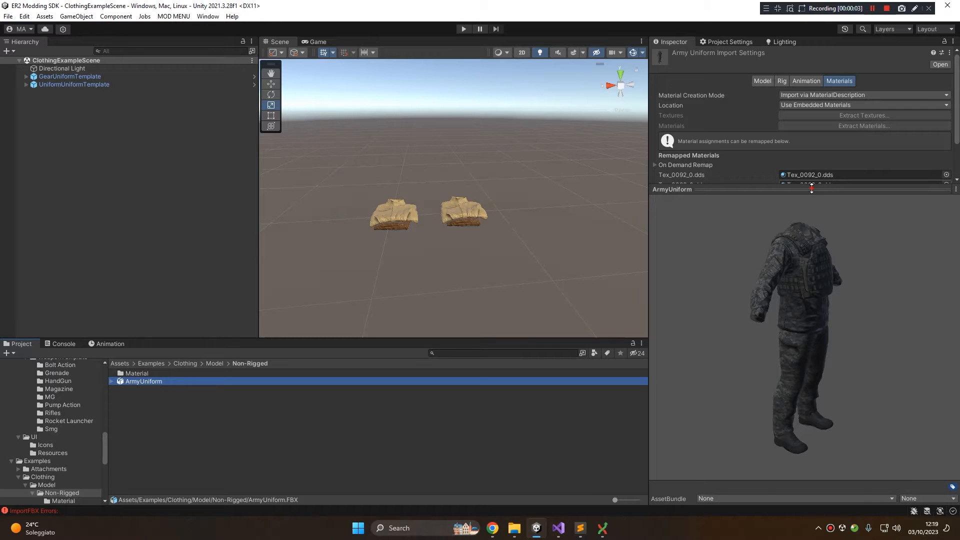
drag(845, 320, 766, 322)
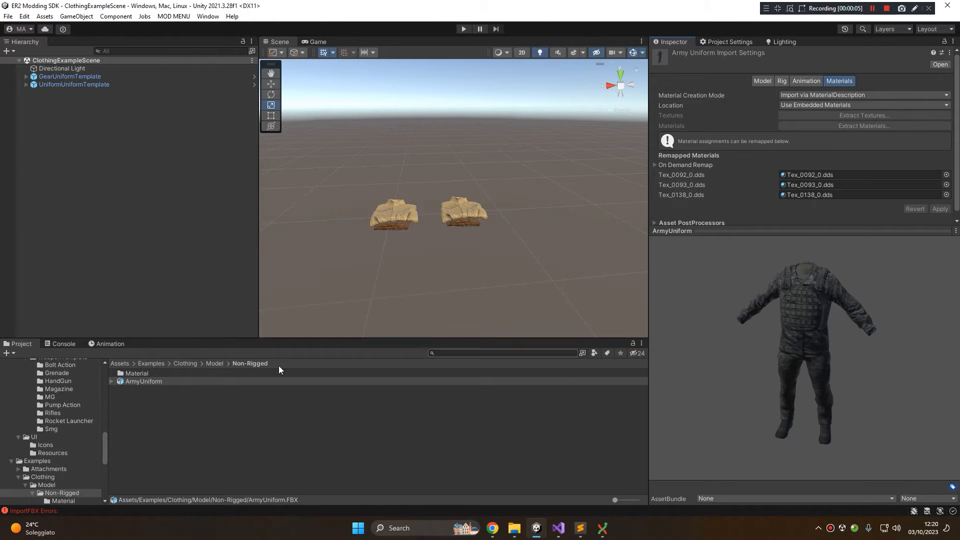
- Go to the ER2 SDK/Rigs/Blender RIG folder and check the er2_blender_tps_export_plugin and FPS & TPS RIG - Blender files
click(120, 364)
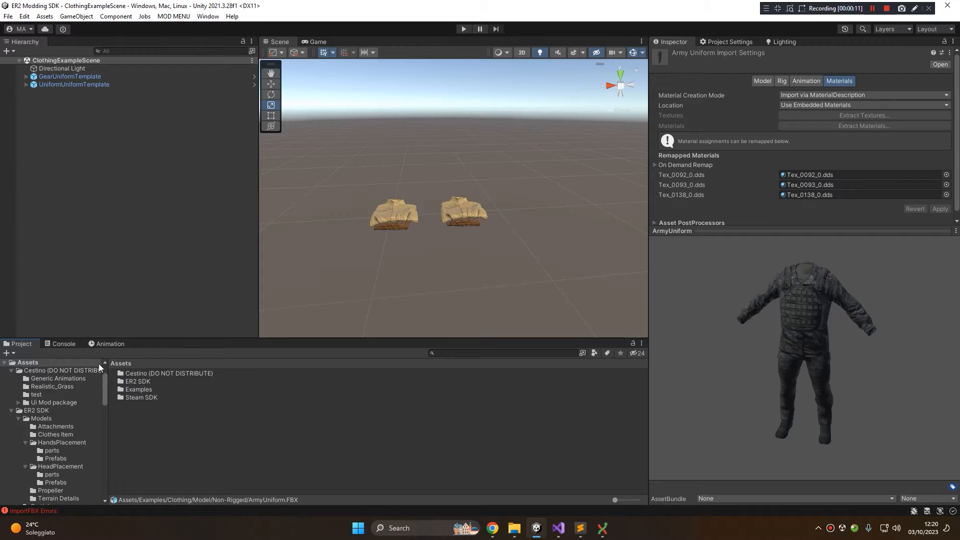
double_click(137, 382)
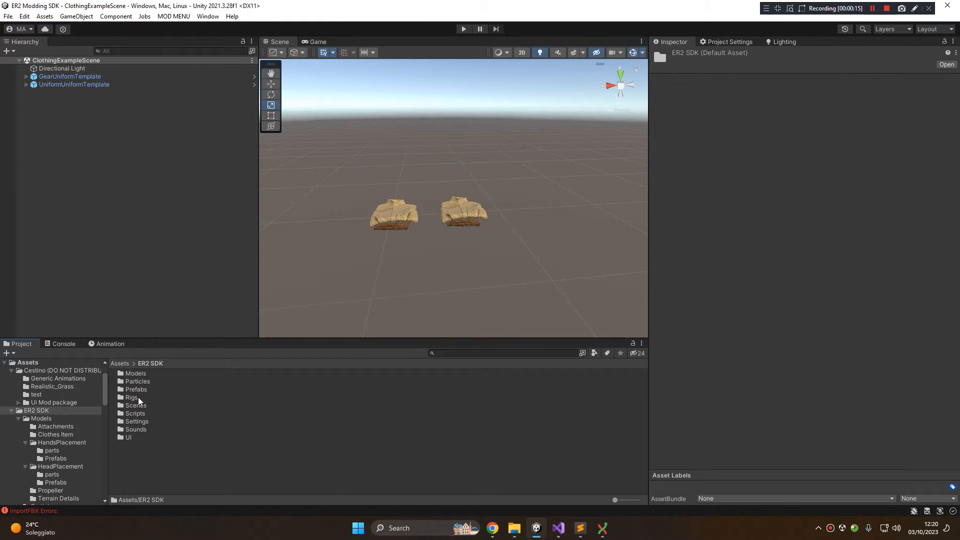
double_click(139, 398)
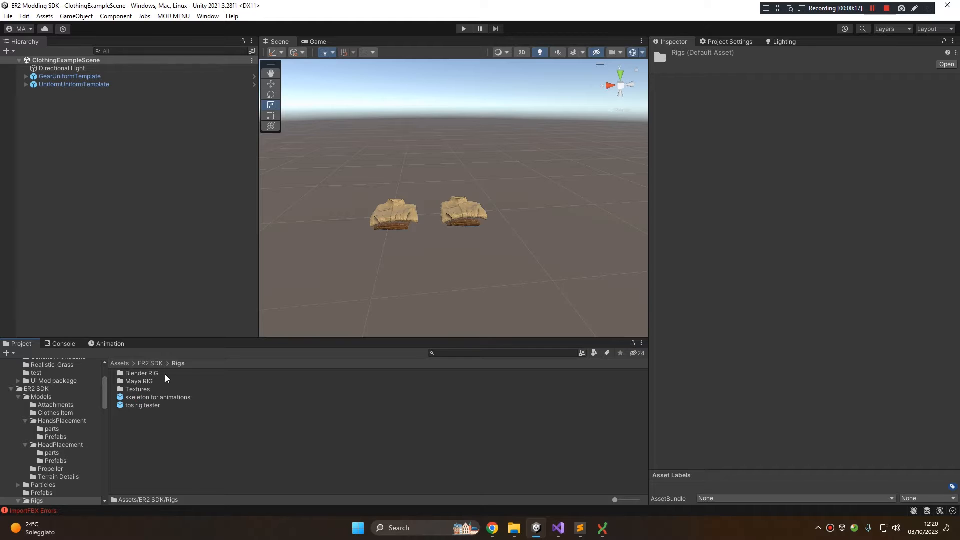
double_click(142, 374)
click(165, 374)
click(161, 382)
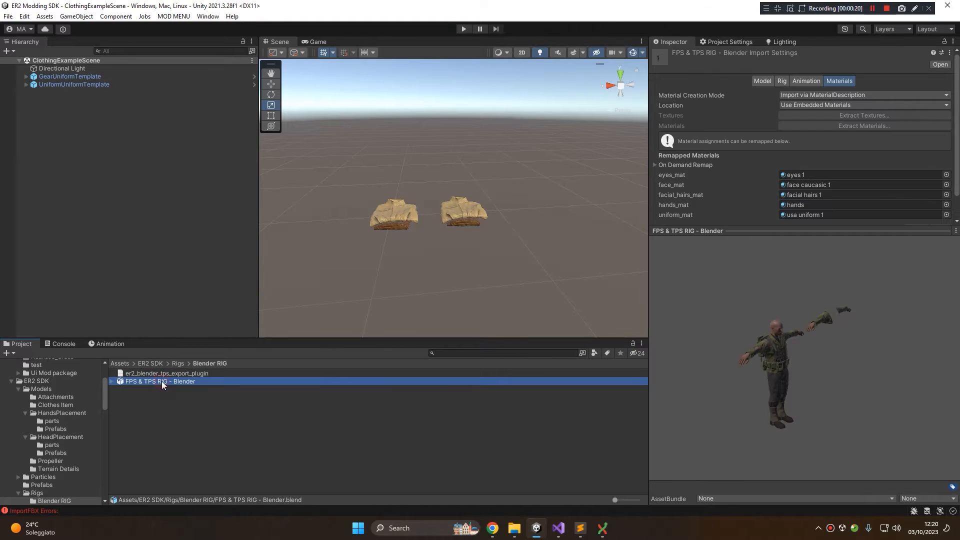
click(164, 376)
click(165, 384)
click(150, 374)
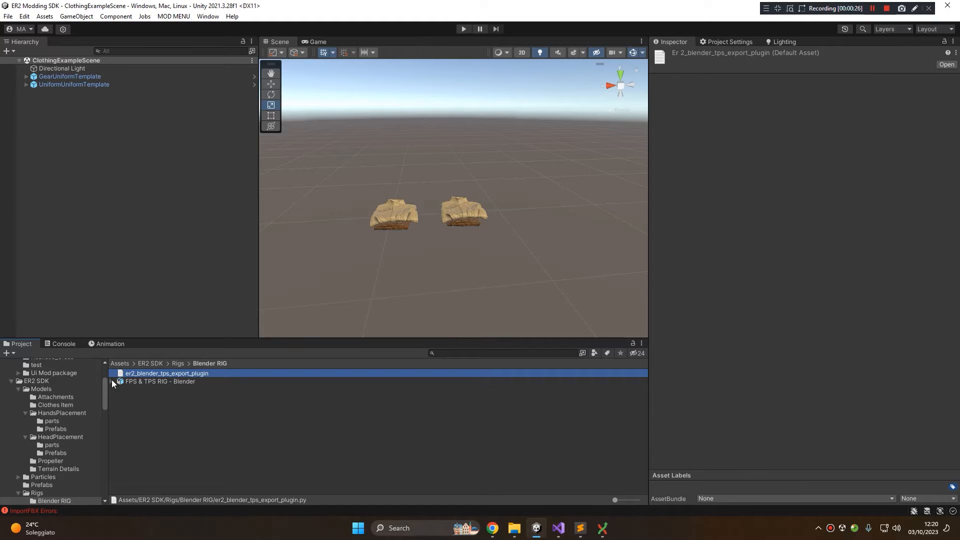
click(148, 381)
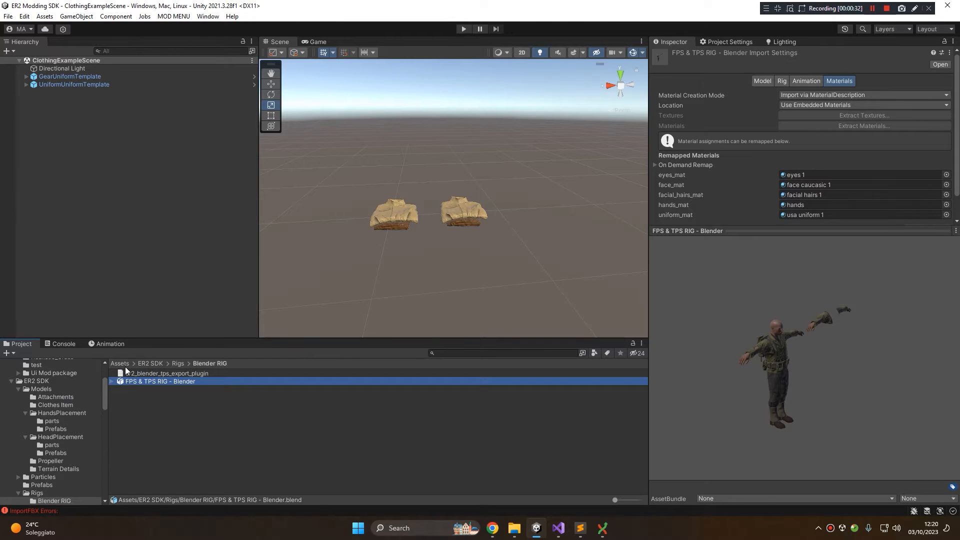
click(188, 407)
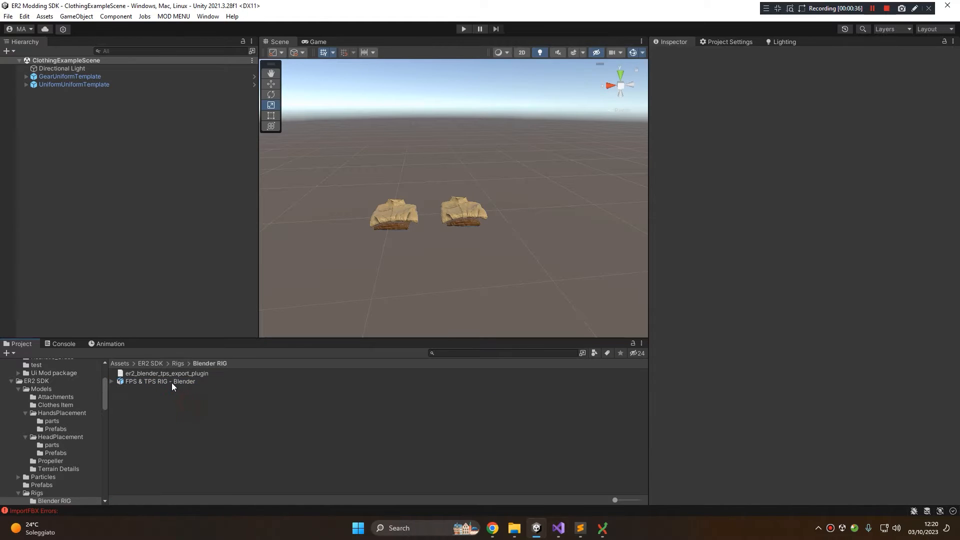
- Copy the FPS & TPS RIG - Blender file into the Examples/Clothing/Model folder
click(146, 383)
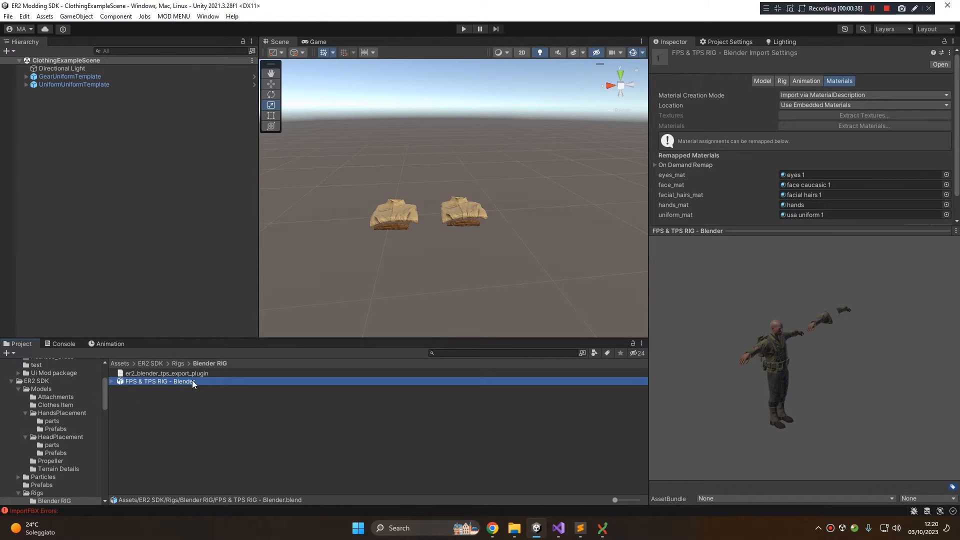
scroll(65, 411, up, 3)
scroll(58, 426, down, 3)
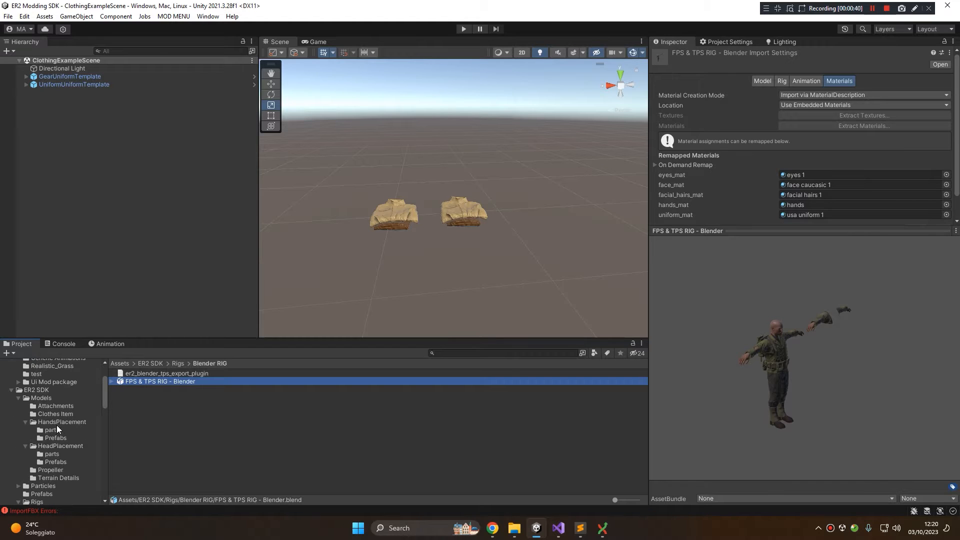
click(48, 397)
click(49, 391)
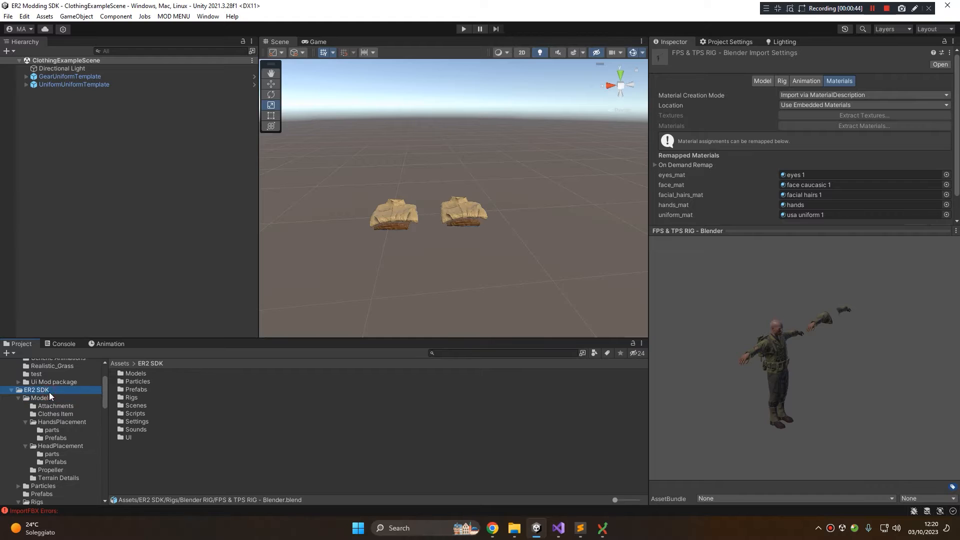
scroll(49, 408, down, 10)
scroll(52, 411, down, 5)
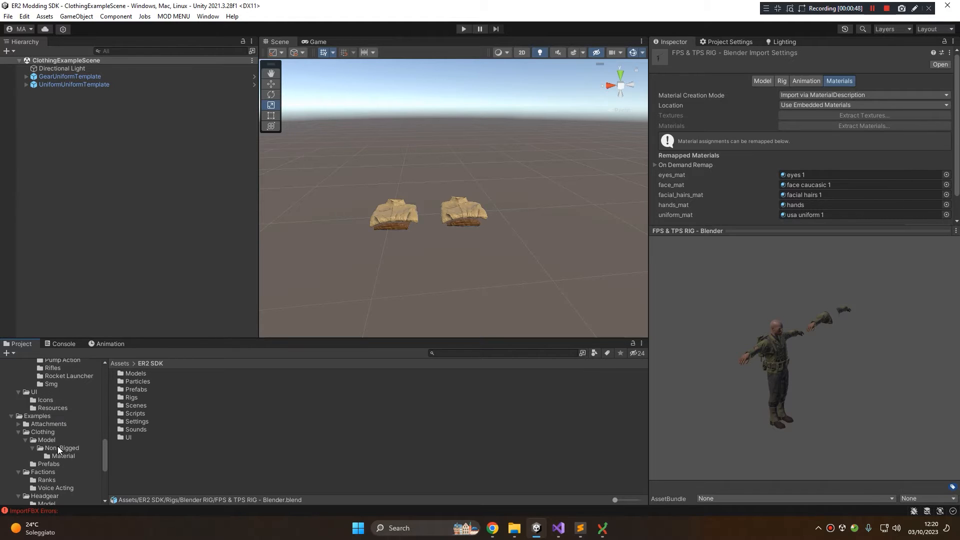
click(54, 433)
click(53, 440)
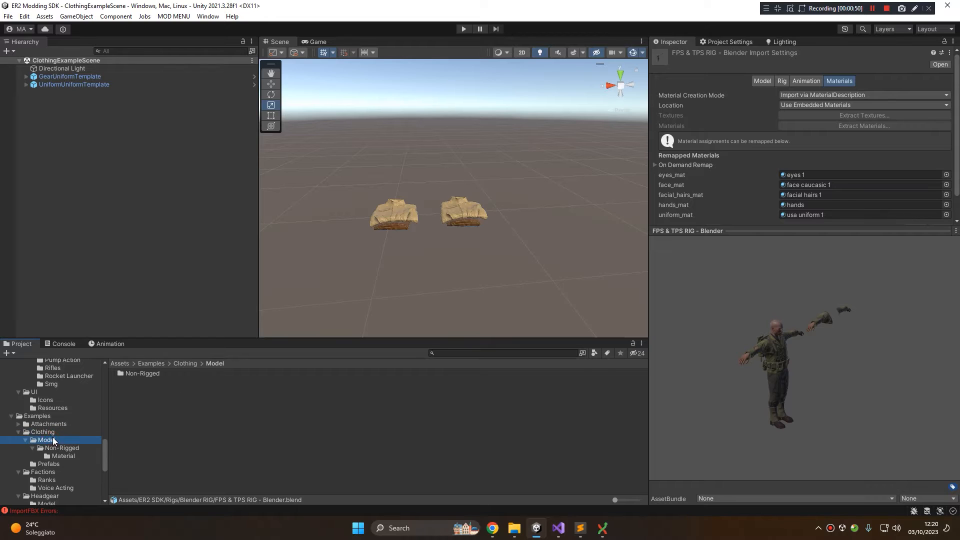
double_click(140, 374)
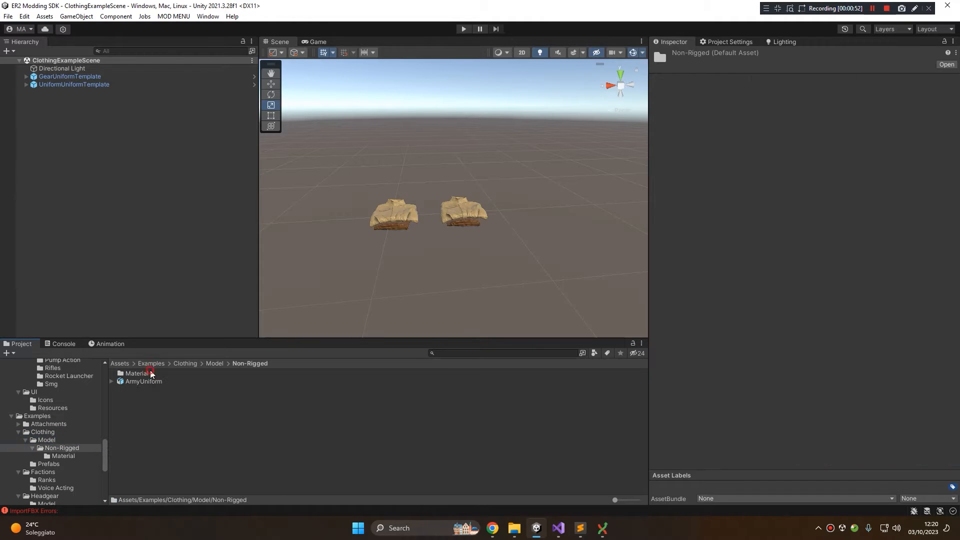
click(215, 364)
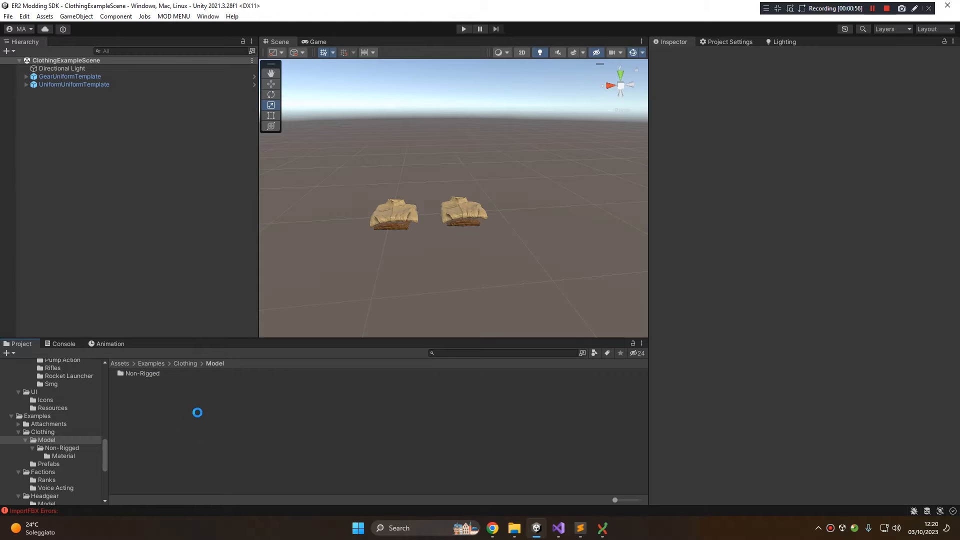
- Check the ArmyUniform model in the Non-Rigged folder and return to the Model folder
double_click(152, 374)
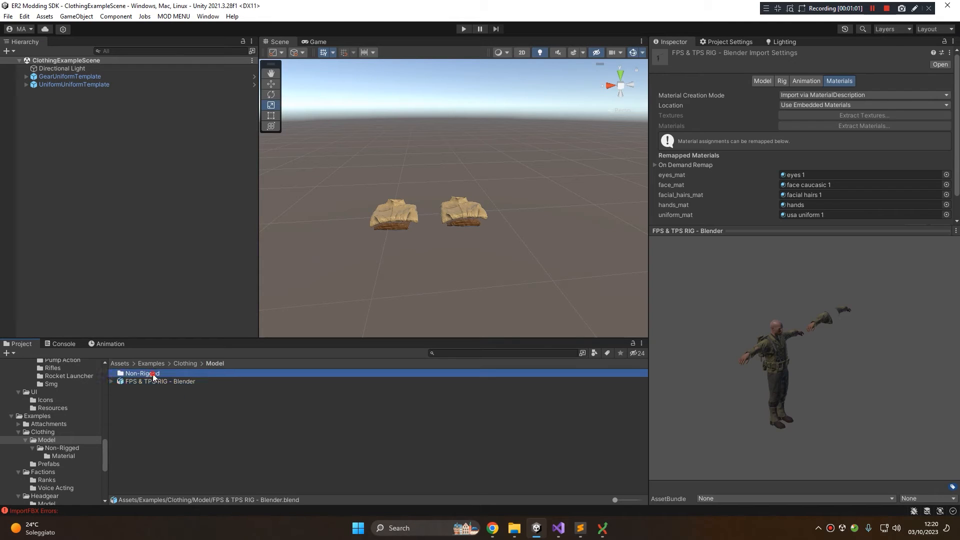
click(144, 381)
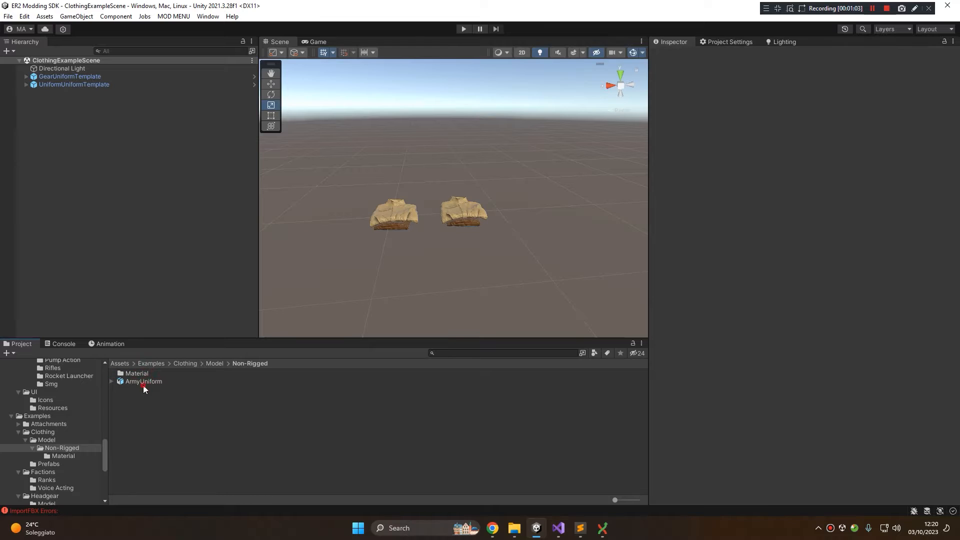
click(222, 363)
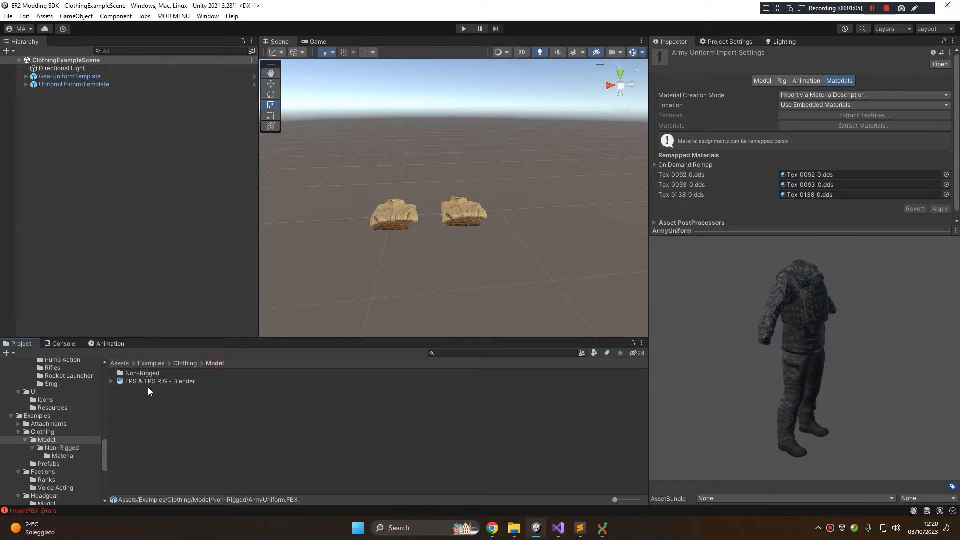
- Open the copied FPS & TPS RIG - Blender file in Blender and enlarge the Outliner
click(150, 382)
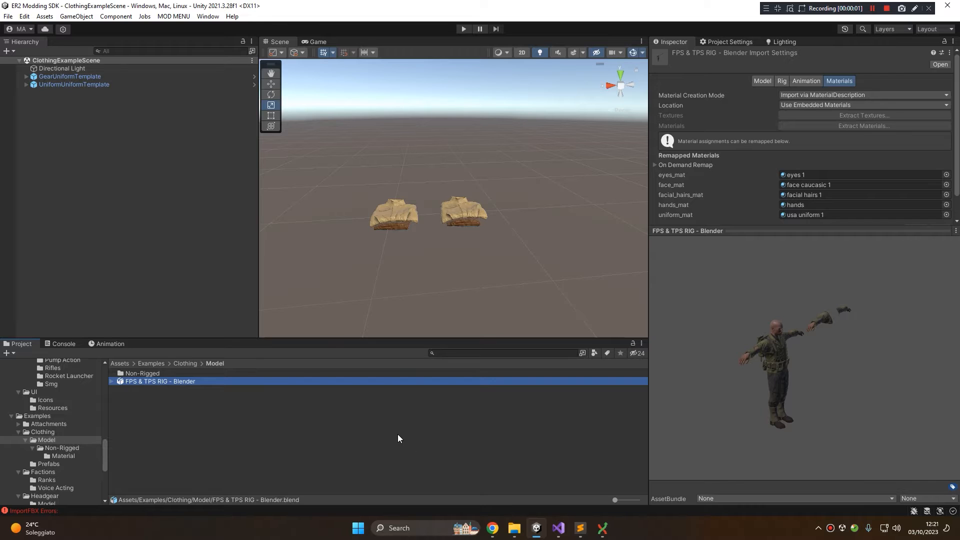
double_click(179, 382)
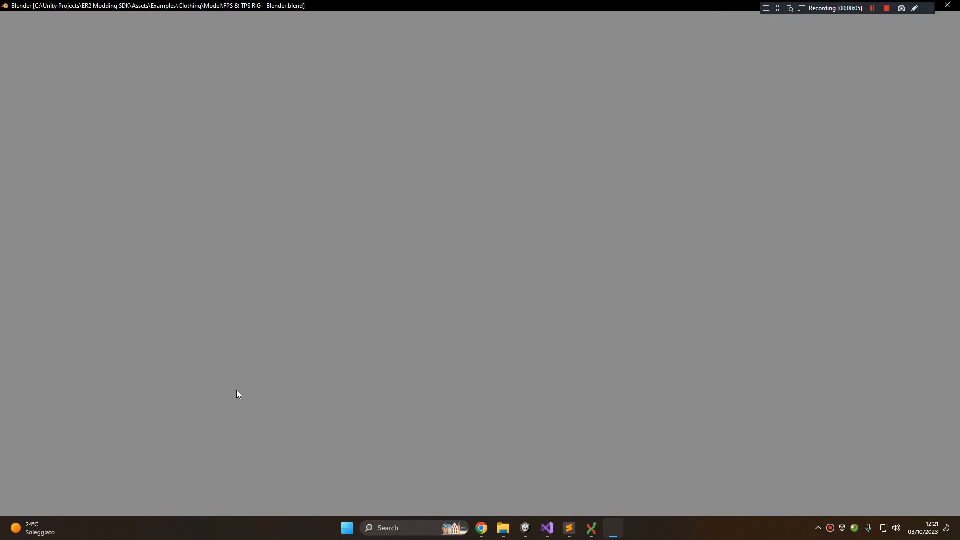
scroll(236, 390, up, 2)
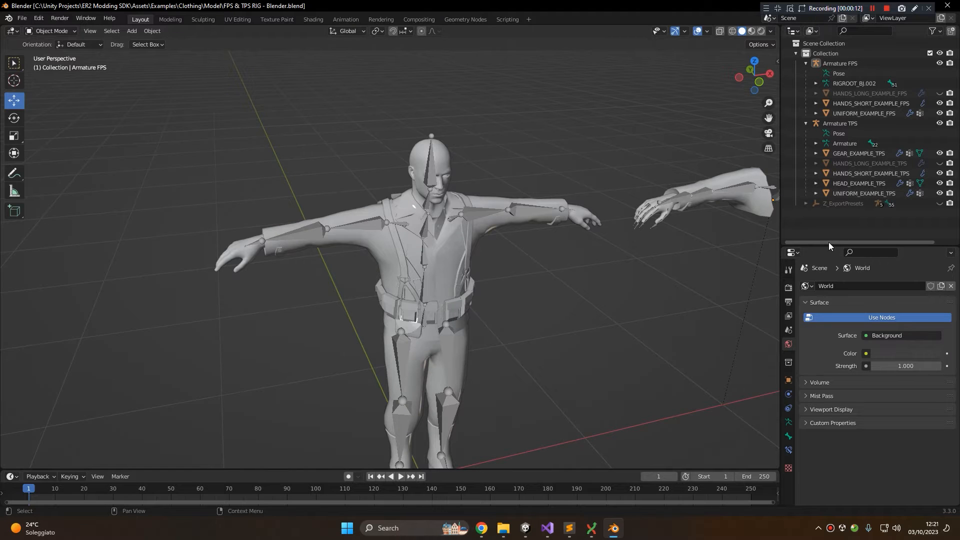
drag(828, 245, 829, 341)
- Examine the third-person character rig, Armature TPS, and the separate first-person arms rig, Armature FPS
click(487, 216)
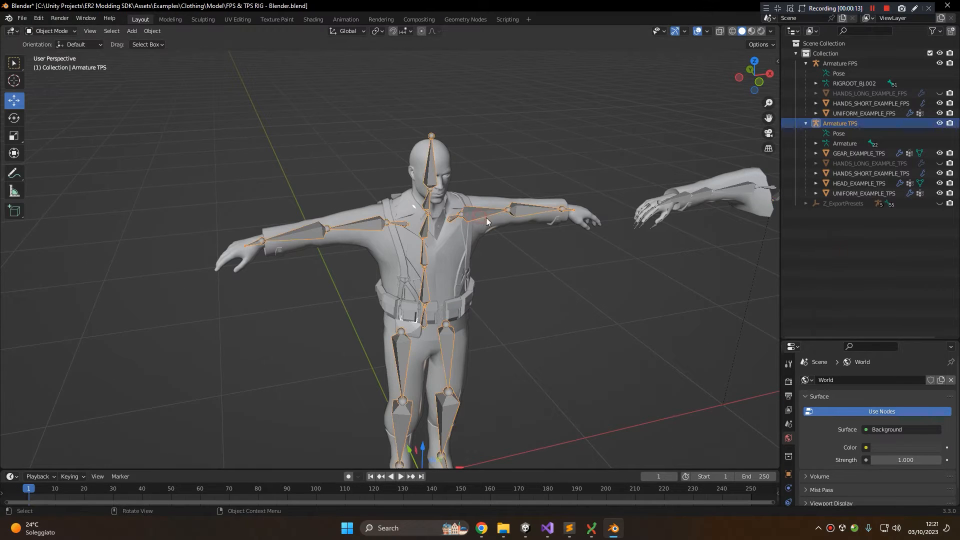
middle_drag(486, 218, 479, 105)
scroll(378, 222, down, 5)
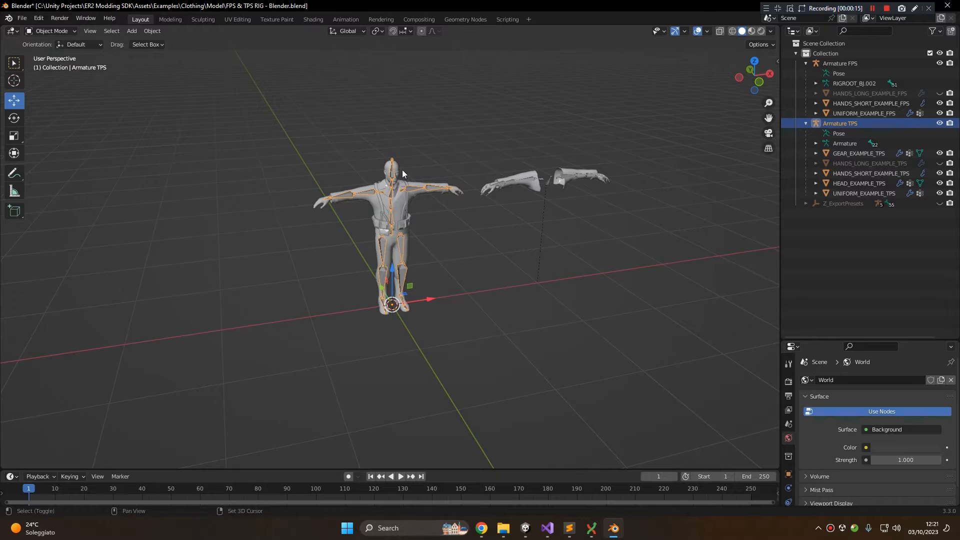
scroll(388, 236, up, 3)
shift+middle_drag(402, 170, 475, 202)
scroll(361, 184, up, 4)
shift+middle_drag(548, 163, 450, 173)
click(512, 203)
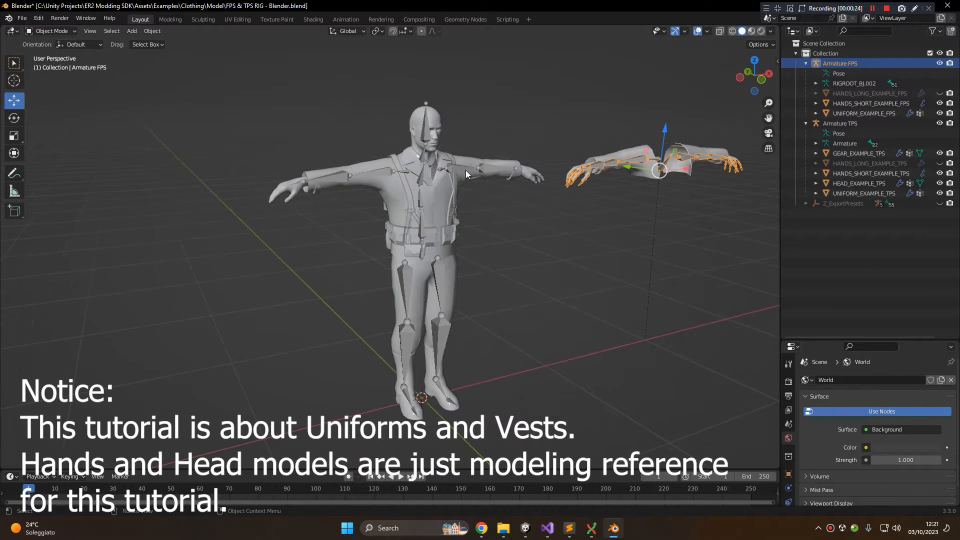
- Toggle the visibility of HANDS_LONG_EXAMPLE_FPS, UNIFORM_EXAMPLE_FPS and HANDS_SHORT_EXAMPLE_FPS to inspect the first-person sleeves and hands, restoring each one
click(940, 93)
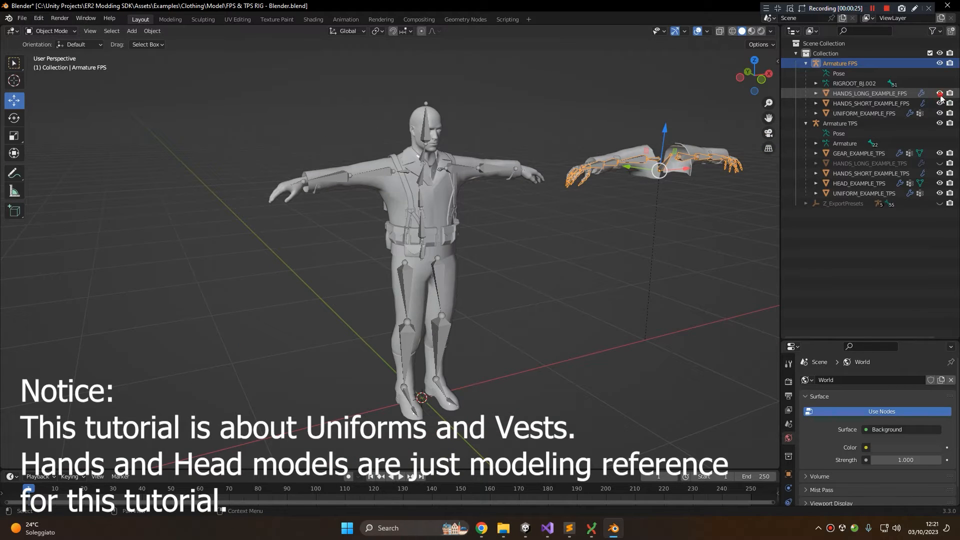
click(941, 94)
click(864, 113)
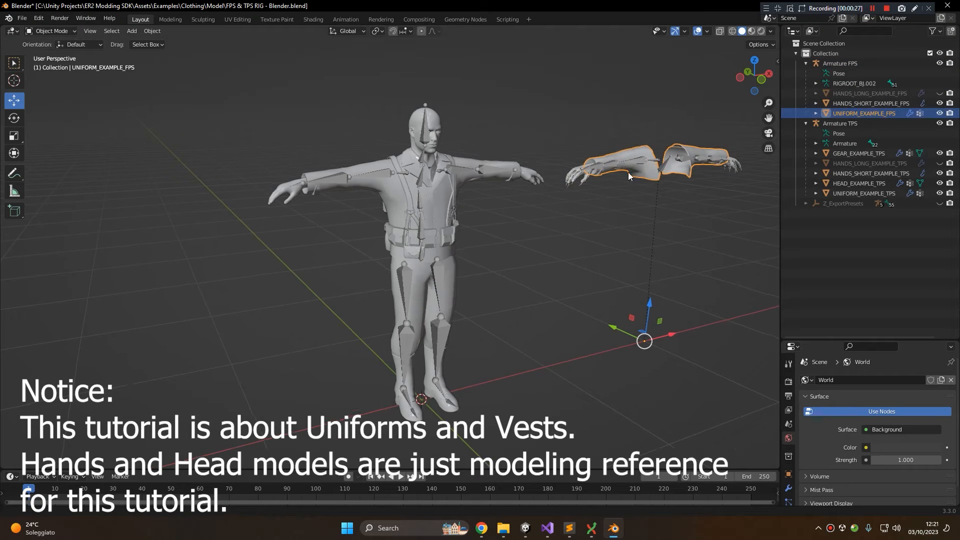
middle_drag(628, 172, 581, 178)
key(h)
scroll(519, 199, up, 2)
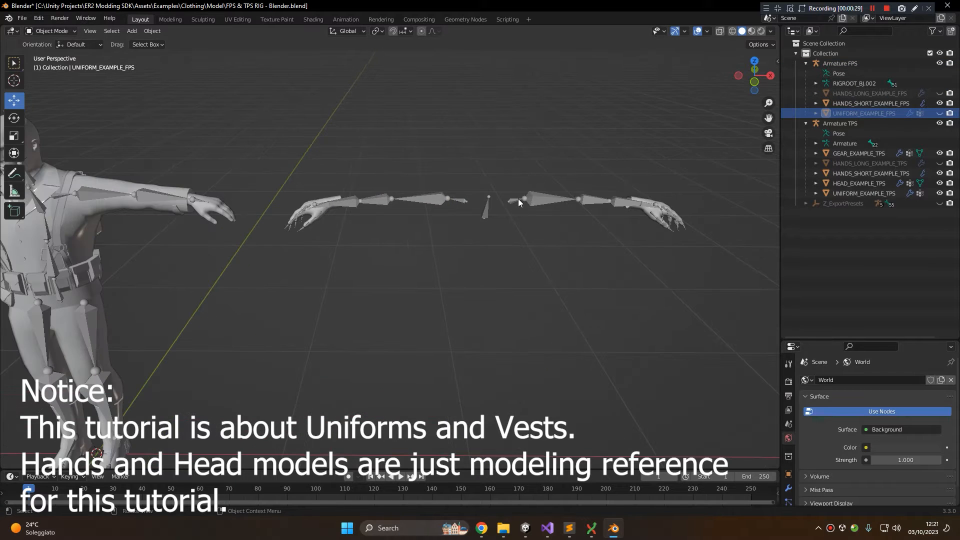
key(alt+h)
click(940, 103)
middle_drag(452, 154, 452, 181)
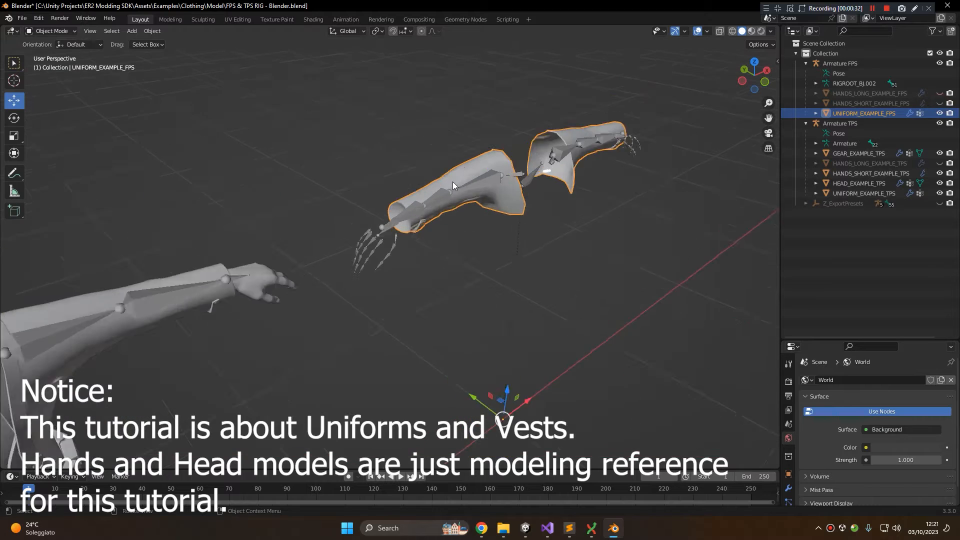
scroll(453, 182, up, 2)
key(ctrl+z)
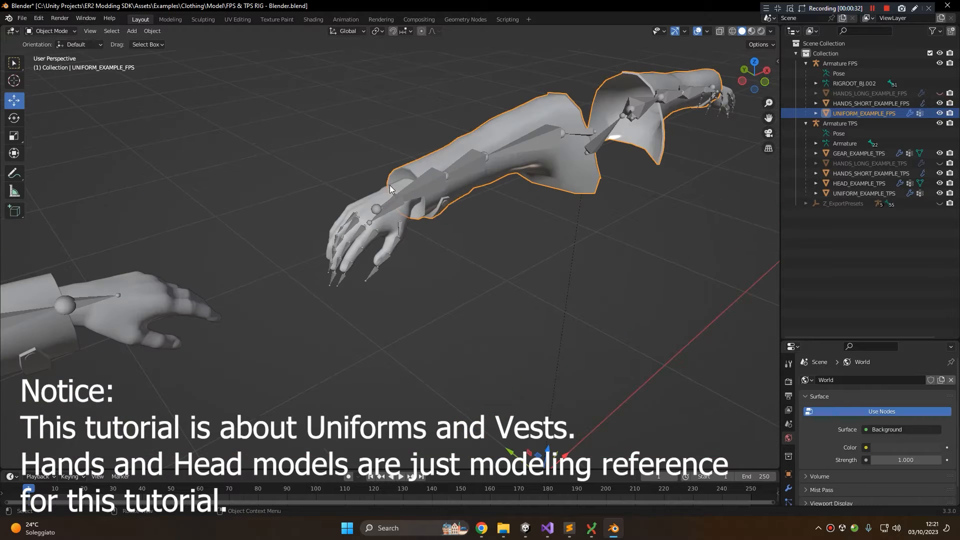
- Hide UNIFORM_EXAMPLE_FPS and display HANDS_LONG_EXAMPLE_FPS in place of HANDS_SHORT_EXAMPLE_FPS
click(940, 114)
click(941, 113)
click(941, 114)
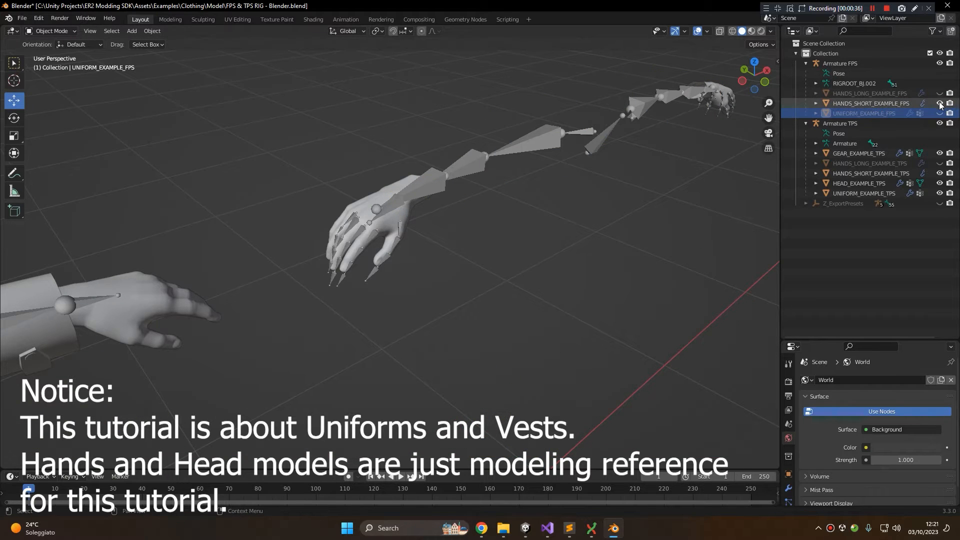
click(940, 103)
click(940, 104)
middle_drag(436, 201, 427, 207)
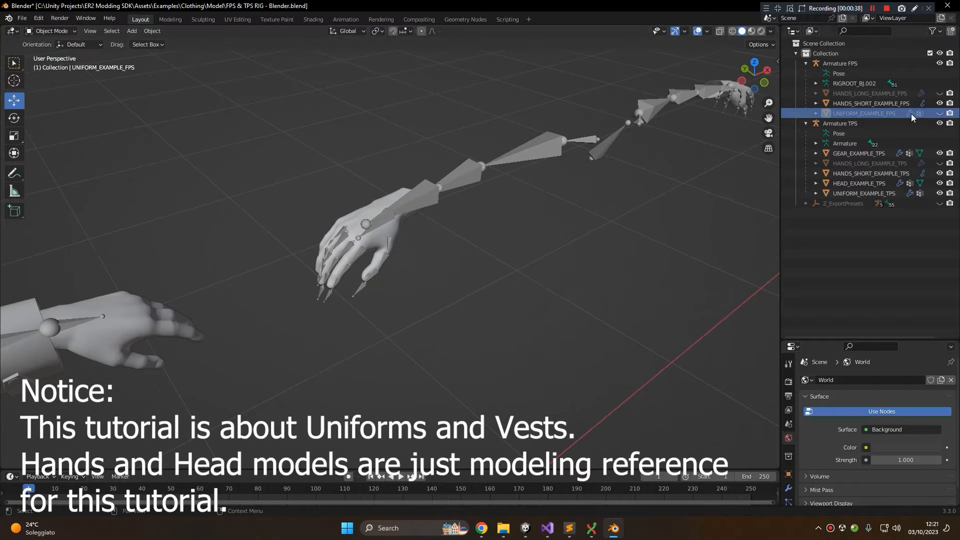
click(940, 103)
click(940, 93)
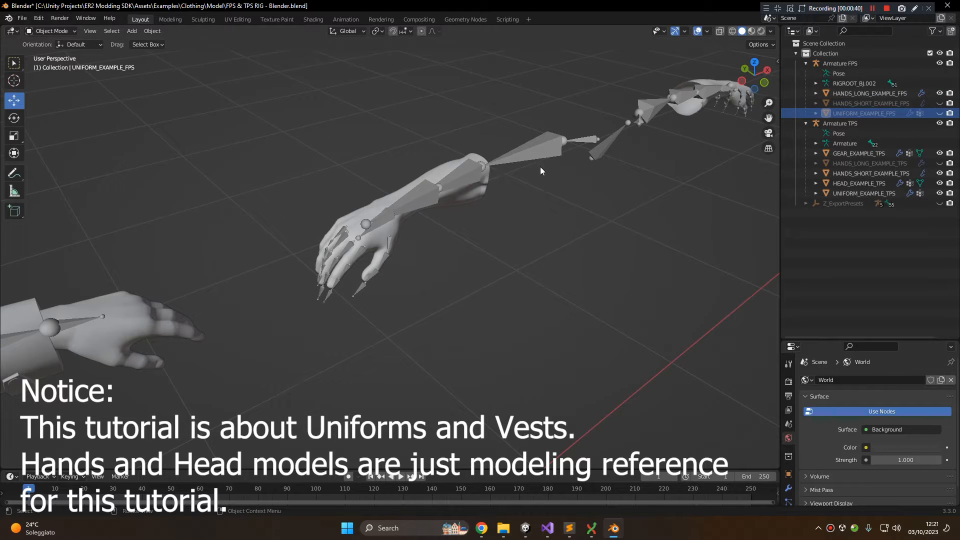
- Undo the visibility changes made to the first-person uniform and the short and long hands
key(ctrl+z)
key(ctrl+z)
key(ctrl+z)
key(ctrl+z)
key(ctrl+z)
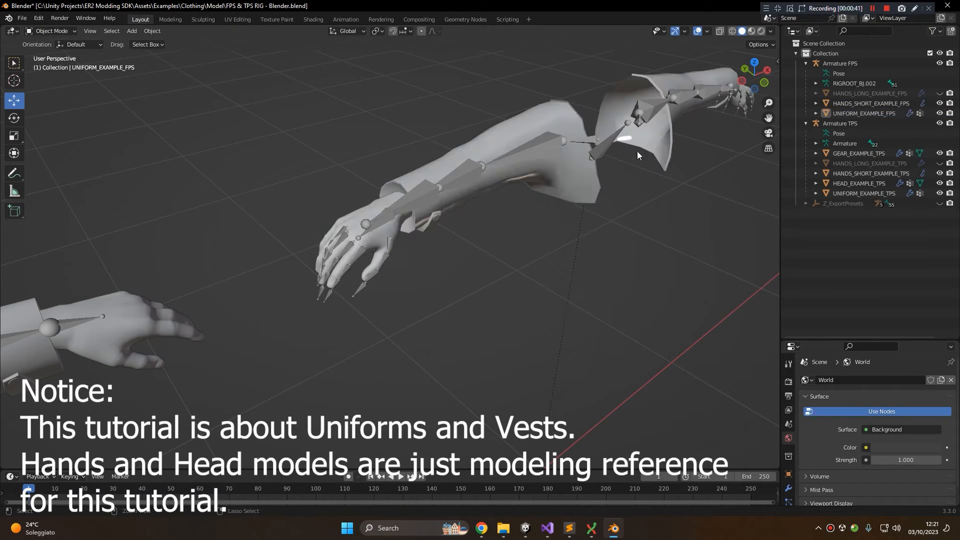
scroll(580, 172, down, 3)
shift+middle_drag(566, 173, 641, 131)
scroll(620, 138, down, 2)
shift+middle_drag(493, 173, 628, 83)
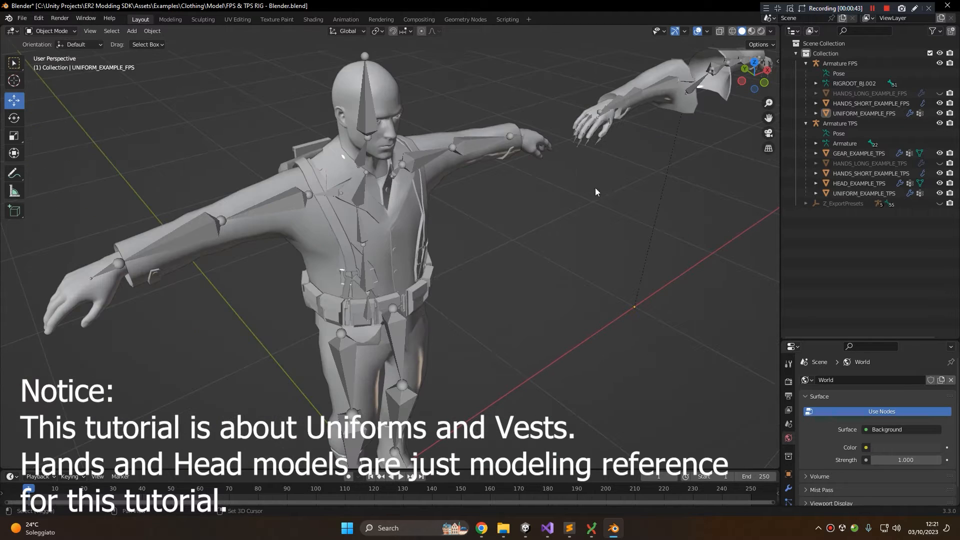
- Toggle the visibility of UNIFORM_EXAMPLE_TPS, HEAD_EXAMPLE_TPS and HANDS_SHORT_EXAMPLE_TPS to inspect the third-person parts, restoring each one
shift+middle_drag(596, 191, 645, 160)
click(940, 193)
click(941, 194)
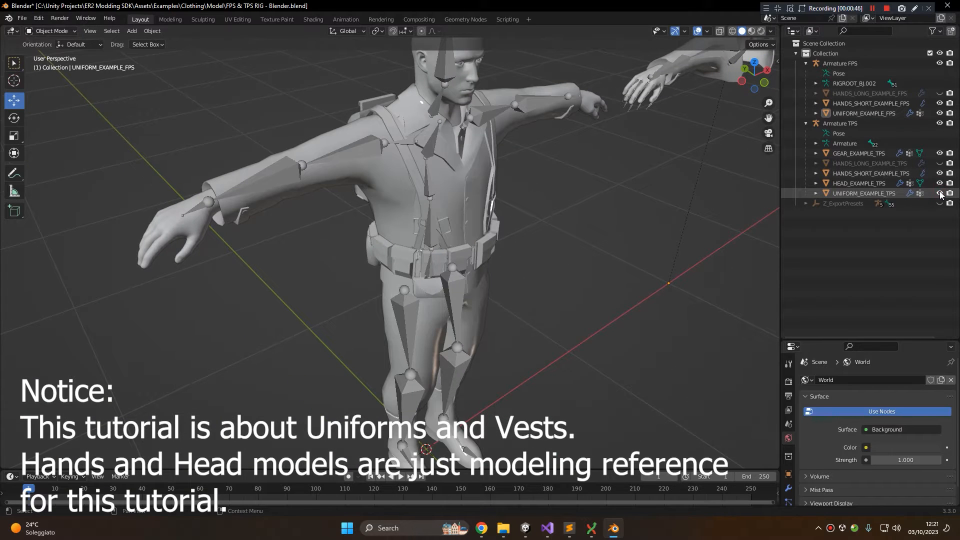
click(939, 183)
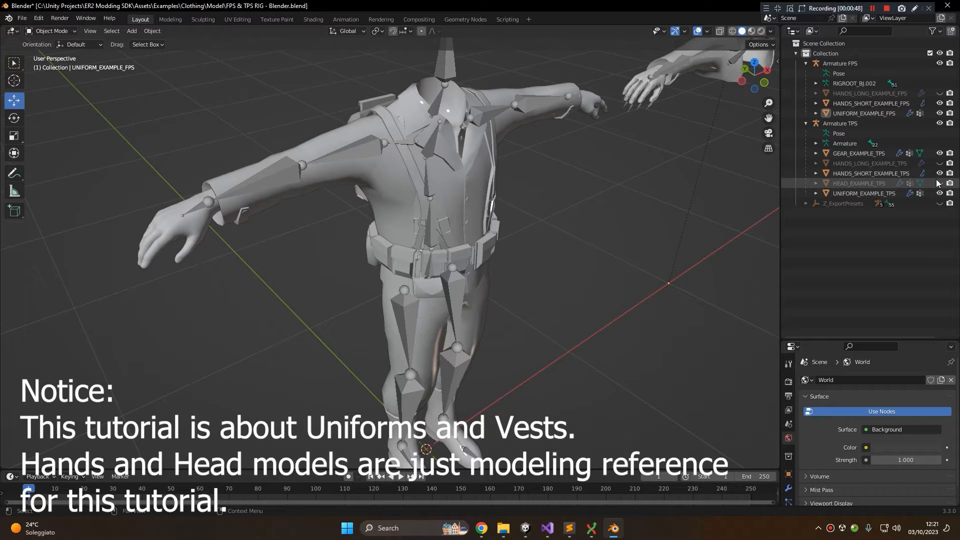
click(939, 183)
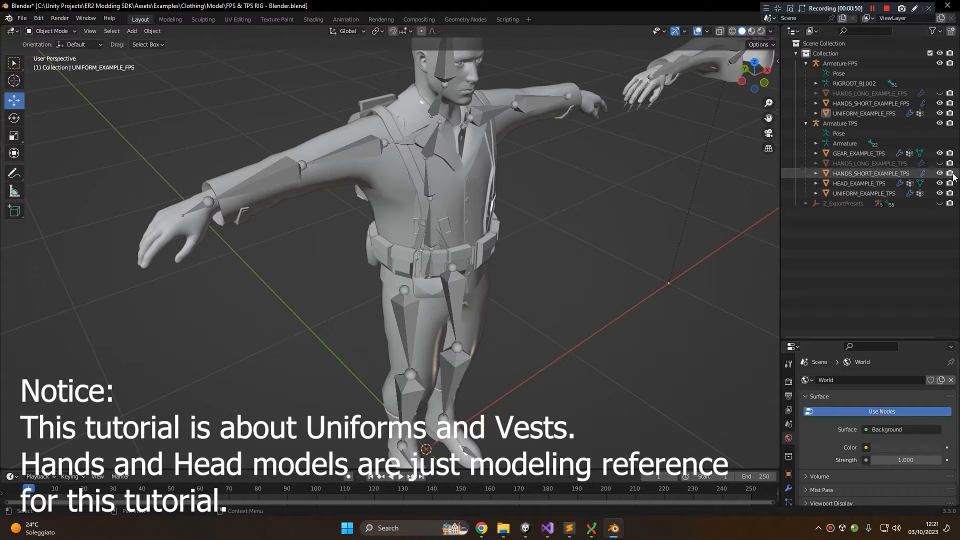
click(941, 173)
click(940, 173)
- Hide UNIFORM_EXAMPLE_TPS and display HANDS_LONG_EXAMPLE_TPS in place of HANDS_SHORT_EXAMPLE_TPS
click(941, 193)
click(940, 173)
click(940, 163)
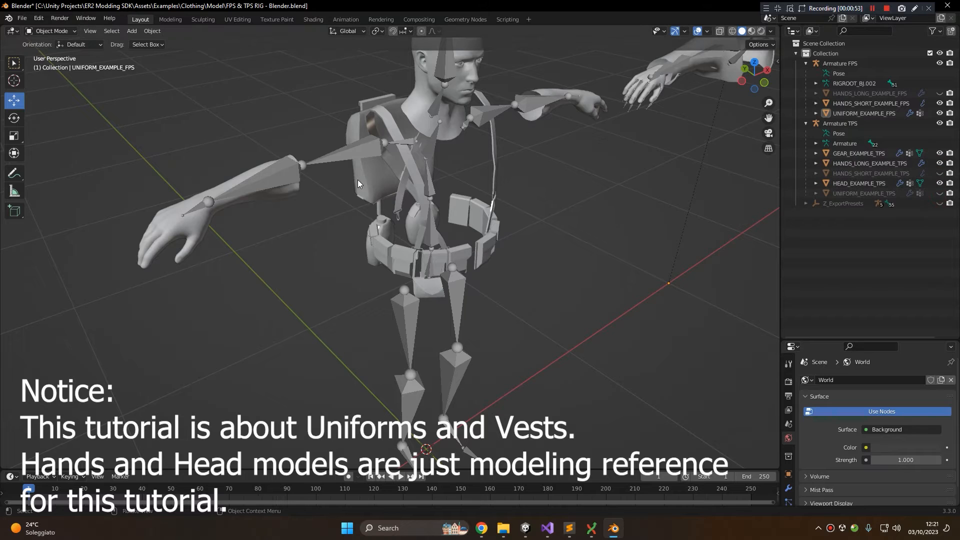
- Undo the swap of the third-person hands and make UNIFORM_EXAMPLE_TPS visible again
key(ctrl+z)
key(ctrl+z)
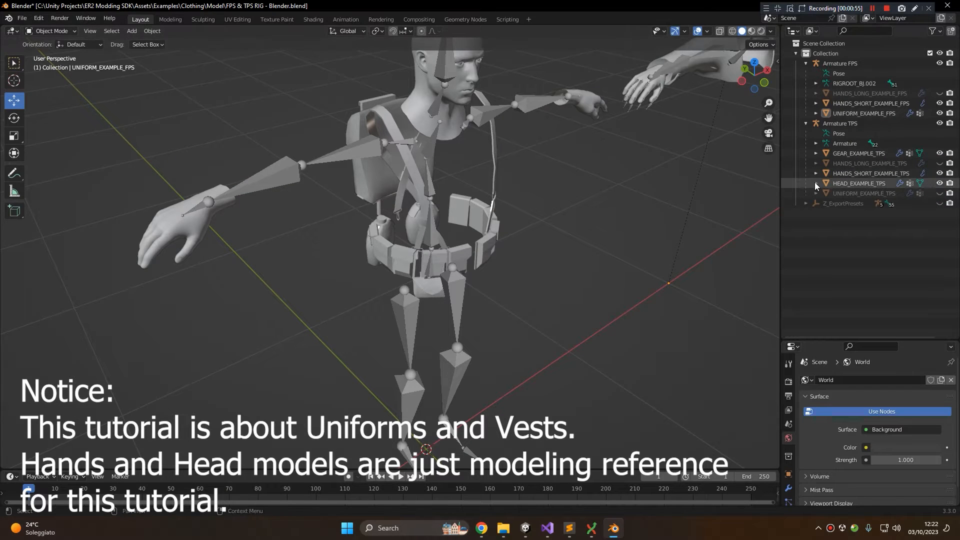
click(940, 193)
- Toggle the visibility of GEAR_EXAMPLE_TPS to inspect the belt and equipment up close, leaving it shown
click(941, 154)
click(941, 154)
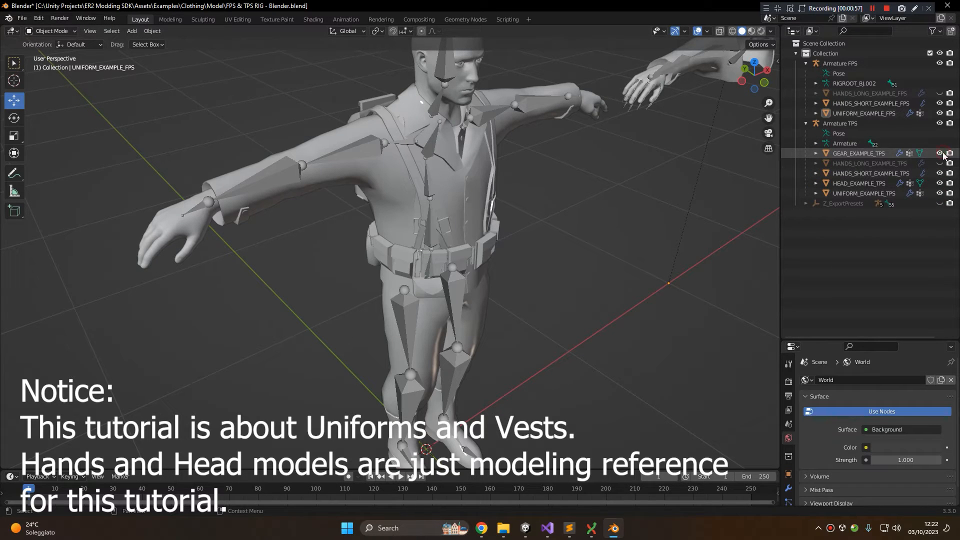
scroll(473, 268, up, 5)
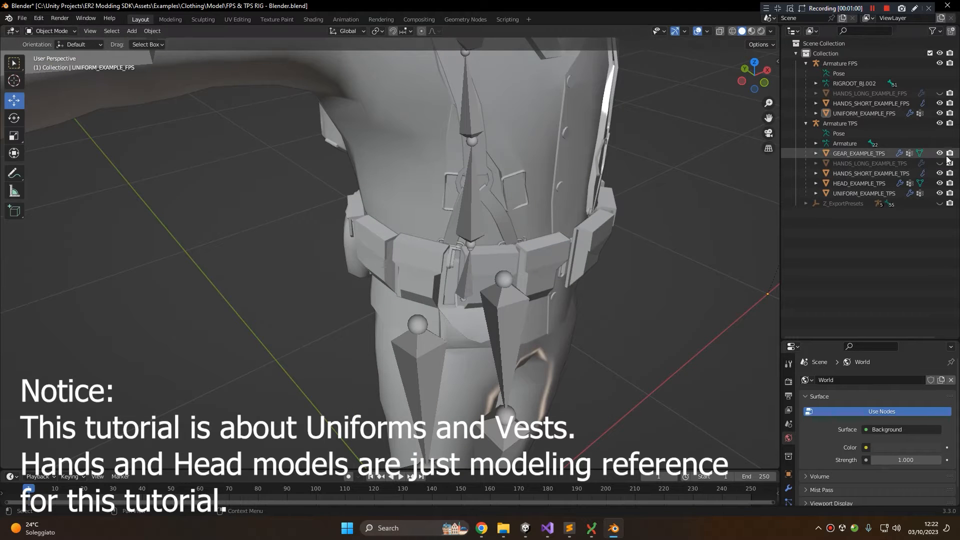
click(940, 153)
click(940, 153)
scroll(497, 220, down, 5)
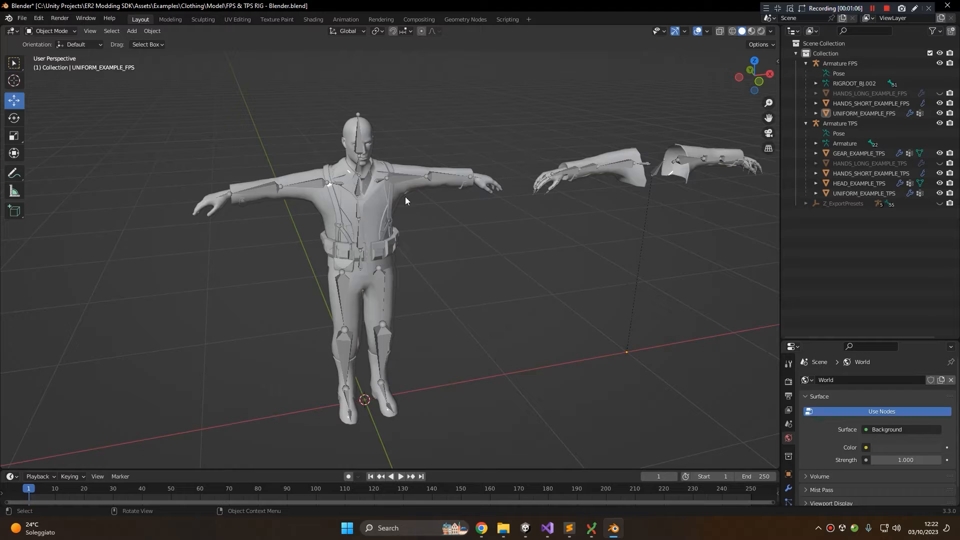
- Switch Armature TPS to Pose Mode and test-rotate the RightArm_BJ bone, cancelling the rotation
click(53, 32)
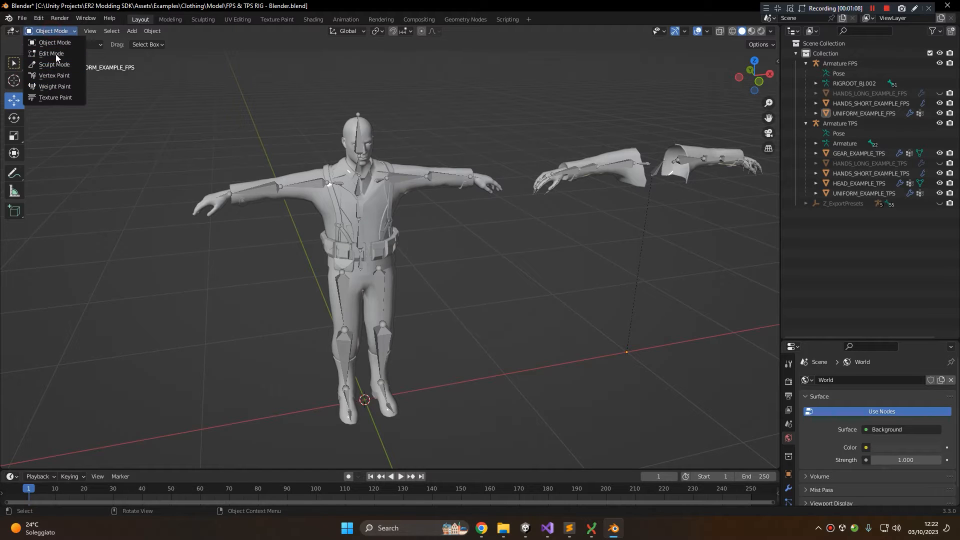
click(309, 179)
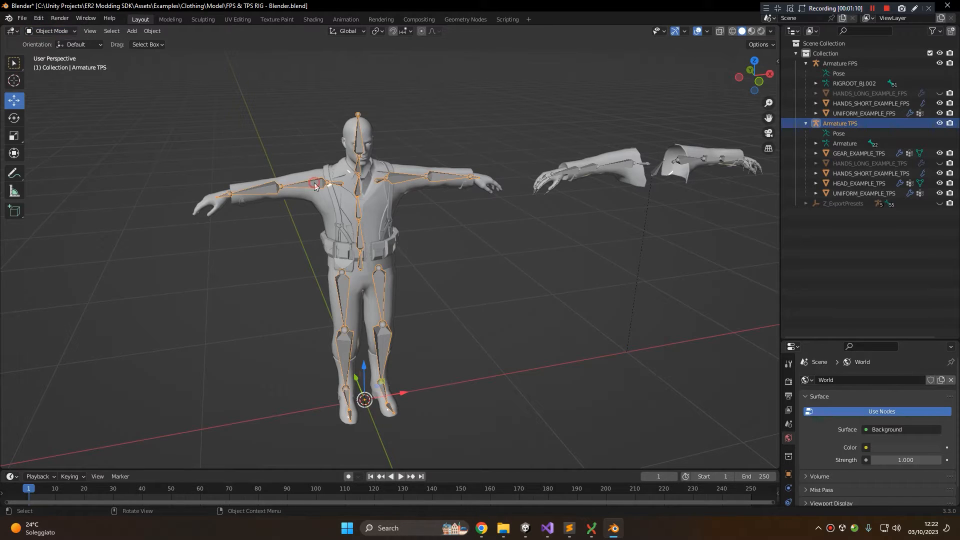
click(49, 31)
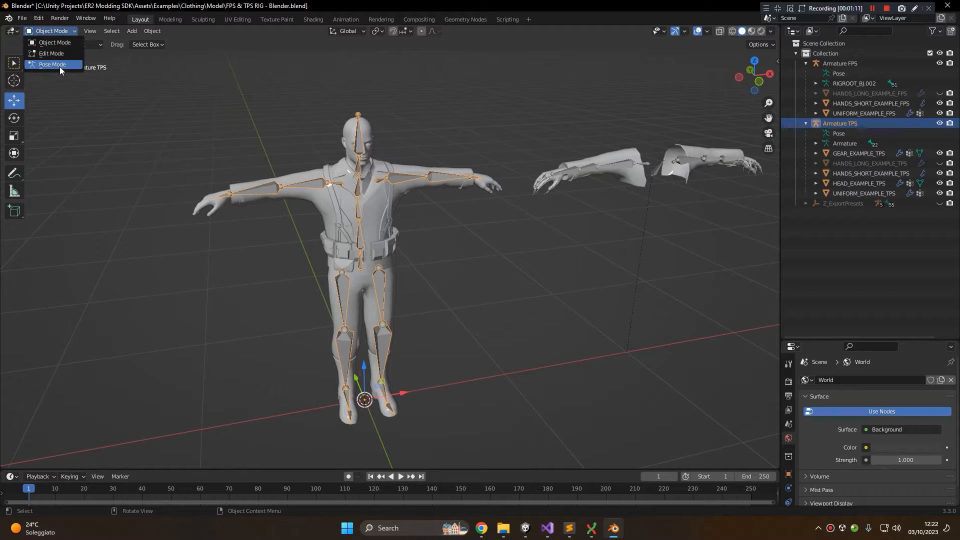
click(59, 67)
click(301, 188)
key(r)
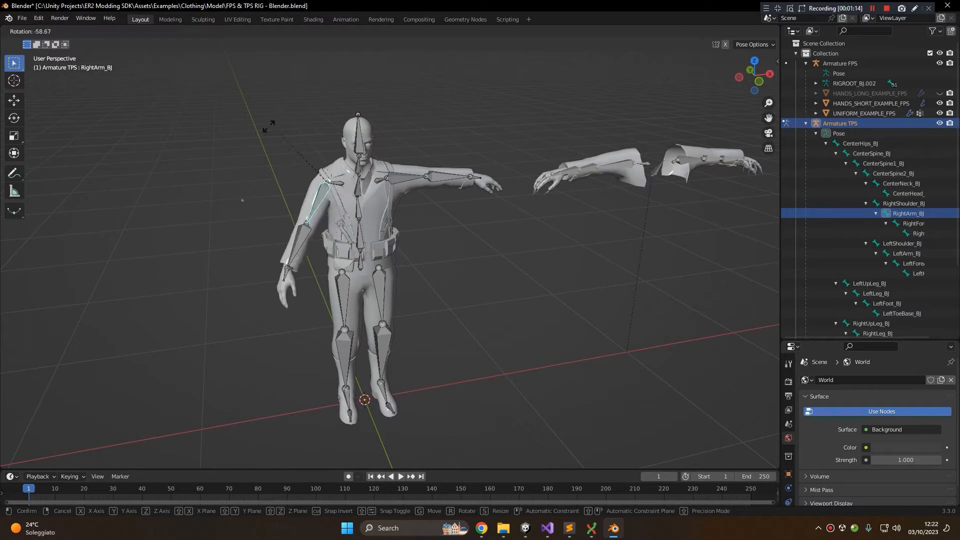
key(Escape)
- Test-rotate the CenterSpine_BJ and LeftUpLeg_BJ bones without keeping the rotations, and return Armature TPS to Object Mode
click(358, 244)
key(r)
key(Escape)
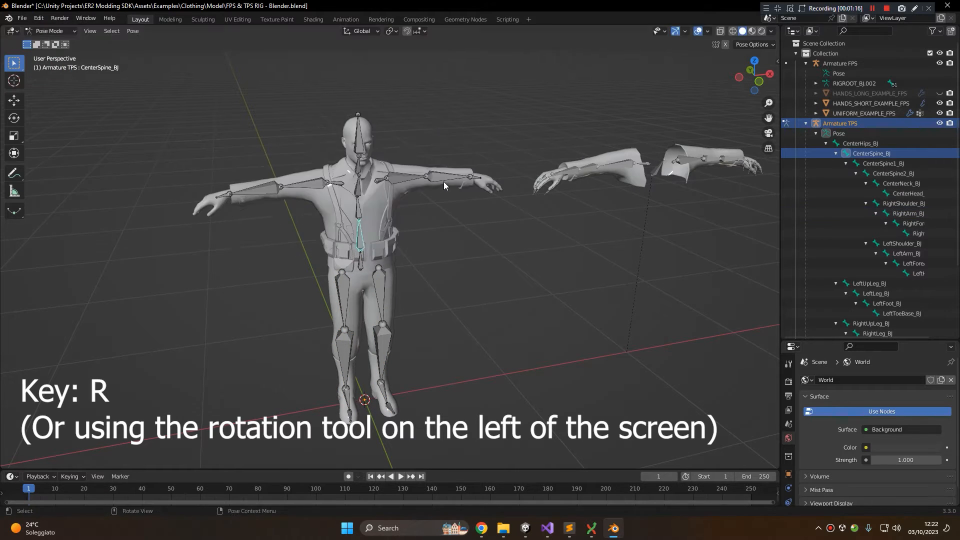
click(383, 293)
key(r)
key(Escape)
click(49, 31)
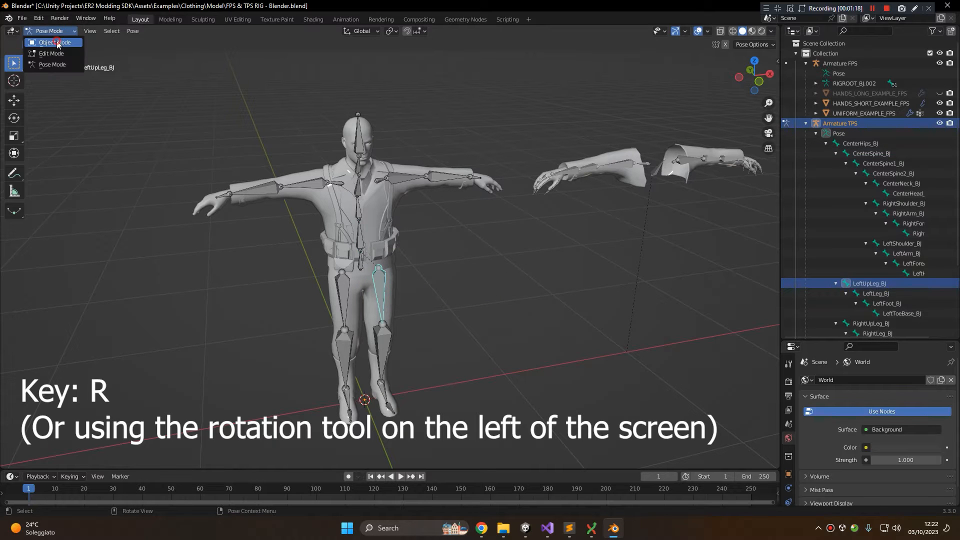
click(55, 45)
- Switch Armature FPS to Pose Mode and test-rotate the RightForeArm_BJ bone, cancelling the rotation
click(659, 179)
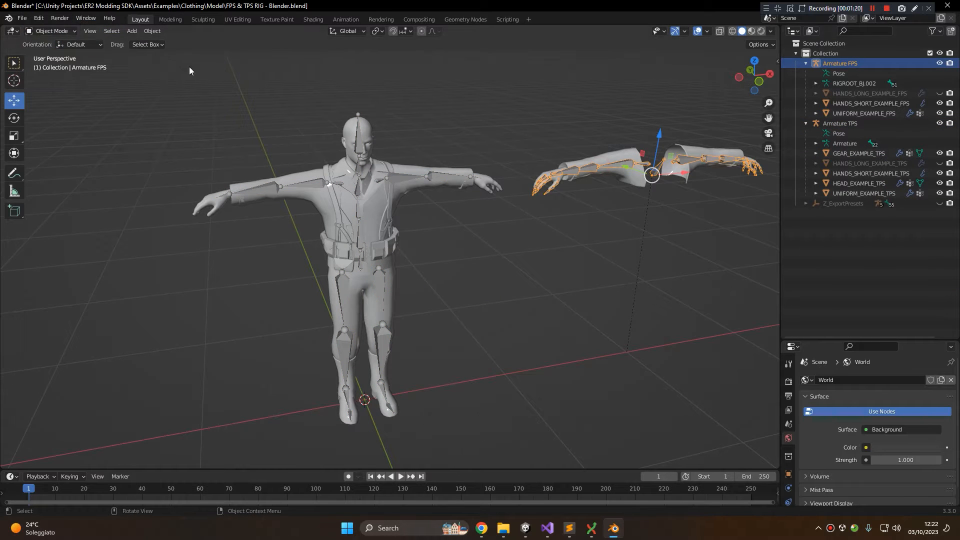
click(66, 32)
click(51, 64)
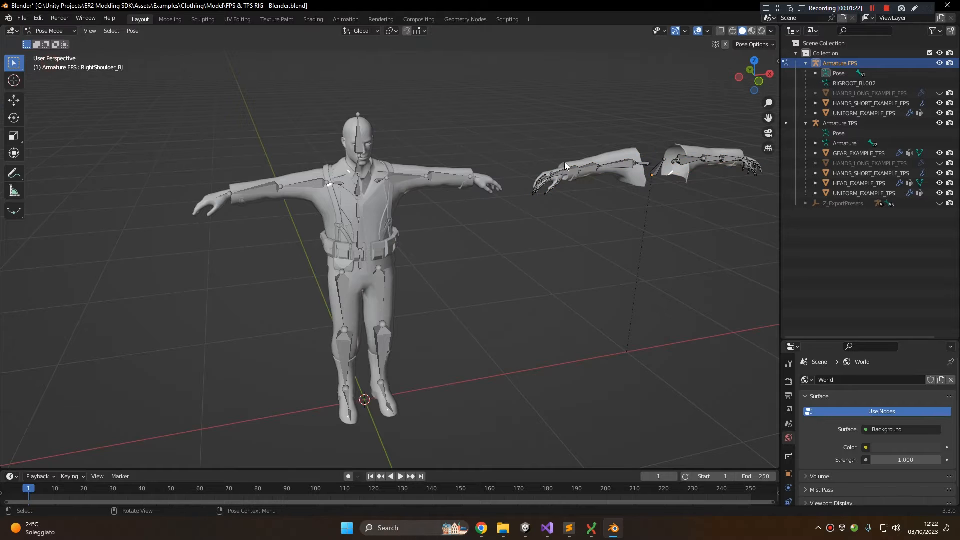
click(596, 167)
key(r)
right_click(598, 164)
- Test-rotate the RightMiddleFinger1_BJ bone of the first-person hand, cancelling the rotation
scroll(641, 143, up, 6)
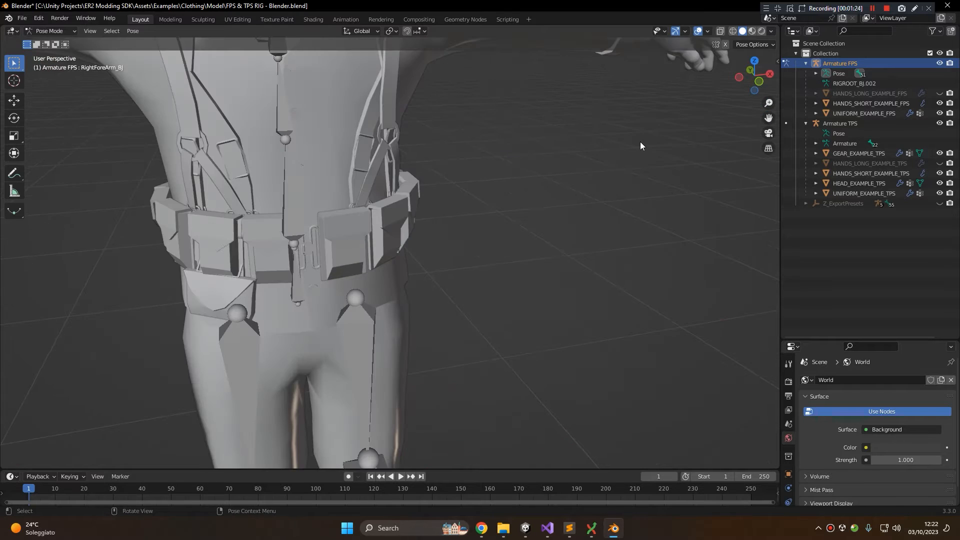
shift+middle_drag(640, 143, 428, 275)
scroll(428, 284, up, 3)
click(372, 390)
key(r)
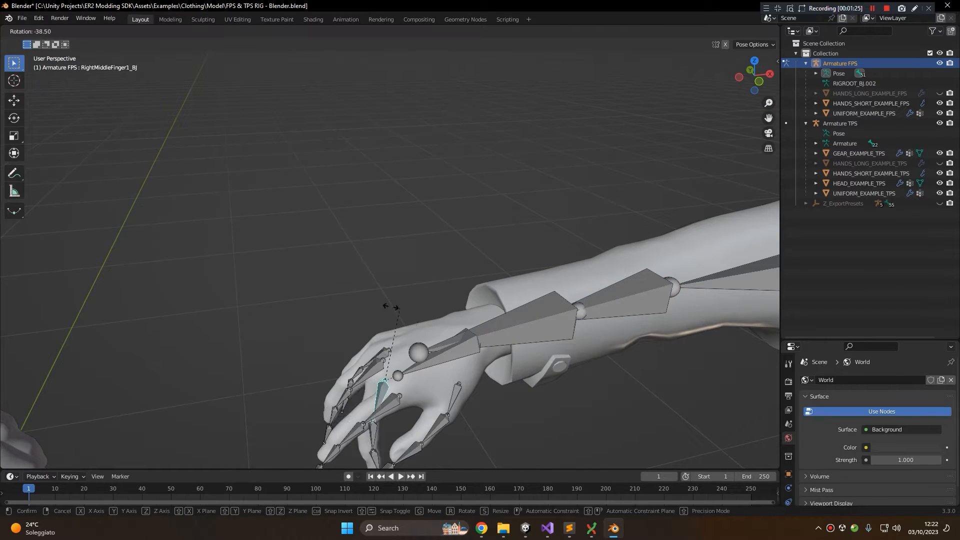
right_click(368, 352)
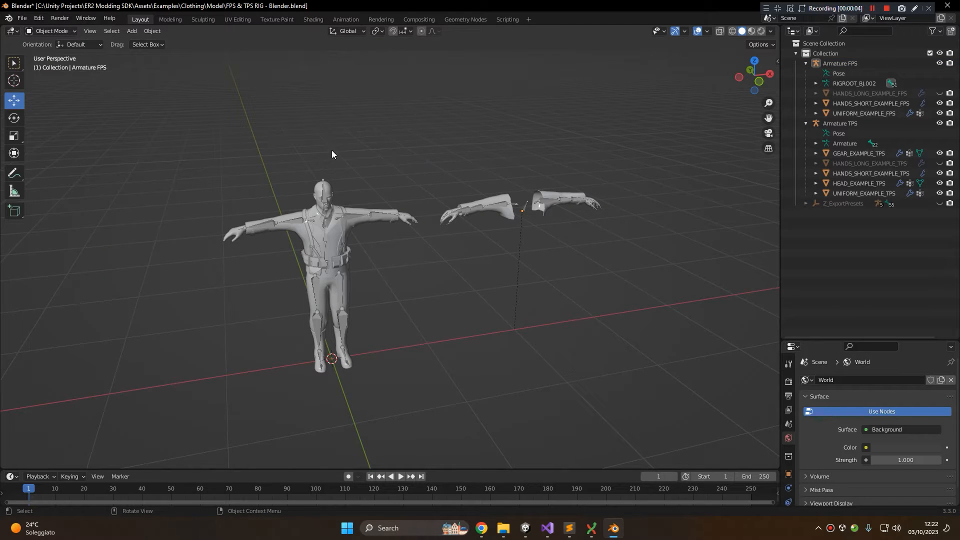
- Import ArmyUniform.FBX from the Non-Rigged folder into the rig scene as FBX
click(22, 18)
mouse_move(45, 153)
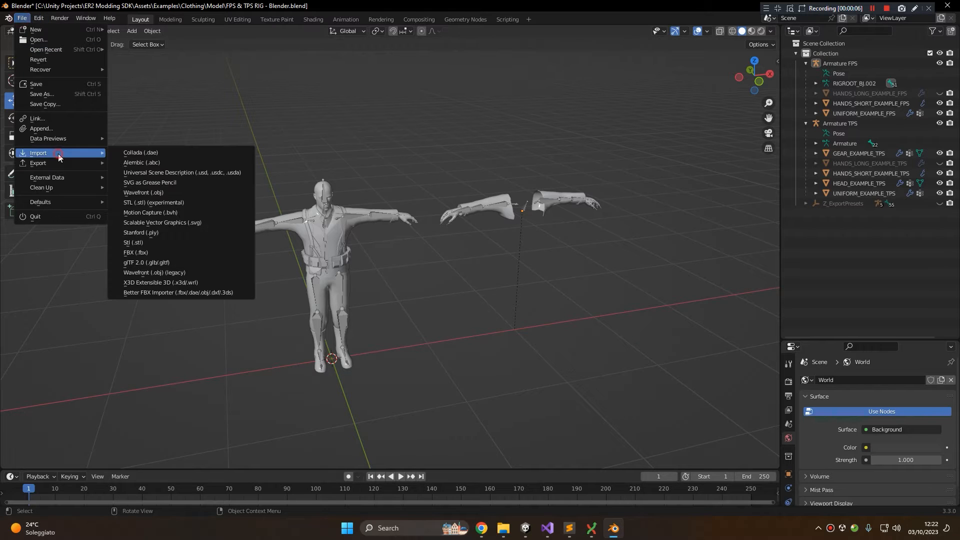
click(145, 252)
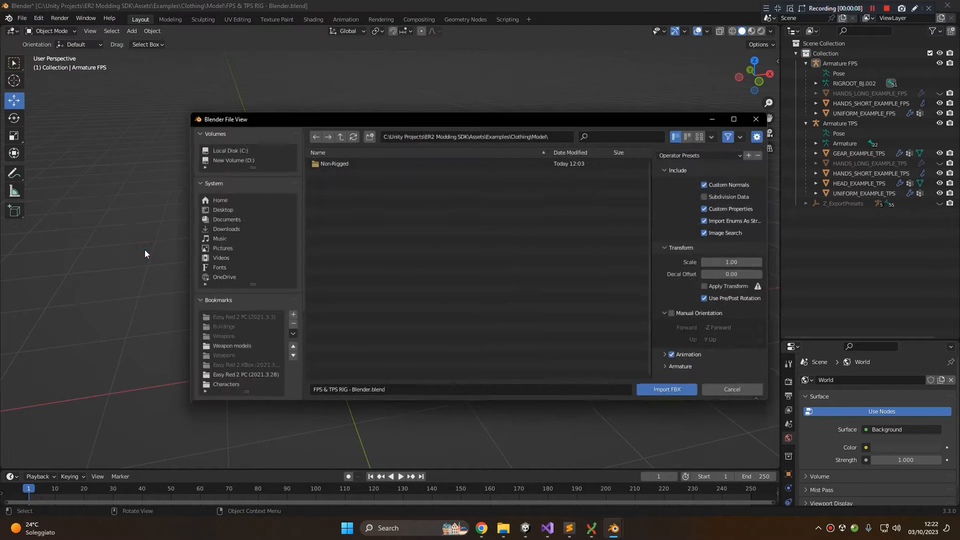
click(333, 160)
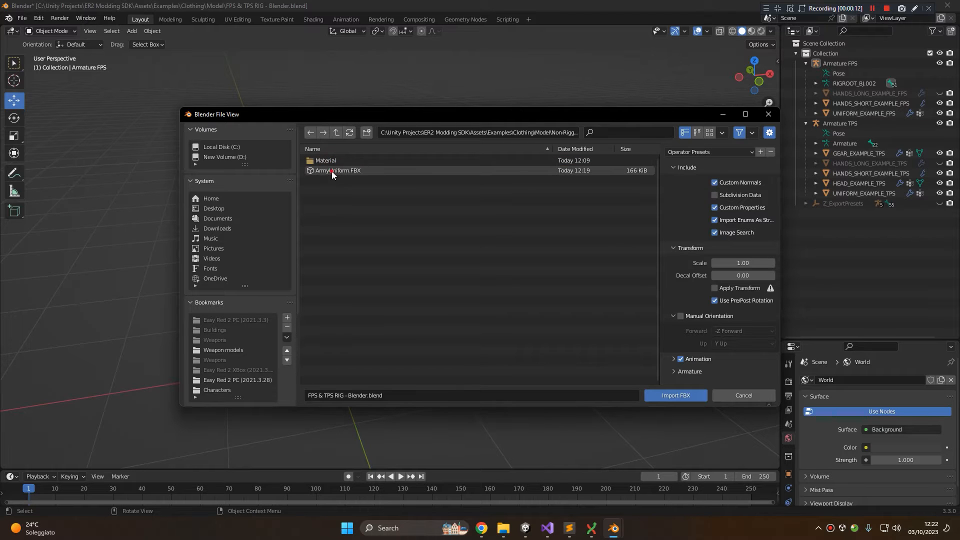
double_click(332, 171)
- Compare the imported Uniform with UNIFORM_EXAMPLE_TPS and the TPS rig from the front and side
scroll(360, 194, up, 4)
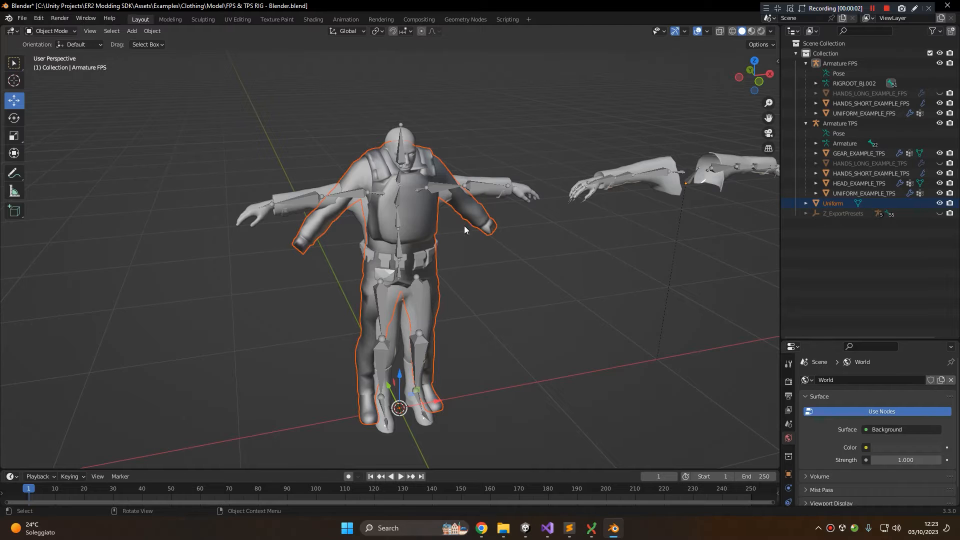
middle_drag(479, 223, 493, 194)
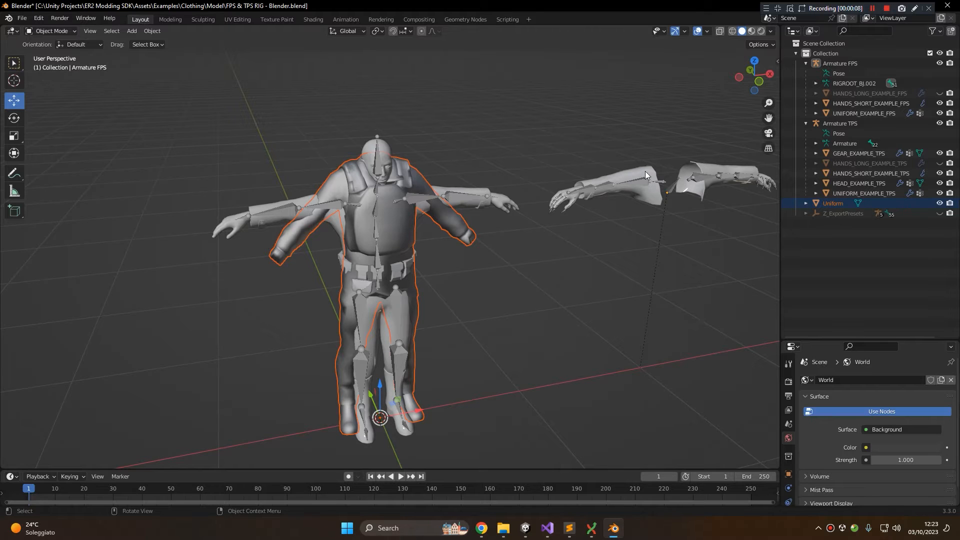
key(KP_1)
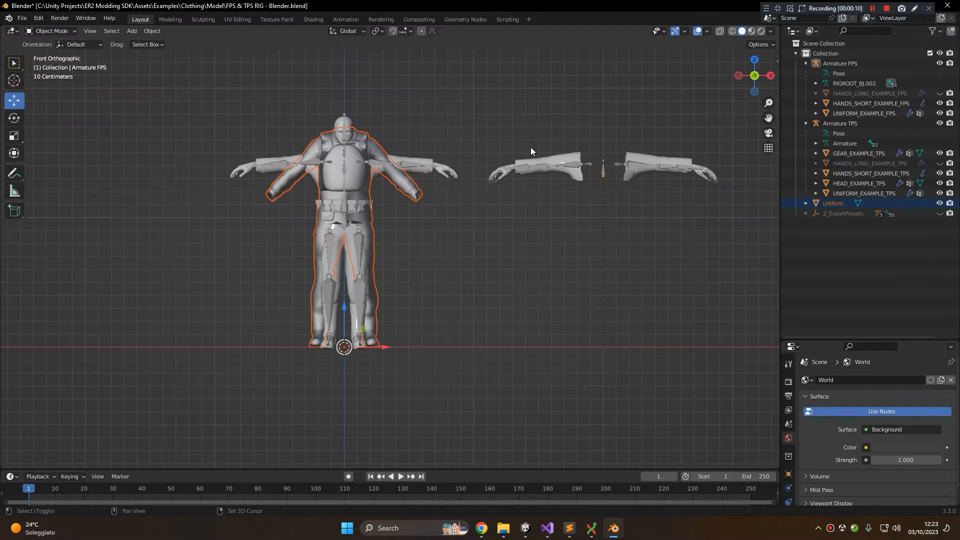
scroll(457, 220, up, 1)
click(449, 160)
click(452, 159)
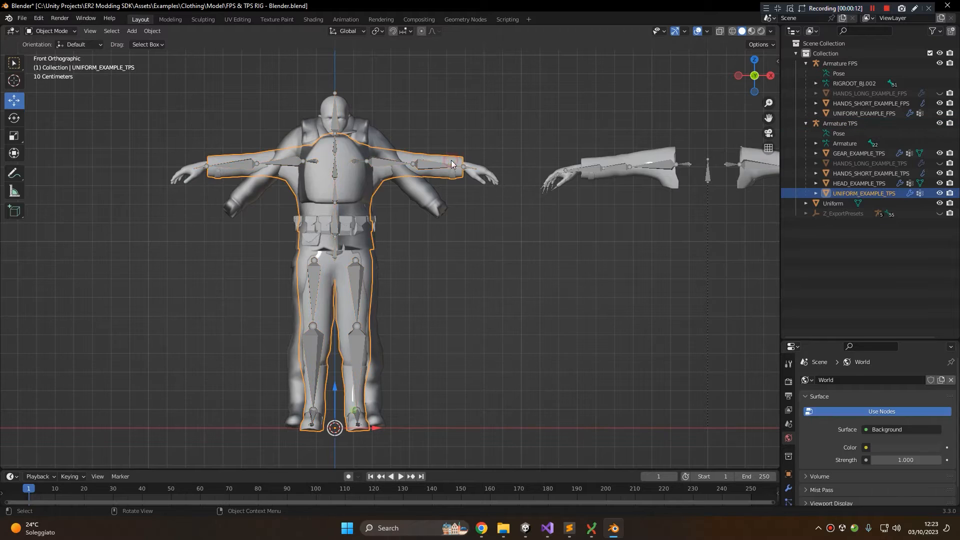
middle_drag(370, 167, 384, 181)
key(KP_3)
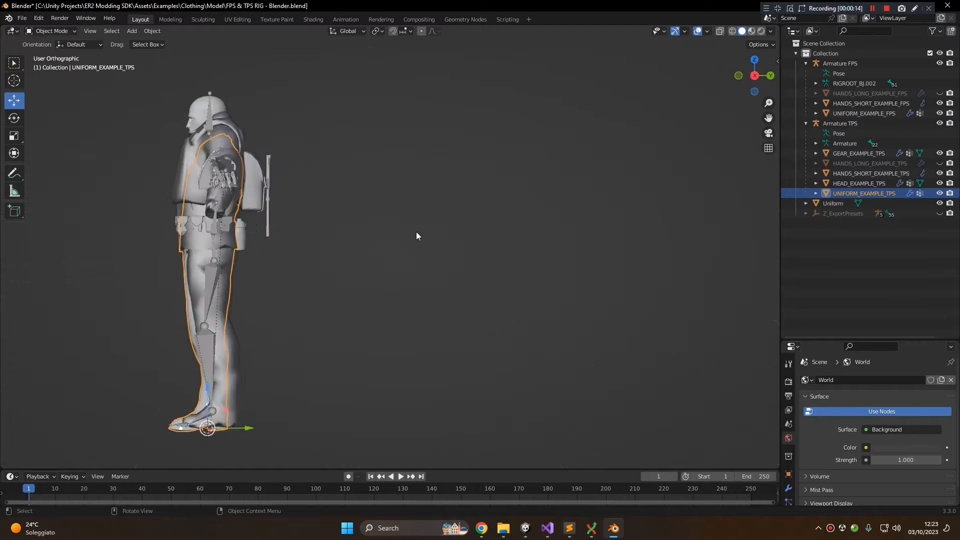
key(KP_1)
shift+middle_drag(417, 230, 439, 251)
scroll(382, 168, down, 1)
- Try to scale the whole Uniform mesh in Edit Mode, cancelling the change and returning to Object Mode
click(382, 167)
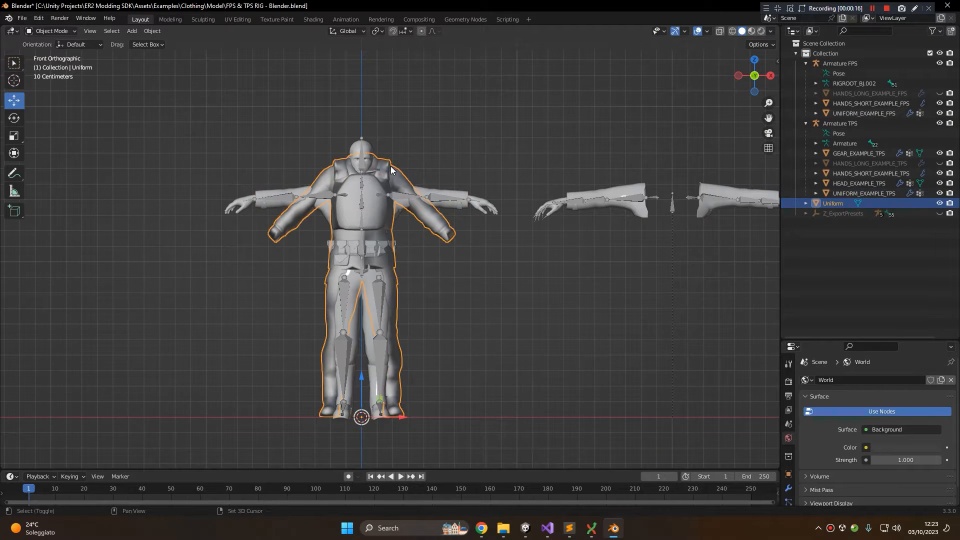
shift+middle_drag(383, 167, 405, 175)
key(Tab)
key(s)
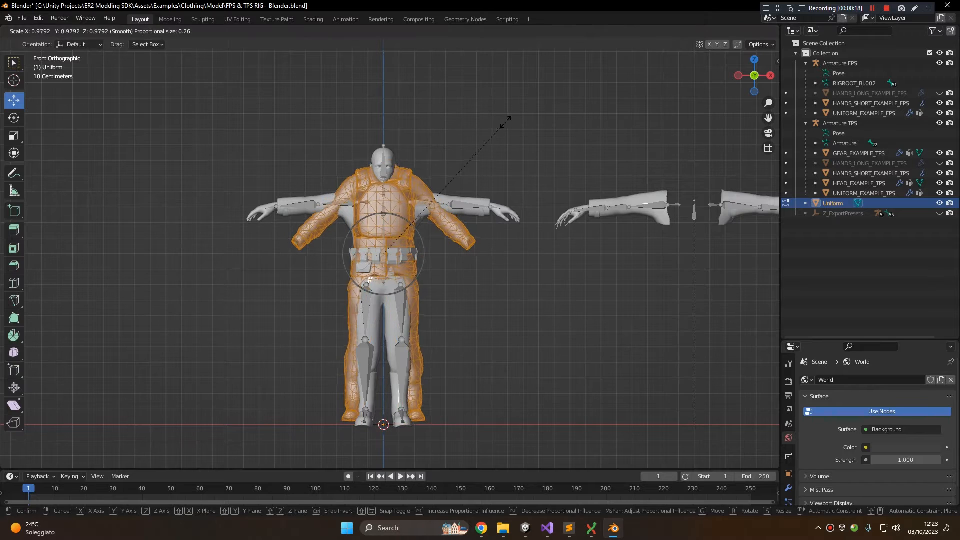
right_click(495, 129)
key(Tab)
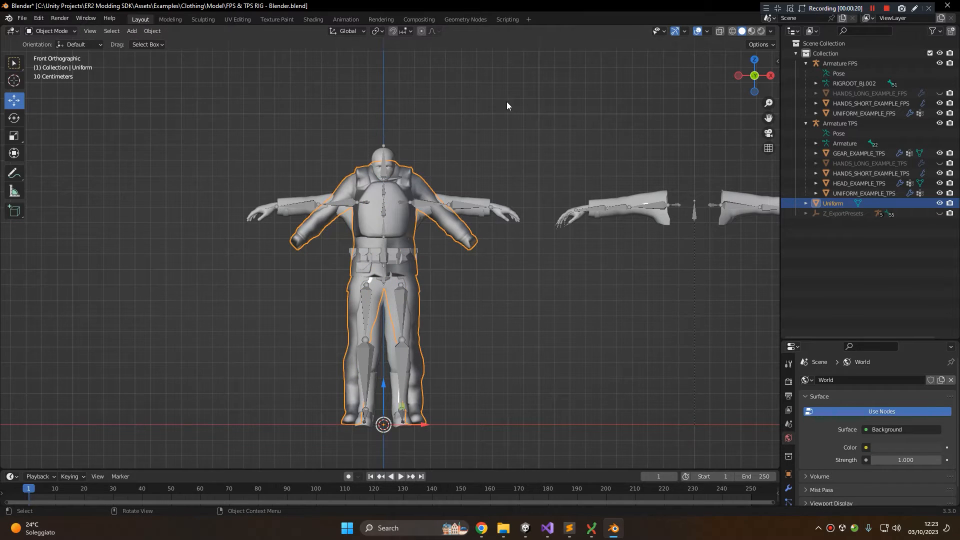
- Try to scale the Uniform object down in Object Mode, cancelling the change
scroll(507, 103, up, 2)
scroll(512, 111, down, 2)
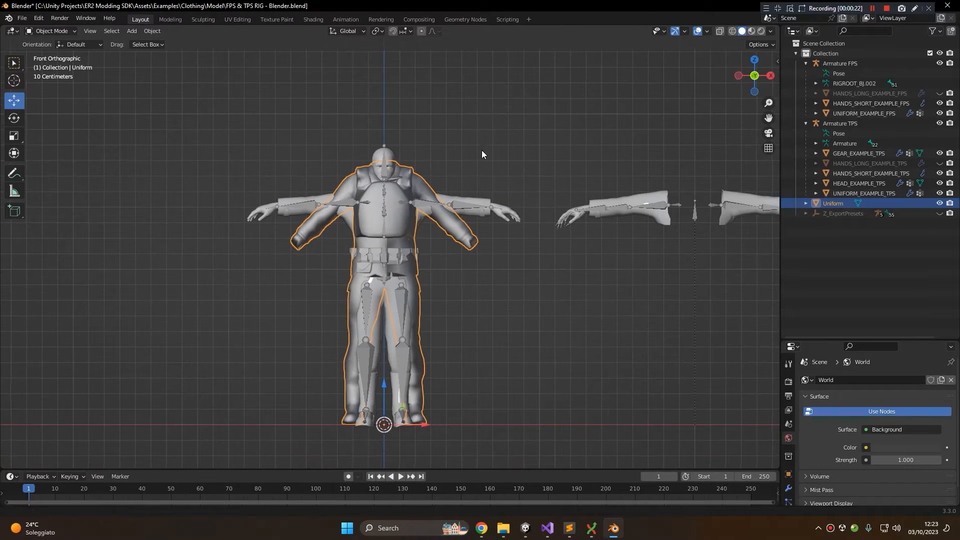
shift+middle_drag(502, 123, 513, 109)
key(s)
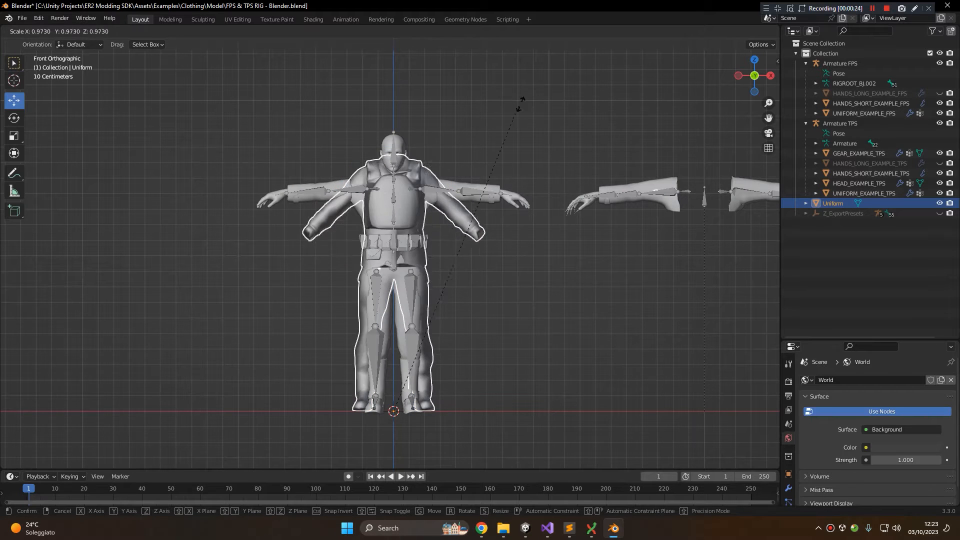
right_click(527, 109)
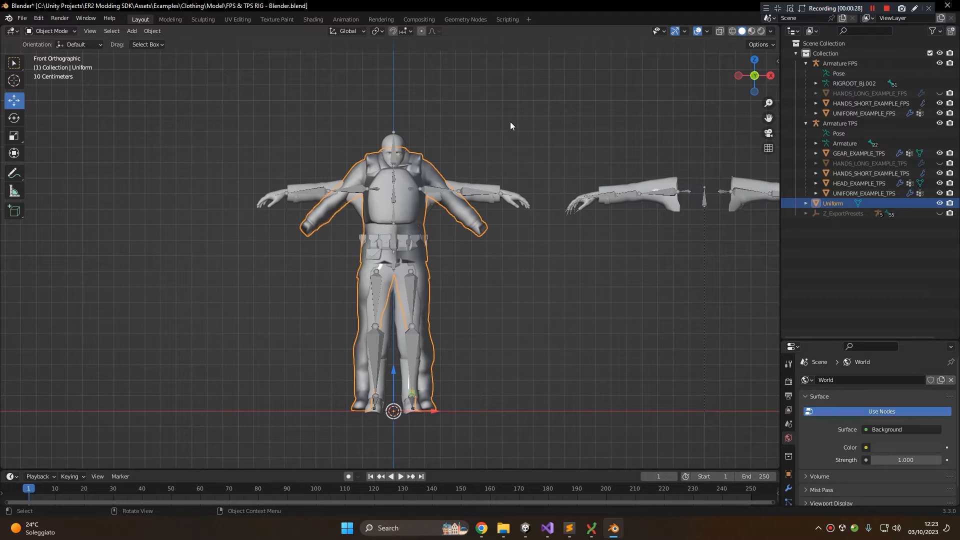
- Apply the rotation and scale of the Uniform object
key(ctrl+a)
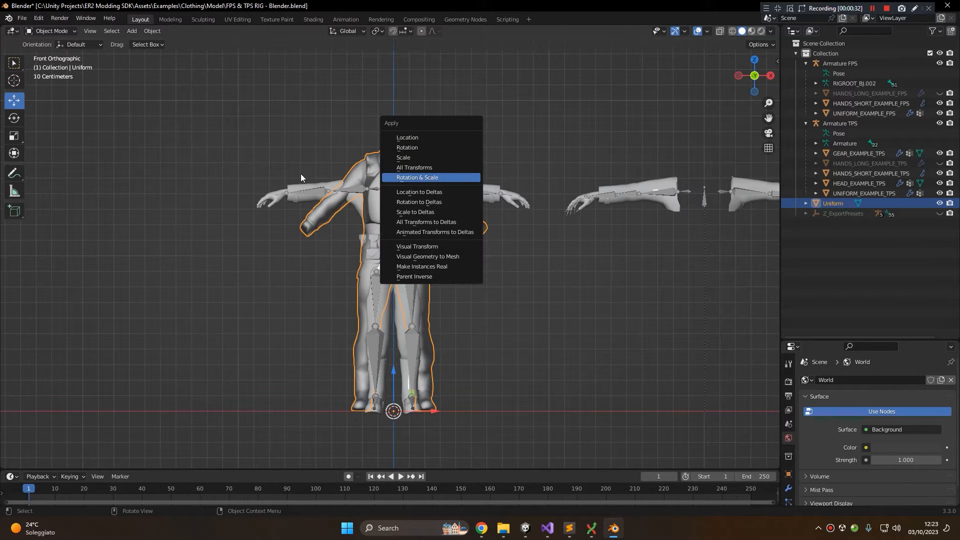
click(398, 178)
key(Tab)
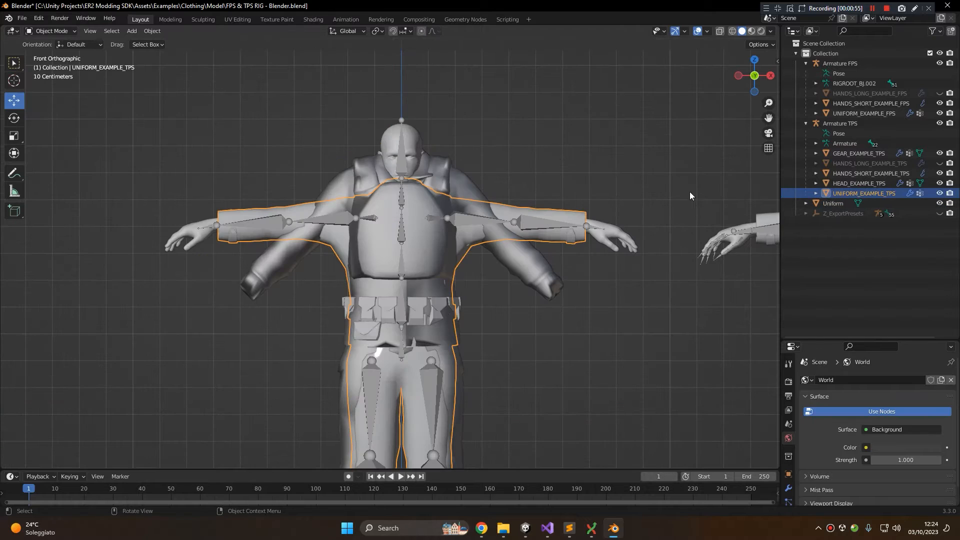
- Hide UNIFORM_EXAMPLE_TPS and scale the Uniform object down so its collar and torso match the TPS head and armature
click(940, 193)
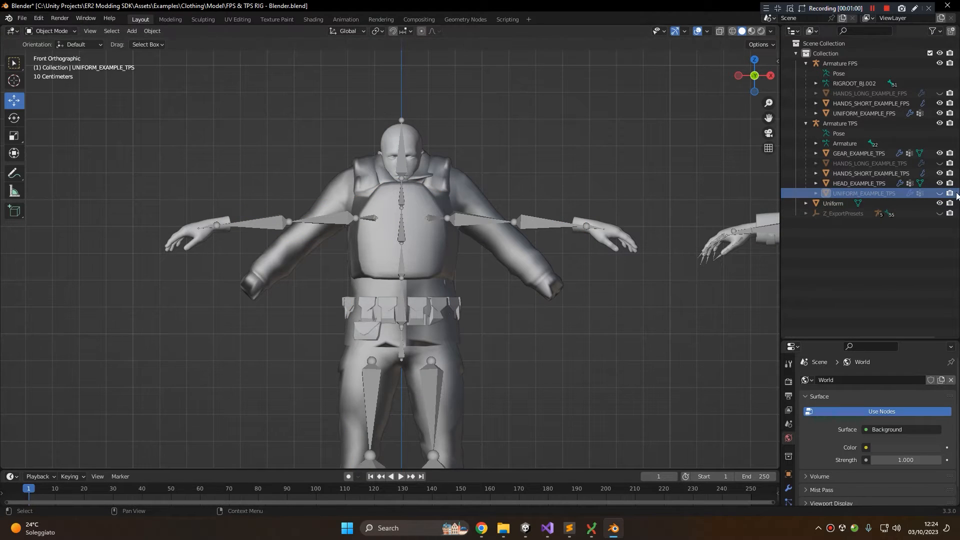
click(476, 187)
scroll(500, 113, up, 3)
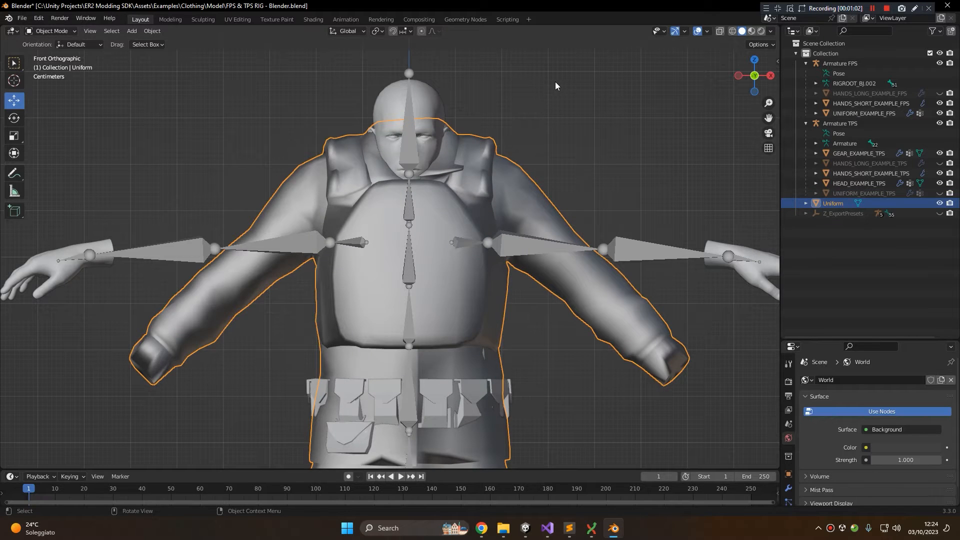
key(s)
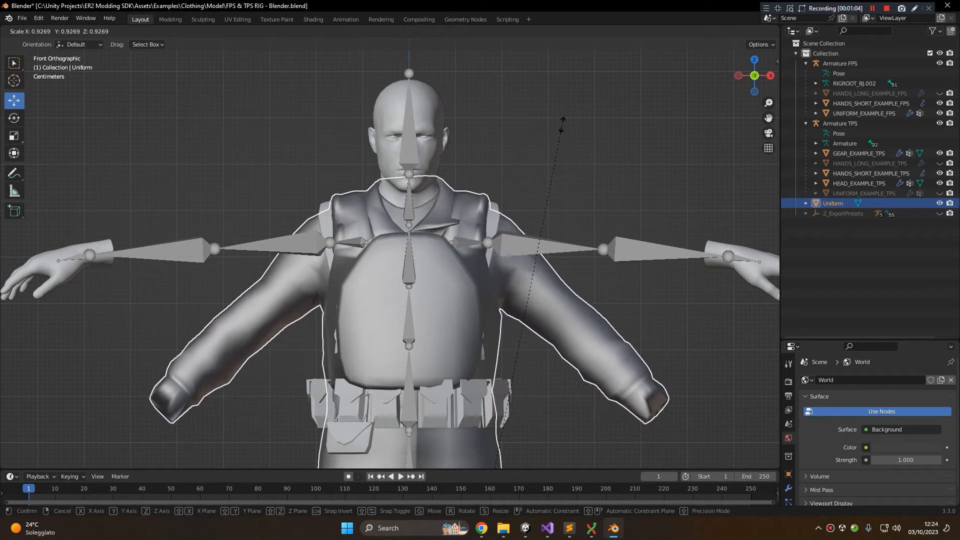
click(549, 111)
middle_drag(548, 111, 403, 144)
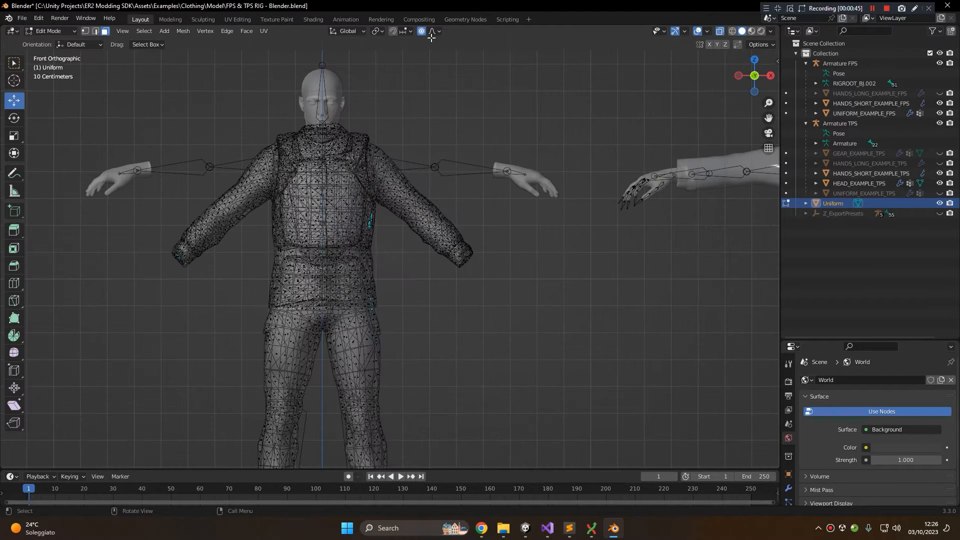
- Set up proportional editing with the Smooth falloff for the Uniform mesh
click(420, 31)
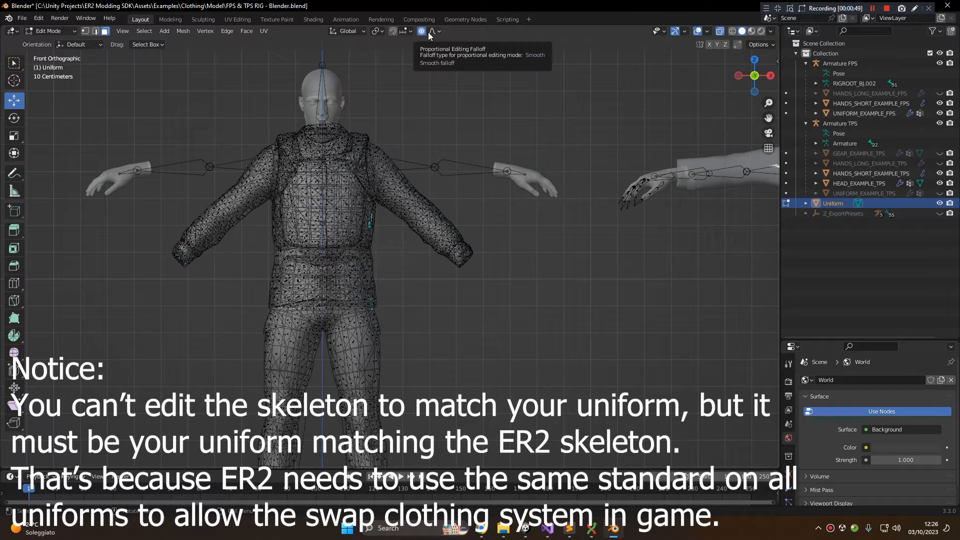
click(432, 32)
click(414, 76)
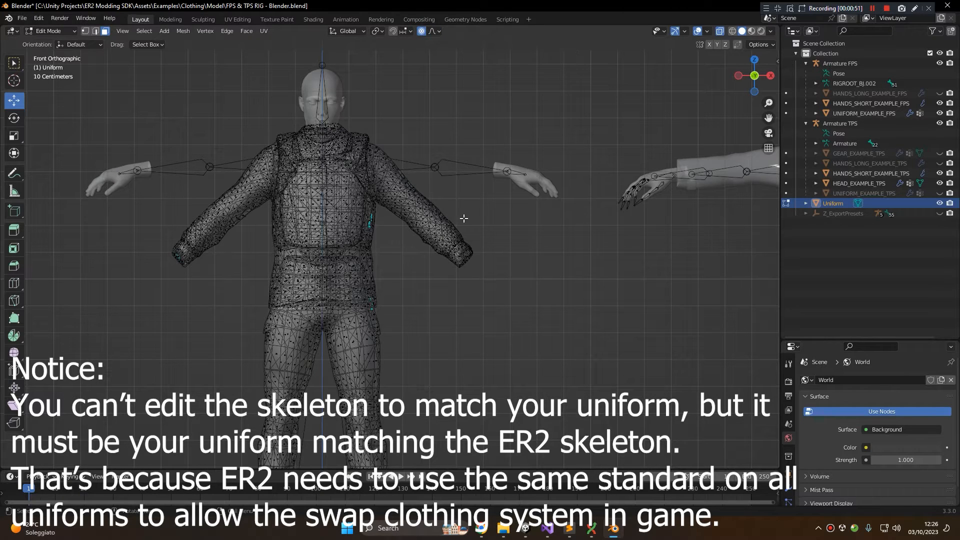
- Circle-select the faces of the character's left sleeve, from the upper arm down to the cuff
key(g)
scroll(461, 215, down, 3)
key(Escape)
key(g)
scroll(453, 192, up, 3)
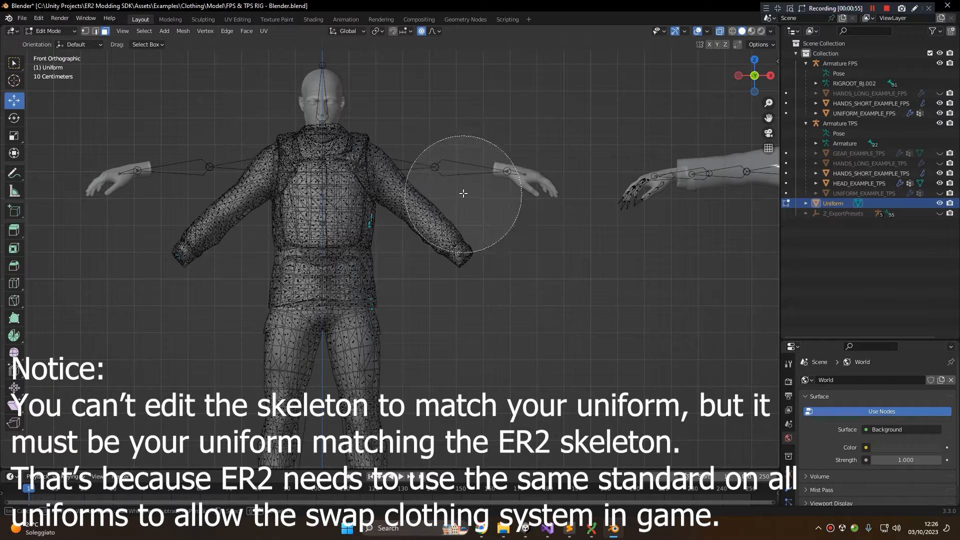
mouse_move(450, 197)
mouse_down()
mouse_move(453, 230)
mouse_move(438, 204)
mouse_up()
key(Escape)
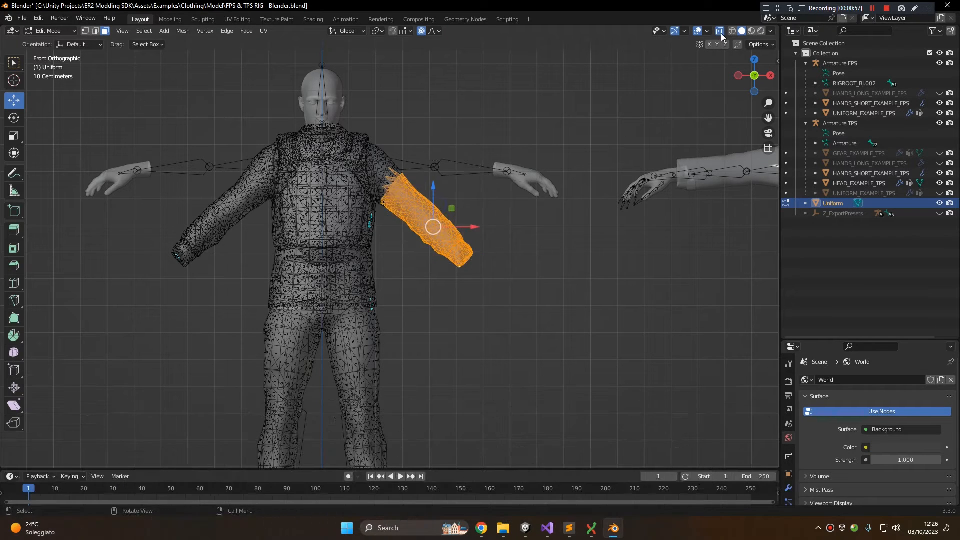
- Keep X-Ray on and extend the left sleeve selection up toward the shoulder with Circle Select
click(720, 32)
click(719, 32)
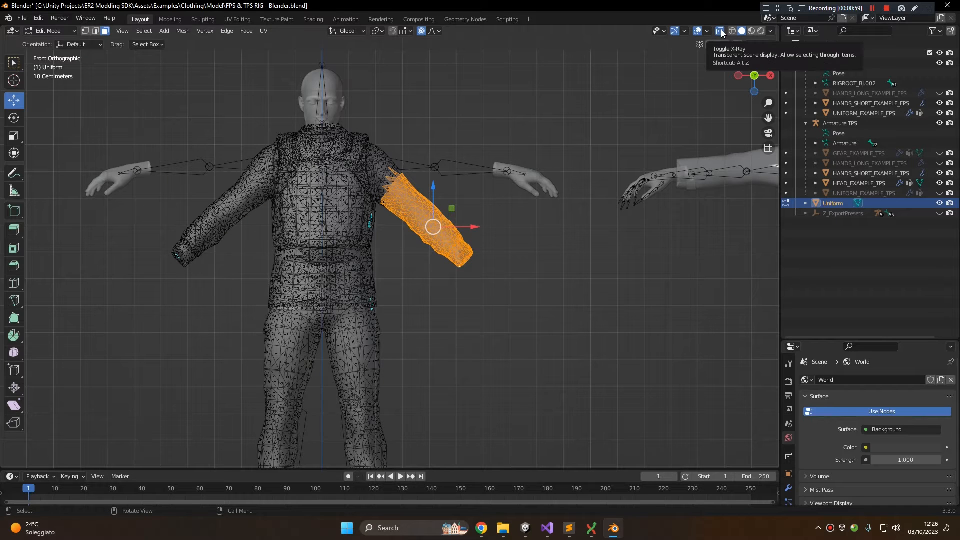
key(c)
drag(433, 221, 437, 198)
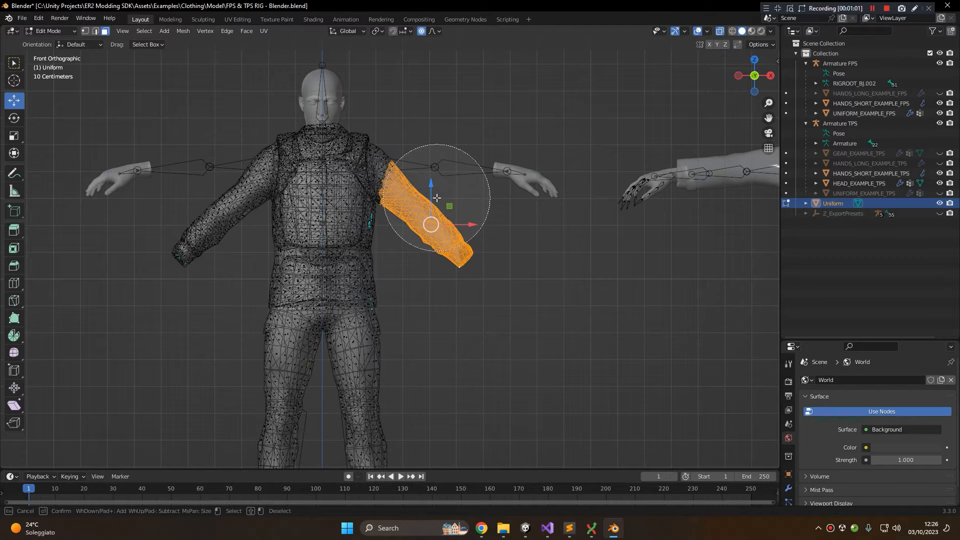
right_click(451, 225)
shift+middle_drag(459, 241, 450, 267)
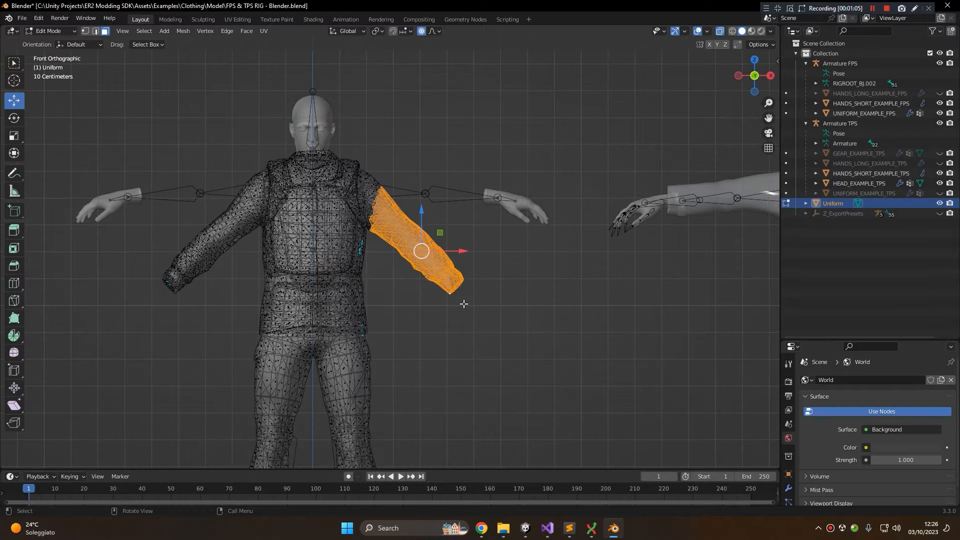
- Try to move and rotate the selected left sleeve toward the arm bones, discarding each change
key(g)
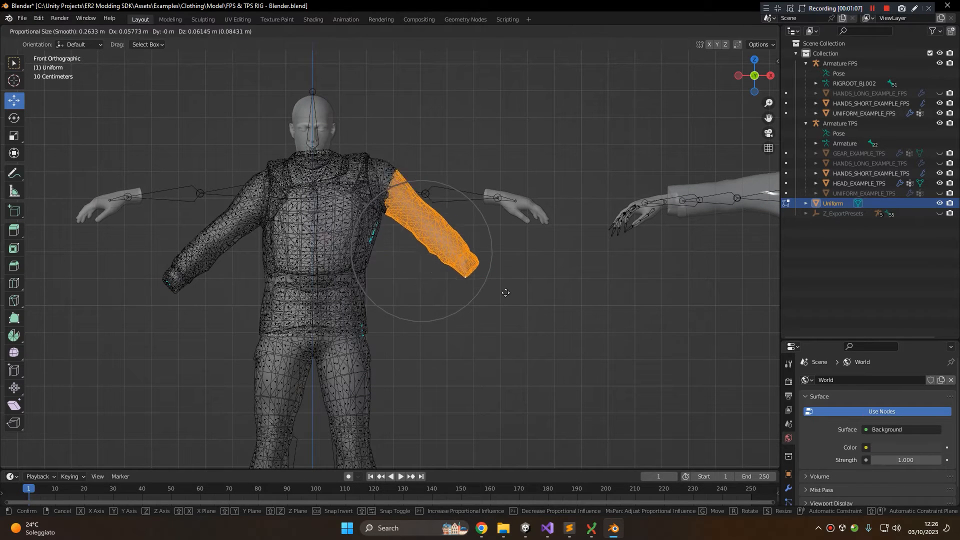
right_click(429, 294)
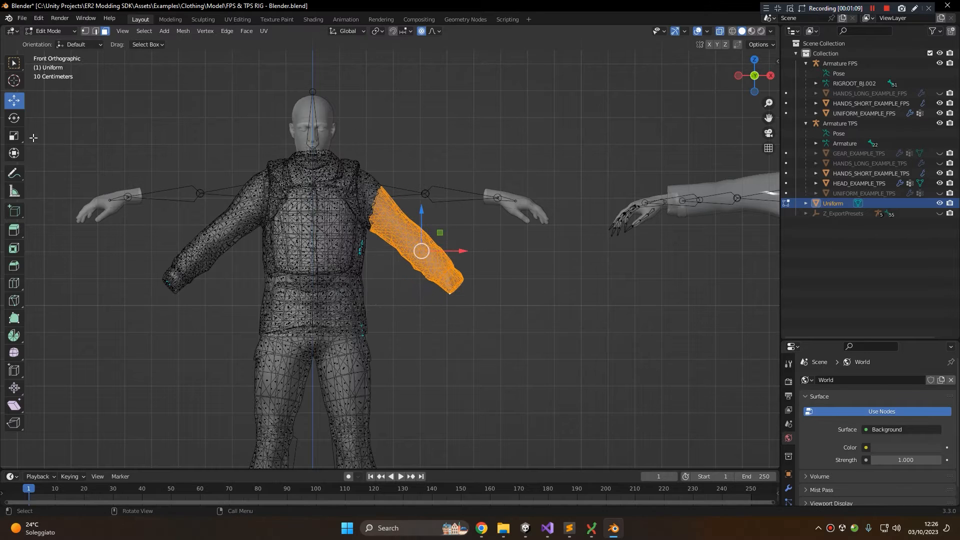
drag(439, 233, 453, 217)
key(ctrl+z)
key(r)
right_click(477, 234)
click(17, 118)
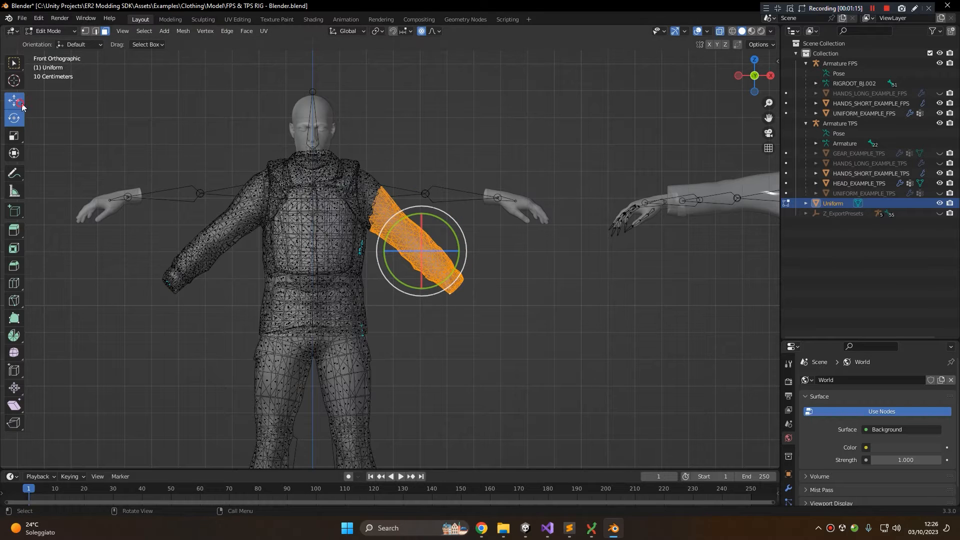
- Try to move the left sleeve with small and large proportional influence sizes, cancelling the move
key(g)
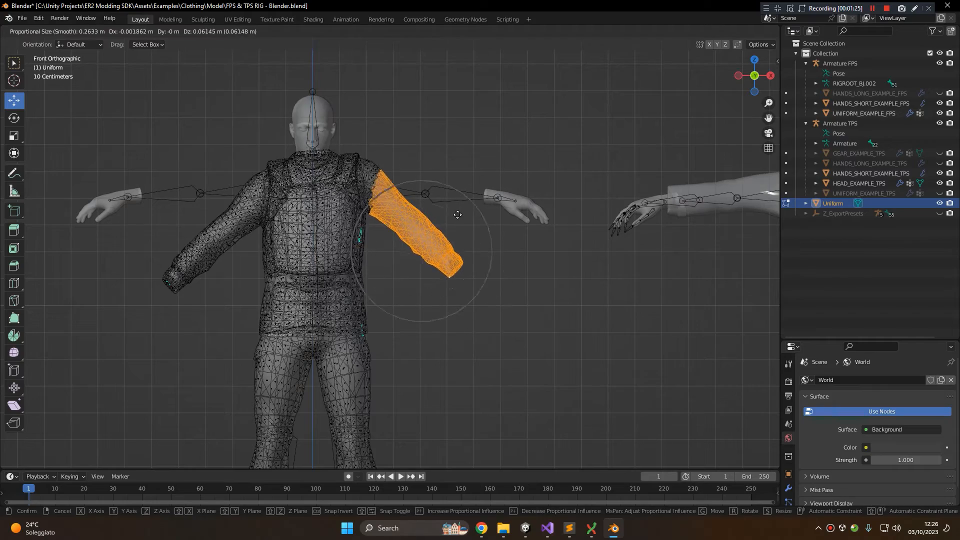
scroll(458, 215, down, 9)
scroll(459, 220, up, 7)
scroll(457, 225, down, 8)
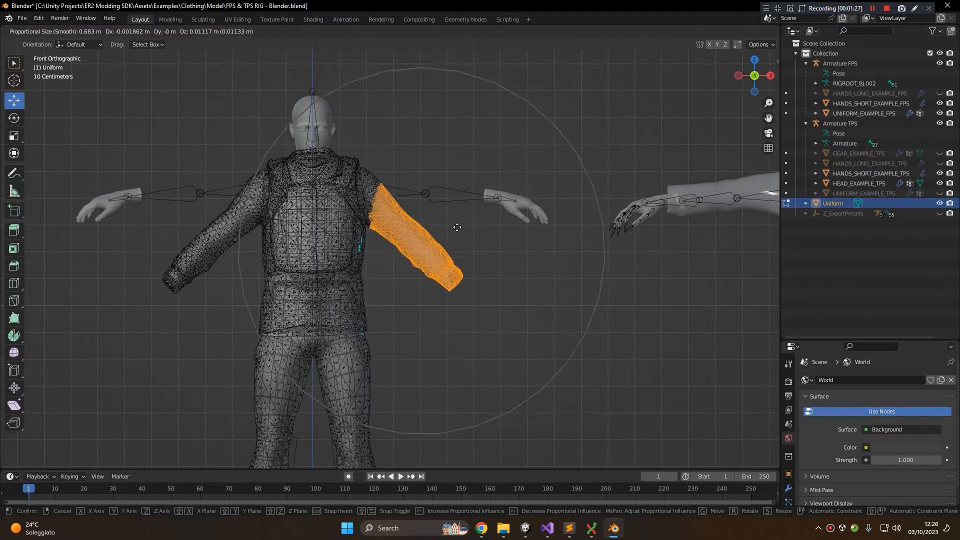
scroll(460, 228, down, 1)
right_click(556, 223)
- Try to move and rotate the left sleeve around its median point with a proportional size of about 0.10 m, cancelling the transform
scroll(509, 238, up, 3)
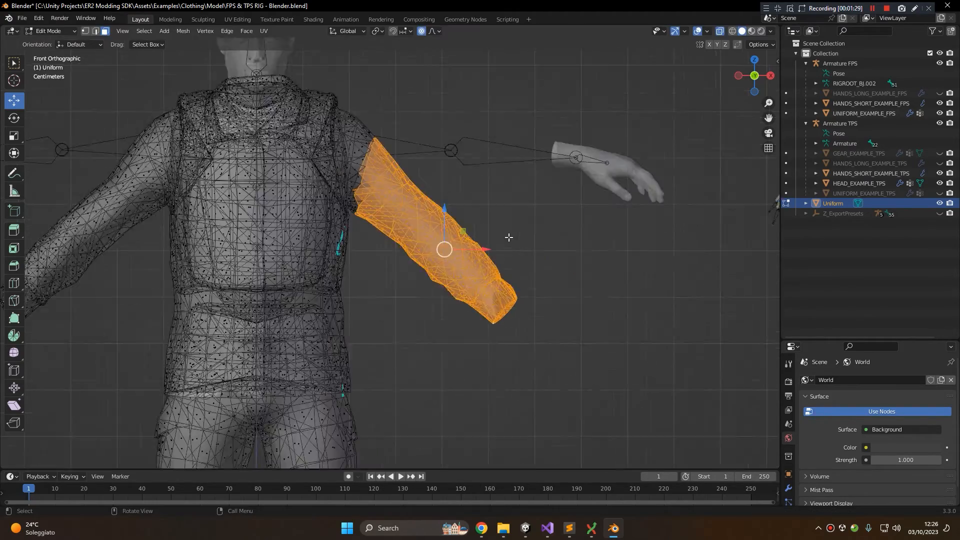
scroll(509, 238, up, 3)
key(g)
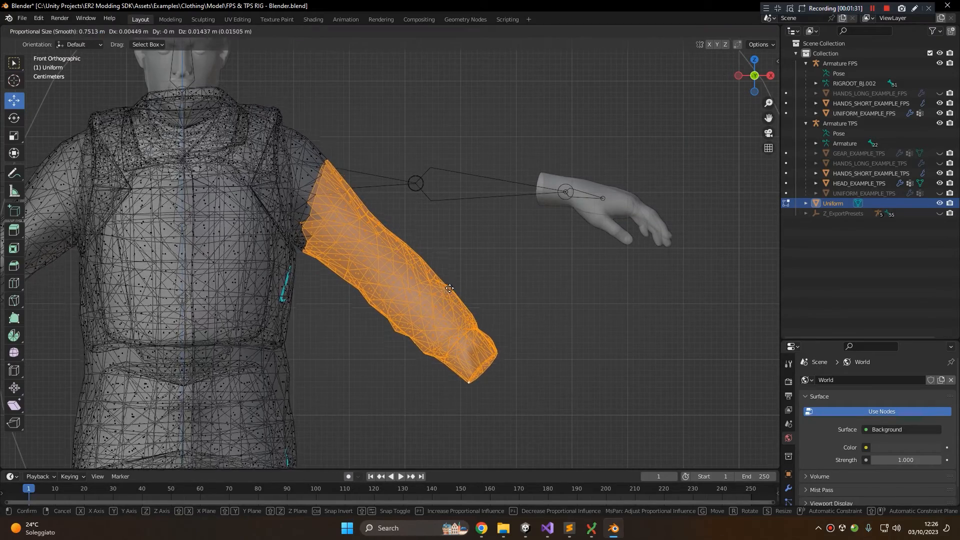
scroll(450, 289, up, 20)
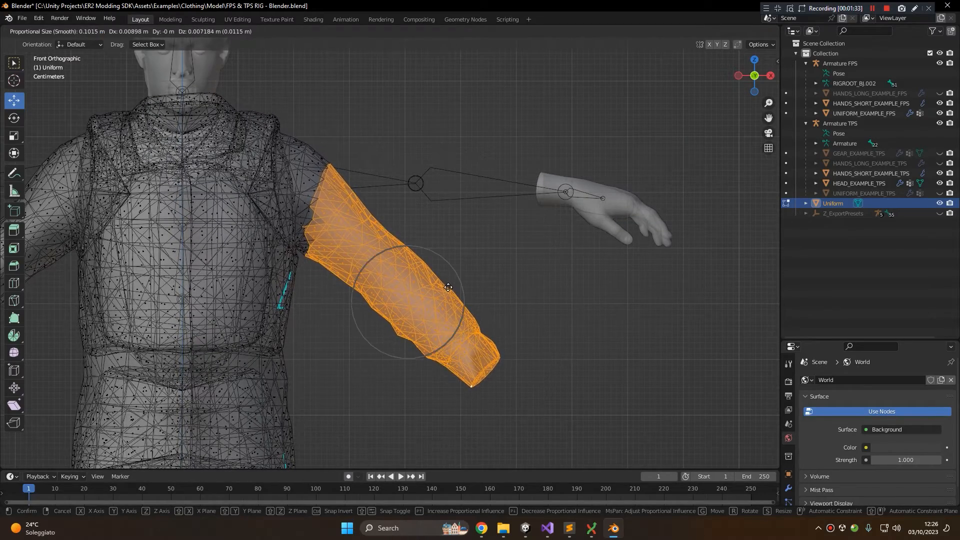
key(r)
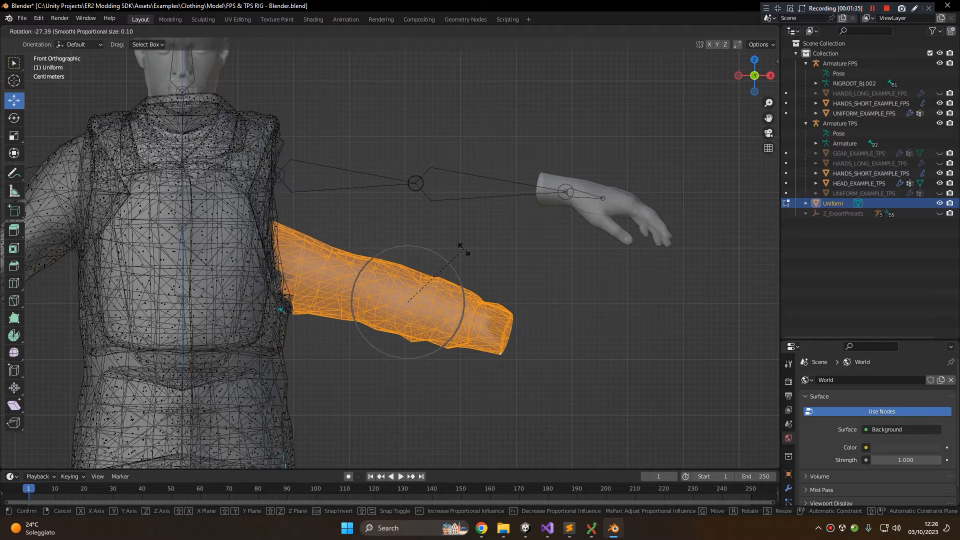
right_click(465, 300)
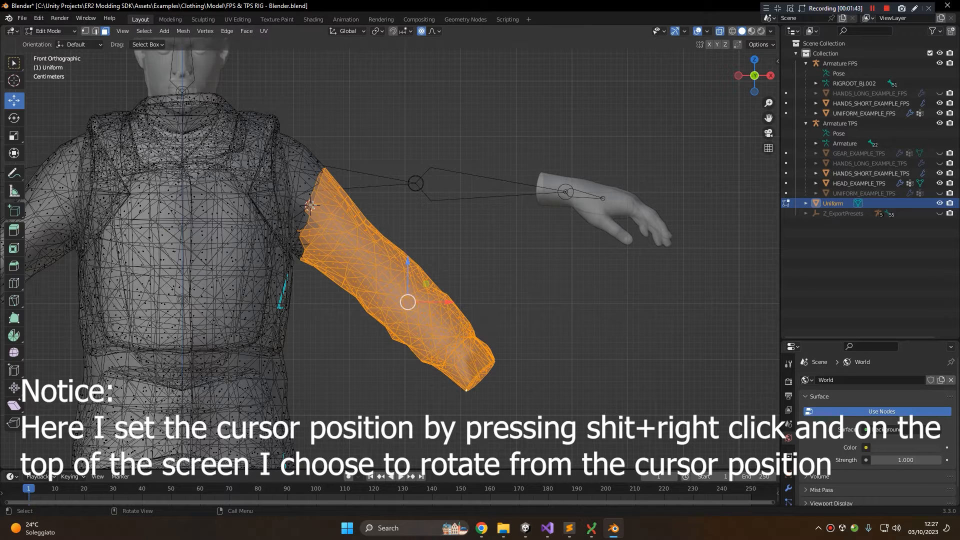
- Set the transform pivot to the 3D Cursor placed at the left shoulder and move the selected sleeve up to the upper arm bone
click(378, 31)
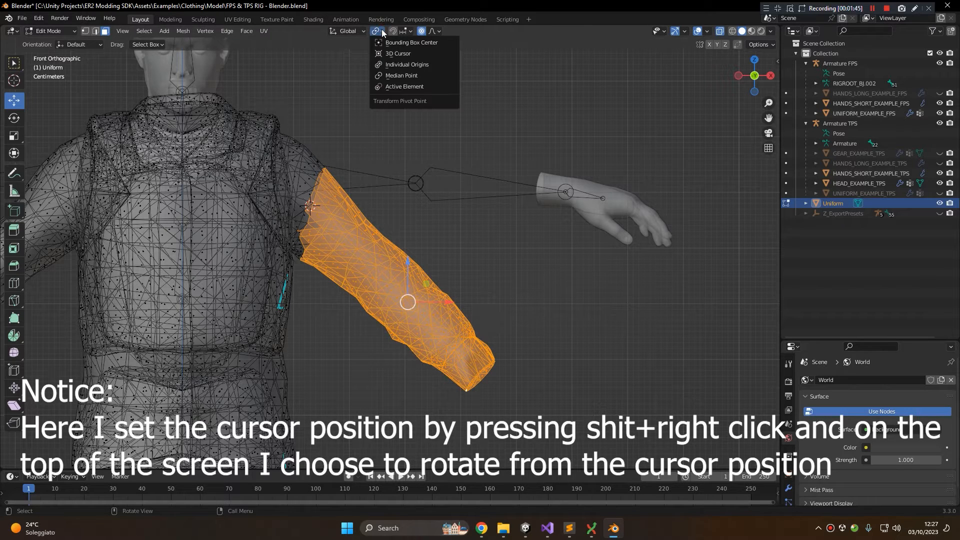
click(399, 54)
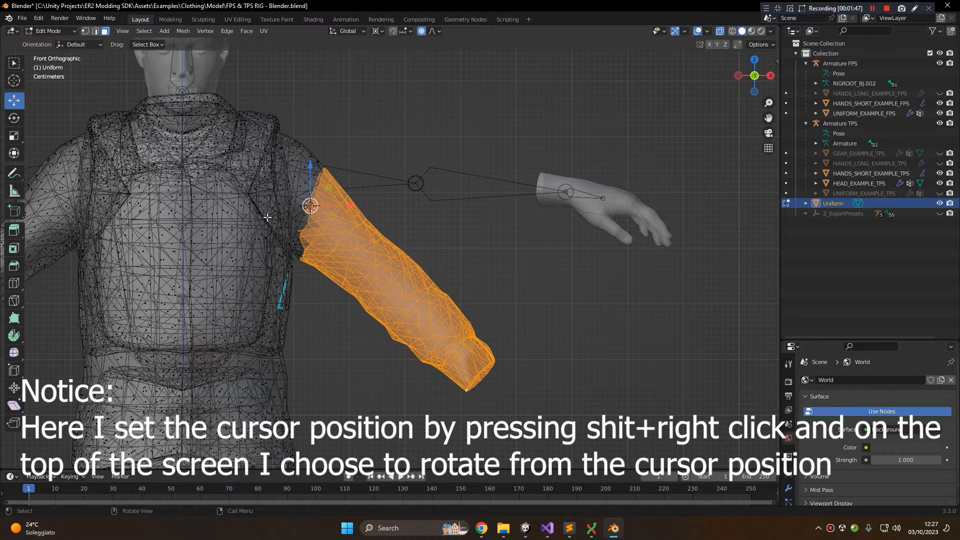
key(g)
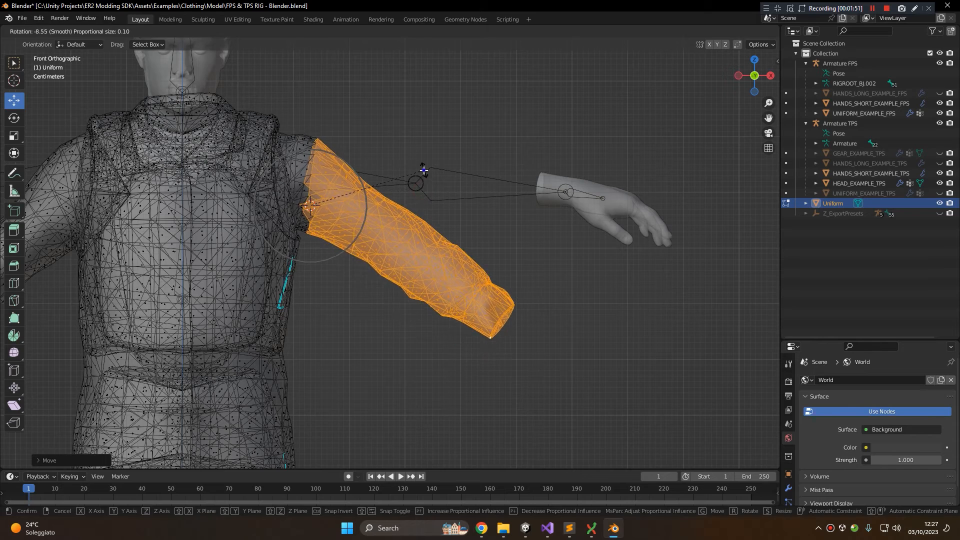
click(325, 171)
- Rotate the left sleeve up around the shoulder cursor with proportional size 0.05, aligning it with the arm bones
key(r)
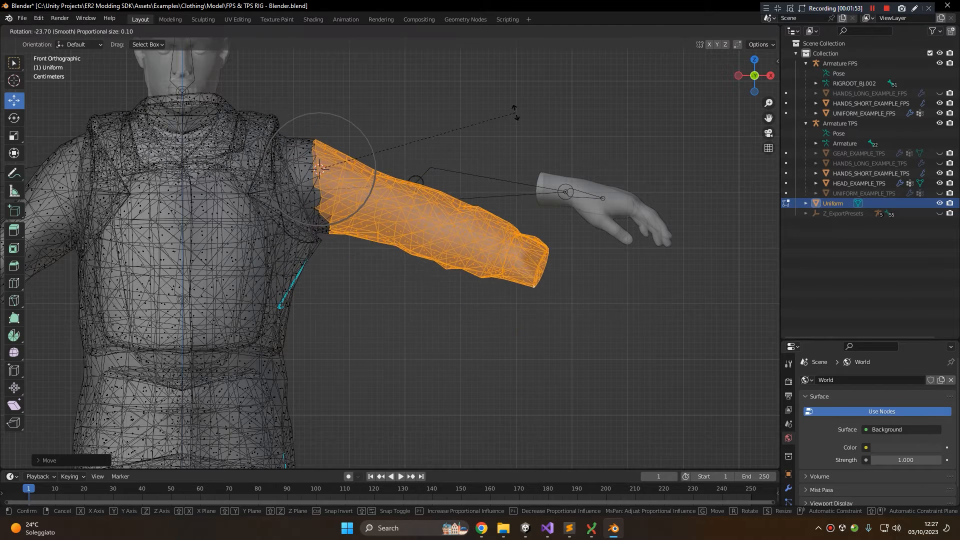
scroll(507, 115, up, 6)
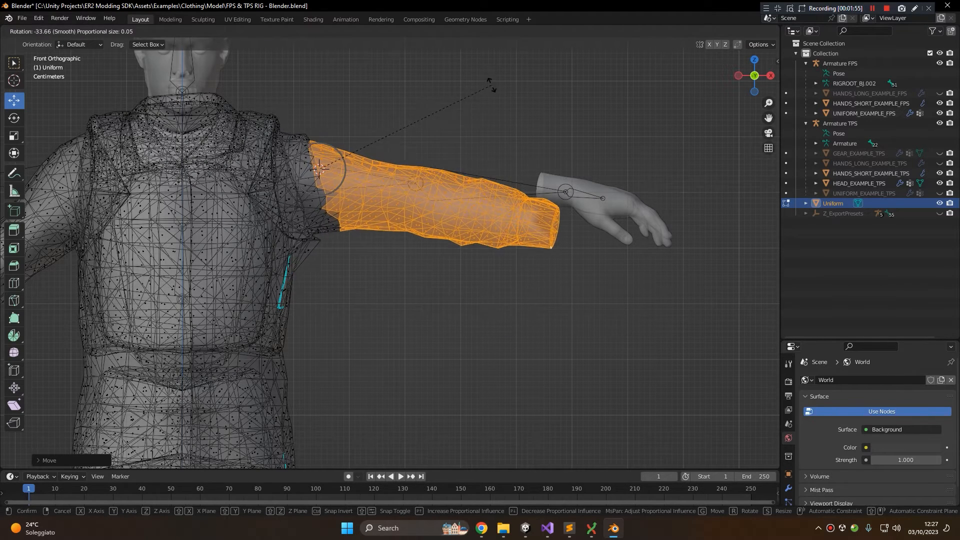
click(477, 59)
key(Tab)
middle_drag(364, 111, 454, 160)
key(KP_3)
key(KP_1)
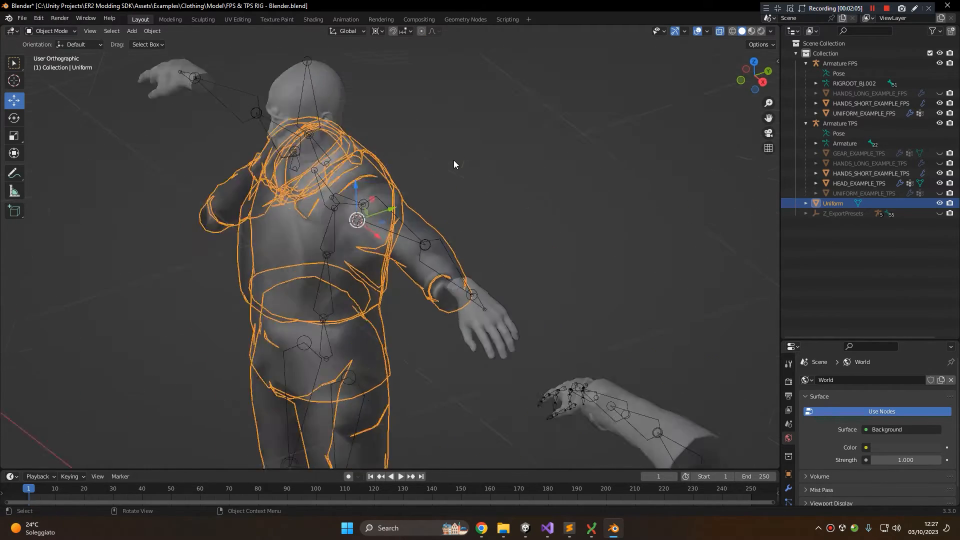
- In top view, select the left forearm section and rotate it about -11° around the elbow with proportional size 0.08, aligning it with the hand
key(KP_7)
key(Tab)
shift+middle_drag(397, 246, 376, 242)
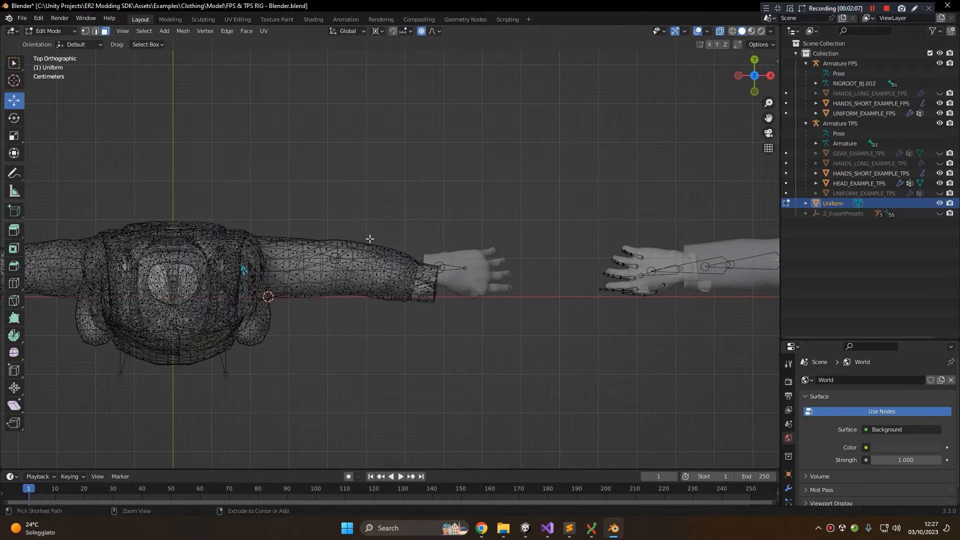
key(l)
scroll(460, 242, up, 4)
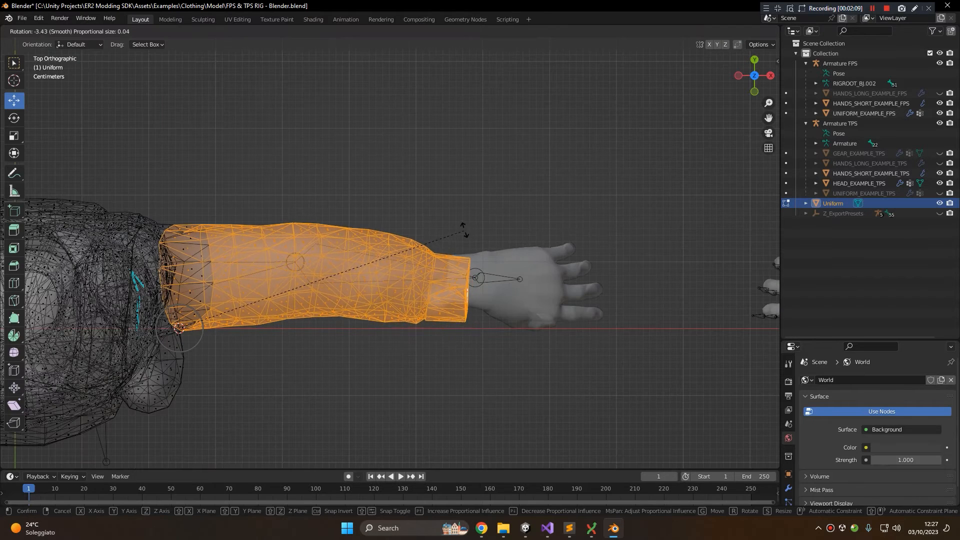
drag(525, 219, 381, 365)
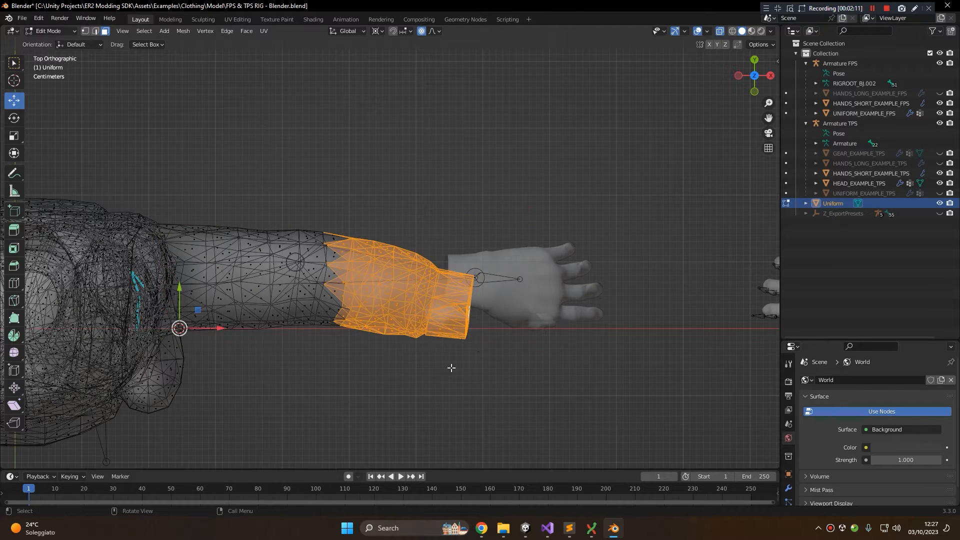
key(r)
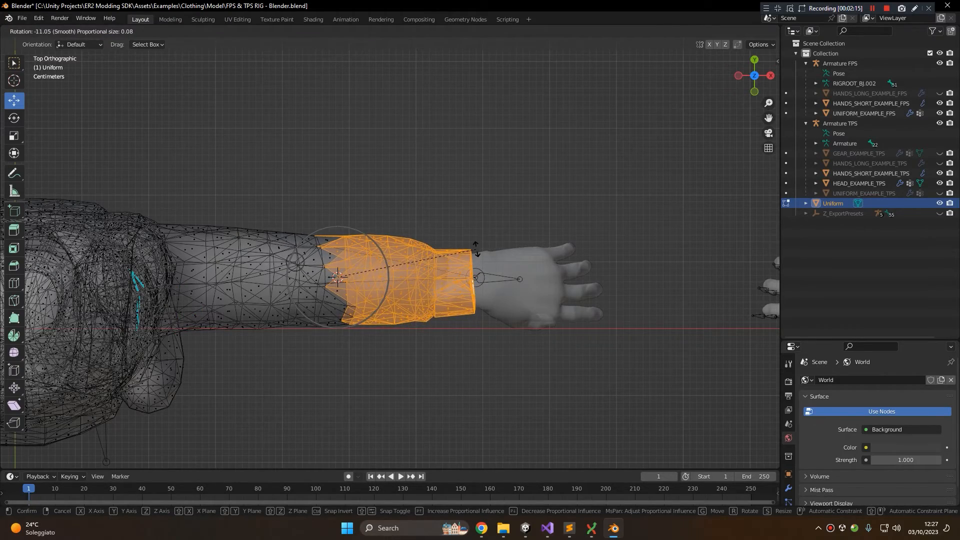
click(477, 250)
middle_drag(476, 250, 396, 124)
key(Tab)
key(Tab)
key(r)
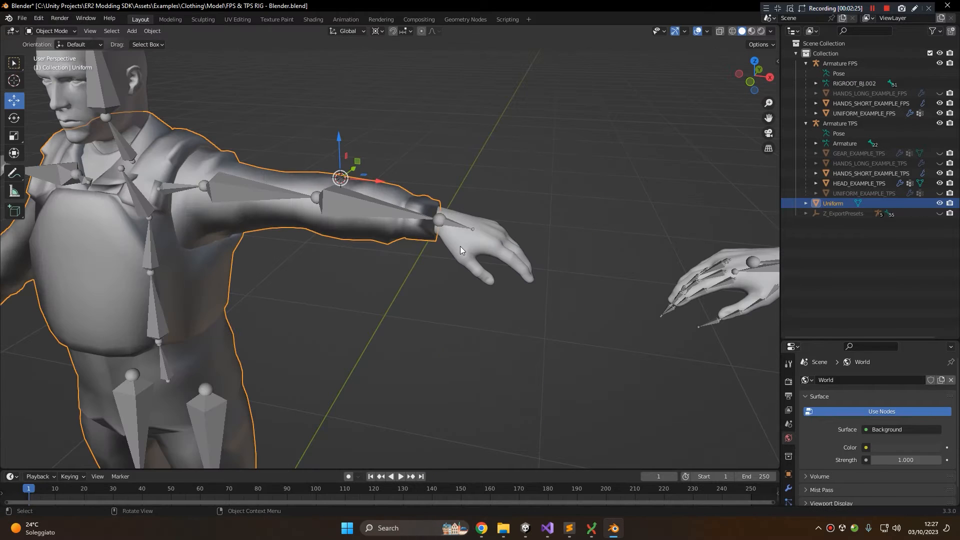
- In front view with X-ray on, select the right sleeve's faces from the cuff to the upper arm in Edit Mode
middle_drag(460, 230, 376, 247)
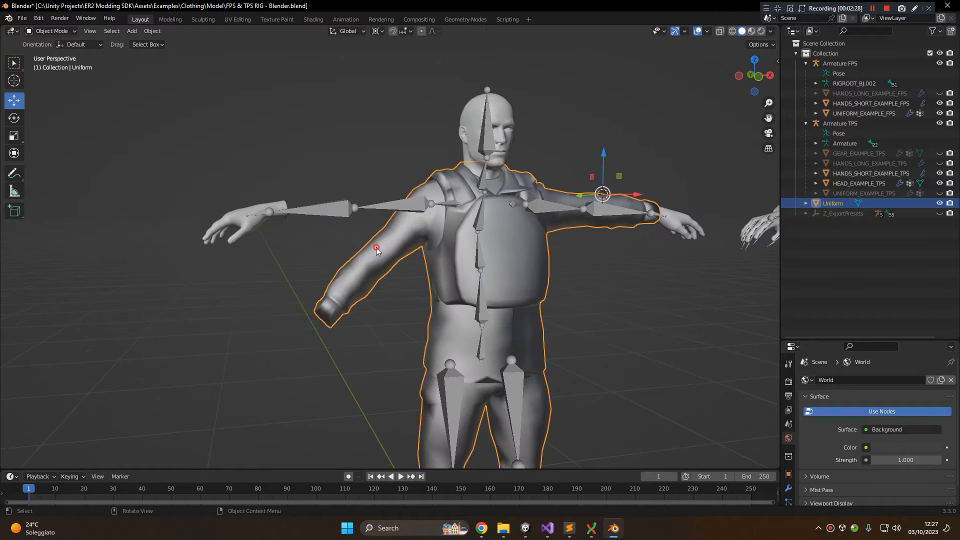
key(KP_1)
key(Tab)
scroll(332, 235, up, 4)
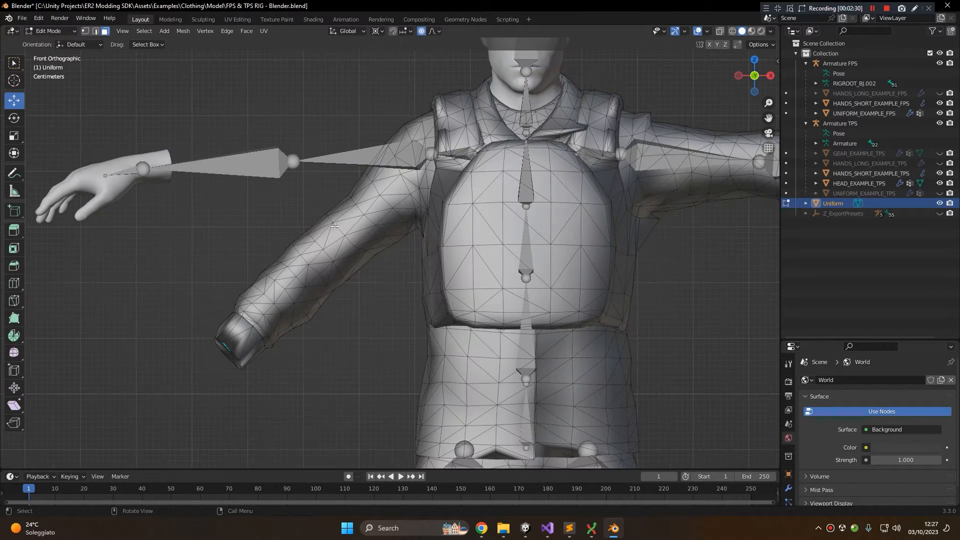
click(720, 32)
key(c)
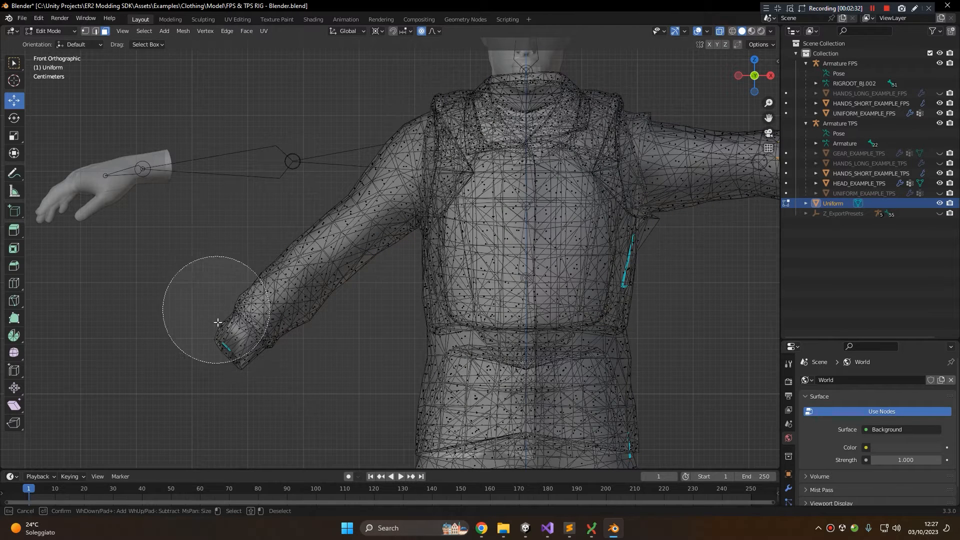
scroll(253, 317, down, 5)
drag(253, 317, 249, 271)
key(Escape)
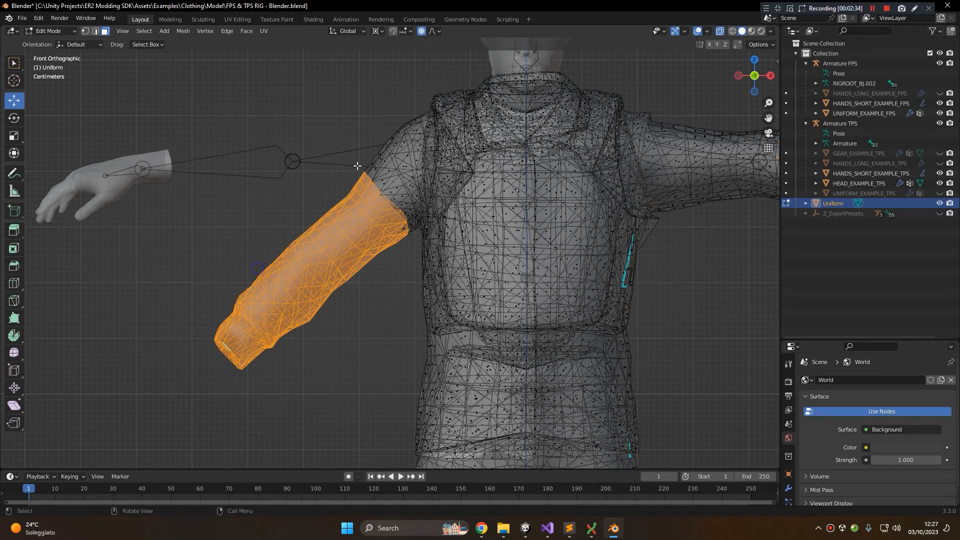
- Try to rotate the right sleeve around a 3D cursor at the shoulder with proportional size 0.08
shift+right_click(397, 158)
key(r)
key(Escape)
key(ctrl+z)
key(c)
drag(213, 319, 248, 293)
key(Escape)
key(r)
scroll(295, 155, up, 8)
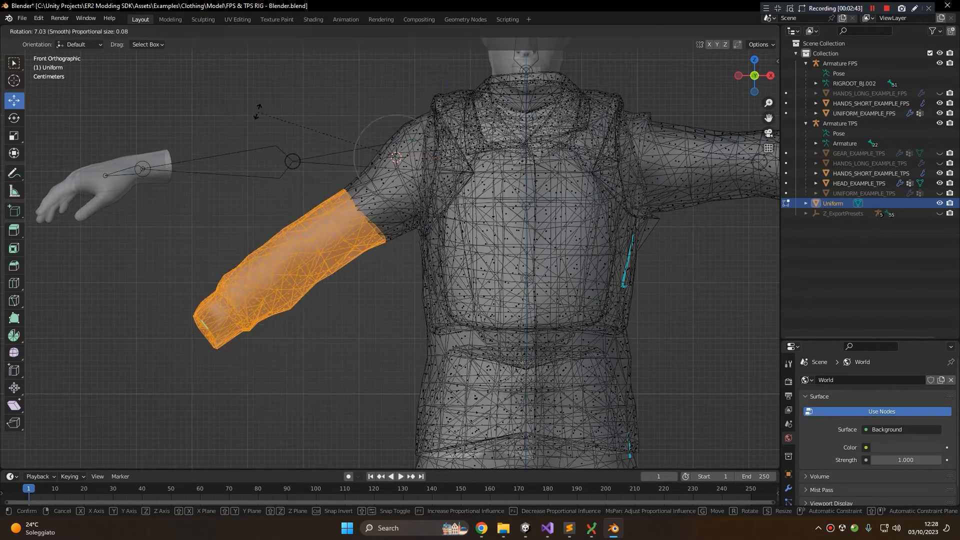
key(Escape)
- Refine the right sleeve selection and rotate it up to the arm bones around the shoulder cursor with proportional size 0.11
key(v)
key(c)
scroll(340, 220, up, 14)
key(Escape)
key(r)
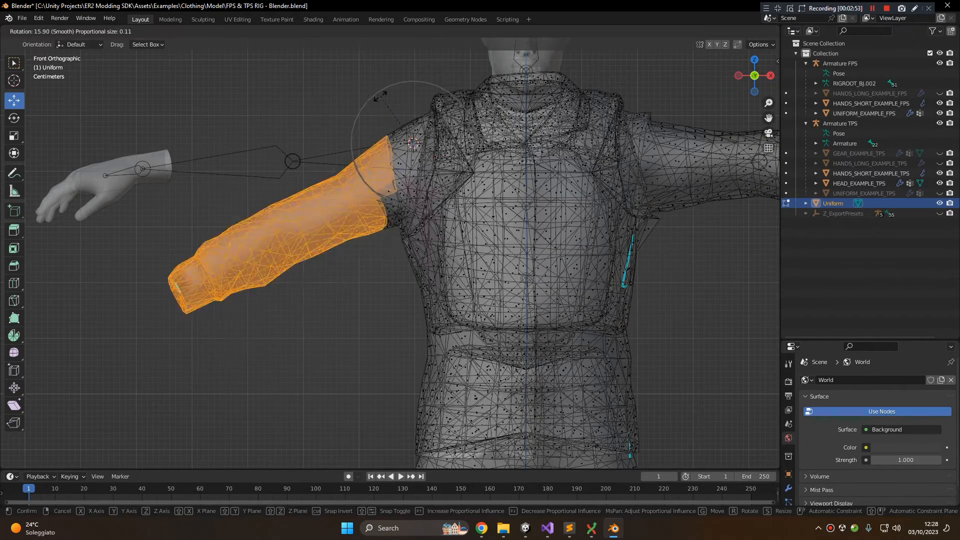
click(408, 102)
- Move the right sleeve about 0.02 m toward the shoulder with proportional size 0.07, and rotate it in top view to follow the arm bones
key(g)
scroll(416, 109, down, 12)
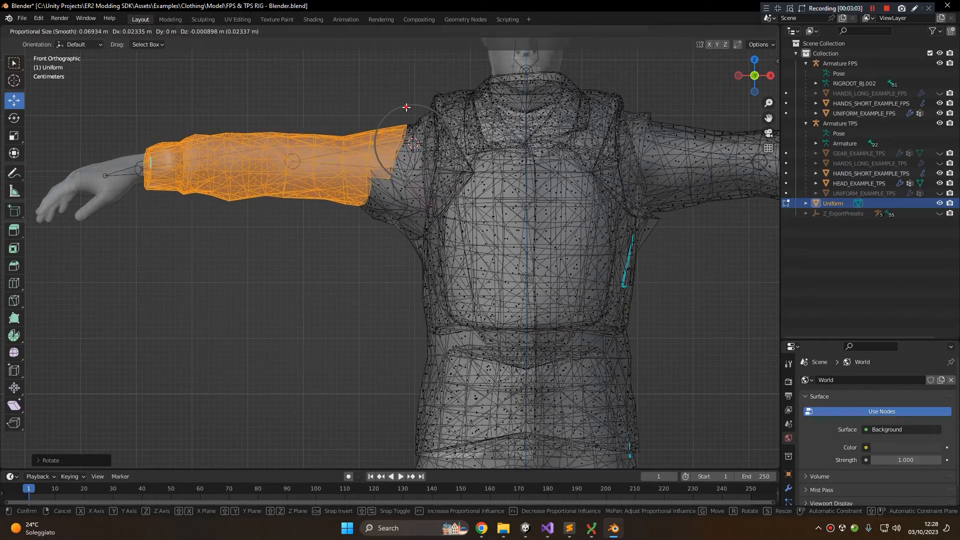
click(405, 107)
key(KP_7)
scroll(221, 262, up, 4)
key(r)
click(316, 172)
click(315, 173)
- Select the right forearm section in top view and rotate it around a 3D cursor at the elbow to align with the hand
scroll(320, 168, up, 2)
key(c)
click(169, 294)
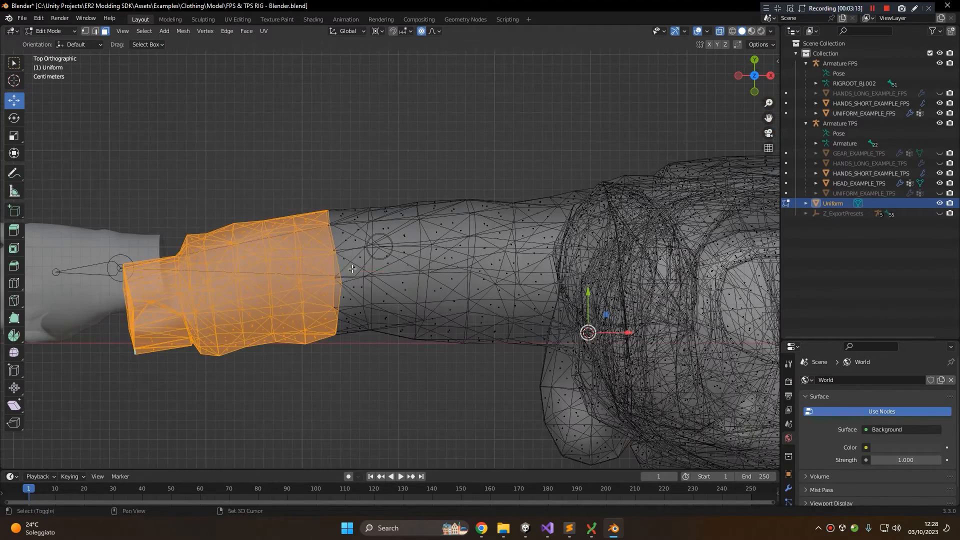
shift+right_click(347, 272)
key(r)
click(273, 181)
- Turn off X-ray, leave Edit Mode and examine the fit of both sleeves against the TPS armature from several angles
middle_drag(294, 185, 514, 112)
scroll(295, 72, down, 4)
key(Tab)
key(Tab)
click(720, 31)
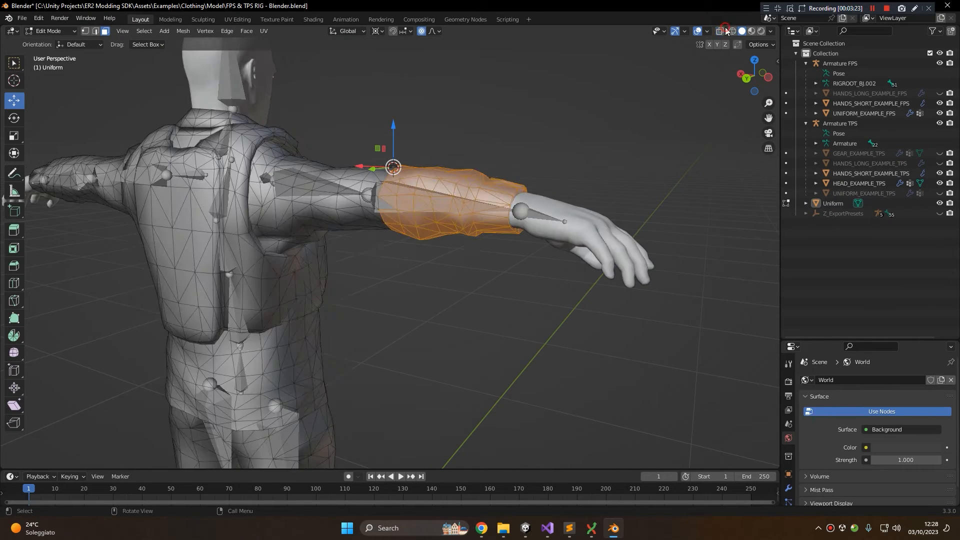
key(Tab)
middle_drag(589, 125, 461, 90)
key(Tab)
key(Tab)
middle_drag(317, 131, 537, 191)
scroll(347, 146, down, 5)
scroll(478, 205, up, 4)
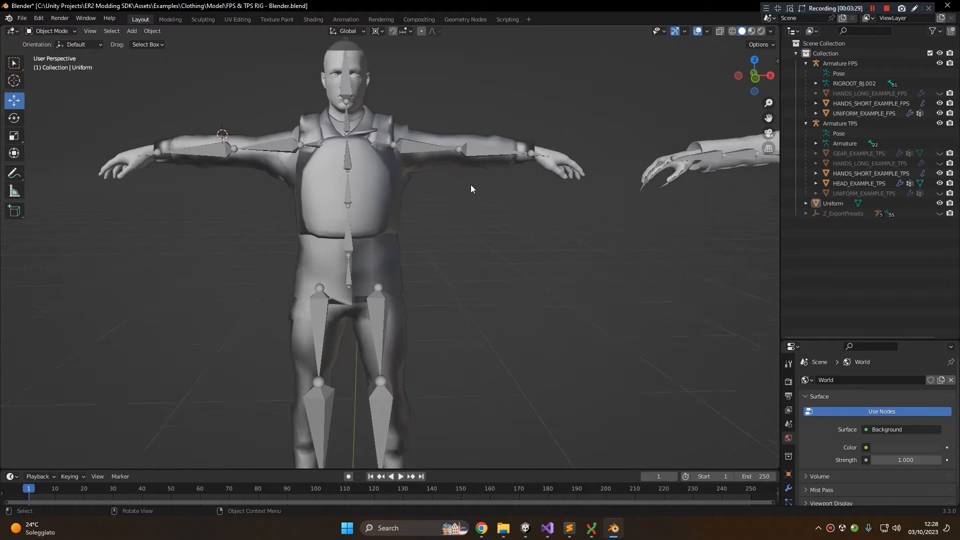
click(411, 138)
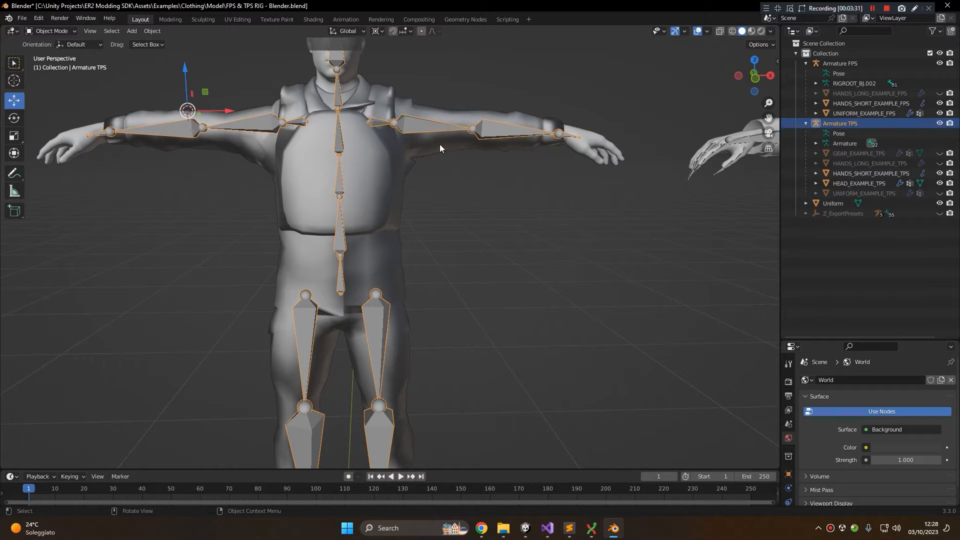
scroll(421, 182, down, 6)
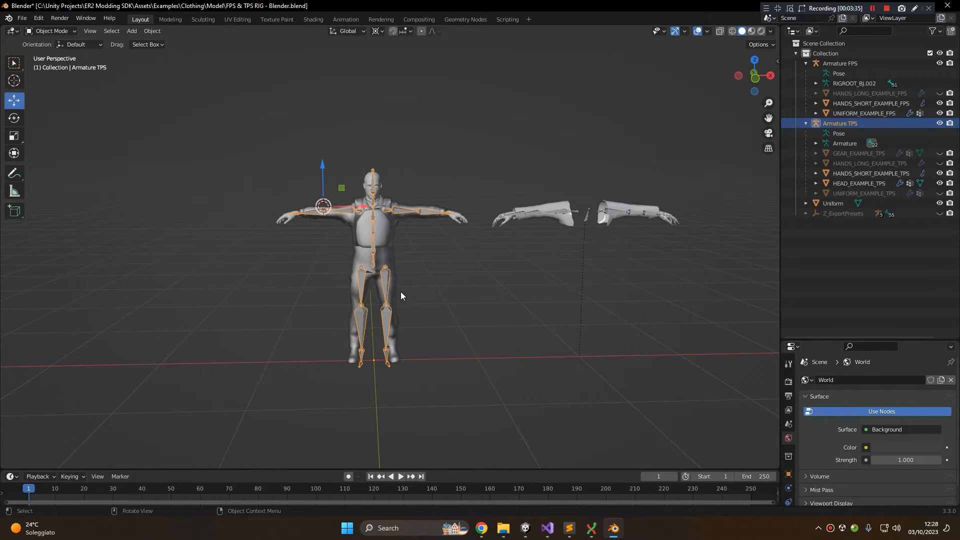
scroll(372, 227, up, 3)
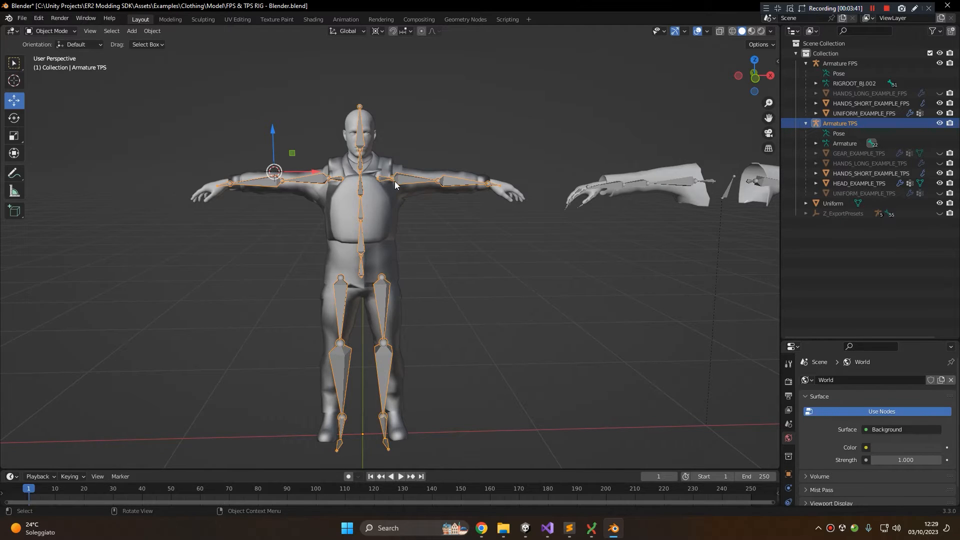
middle_drag(395, 182, 483, 202)
- In front view with X-ray on, select the faces of the uniform's left leg from the boot to the thigh
key(KP_1)
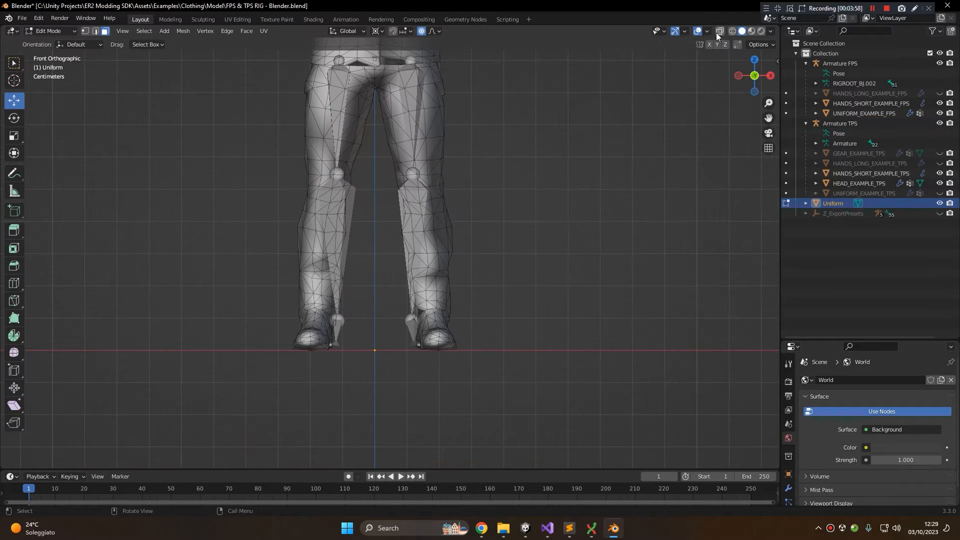
key(alt+z)
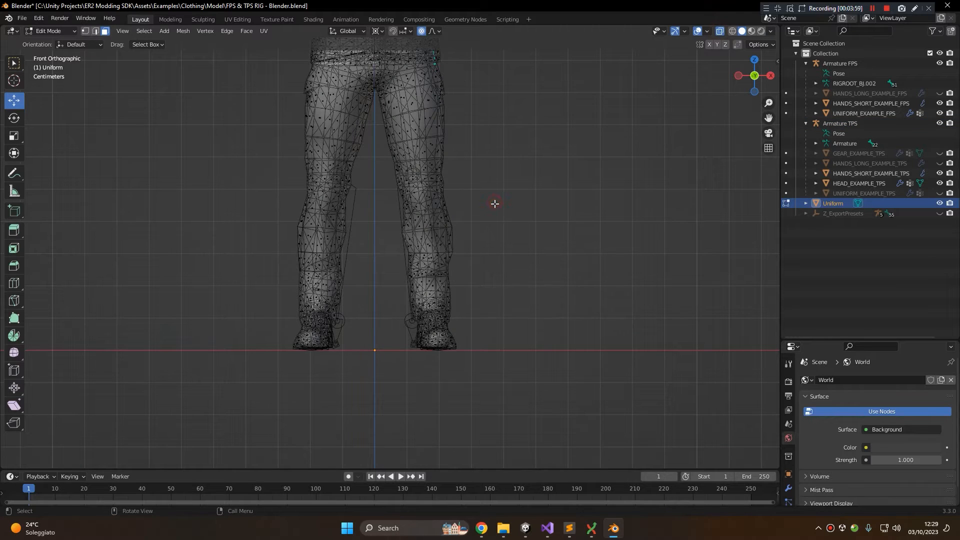
key(c)
click(533, 278)
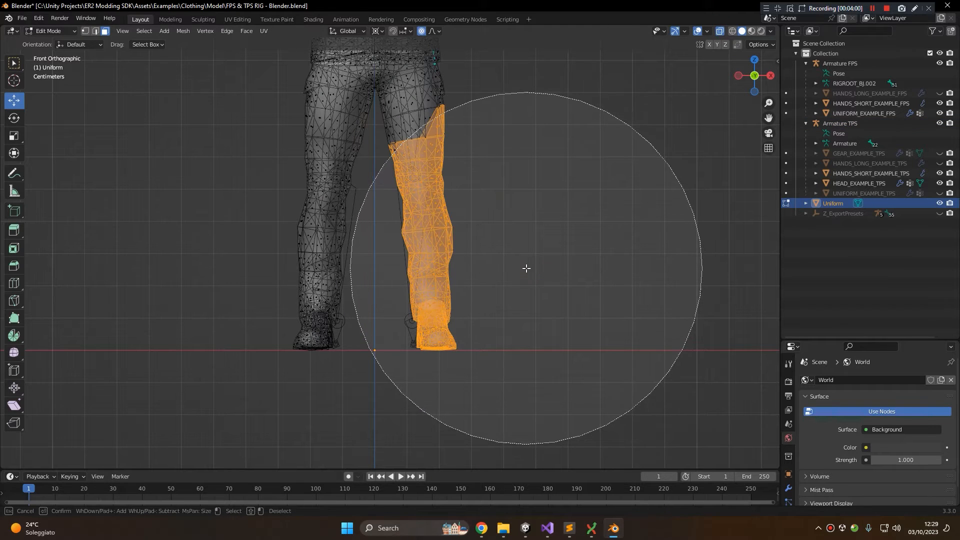
right_click(527, 268)
- Try to rotate the left leg around a 3D cursor at the upper thigh
shift+right_click(416, 125)
key(r)
right_click(461, 107)
- Extend the left leg selection up to the hip, leaving out the pelvis faces
shift+middle_drag(488, 159, 488, 169)
key(c)
scroll(483, 198, up, 10)
click(436, 152)
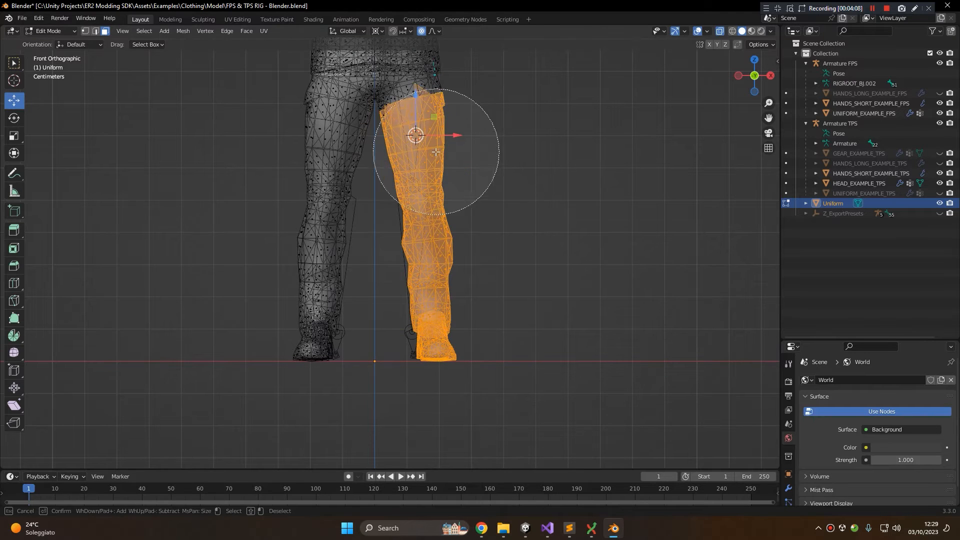
right_click(436, 152)
key(c)
shift+click(415, 33)
right_click(414, 33)
- Rotate the left leg inward about 4° around a 3D cursor at the hip with proportional size 0.06
shift+right_click(410, 90)
key(r)
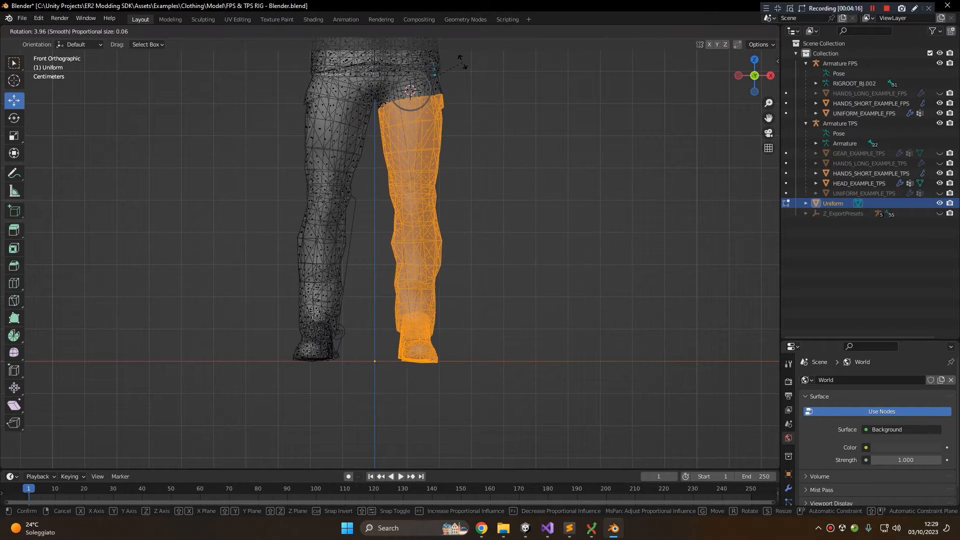
click(462, 62)
- Select the faces of the right leg from the boot up to the hip, leaving out the pelvis
click(369, 197)
key(c)
mouse_move(303, 160)
mouse_down()
mouse_move(314, 148)
mouse_move(298, 329)
mouse_up()
shift+click(338, 36)
right_click(338, 36)
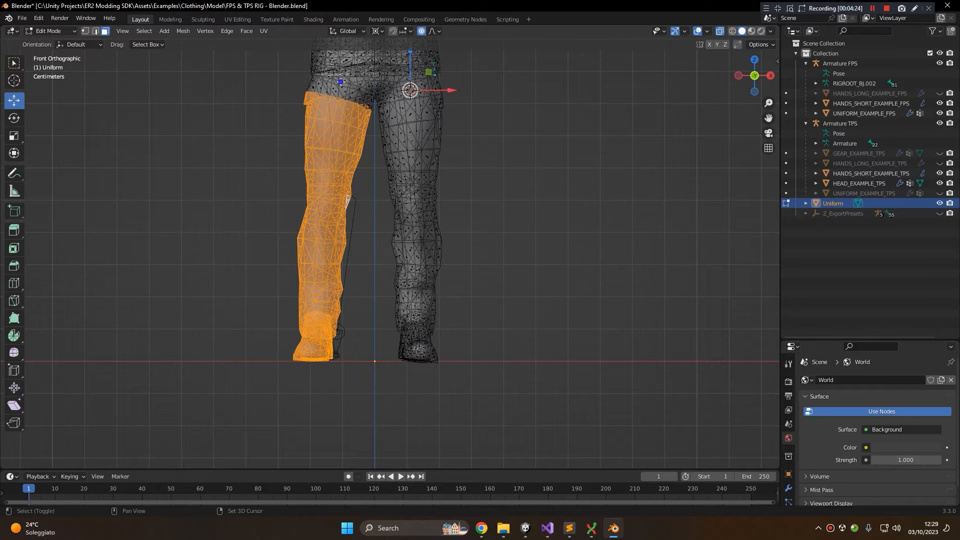
- In right side view, select both trouser legs and boots from below the hips down to the ground
key(Tab)
key(KP_3)
scroll(533, 134, down, 3)
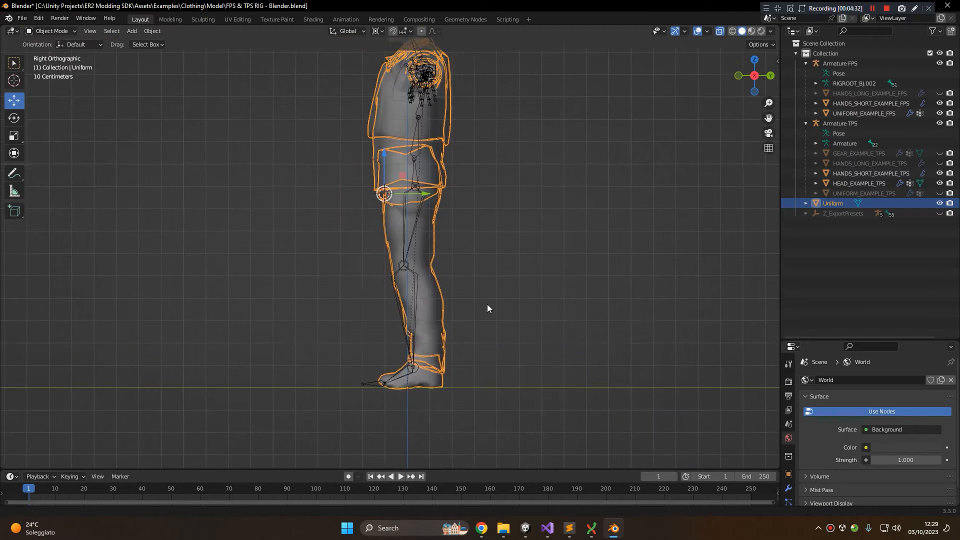
key(Tab)
key(c)
right_click(528, 309)
key(c)
right_click(453, 281)
key(c)
drag(407, 324, 407, 285)
right_click(407, 286)
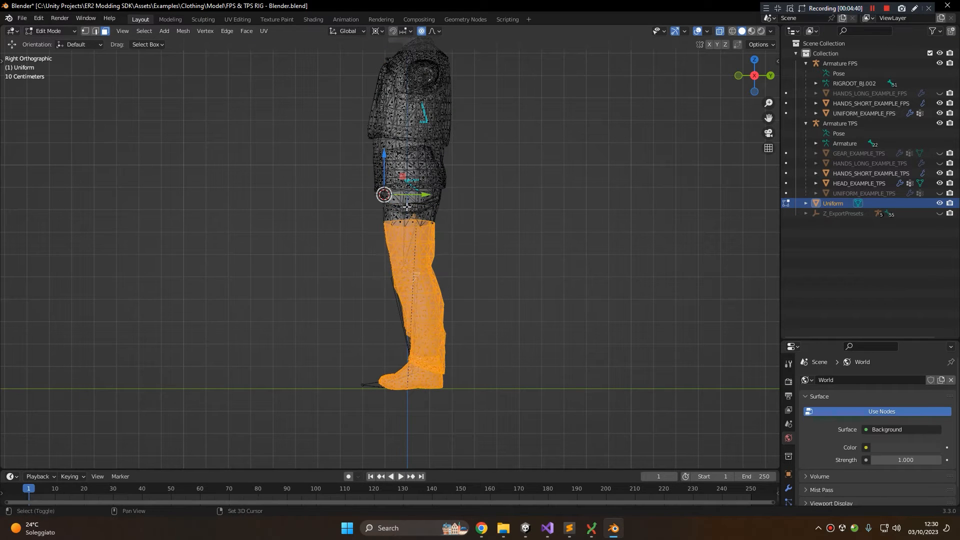
- Rotate both legs forward around a 3D cursor at the upper thigh so they follow the leg bones
shift+right_click(409, 210)
key(r)
click(429, 318)
- Clear the selection and select only the boots and trouser cuffs in side view
shift+middle_drag(430, 317, 431, 283)
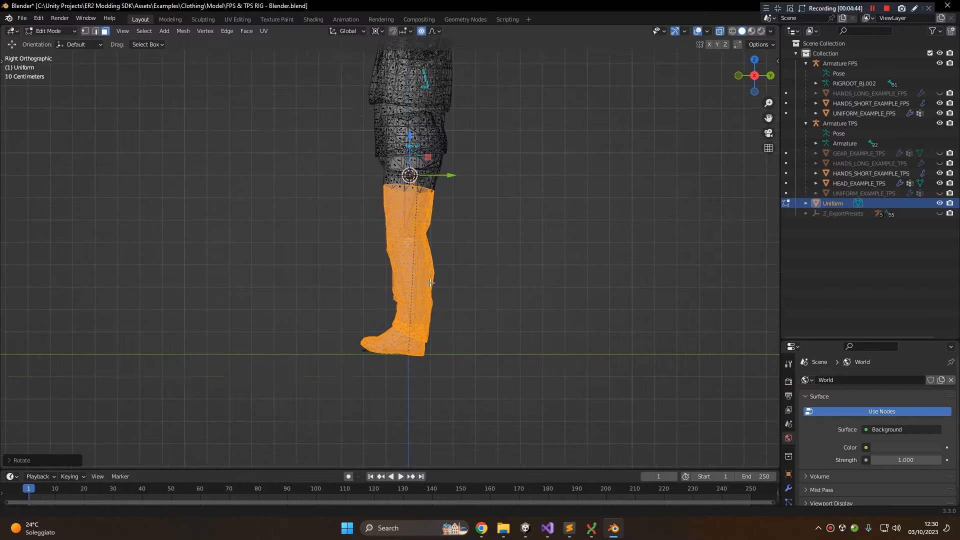
scroll(431, 284, up, 5)
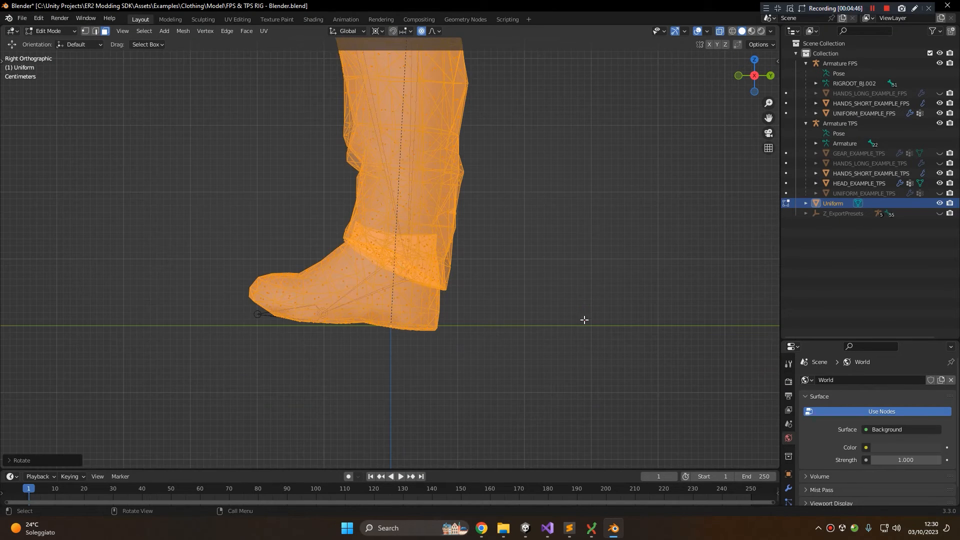
key(alt+a)
key(c)
scroll(301, 354, down, 5)
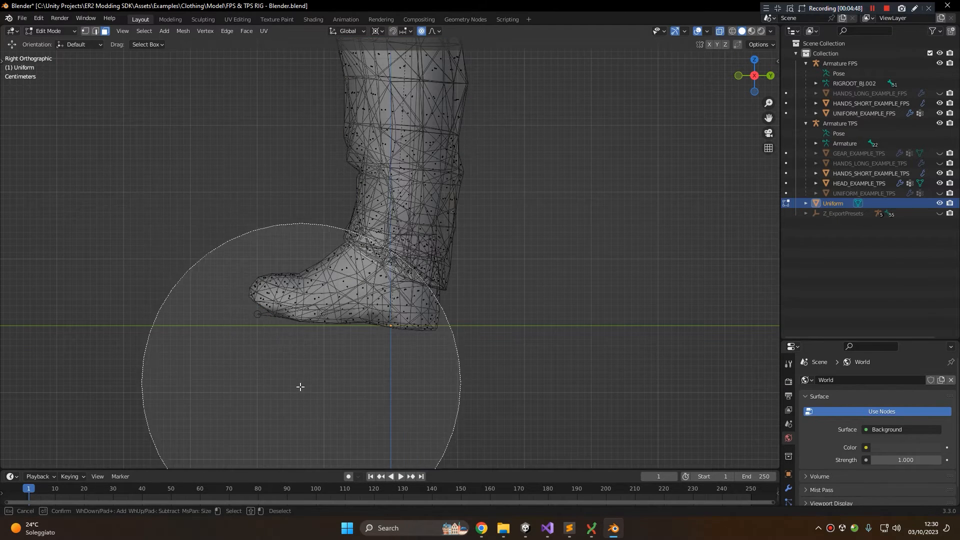
drag(300, 387, 317, 382)
right_click(316, 383)
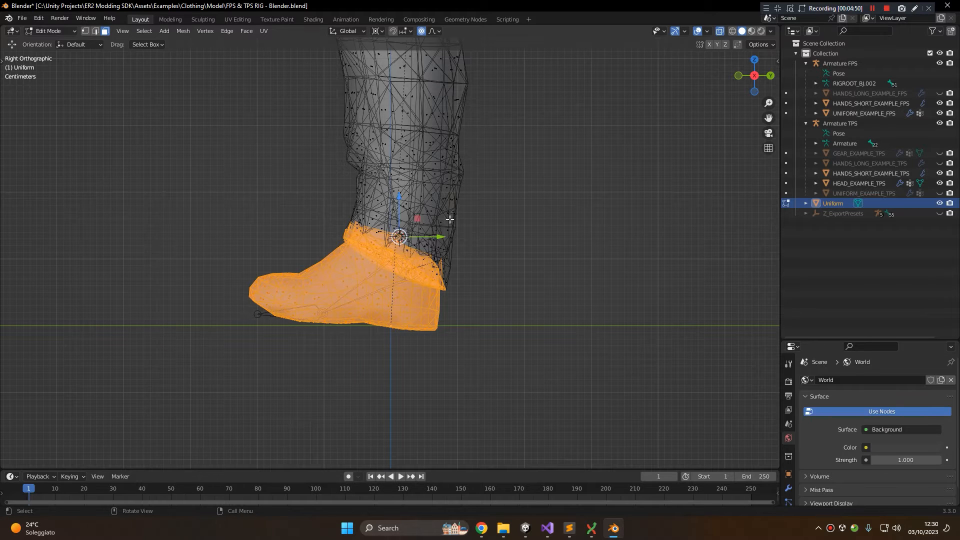
- Move the selected boots down about 0.02 m with a proportional size of about 0.29 m
key(g)
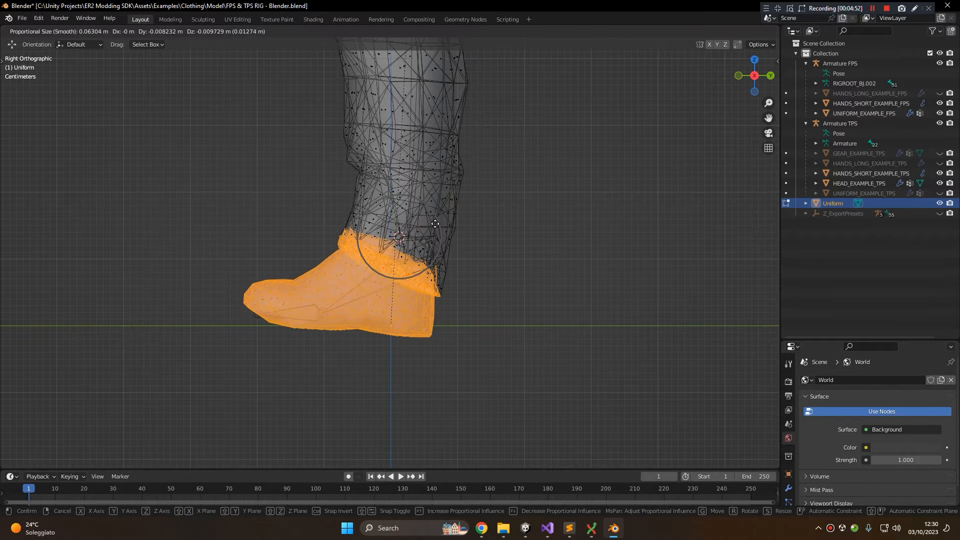
scroll(438, 224, down, 7)
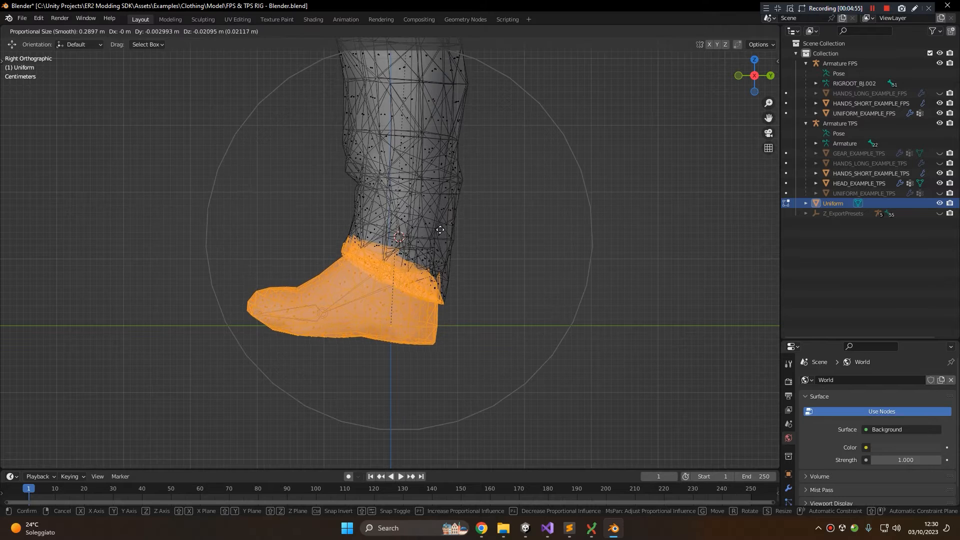
click(441, 229)
- Rotate the boots around the ankle cursor with proportional size 0.29, and move them up about 0.02 m to the ground line
key(t)
key(t)
key(r)
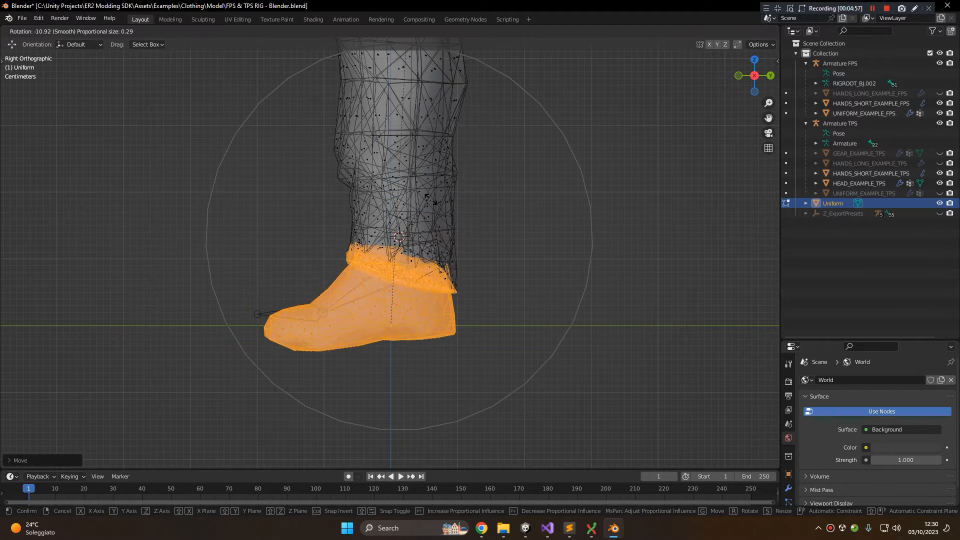
click(434, 202)
key(g)
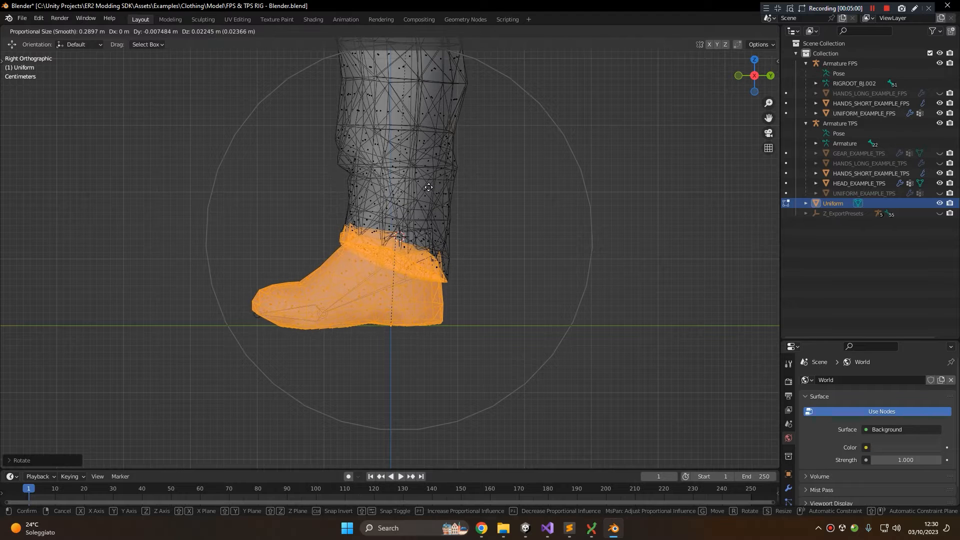
click(431, 224)
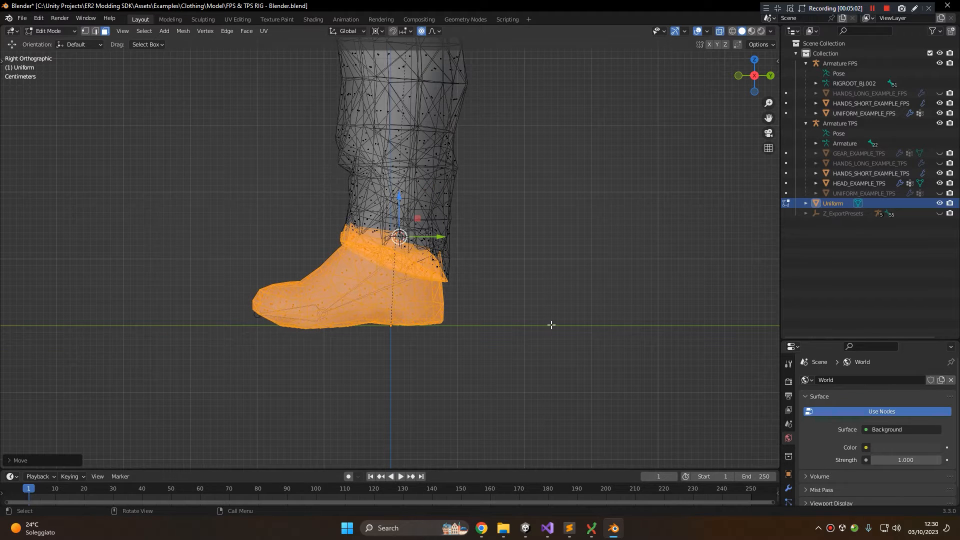
- In front view, clear the selection and select the faces of the left boot
scroll(252, 327, down, 3)
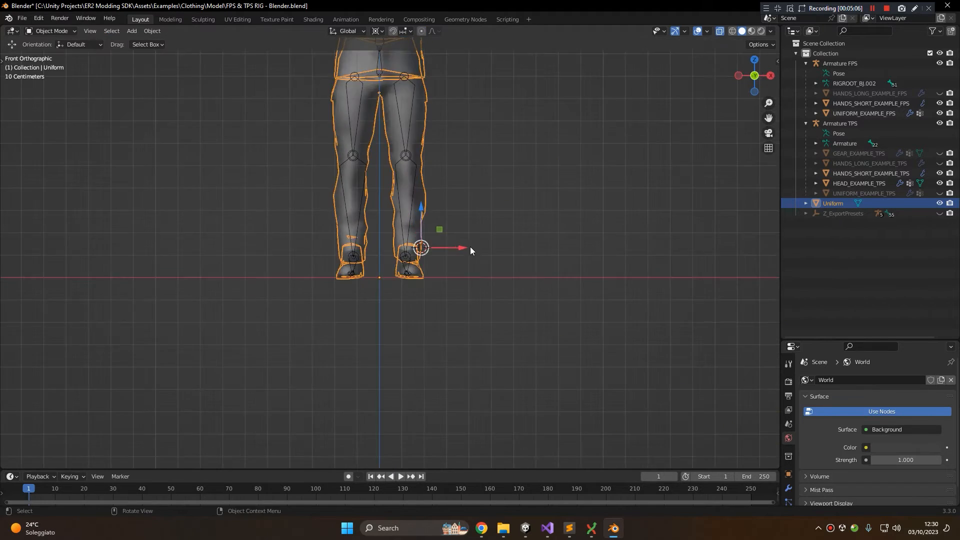
key(alt+a)
key(c)
drag(442, 300, 418, 285)
scroll(514, 189, down, 4)
scroll(511, 182, up, 3)
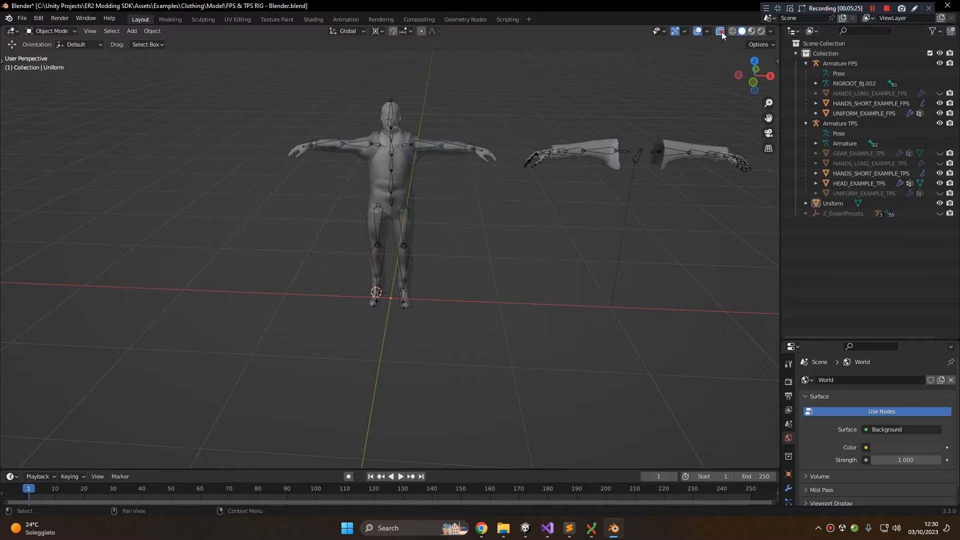
- Turn off X-ray and examine the fitted uniform on the TPS armature from several angles
click(720, 32)
shift+middle_drag(366, 161, 434, 220)
scroll(391, 233, up, 3)
scroll(434, 216, down, 2)
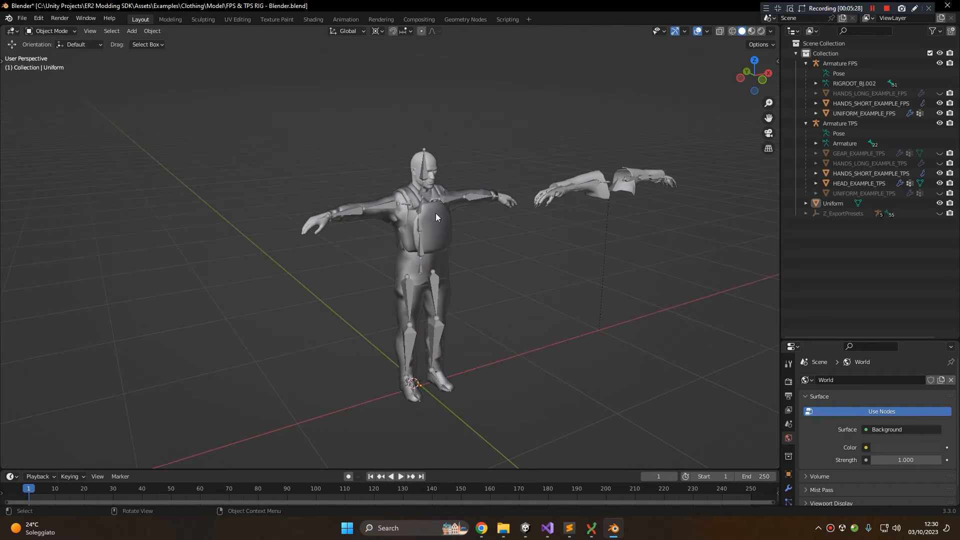
middle_drag(351, 258, 466, 220)
click(402, 206)
click(439, 201)
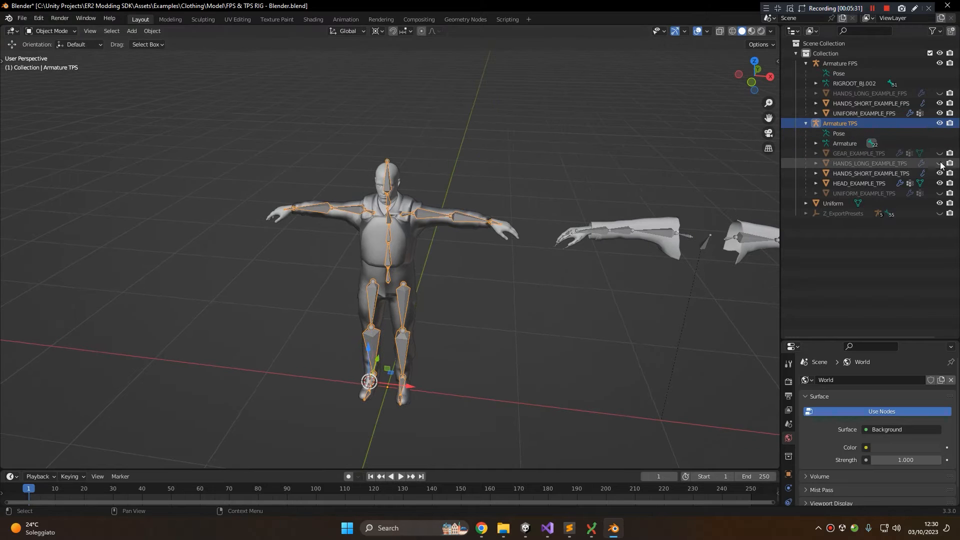
- Show the UNIFORM_EXAMPLE_TPS mesh and view it together with the fitted uniform
click(939, 193)
middle_drag(400, 215, 348, 211)
middle_drag(412, 299, 465, 185)
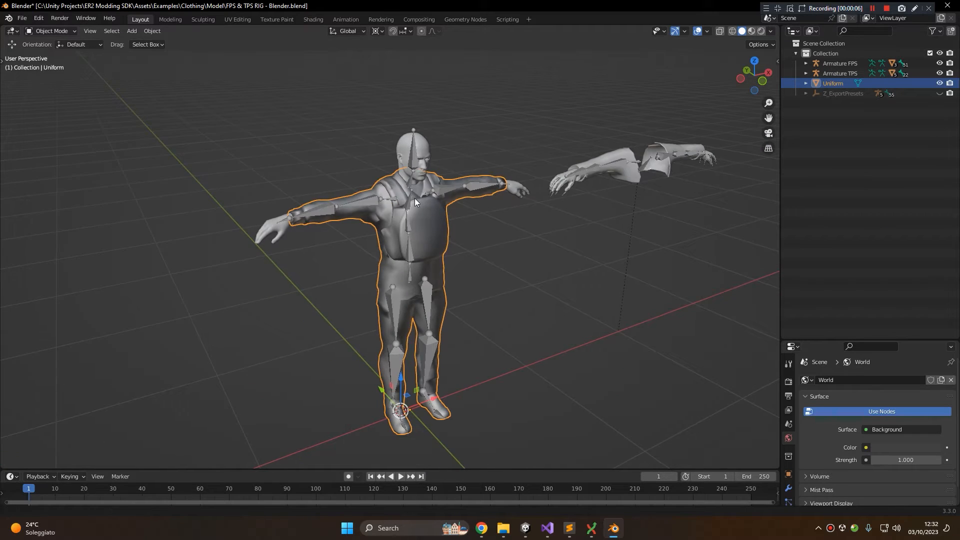
- Enter Edit Mode on the Uniform mesh and select all linked faces of the vest
scroll(401, 192, up, 3)
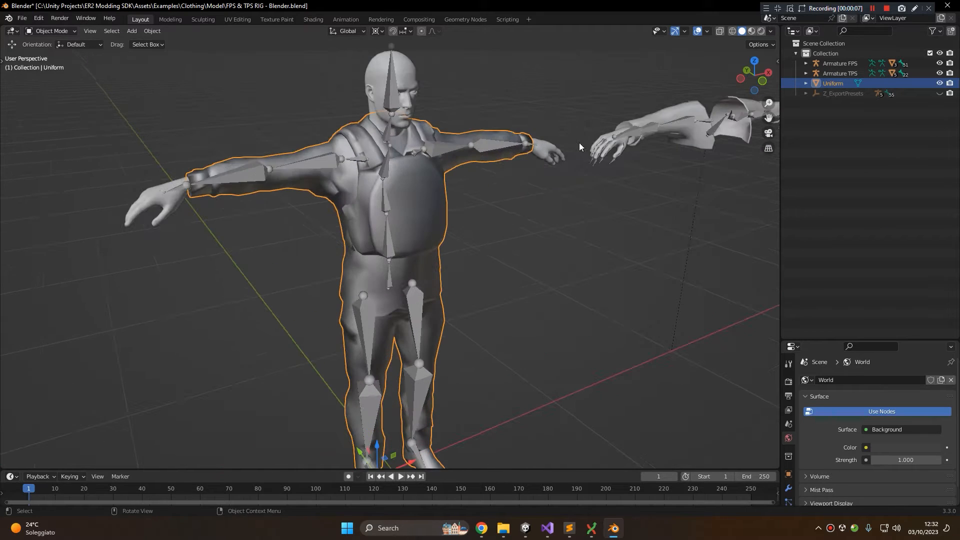
middle_drag(529, 203, 427, 256)
scroll(423, 245, up, 4)
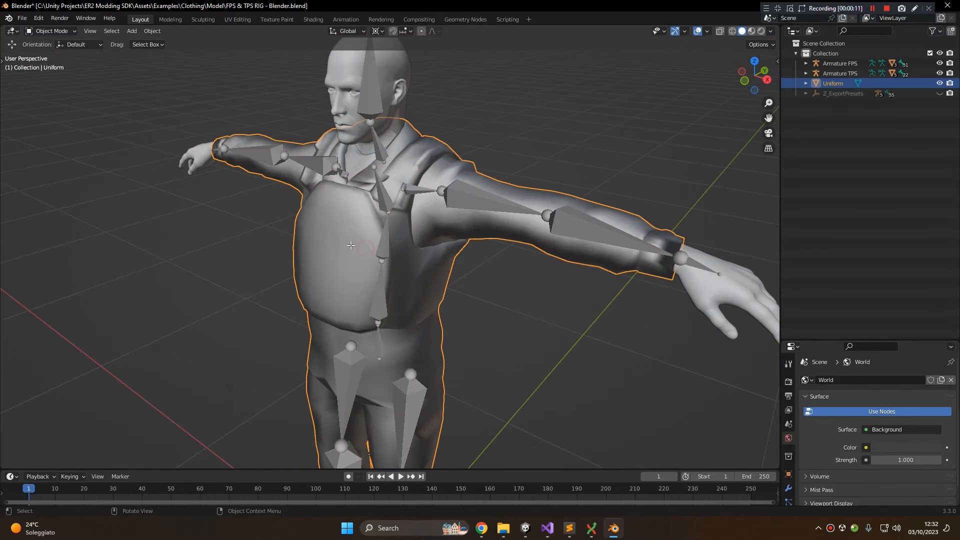
key(Tab)
middle_drag(378, 228, 394, 228)
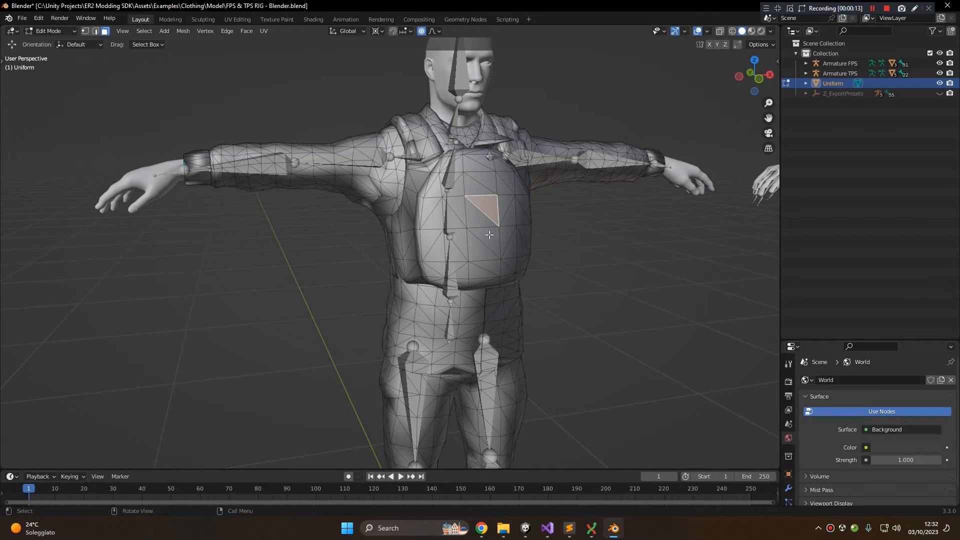
middle_drag(497, 237, 397, 208)
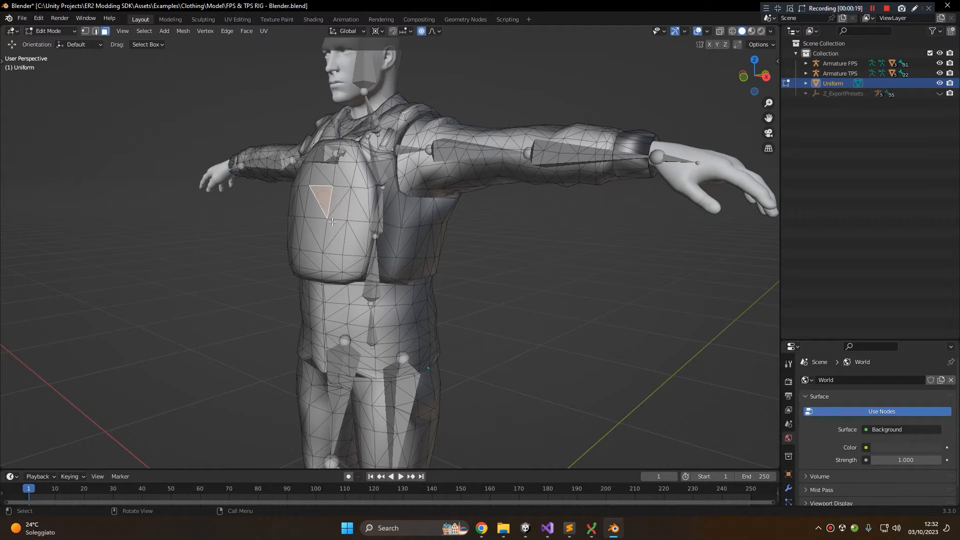
middle_drag(297, 227, 338, 235)
scroll(418, 206, up, 4)
middle_drag(440, 141, 437, 179)
scroll(432, 239, down, 3)
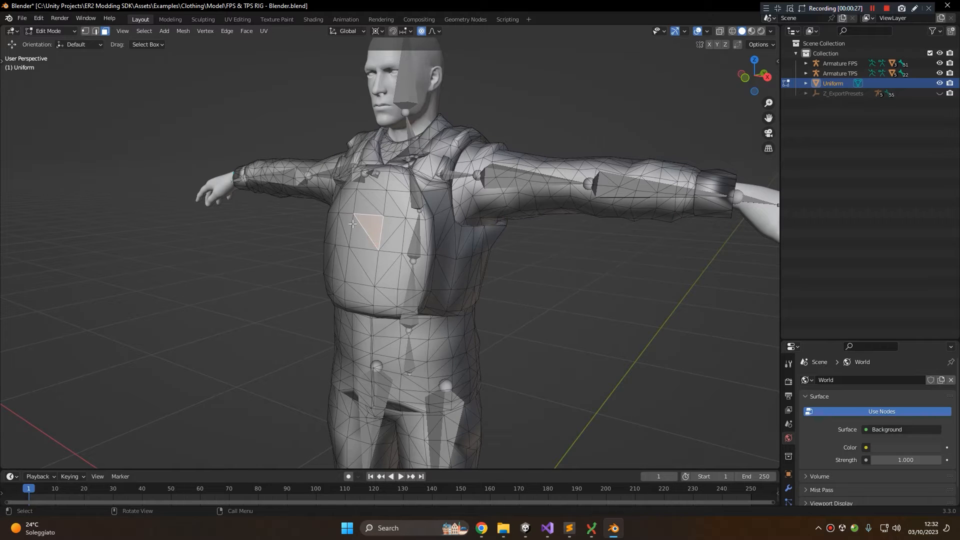
key(ctrl)
key(ctrl+l)
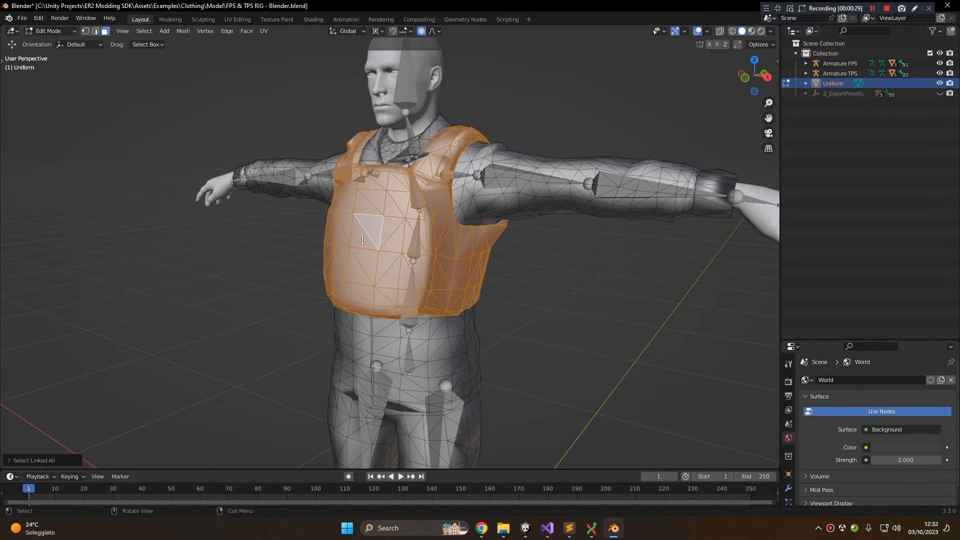
- Turn off proportional editing so the selected vest can be handled on its own
middle_drag(332, 198, 394, 239)
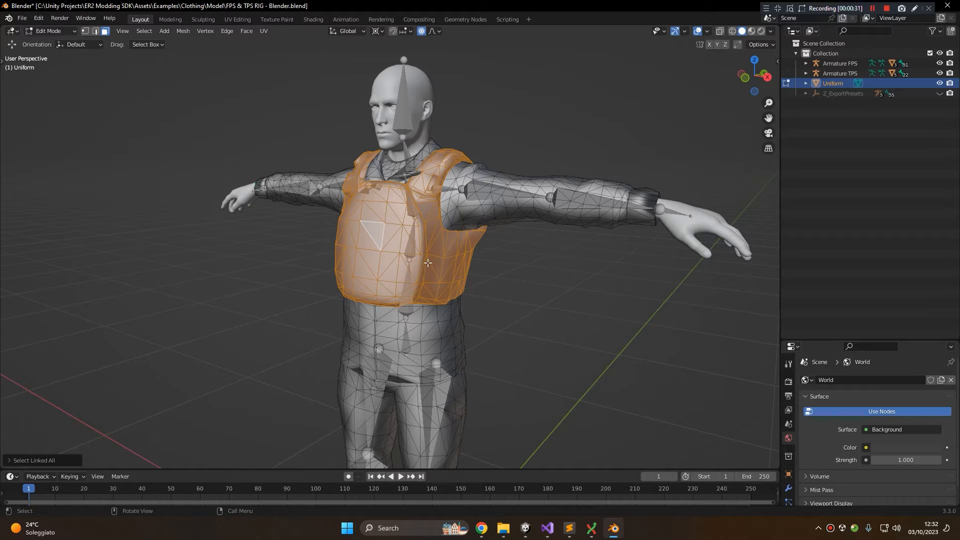
key(g)
right_click(364, 231)
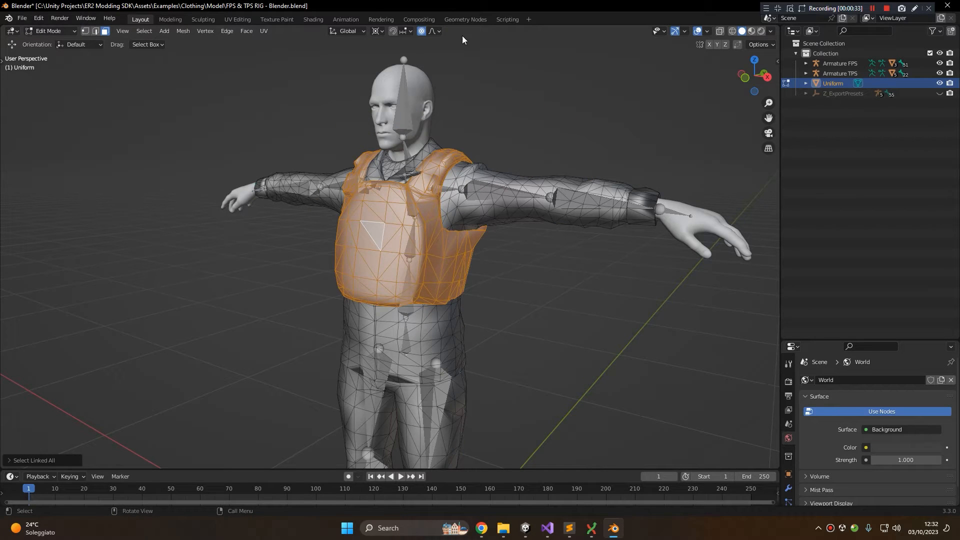
click(421, 31)
key(g)
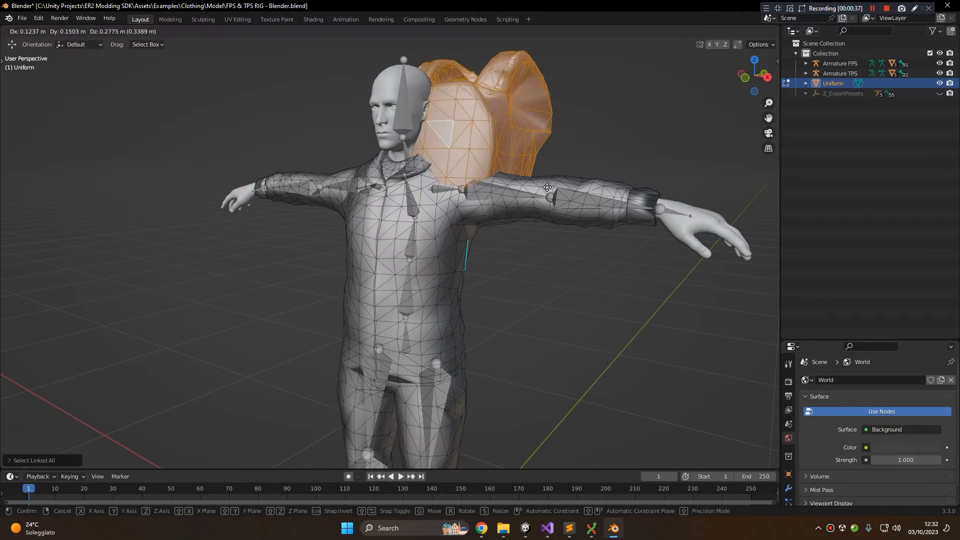
right_click(470, 222)
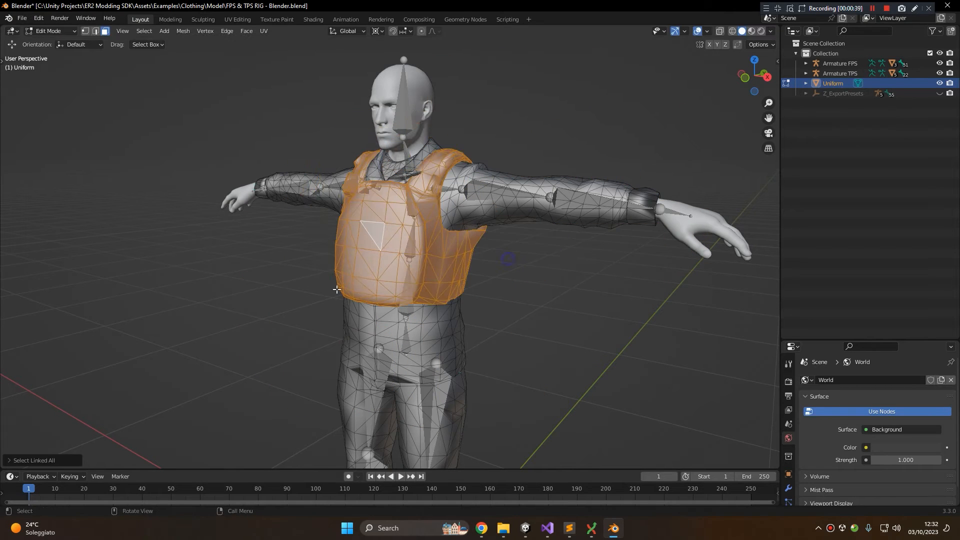
middle_drag(446, 218, 478, 221)
middle_drag(386, 195, 436, 197)
key(g)
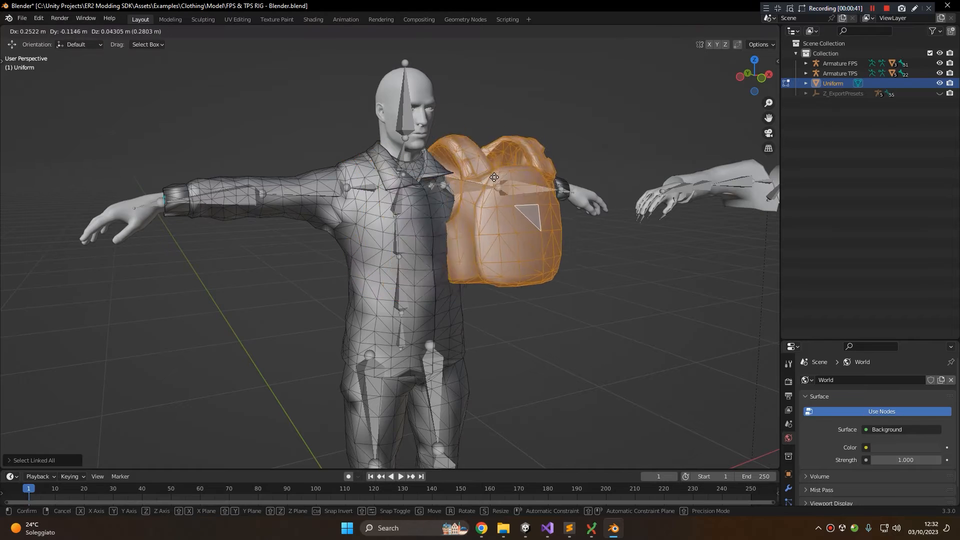
right_click(495, 178)
- Separate the selected vest faces into their own object and return to Object Mode
key(p)
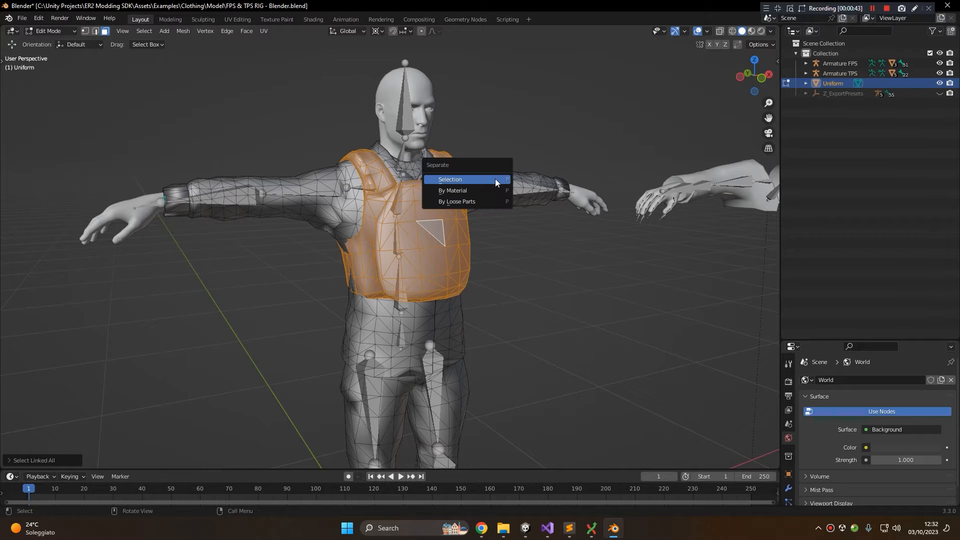
click(495, 179)
key(Tab)
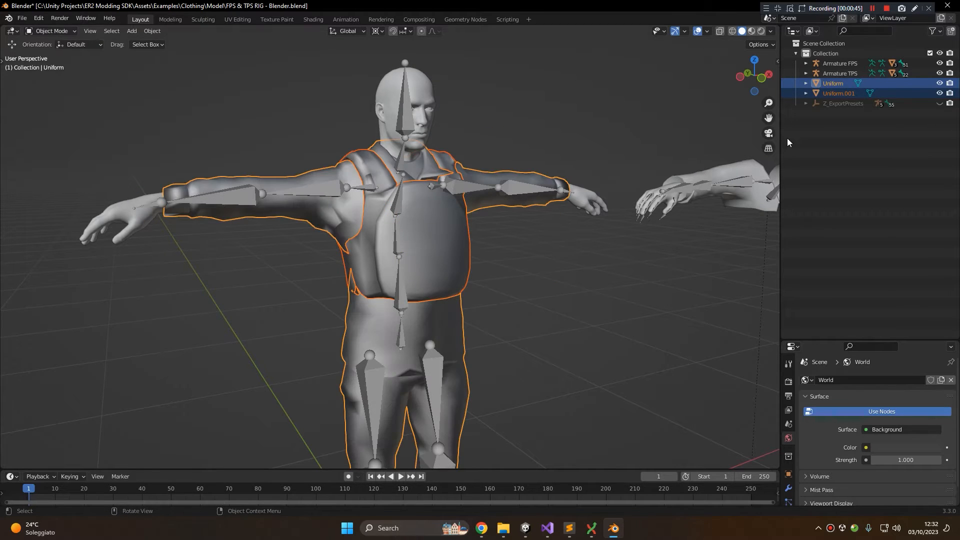
- Select the separated vest and toggle the visibility of the uniform and the vest to check the split
click(839, 93)
scroll(544, 203, down, 2)
scroll(545, 203, down, 2)
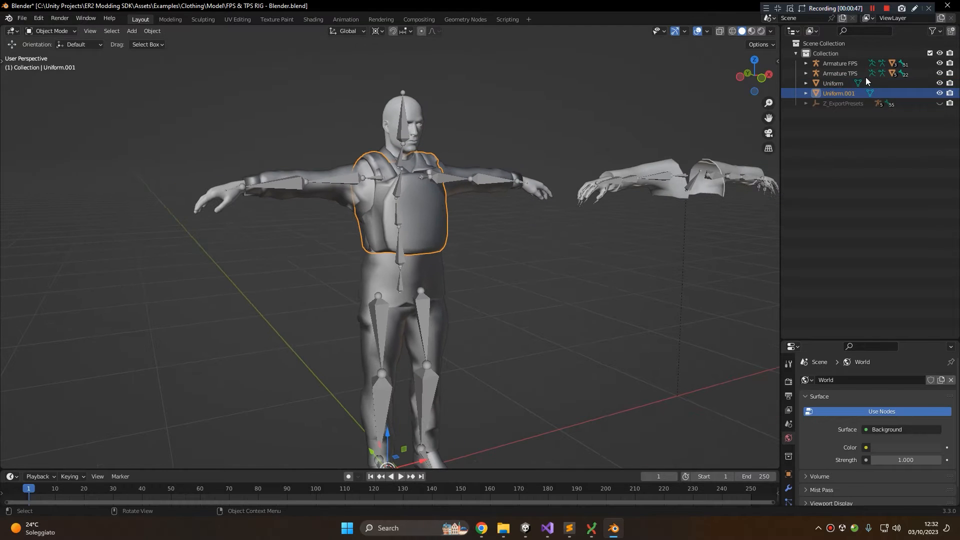
click(940, 83)
click(940, 83)
click(940, 93)
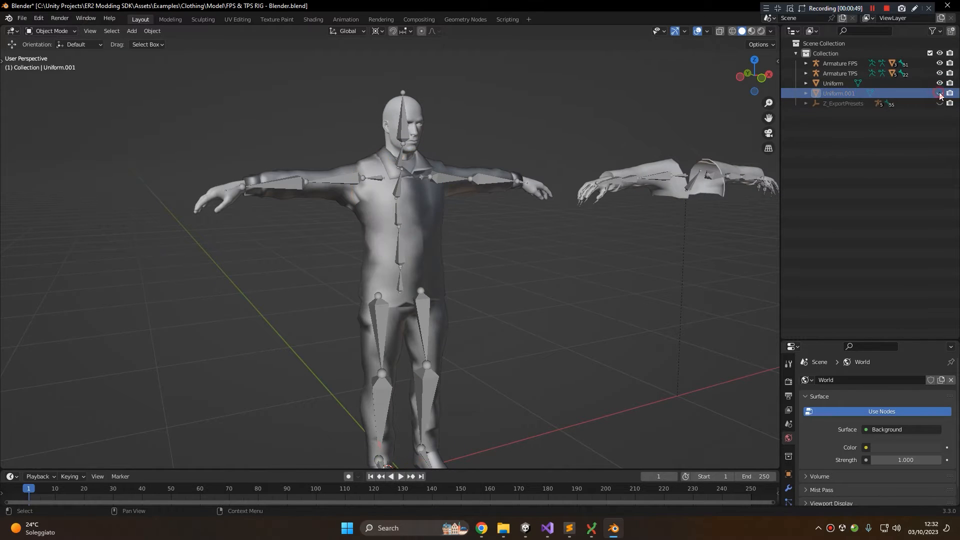
click(940, 93)
middle_drag(551, 142, 521, 143)
- Rename the uniform object to CustomUniform and the separated vest object to CustomVest
double_click(833, 83)
text(CustomUnif)
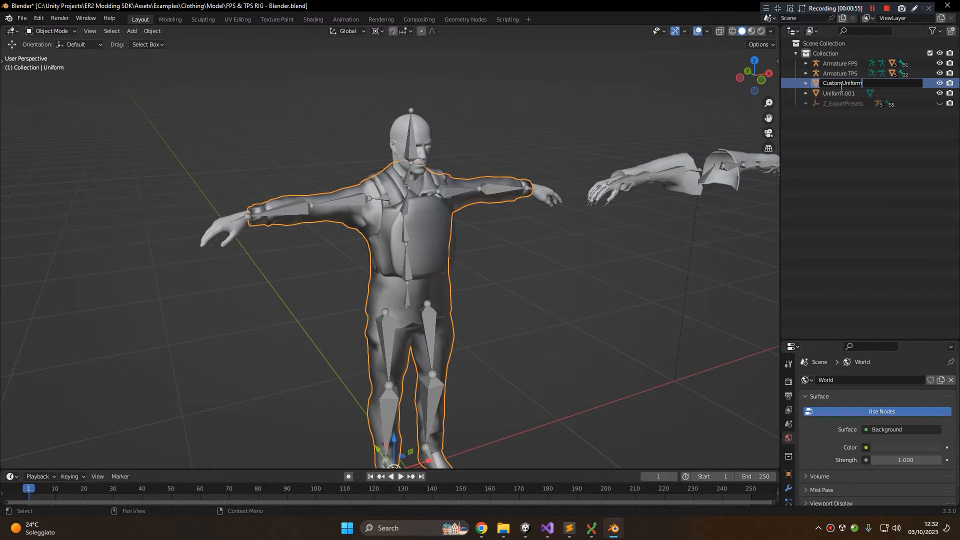
text(orm)
key(Return)
click(841, 93)
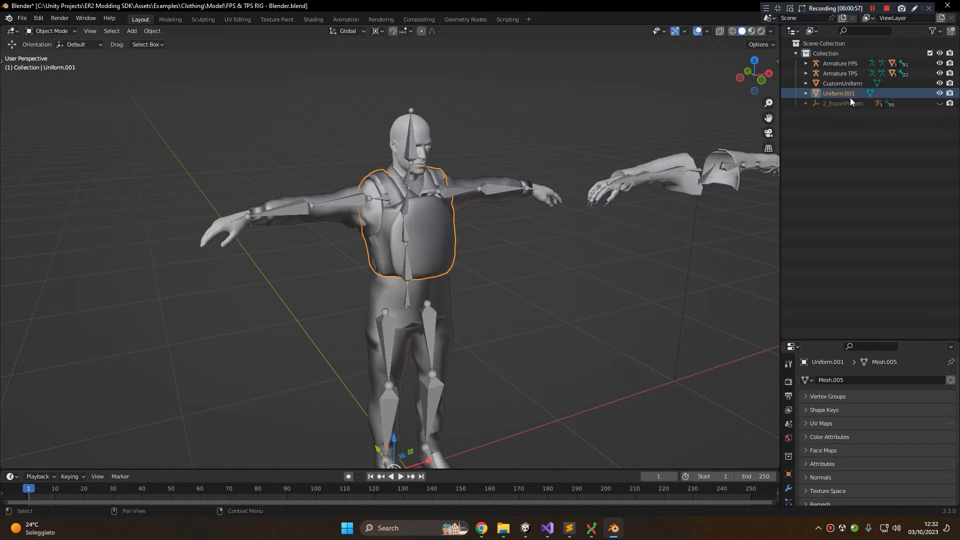
double_click(850, 98)
text(Custom)
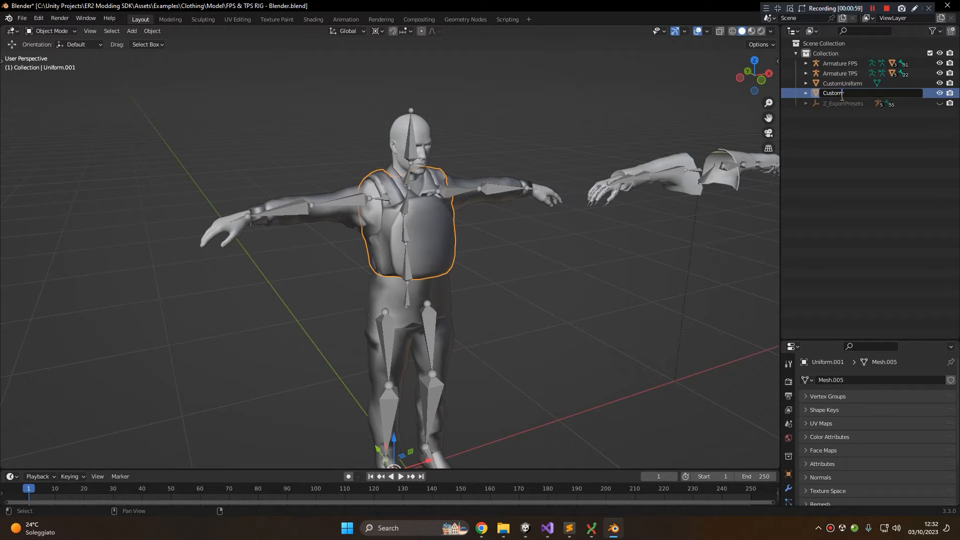
text(Vest)
scroll(538, 170, up, 3)
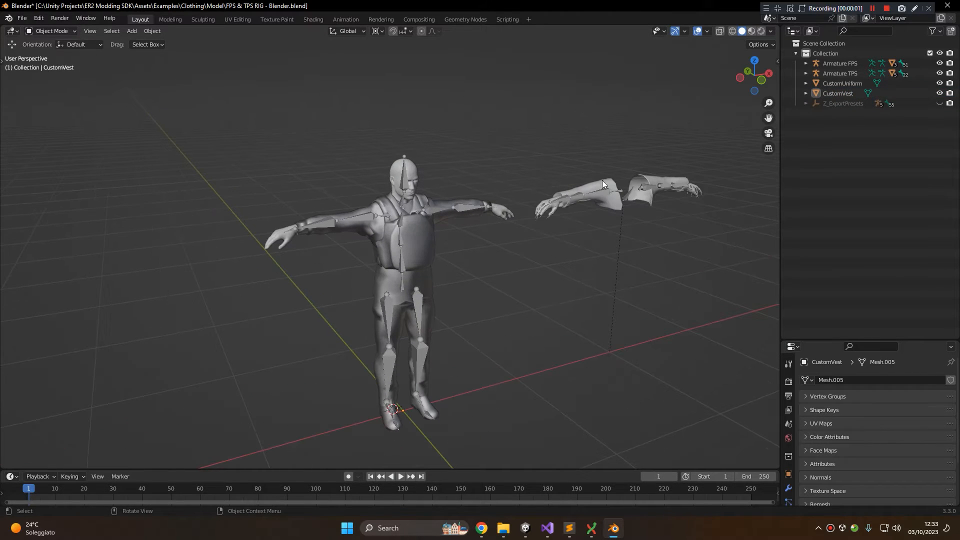
- Select the CustomUniform object and enable the Statistics overlay in the viewport
click(604, 180)
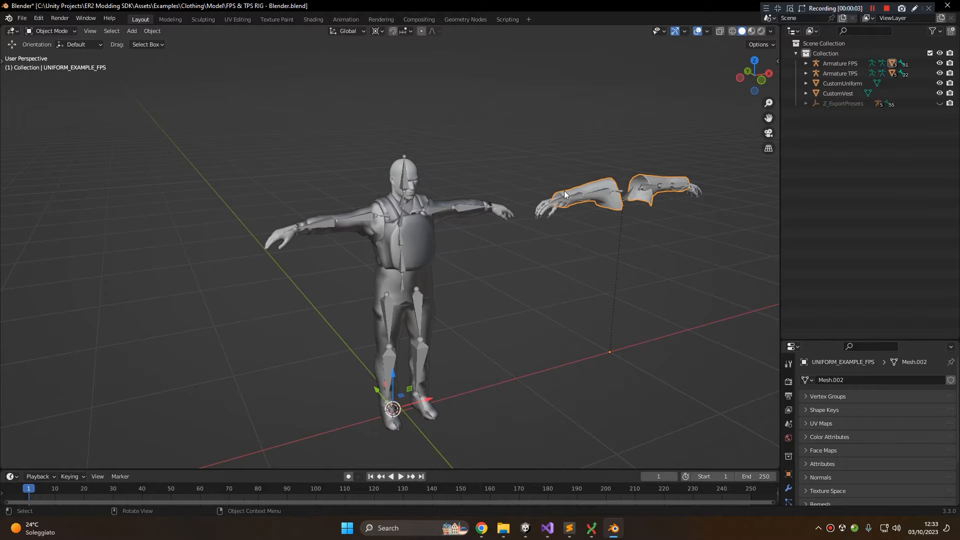
click(424, 233)
click(423, 253)
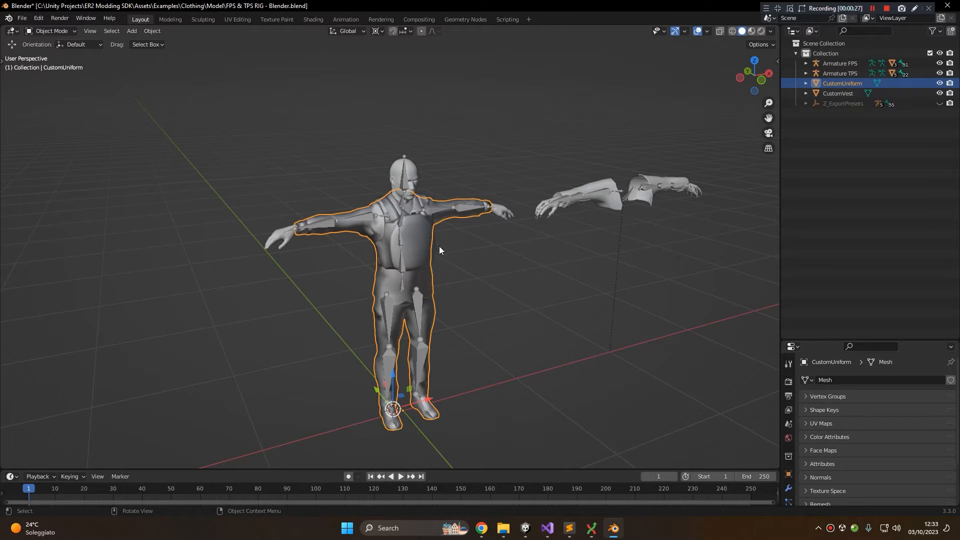
click(684, 31)
click(707, 31)
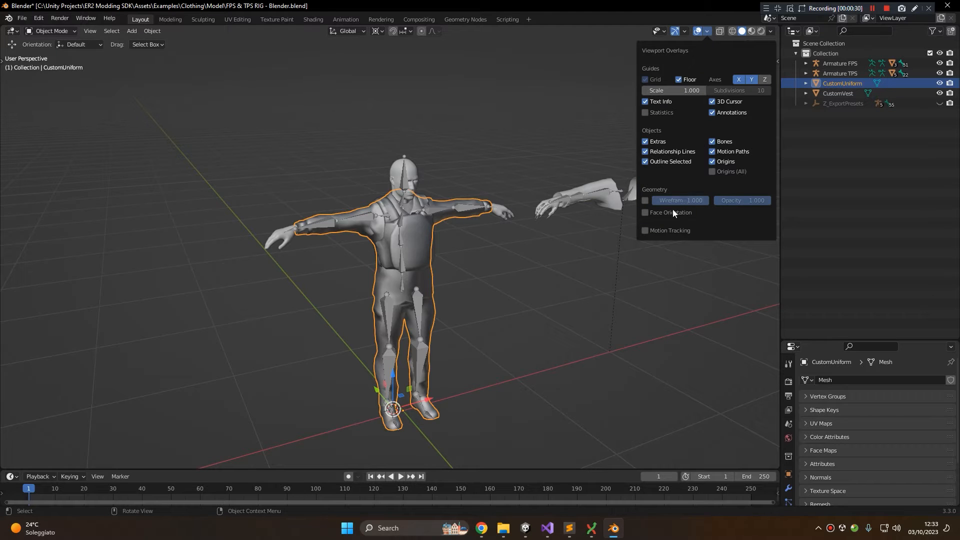
click(645, 113)
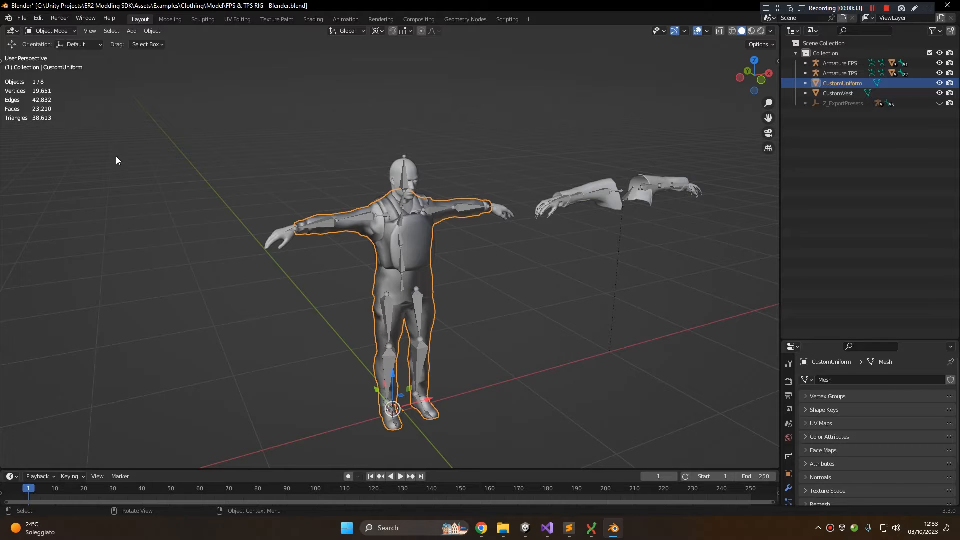
- Add CustomVest to the selection and check the combined polygon count of both meshes in Edit Mode
shift+click(415, 252)
key(Tab)
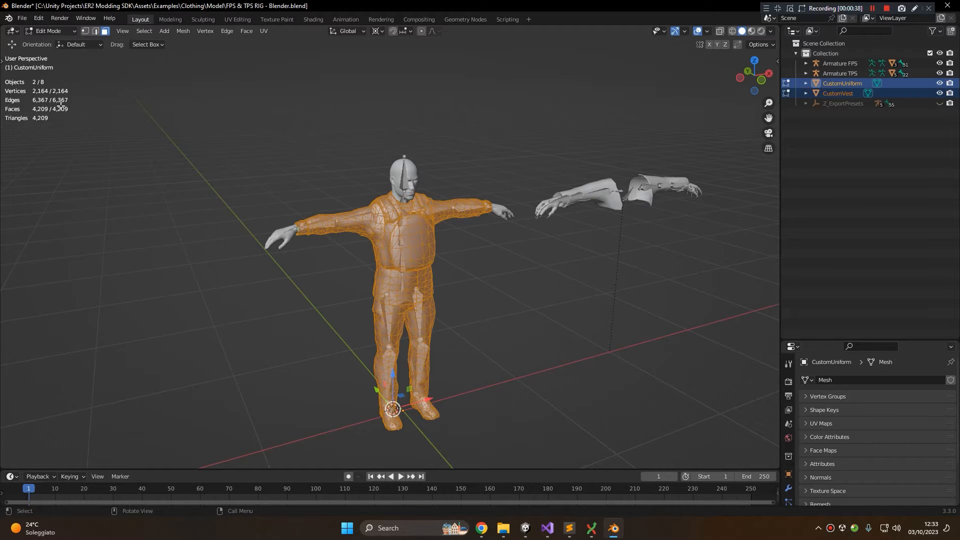
middle_drag(332, 252, 401, 233)
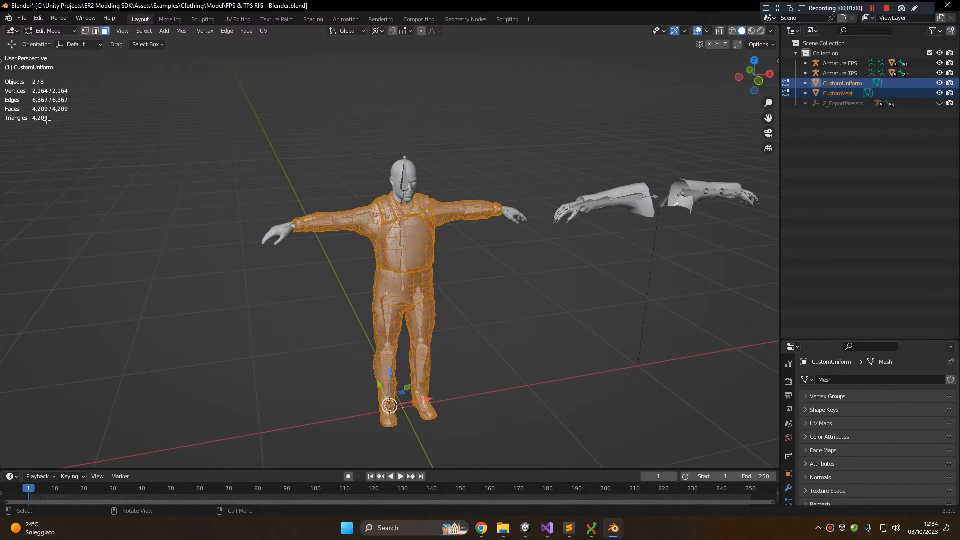
key(Tab)
- Duplicate CustomUniform and CustomVest in place, and hide the two original objects
scroll(224, 233, up, 5)
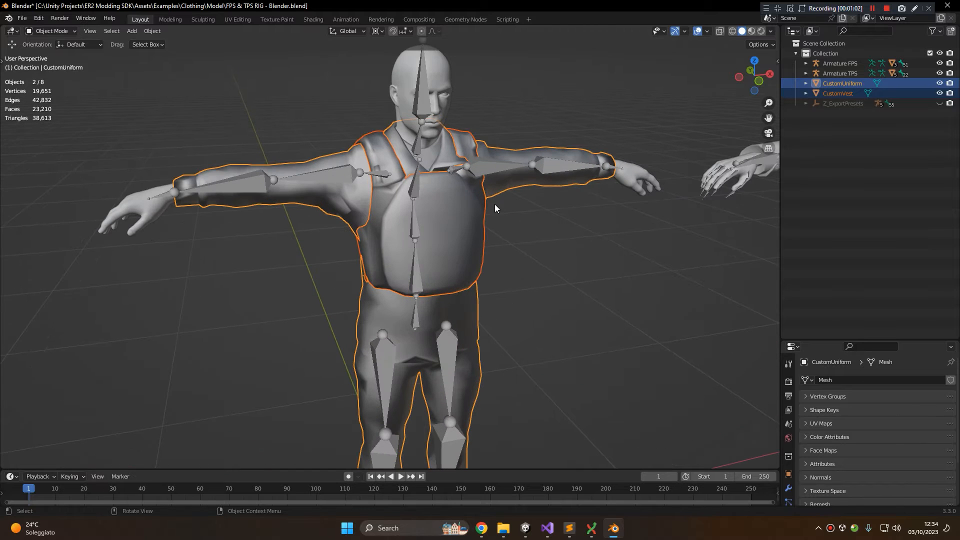
click(468, 282)
shift+click(467, 300)
click(452, 259)
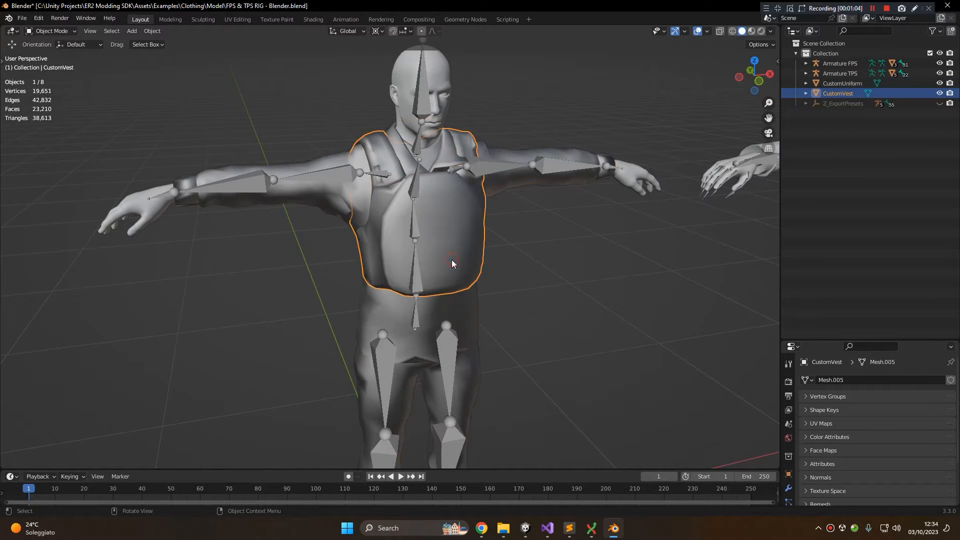
shift+click(462, 313)
scroll(471, 307, down, 2)
scroll(471, 307, down, 3)
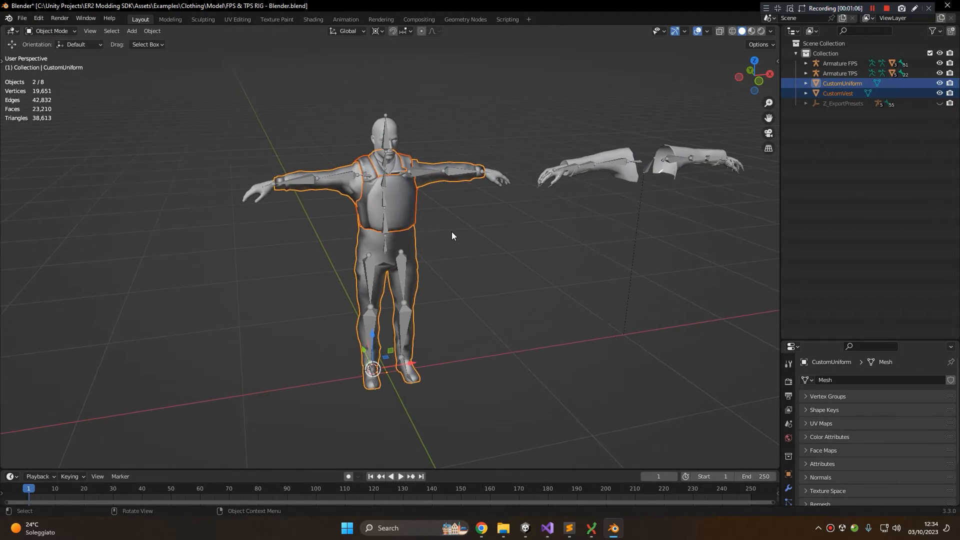
key(shift+d)
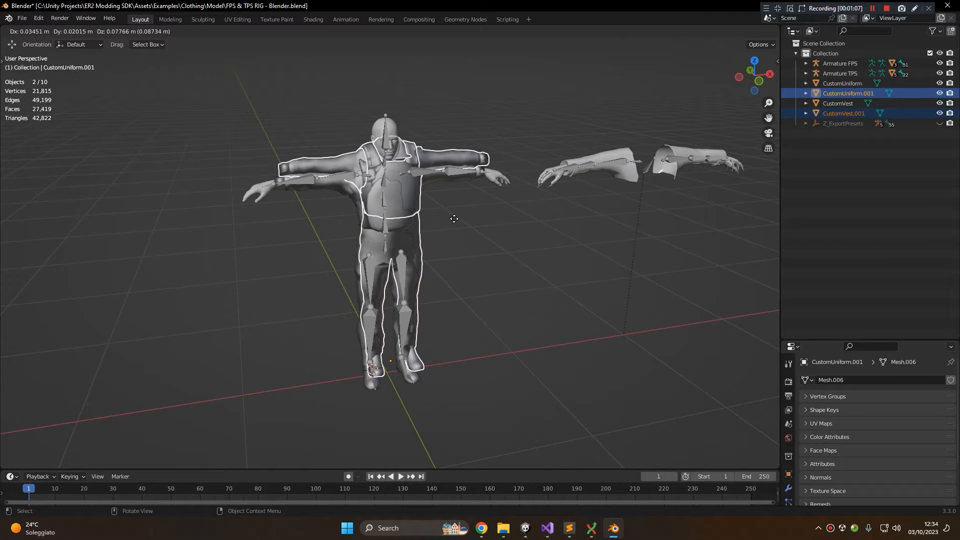
right_click(454, 218)
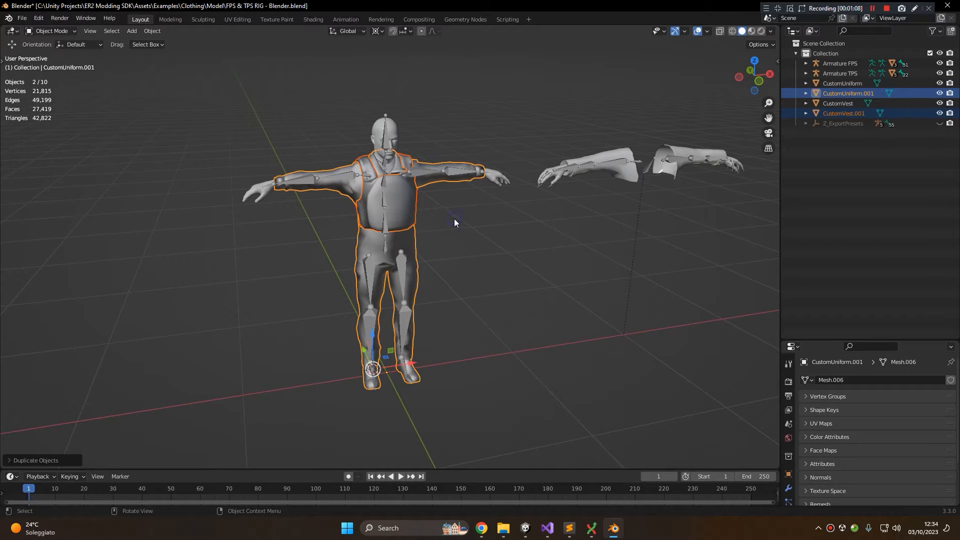
click(939, 104)
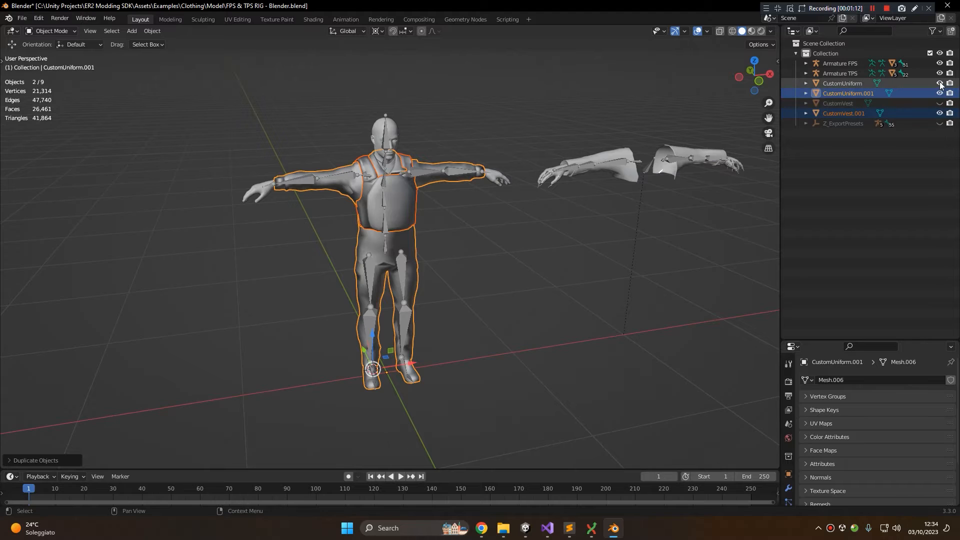
click(940, 83)
- Rename the duplicated uniform to CustomUniform_LOD and the duplicated vest to CustomVest_LOD
double_click(885, 93)
drag(886, 95, 863, 97)
text(_LOD)
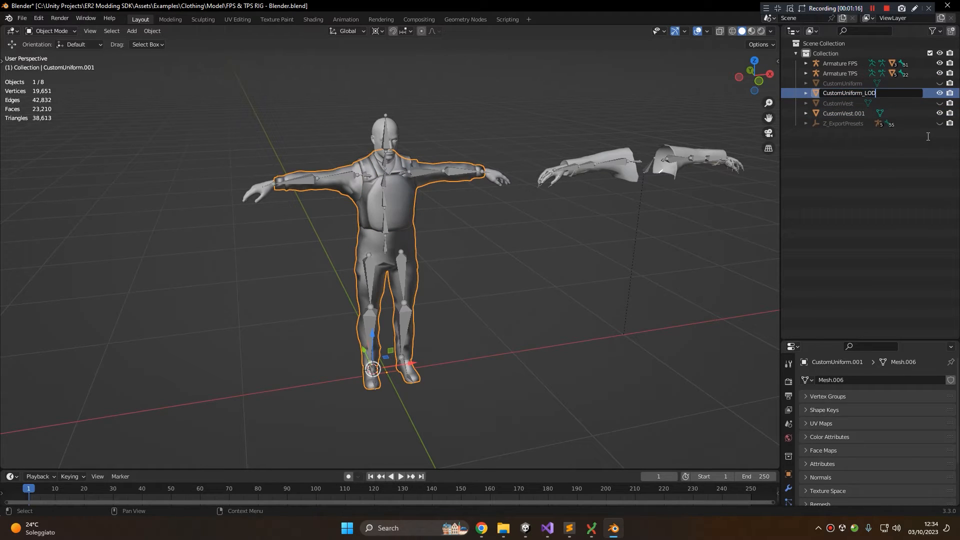
key(Return)
double_click(860, 113)
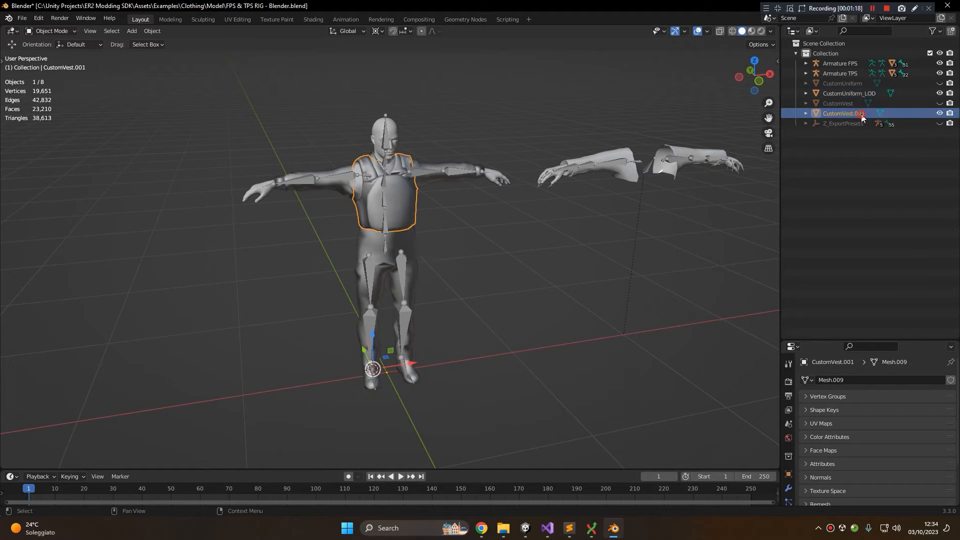
drag(868, 114, 852, 113)
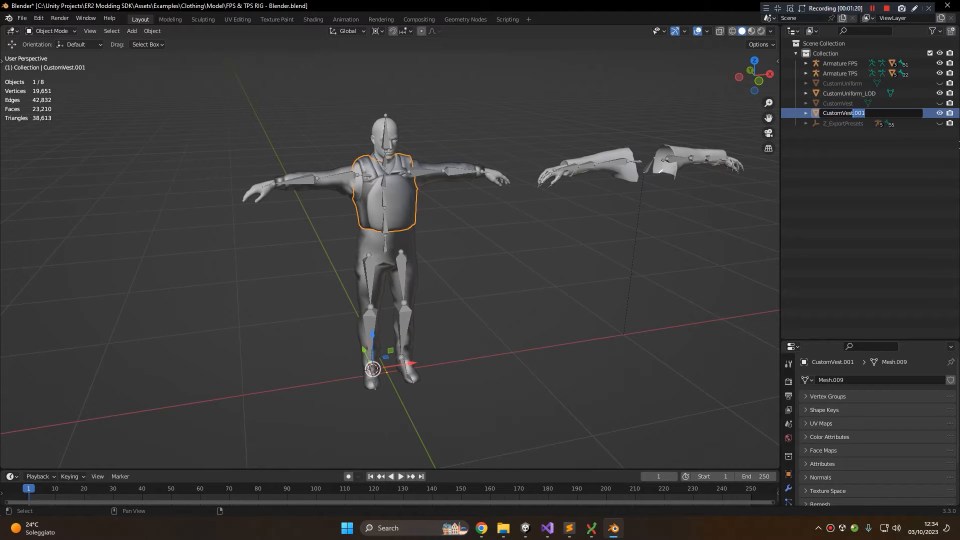
text(_LOD)
key(Return)
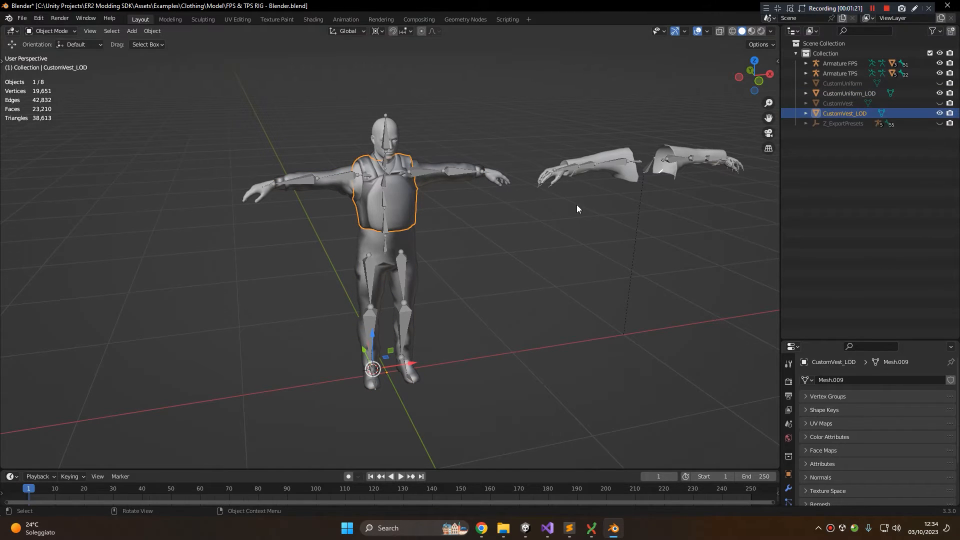
- Select CustomUniform_LOD, enlarge the Properties editor and check the mesh's polygon statistics in Edit Mode
click(858, 94)
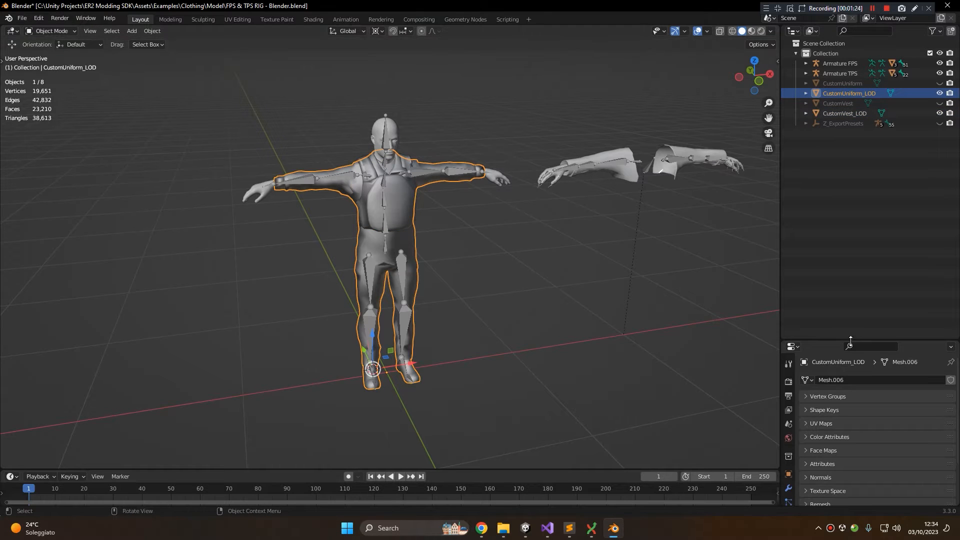
drag(851, 340, 844, 212)
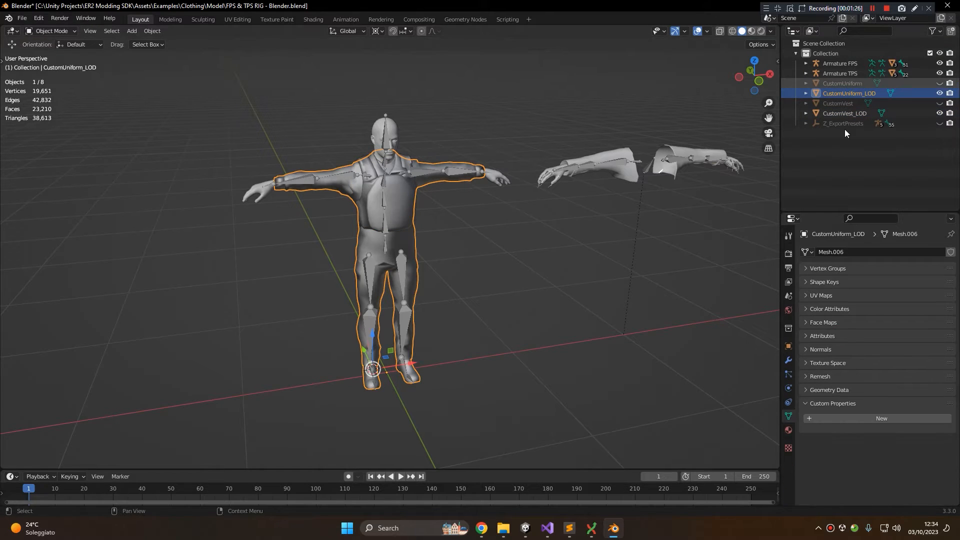
scroll(404, 209, up, 1)
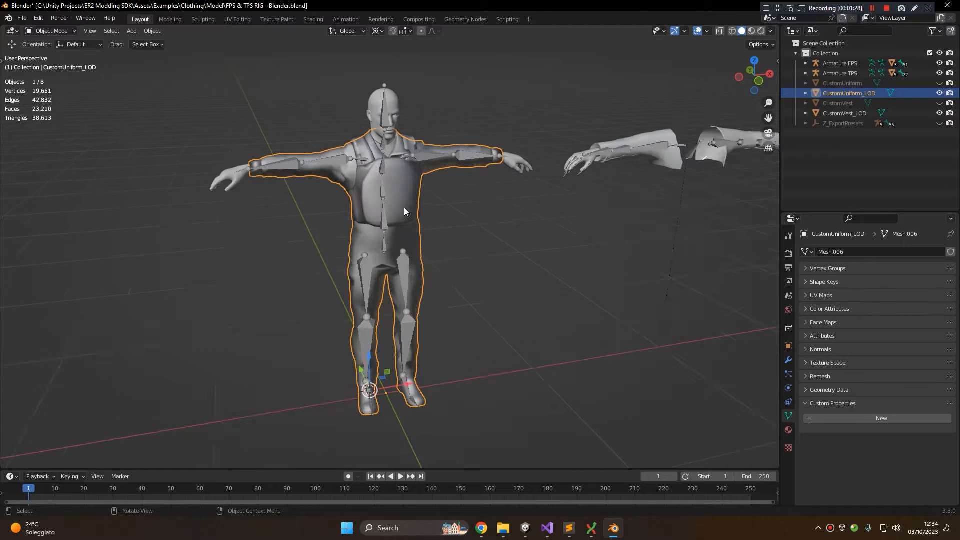
key(Tab)
scroll(457, 210, up, 3)
scroll(453, 290, down, 3)
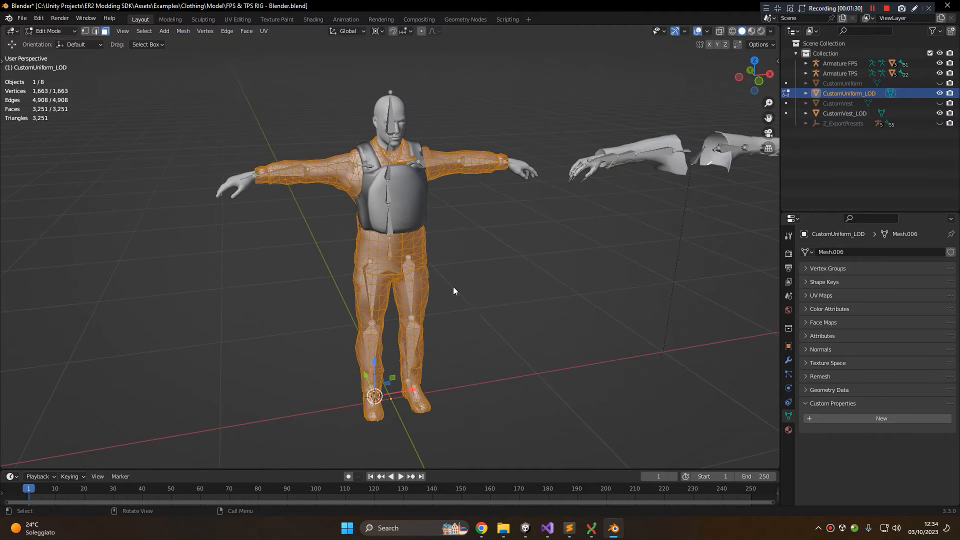
key(Tab)
shift+middle_drag(453, 287, 462, 240)
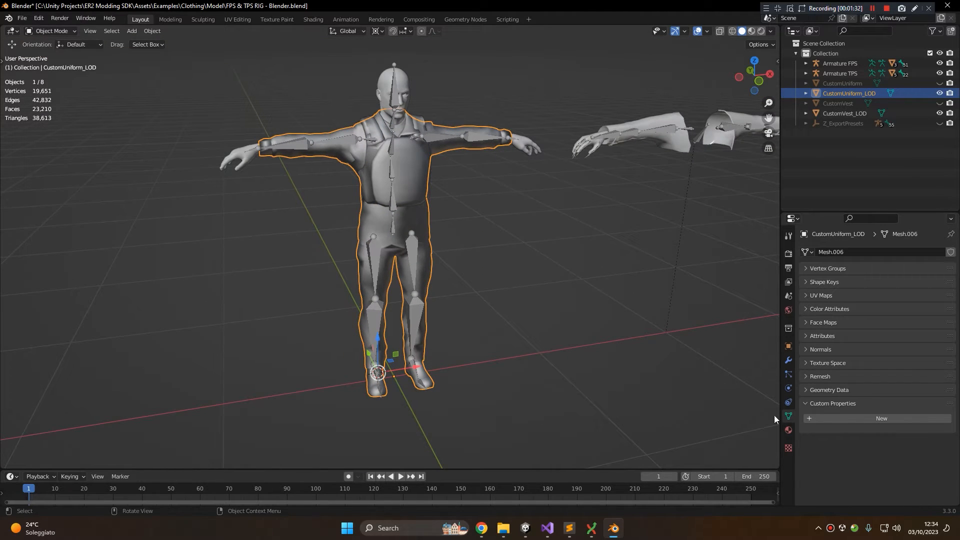
- Add a Decimate modifier to CustomUniform_LOD and lower its collapse ratio to about 0.0926
click(789, 360)
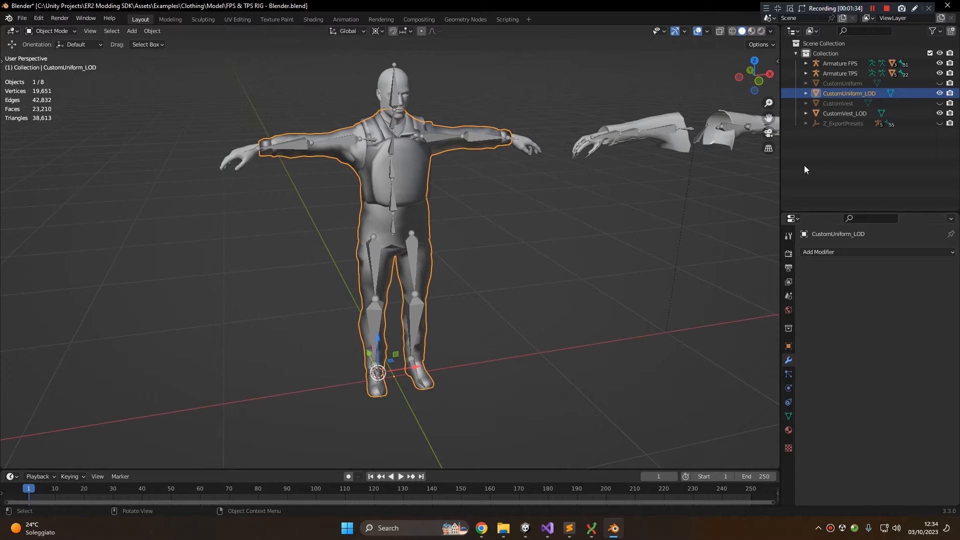
click(828, 253)
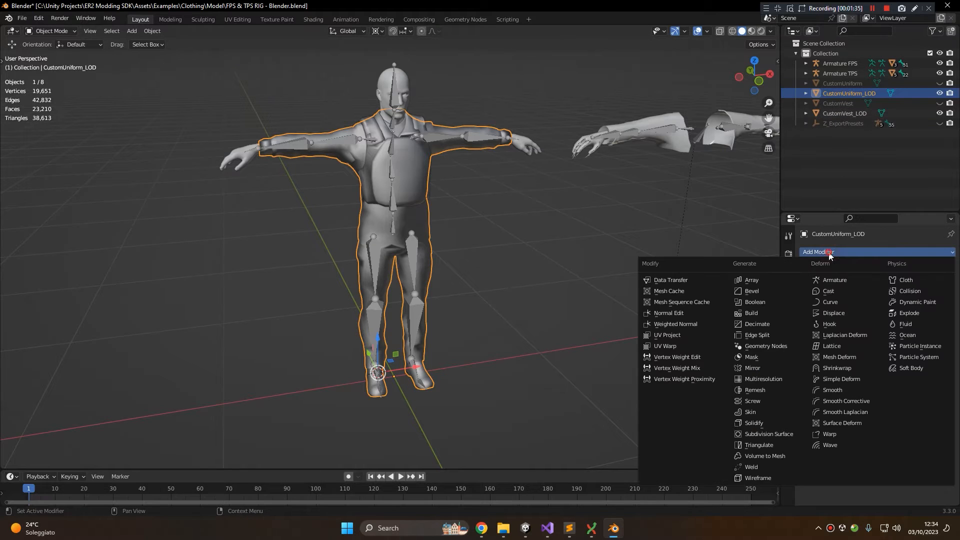
click(774, 325)
drag(929, 300, 870, 300)
middle_drag(740, 331, 665, 267)
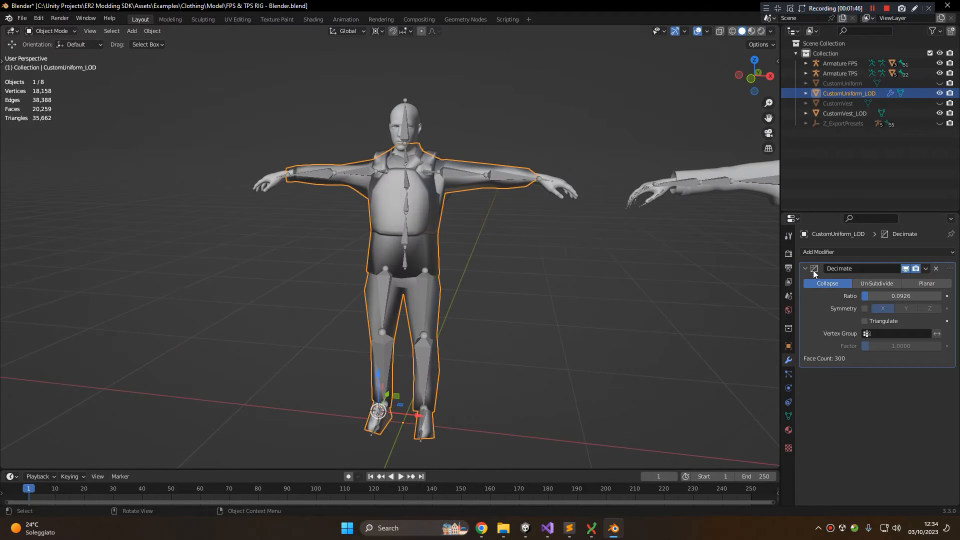
- Raise the uniform's Decimate ratio to about 0.1358 and apply the modifier
drag(873, 299, 876, 299)
middle_drag(658, 282, 692, 270)
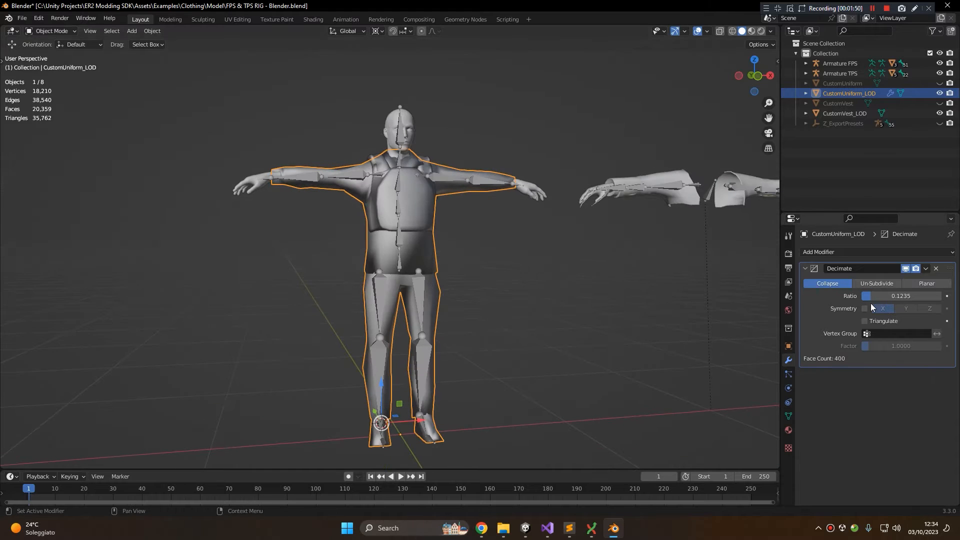
drag(869, 298, 895, 296)
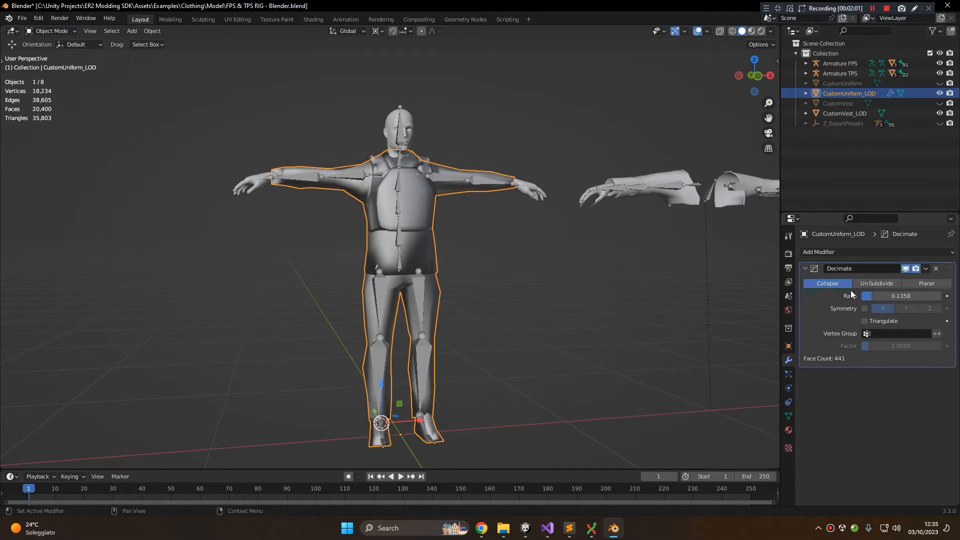
middle_drag(750, 293, 751, 308)
click(926, 269)
click(895, 280)
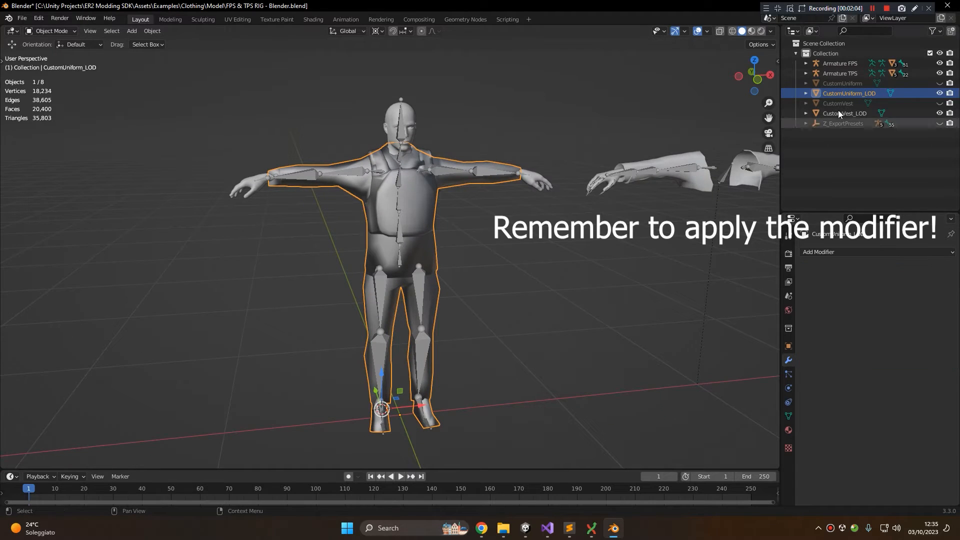
- Decimate CustomVest_LOD with a collapse ratio of about 0.1667 and apply the modifier
click(843, 114)
shift+middle_drag(663, 188, 683, 235)
scroll(723, 252, up, 2)
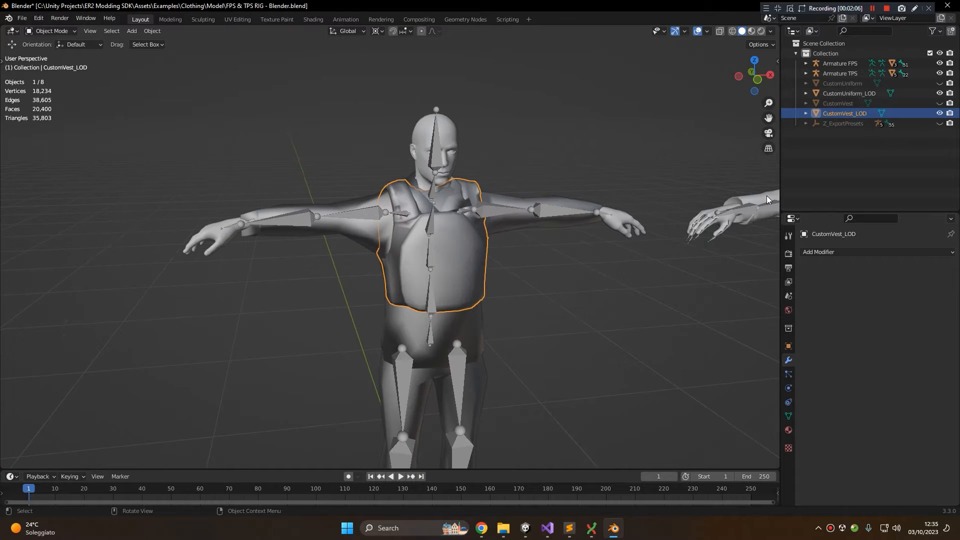
click(830, 252)
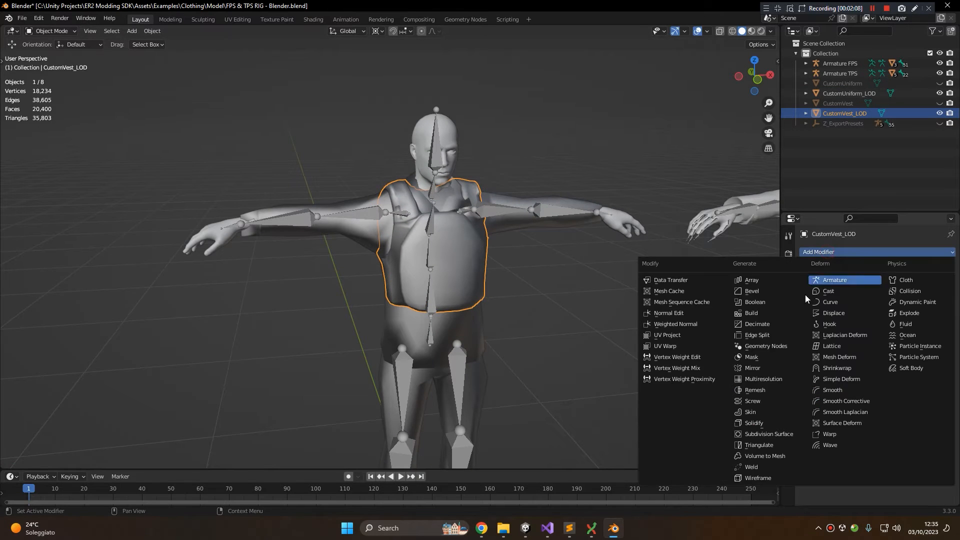
click(750, 323)
drag(933, 295, 874, 295)
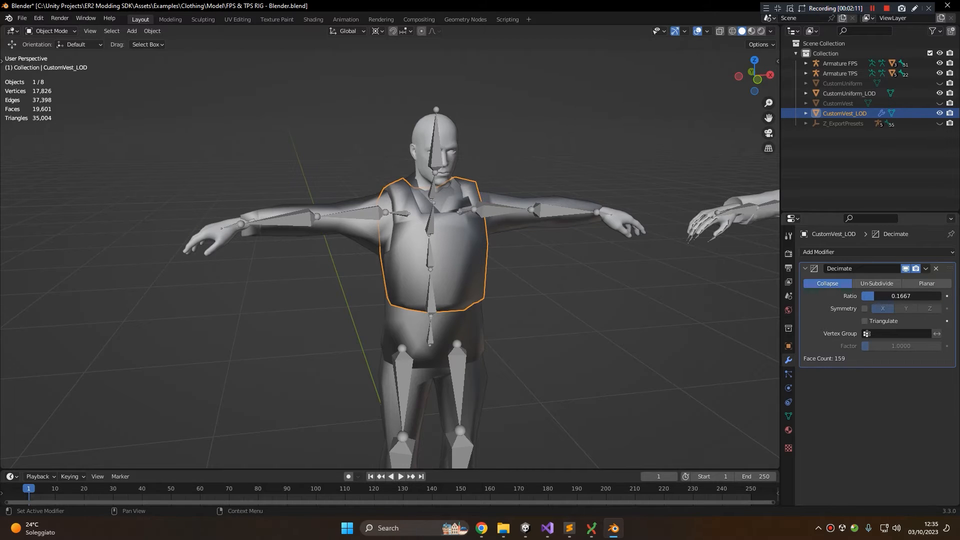
middle_drag(575, 305, 860, 263)
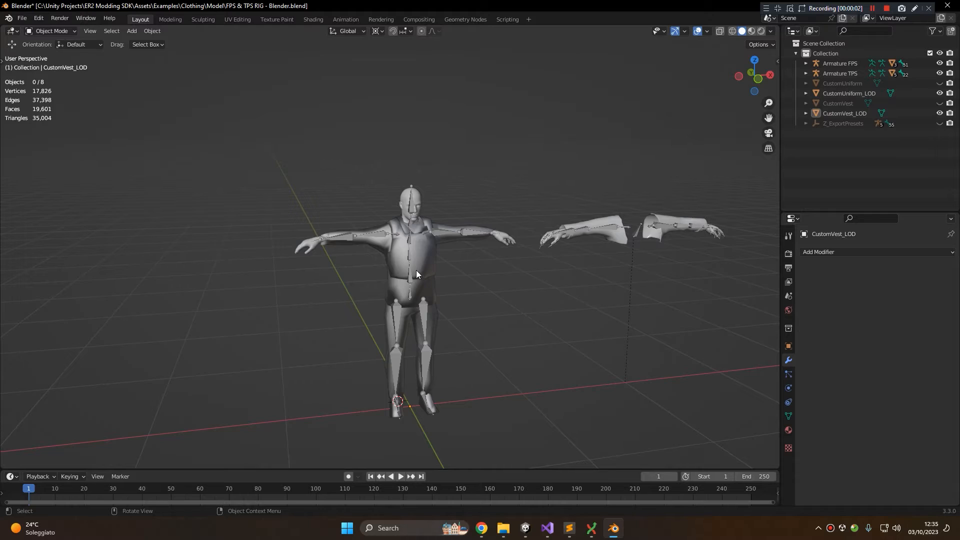
- Hide CustomVest_LOD and CustomUniform_LOD, and show the original CustomVest and CustomUniform again
scroll(416, 270, up, 3)
scroll(683, 210, down, 2)
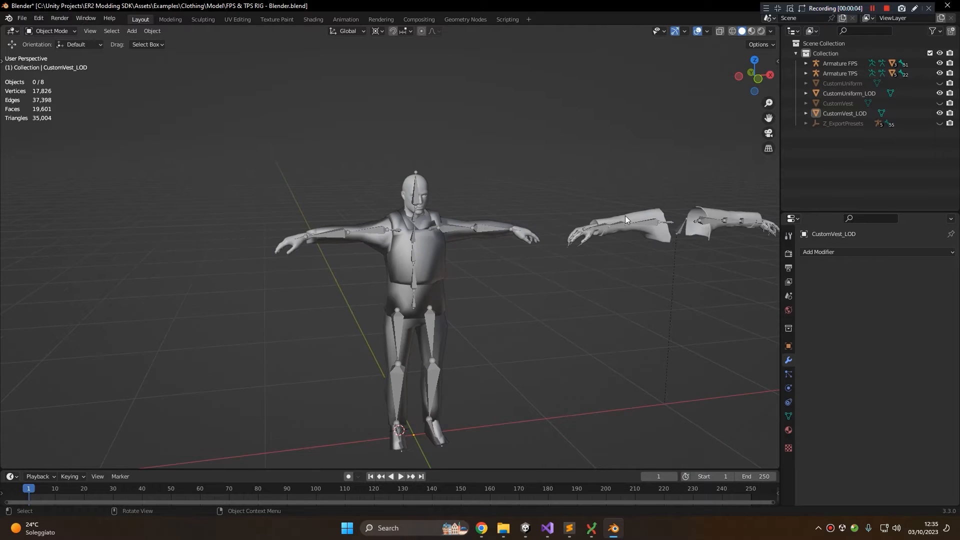
scroll(625, 219, up, 2)
click(940, 113)
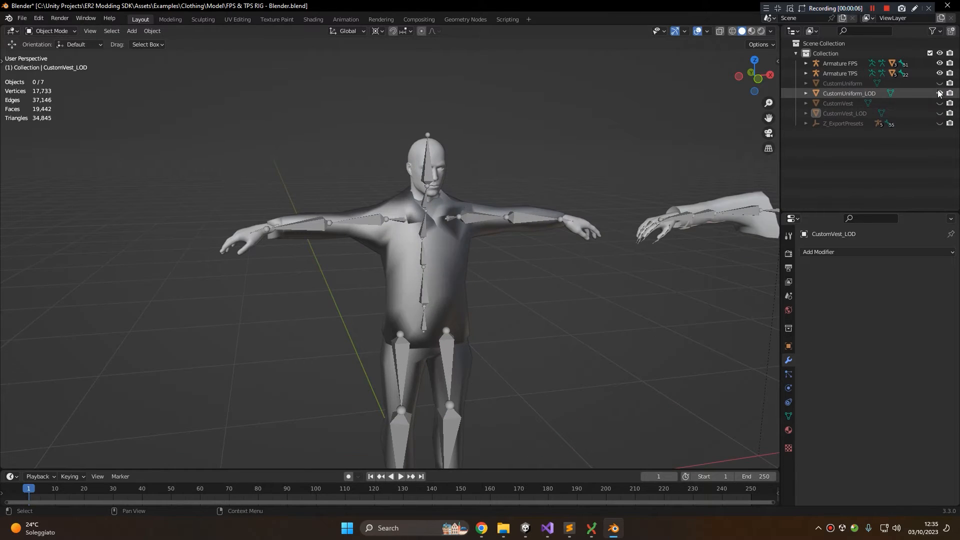
click(940, 93)
click(940, 103)
click(940, 83)
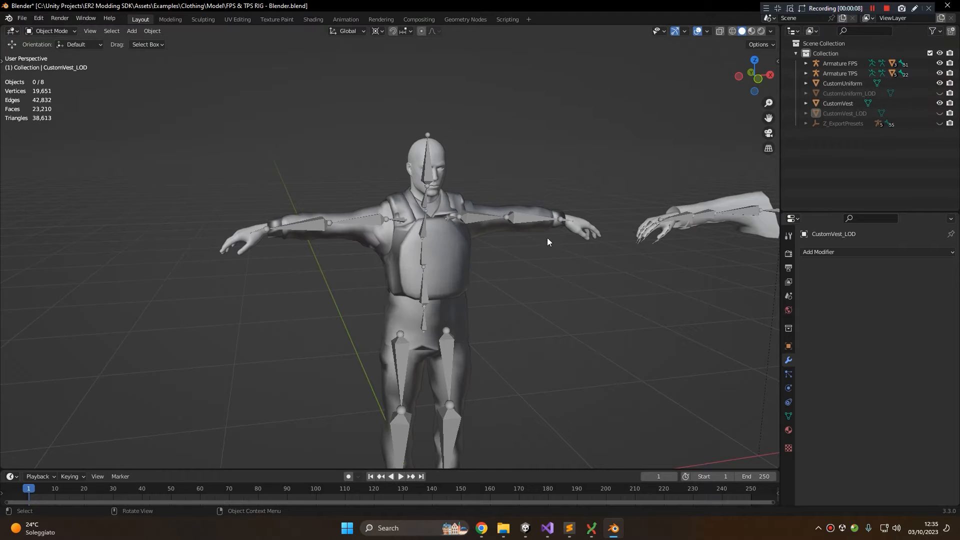
- Examine the UNIFORM_EXAMPLE_FPS sleeves on the FPS rig and compare them with the clothing on the TPS body
scroll(415, 220, down, 2)
scroll(485, 235, up, 6)
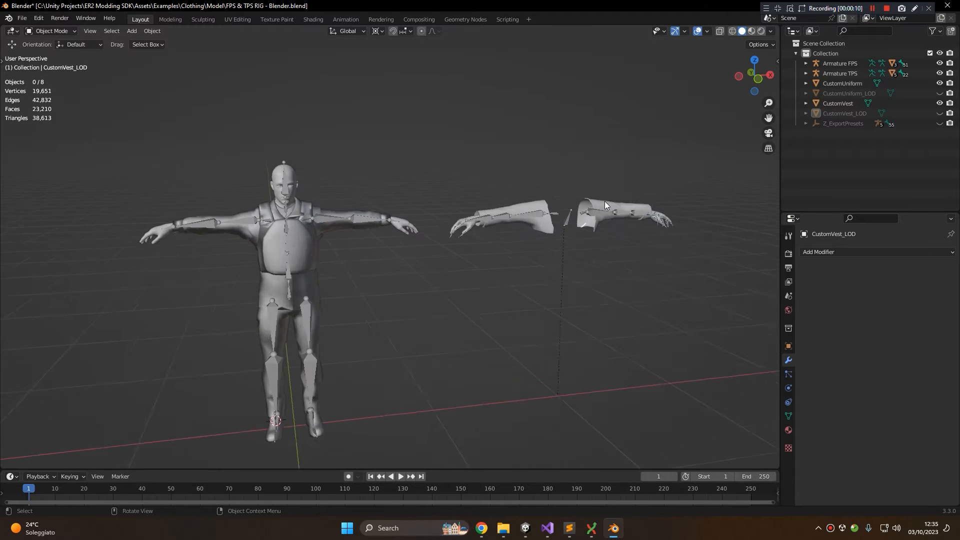
scroll(336, 271, up, 2)
click(331, 250)
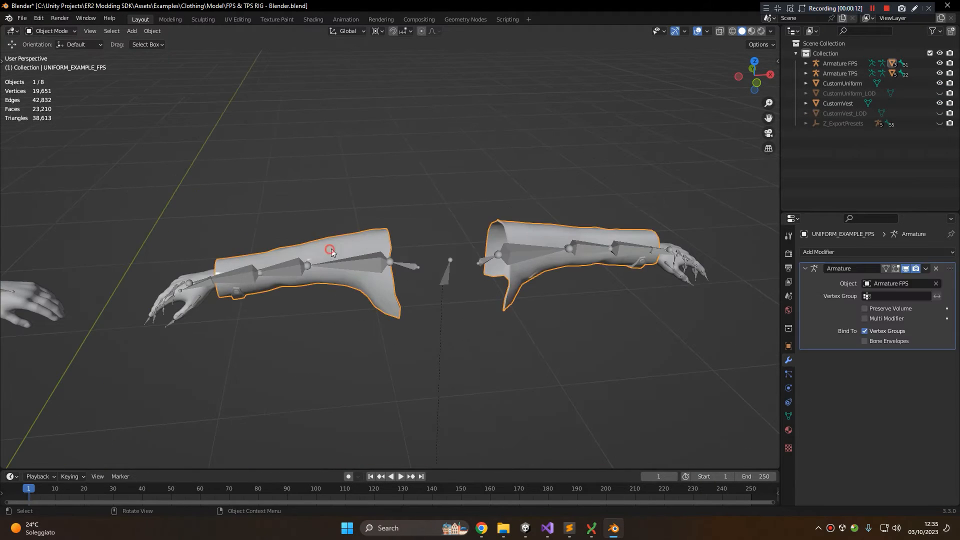
scroll(263, 298, down, 4)
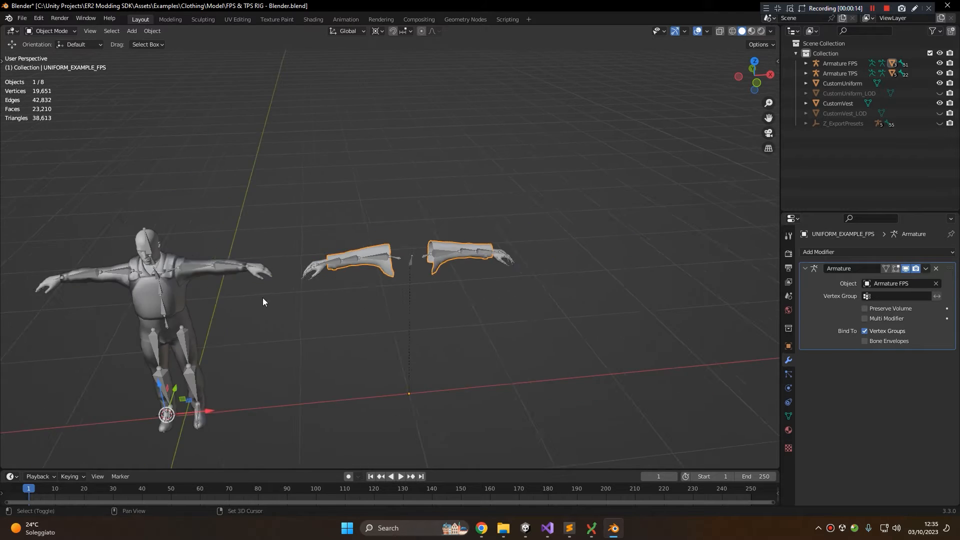
scroll(452, 262, up, 6)
click(427, 310)
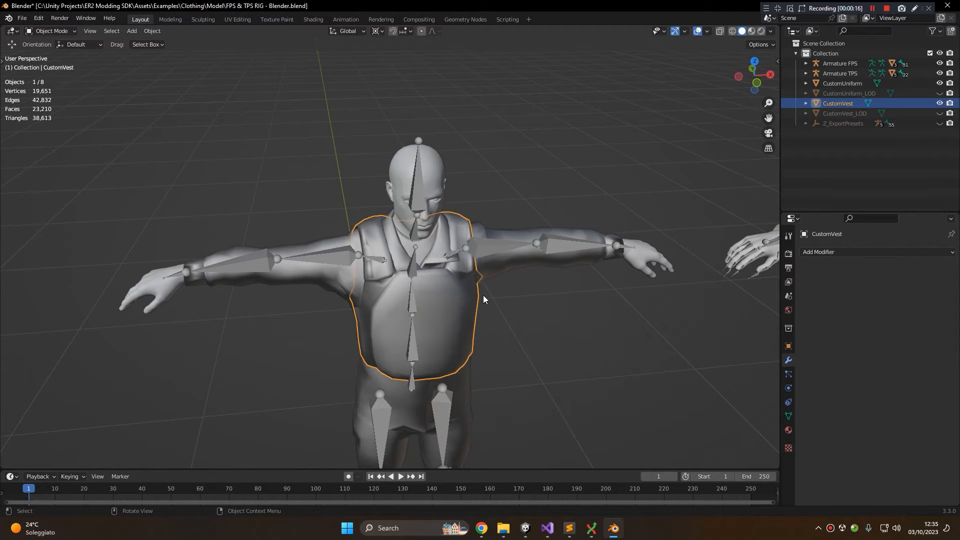
scroll(476, 280, down, 3)
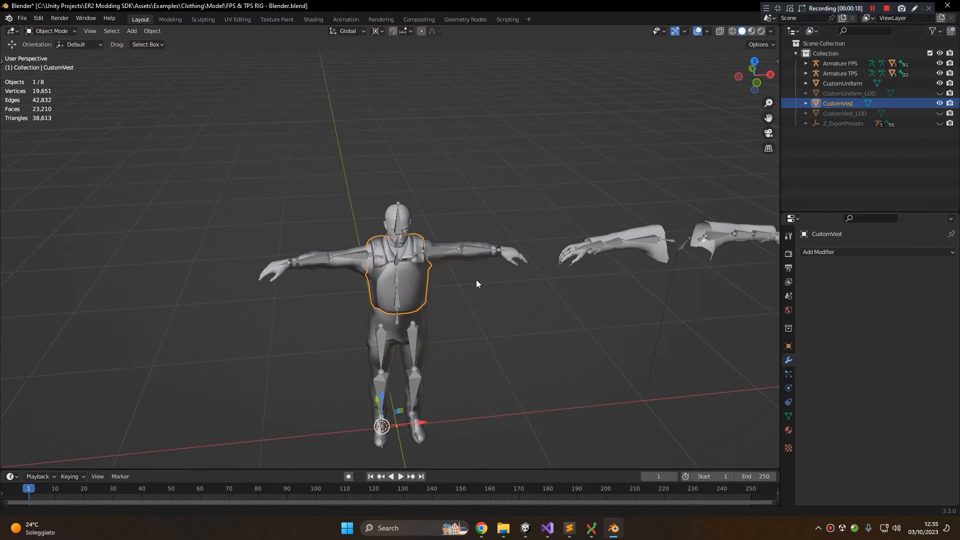
scroll(458, 260, up, 6)
click(356, 231)
scroll(356, 231, down, 3)
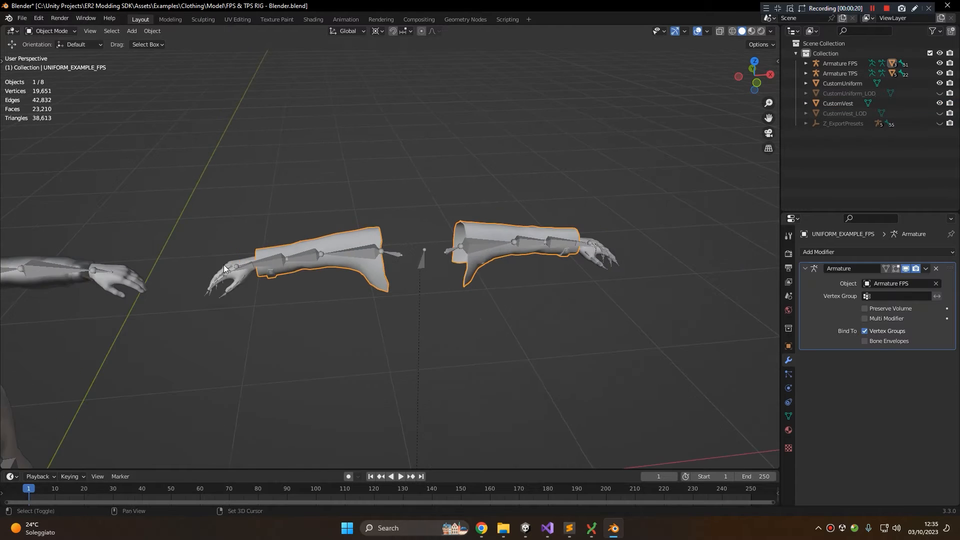
- Duplicate CustomUniform in place, without the vest, as the basis for the first-person sleeves
shift+drag(43, 280, 249, 280)
click(237, 283)
scroll(194, 305, down, 1)
shift+middle_drag(193, 305, 319, 170)
key(shift+d)
right_click(403, 183)
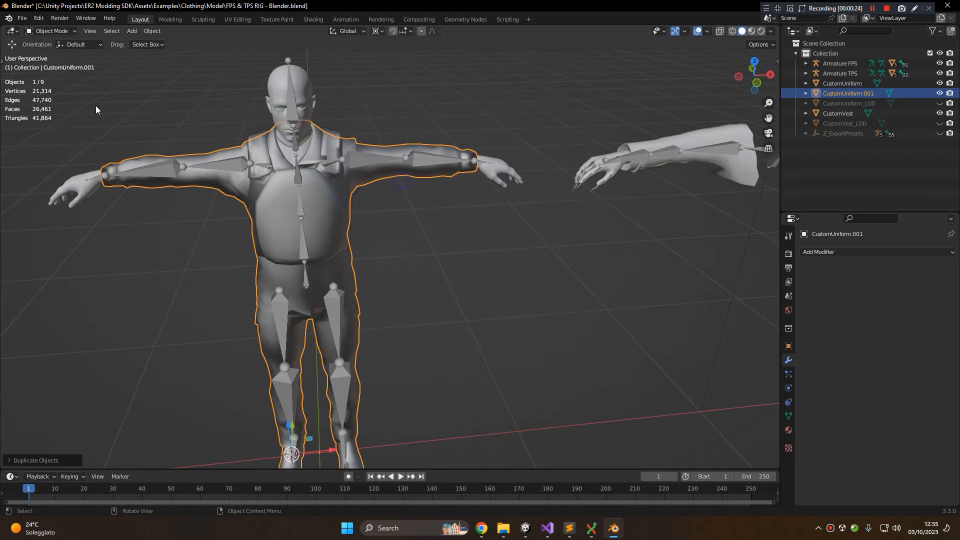
- Move the duplicated uniform 2 m along the X axis onto the FPS rig, snapping in whole-metre increments
click(6, 71)
click(3, 61)
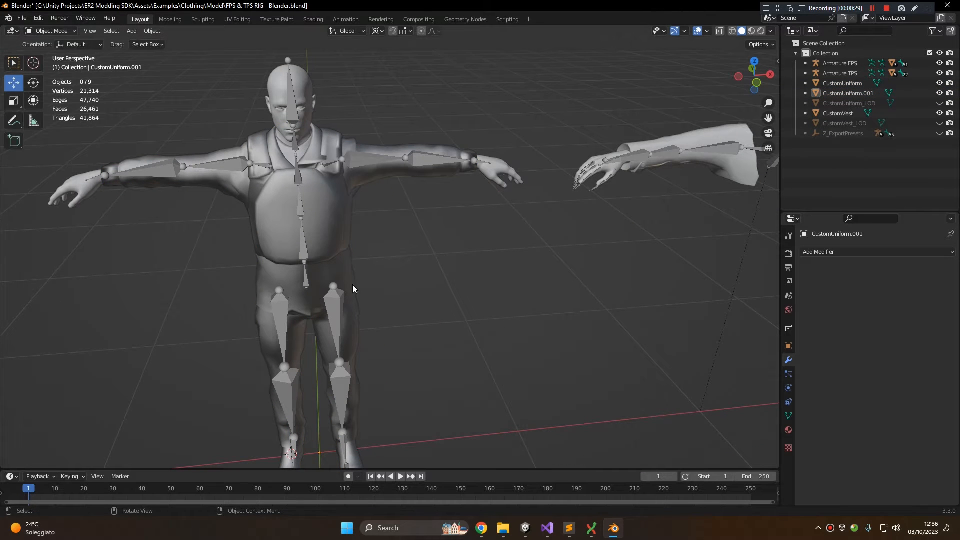
click(281, 194)
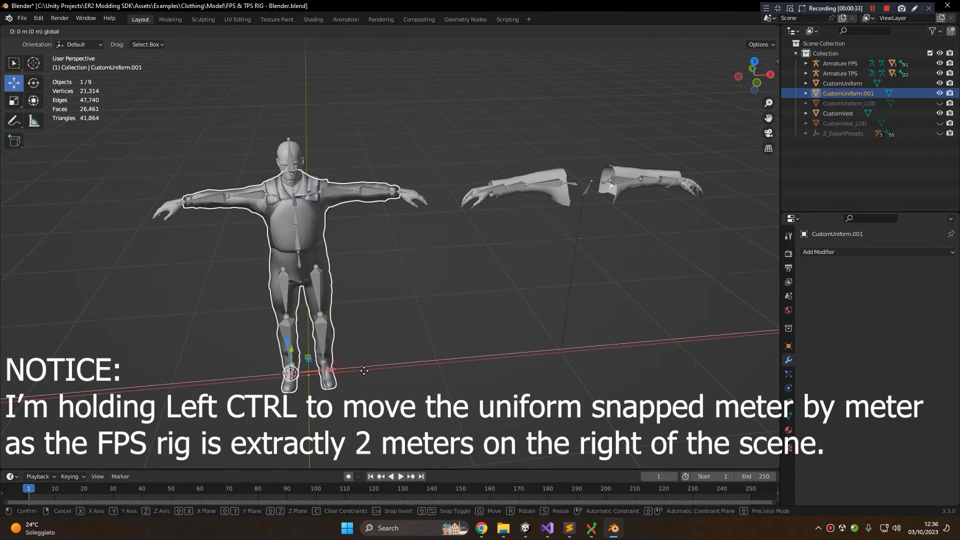
ctrl+drag(364, 369, 644, 358)
middle_drag(644, 357, 494, 241)
scroll(420, 304, down, 5)
ctrl+drag(484, 252, 393, 286)
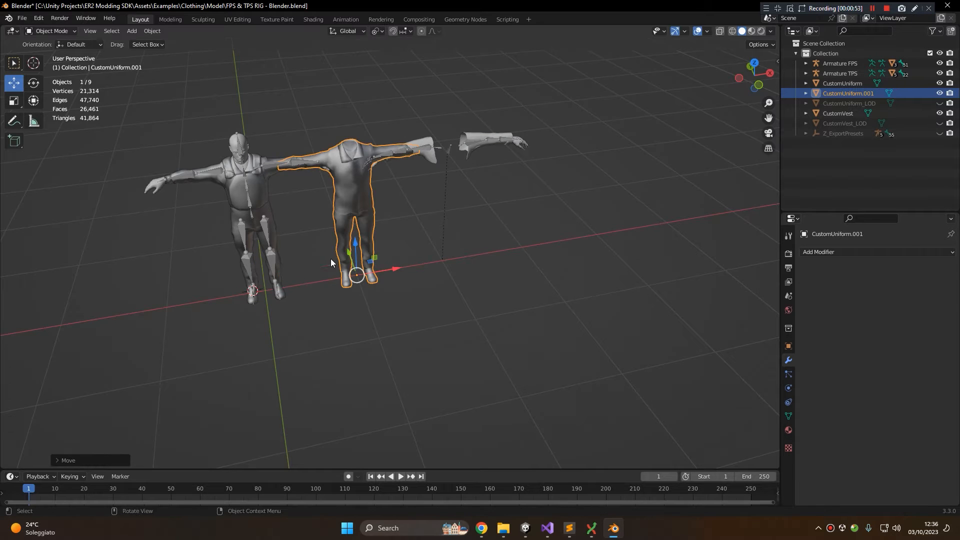
middle_drag(393, 287, 415, 259)
scroll(415, 259, down, 1)
ctrl+drag(403, 267, 477, 261)
- Check the duplicated uniform's alignment with the FPS arms and rename it to CustomUniform_FPS
scroll(517, 209, up, 3)
middle_drag(517, 209, 506, 182)
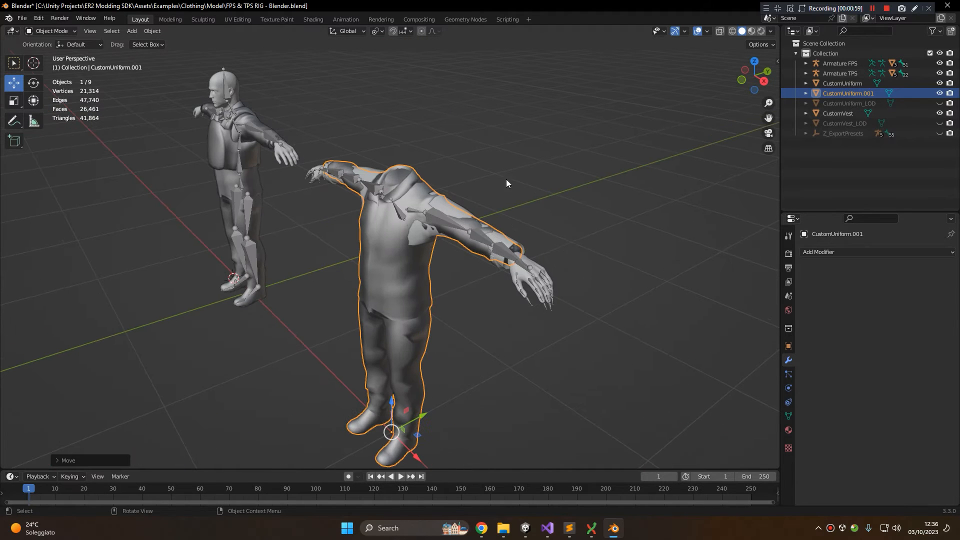
middle_drag(536, 225, 501, 251)
scroll(501, 251, down, 2)
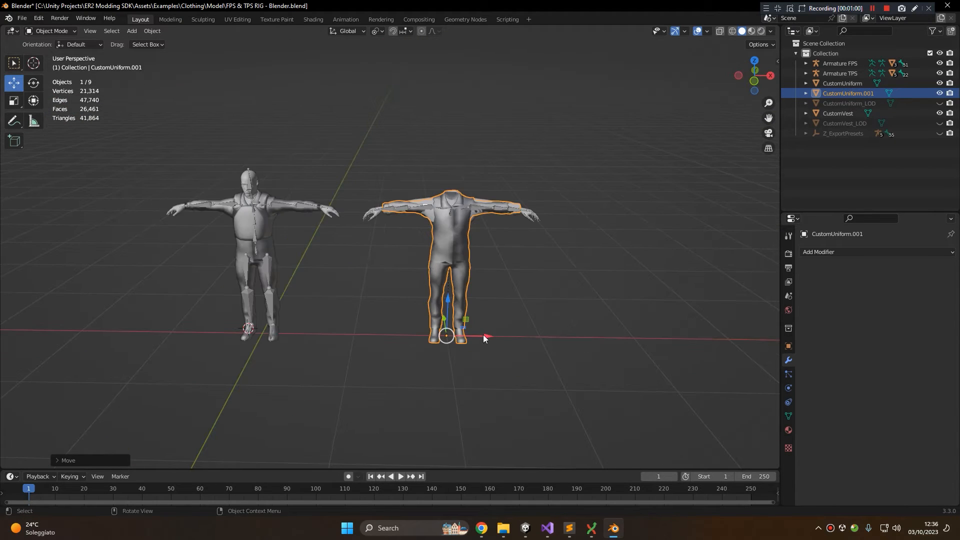
drag(484, 336, 449, 343)
middle_drag(497, 292, 532, 199)
scroll(533, 199, up, 4)
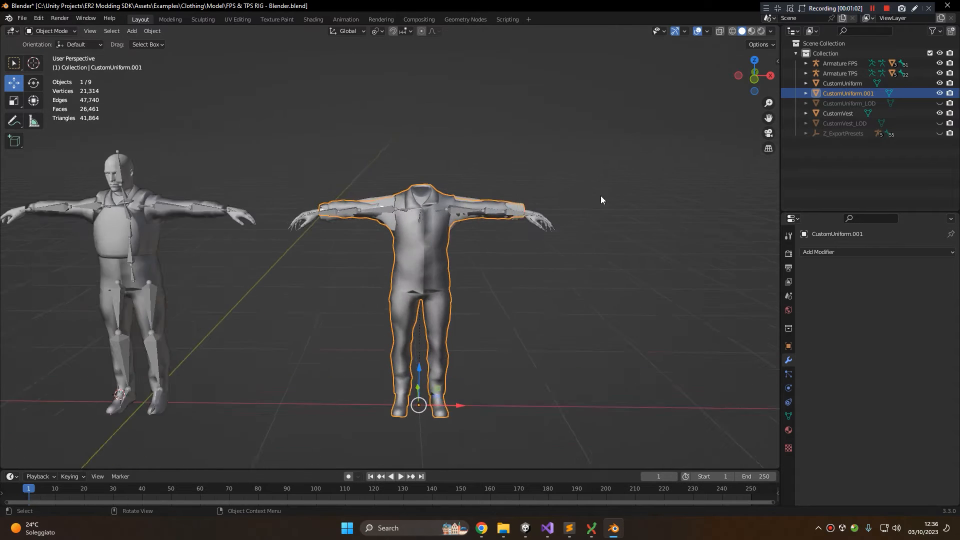
double_click(837, 93)
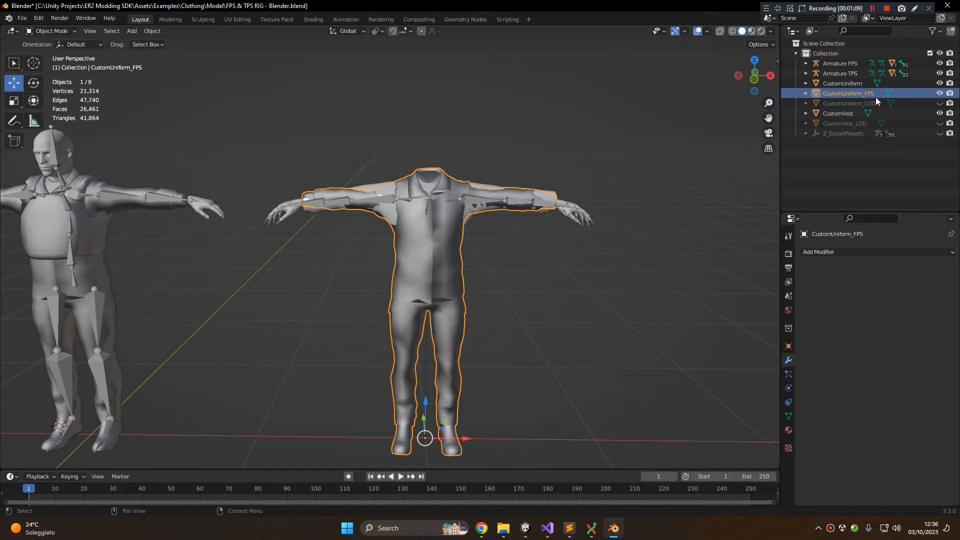
- Hide the UNIFORM_EXAMPLE_FPS mesh and inspect how the CustomUniform_FPS sleeves fit the FPS hands and arm bones
click(806, 63)
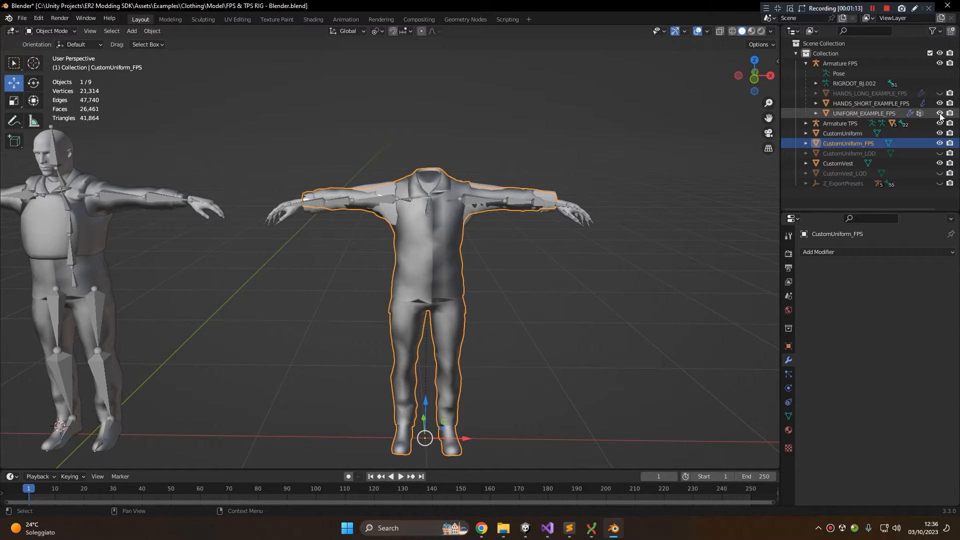
click(940, 114)
middle_drag(686, 155, 576, 159)
scroll(642, 124, up, 6)
click(525, 216)
middle_drag(525, 216, 541, 147)
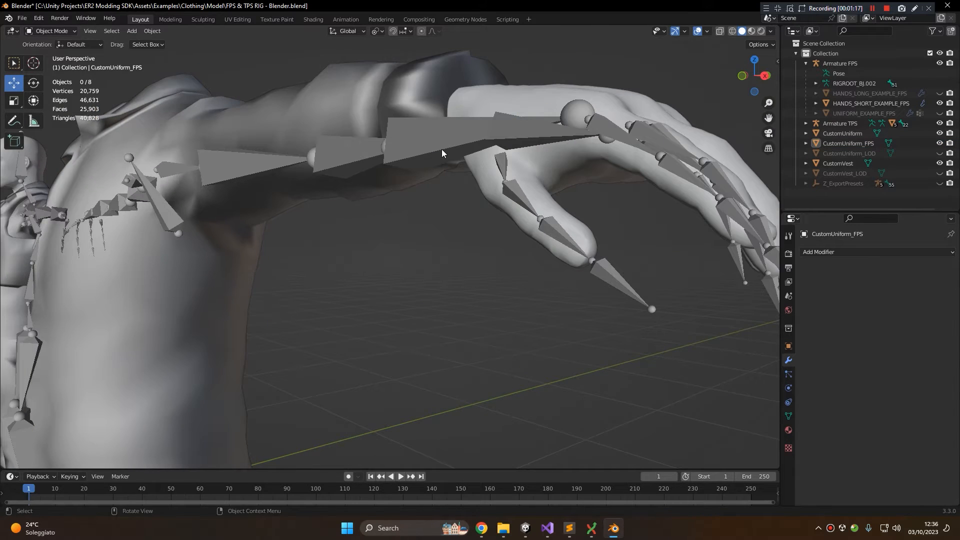
middle_drag(442, 149, 369, 148)
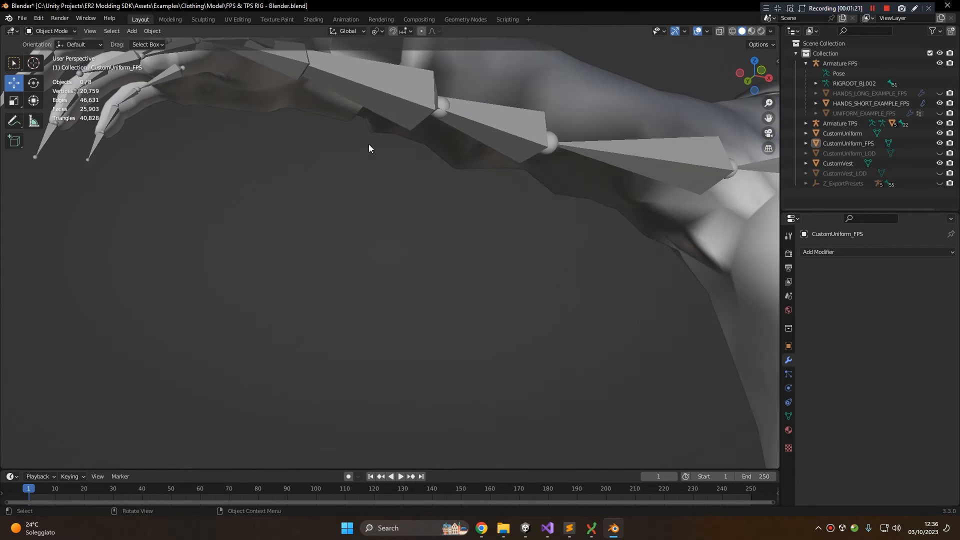
- Hide the Armature FPS rig to leave the uniform sleeves and hands unobstructed by bones
click(386, 88)
scroll(397, 132, down, 4)
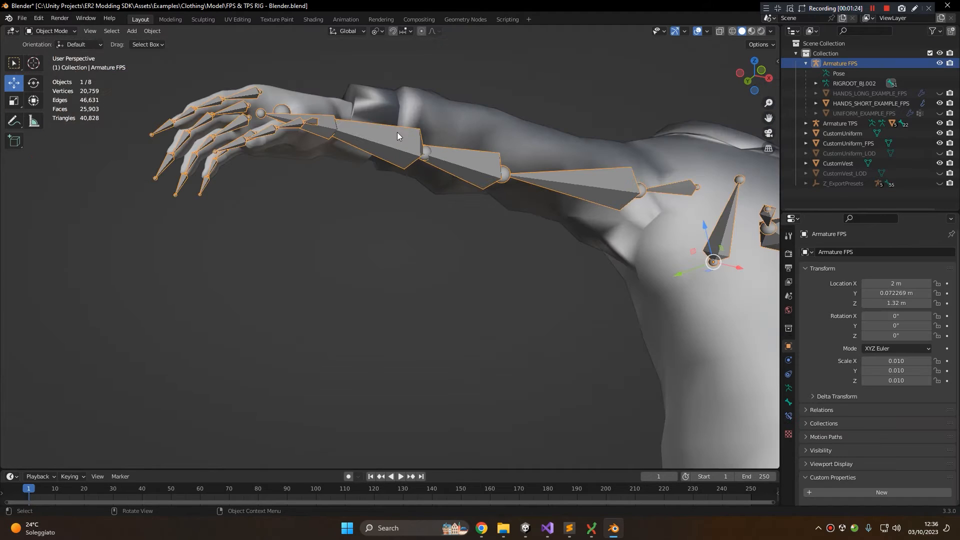
click(940, 63)
middle_drag(333, 154, 379, 180)
key(KP_1)
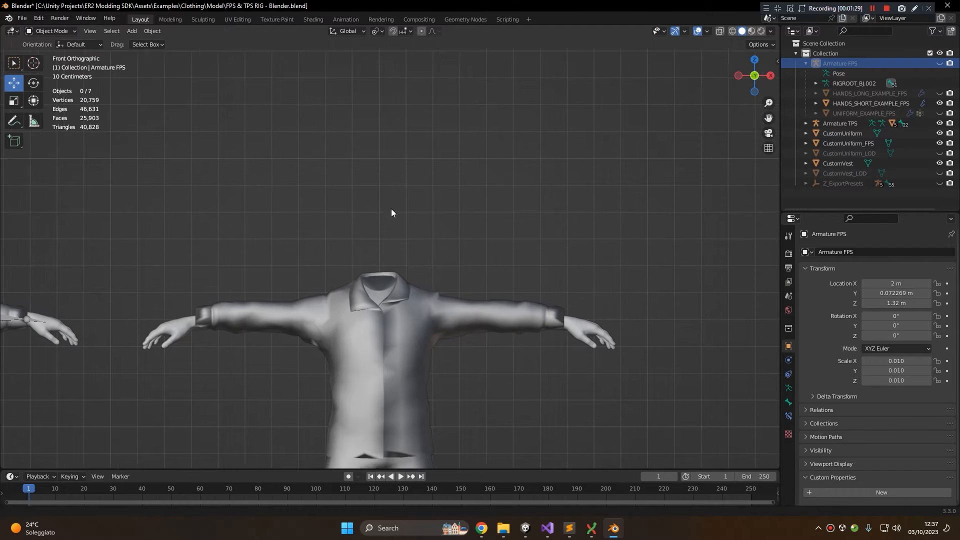
- Open the CustomUniform_FPS mesh for editing with X-ray display and proportional editing with Smooth falloff enabled
scroll(415, 240, down, 2)
click(475, 270)
key(Tab)
scroll(478, 272, up, 4)
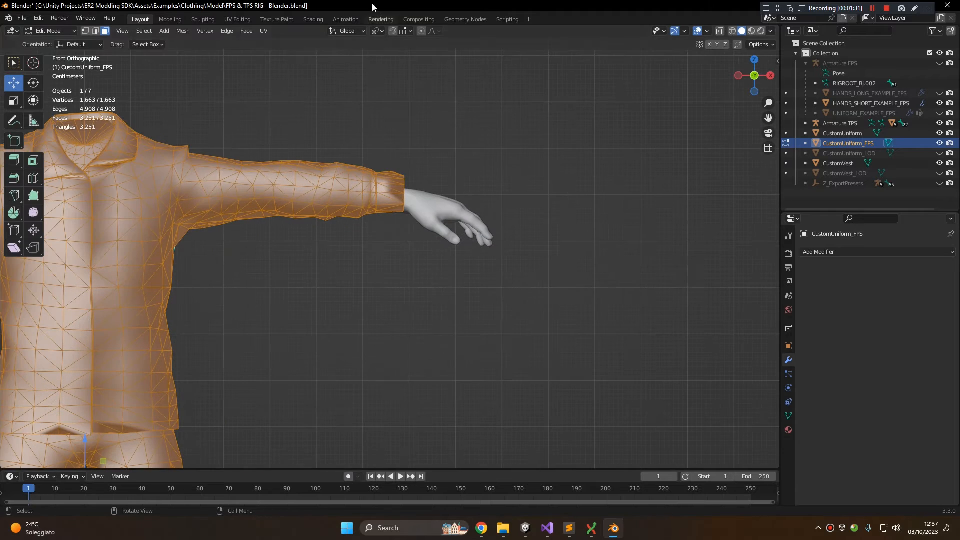
click(722, 34)
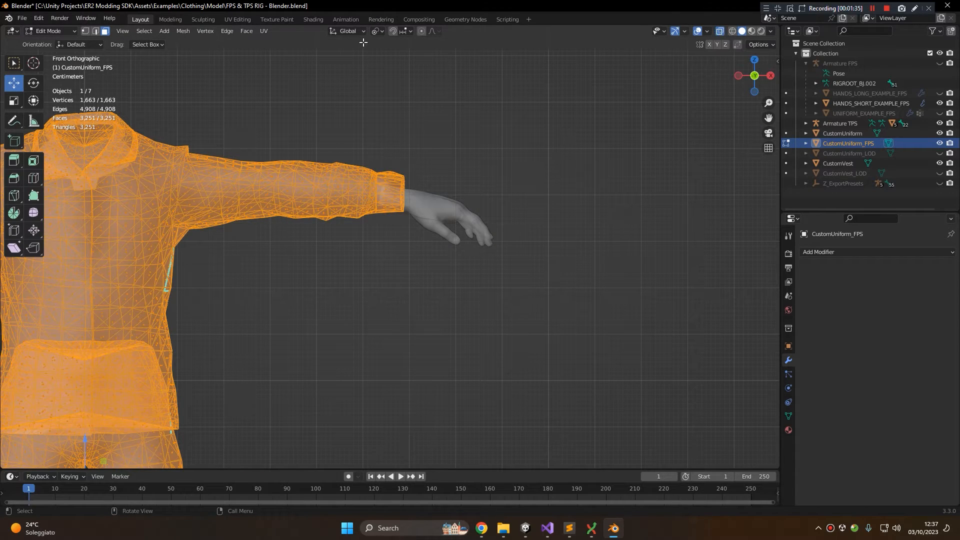
click(421, 31)
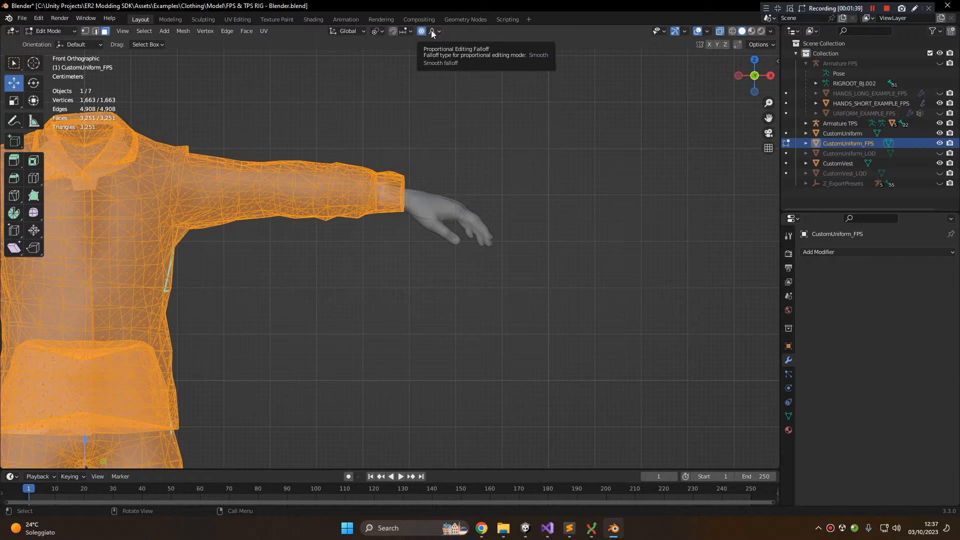
- Select the cuff faces of the sleeve on the +X side and shift them slightly along Z to fit the FPS wrist
key(alt+a)
key(c)
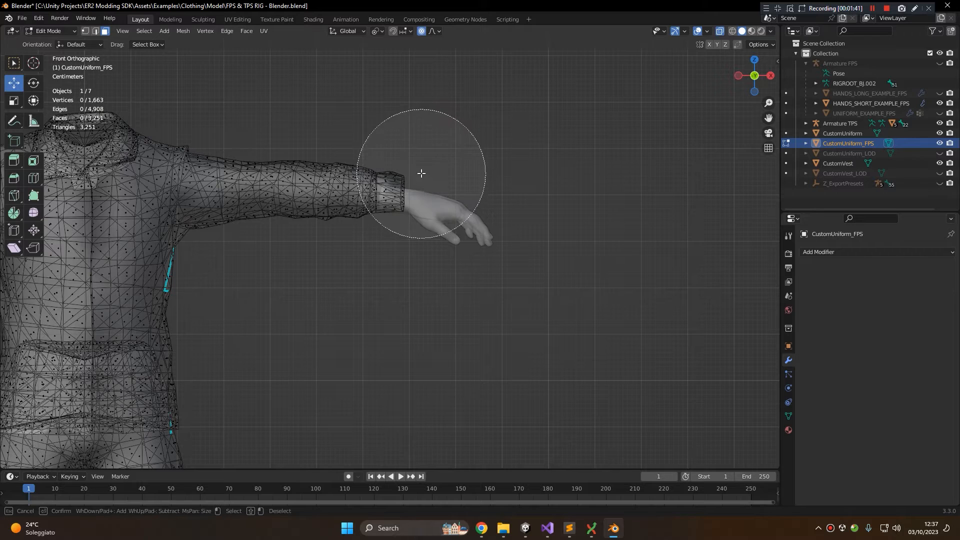
click(423, 168)
drag(418, 187, 414, 195)
right_click(413, 195)
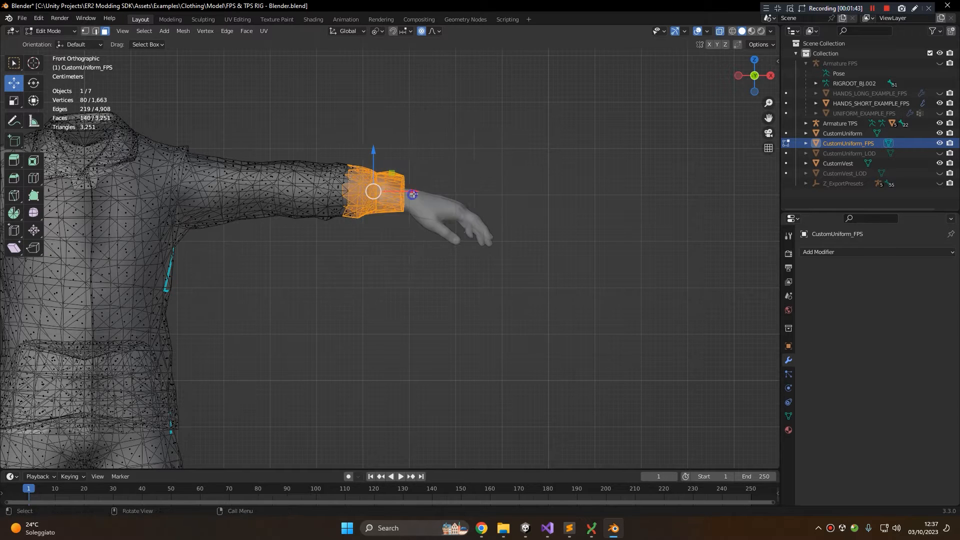
scroll(412, 152, up, 3)
shift+middle_drag(425, 132, 436, 214)
scroll(435, 213, up, 4)
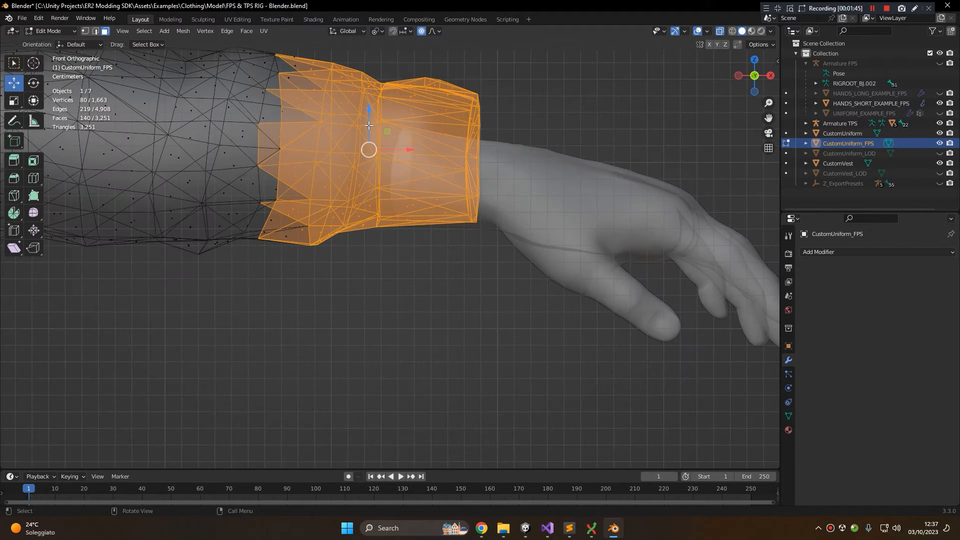
drag(308, 139, 307, 161)
middle_drag(308, 161, 403, 176)
key(KP_1)
scroll(385, 162, down, 5)
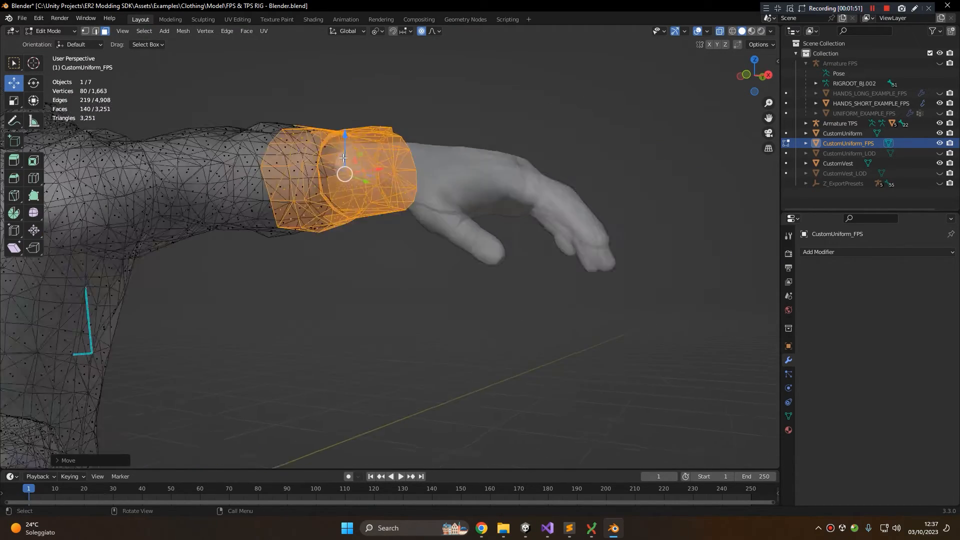
- Select the cuff faces at the wrist end of the opposite sleeve on CustomUniform_FPS
mouse_move(79, 163)
shift+middle_down()
mouse_move(516, 206)
mouse_move(635, 168)
shift+middle_up()
scroll(379, 105, up, 3)
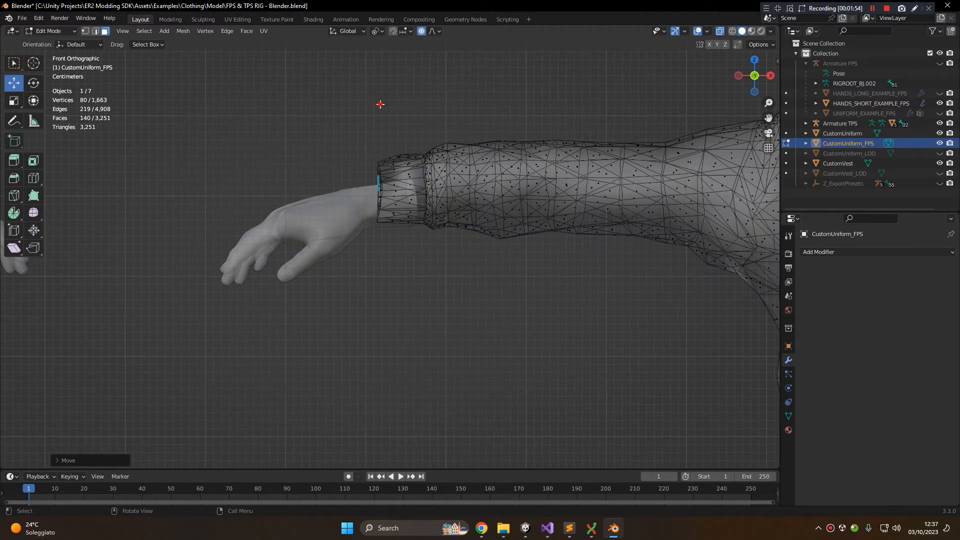
click(380, 105)
key(c)
drag(396, 169, 410, 195)
right_click(410, 195)
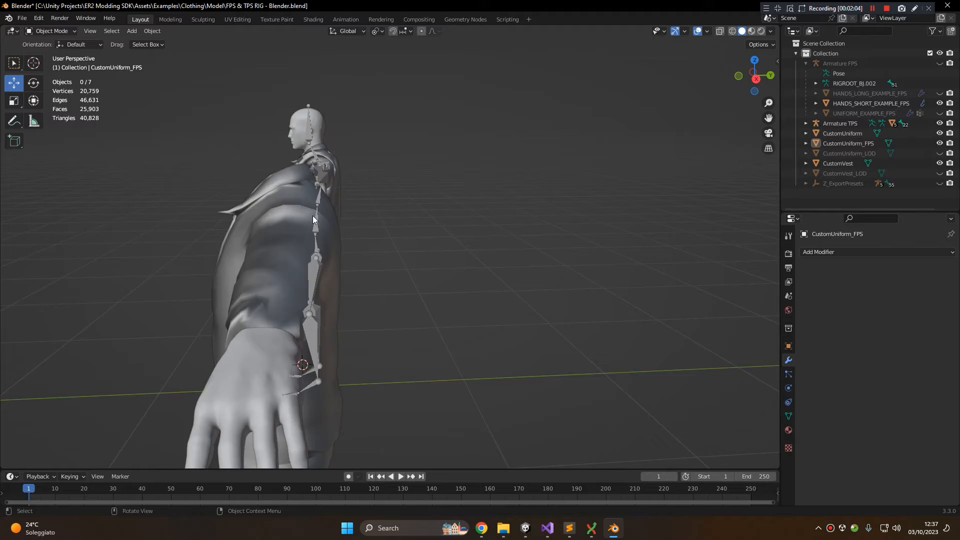
- Examine how both adjusted cuffs of CustomUniform_FPS sit around the hands from the front and side
scroll(358, 233, down, 4)
middle_drag(313, 216, 539, 212)
scroll(539, 212, up, 3)
shift+middle_drag(569, 254, 377, 274)
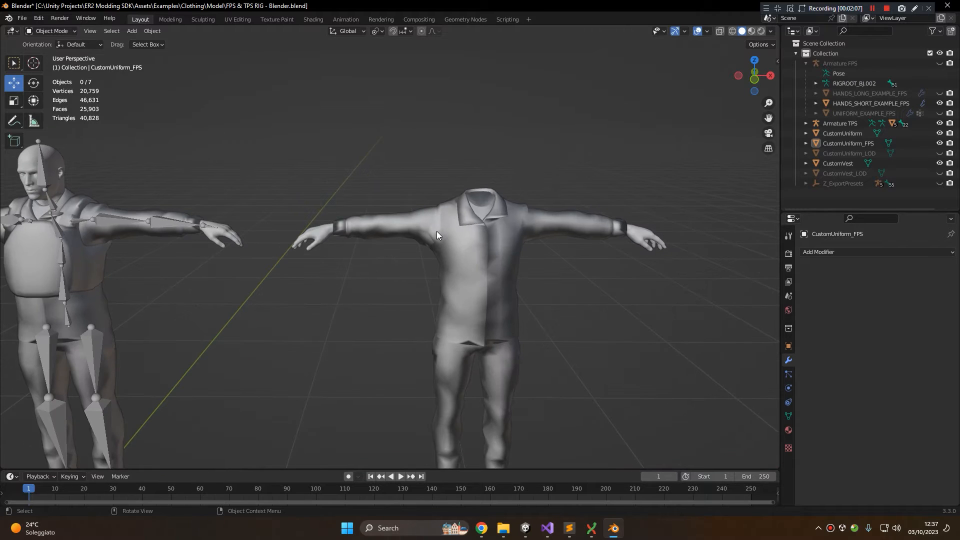
key(KP_1)
key(Tab)
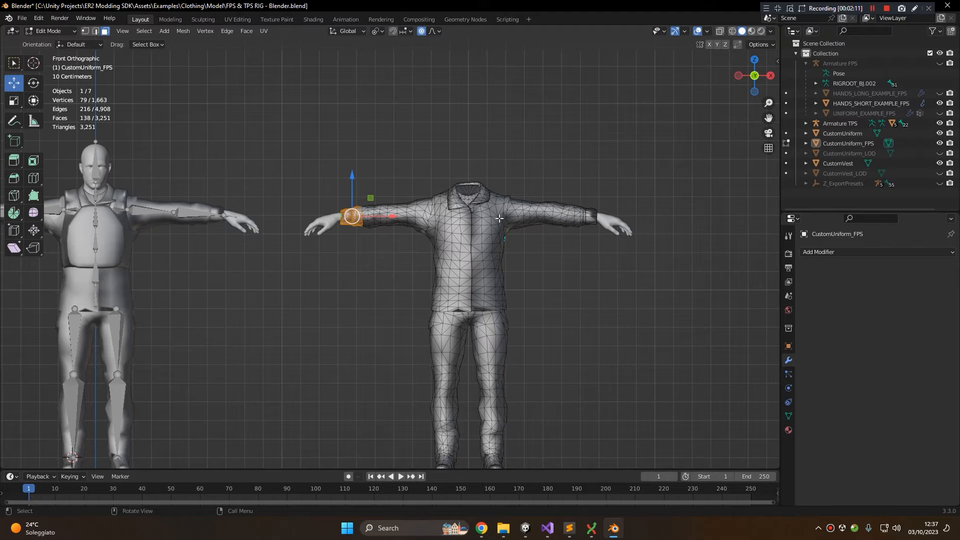
scroll(371, 248, down, 3)
scroll(398, 240, up, 4)
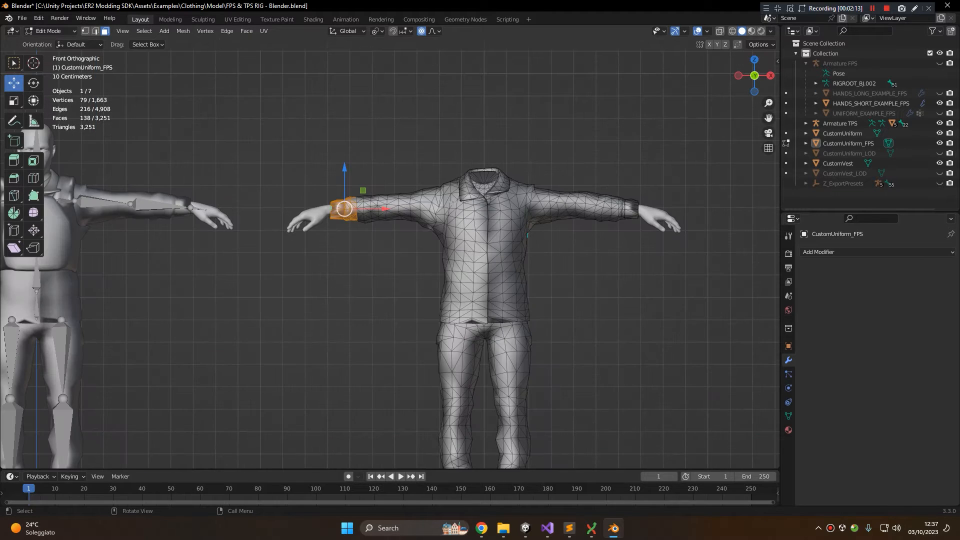
key(Tab)
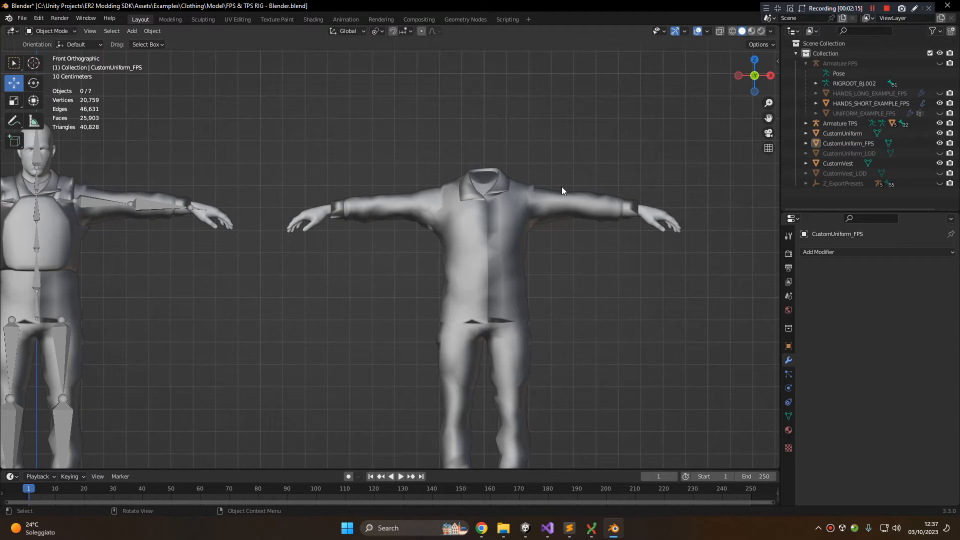
- Show UNIFORM_EXAMPLE_FPS with CustomUniform_FPS temporarily hidden to compare its sleeve-only shape, and bring the custom uniform back over it
click(473, 207)
key(h)
click(940, 113)
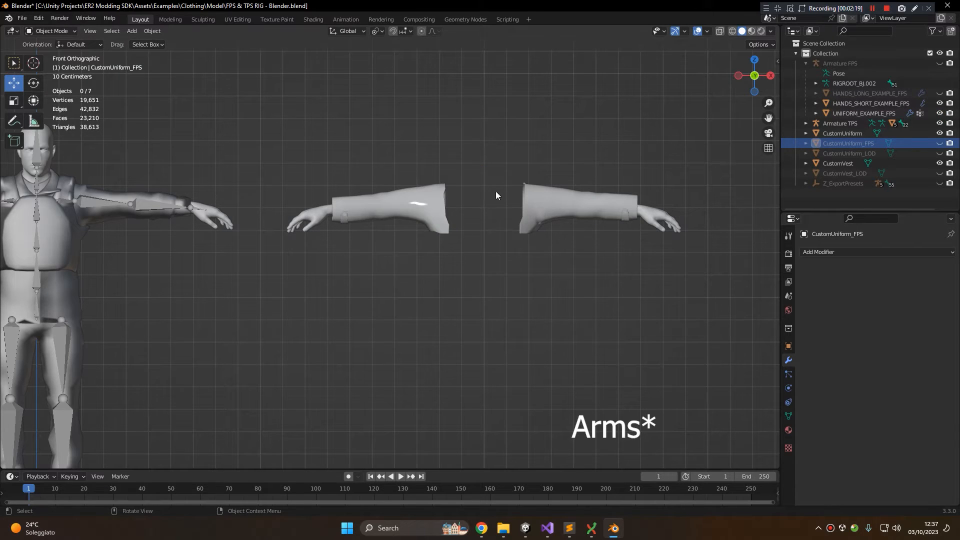
shift+middle_drag(645, 178, 535, 194)
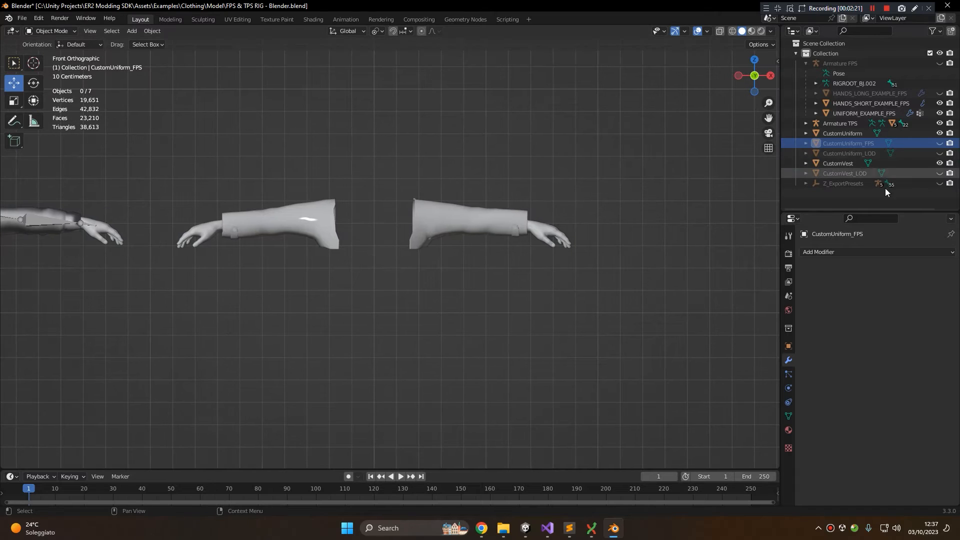
click(854, 114)
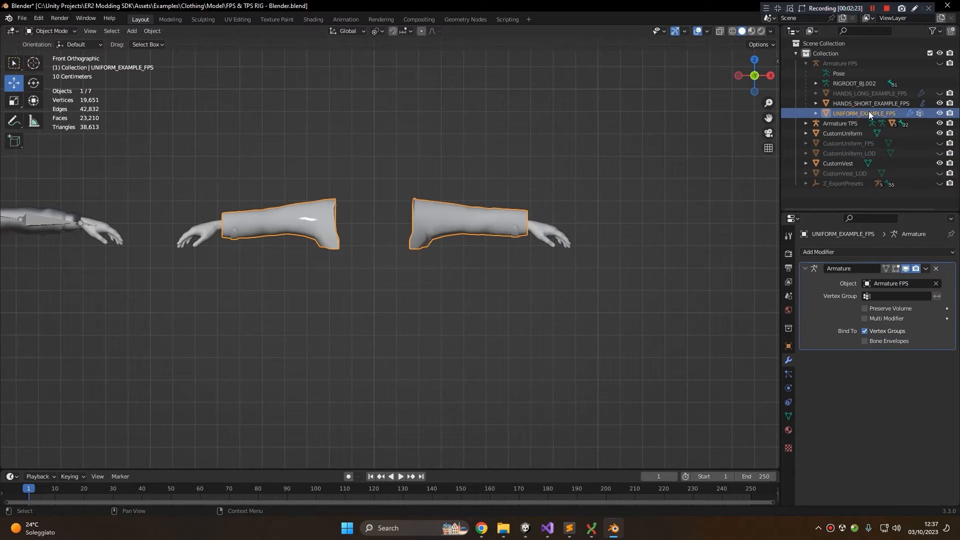
click(940, 143)
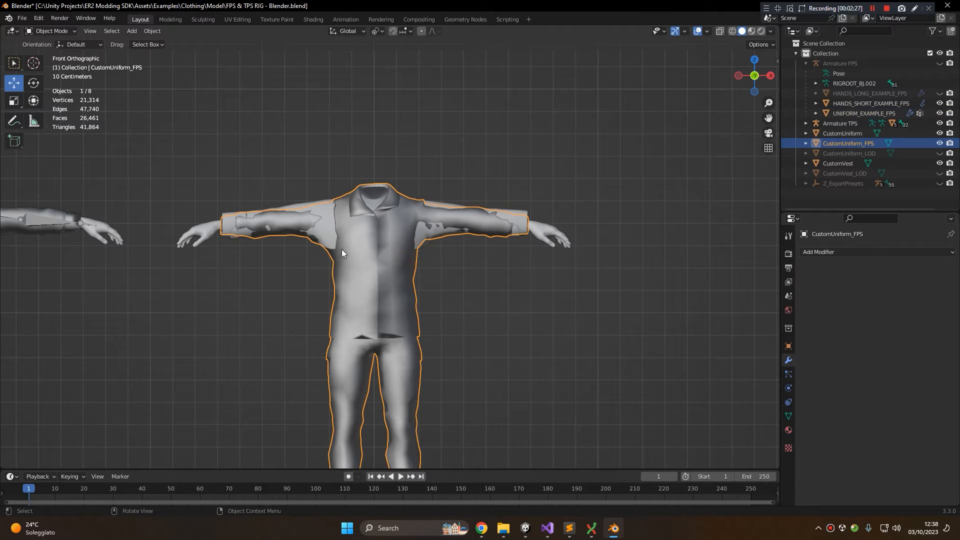
- Reopen CustomUniform_FPS for mesh editing with X-ray on, proportional editing off and no faces selected
click(719, 31)
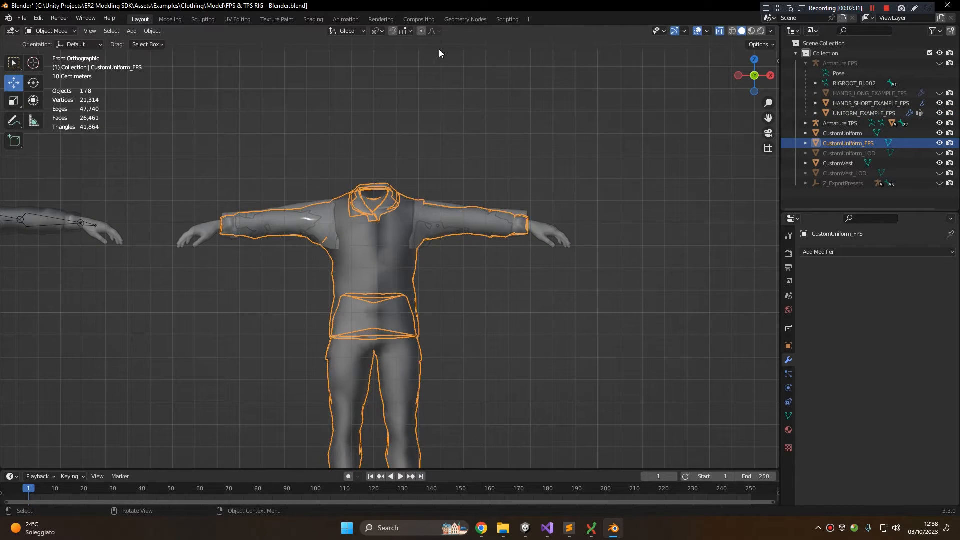
key(Tab)
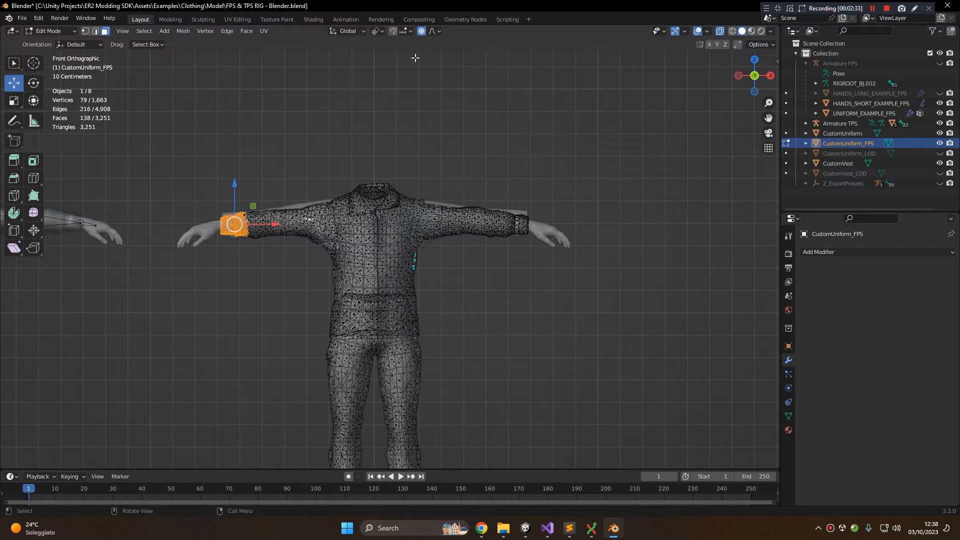
scroll(446, 263, down, 3)
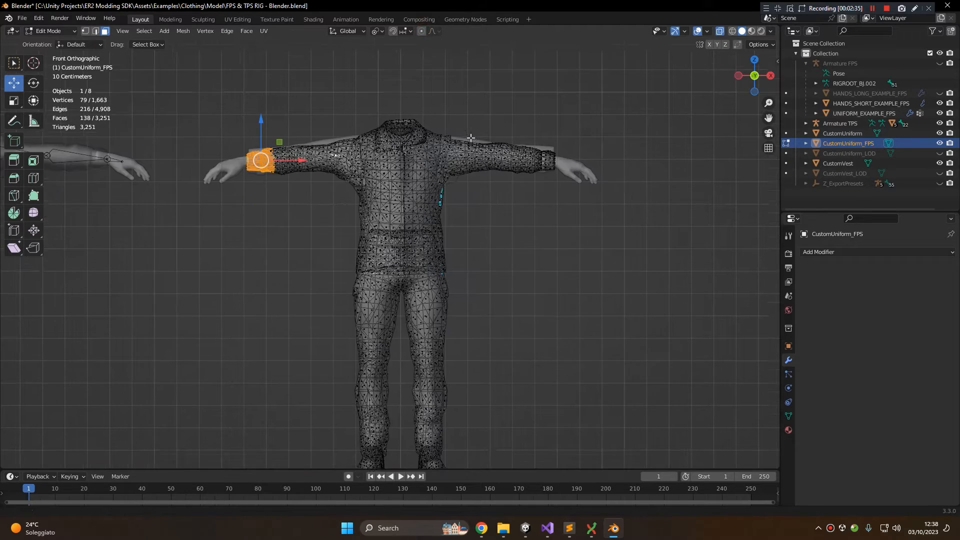
scroll(477, 254, up, 5)
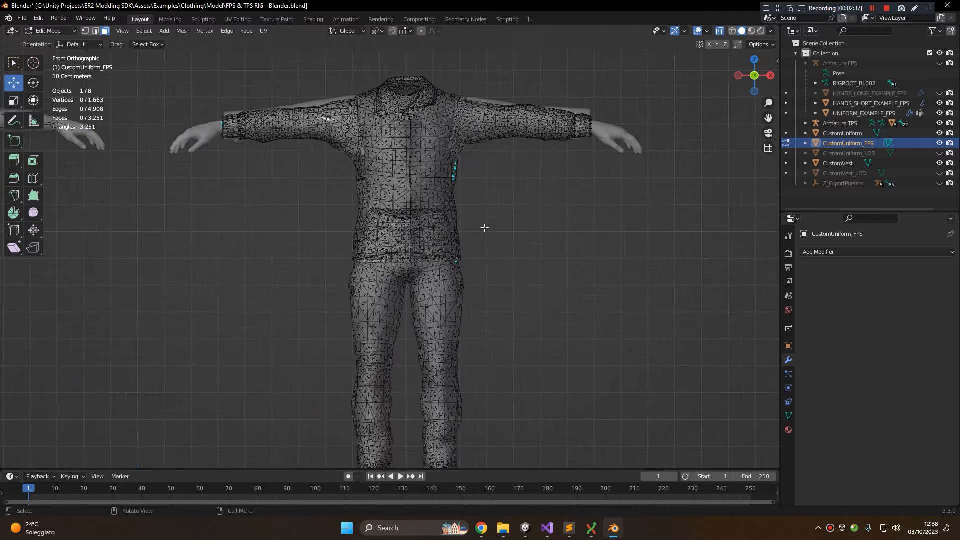
scroll(483, 225, down, 4)
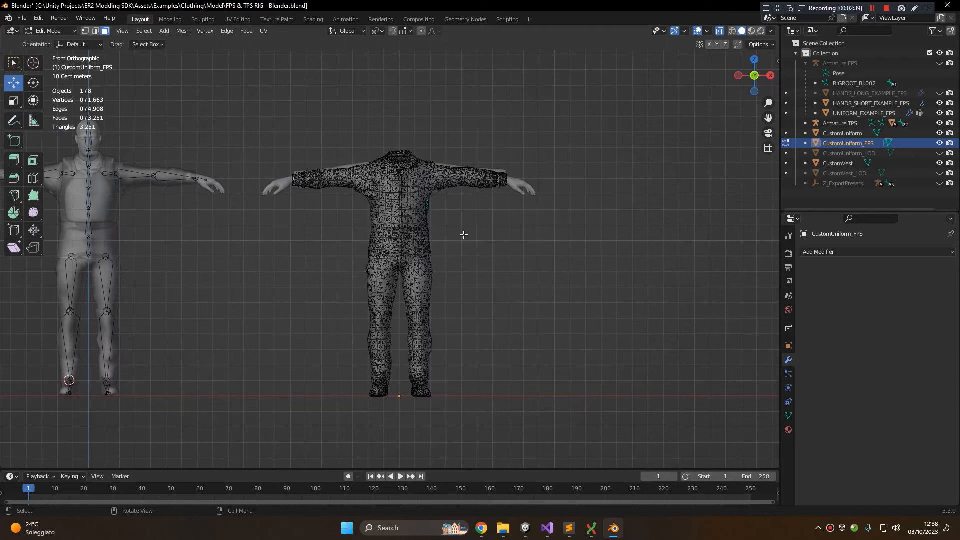
- Delete the faces of the trousers and lower torso from CustomUniform_FPS, up to just below the armpits
key(c)
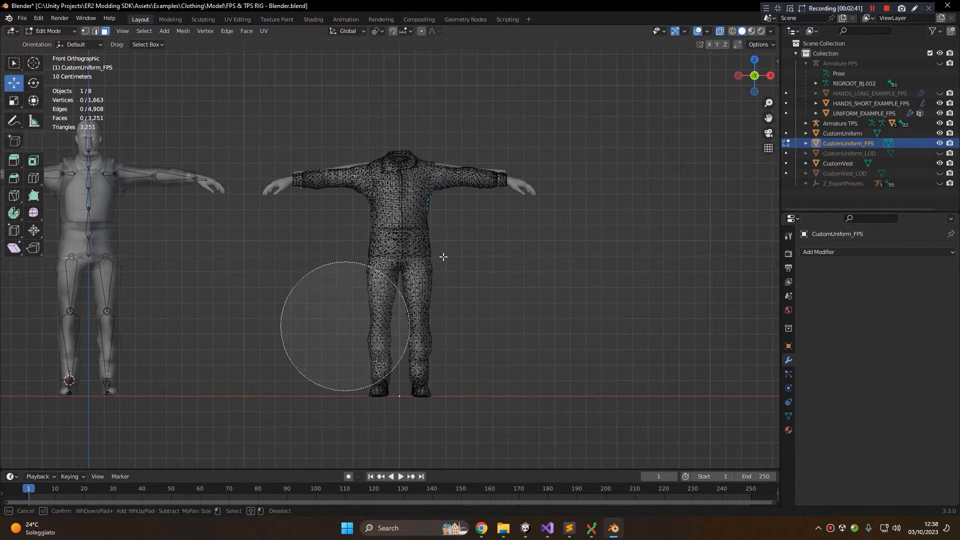
key(Escape)
key(b)
drag(281, 424, 494, 213)
scroll(493, 160, up, 4)
scroll(380, 320, down, 2)
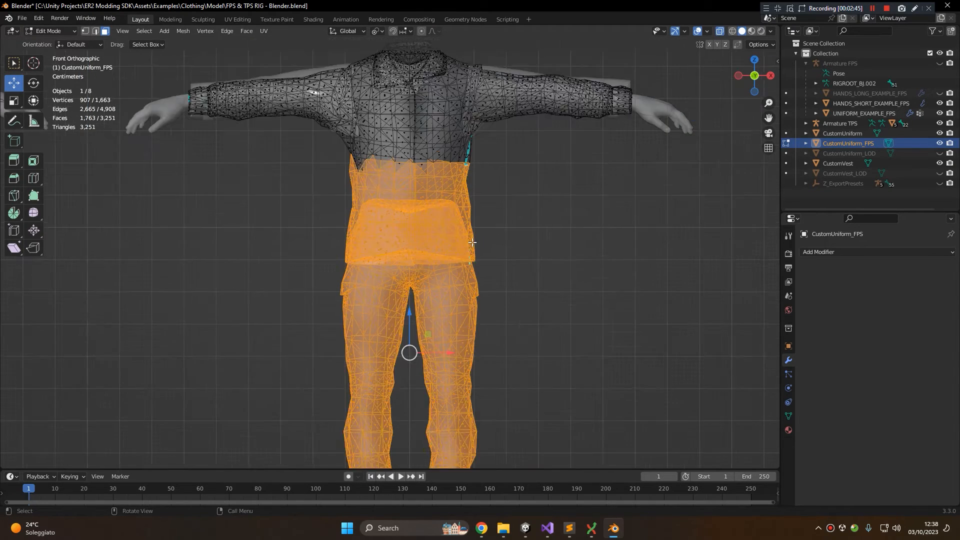
scroll(395, 270, up, 4)
shift+middle_drag(515, 157, 444, 274)
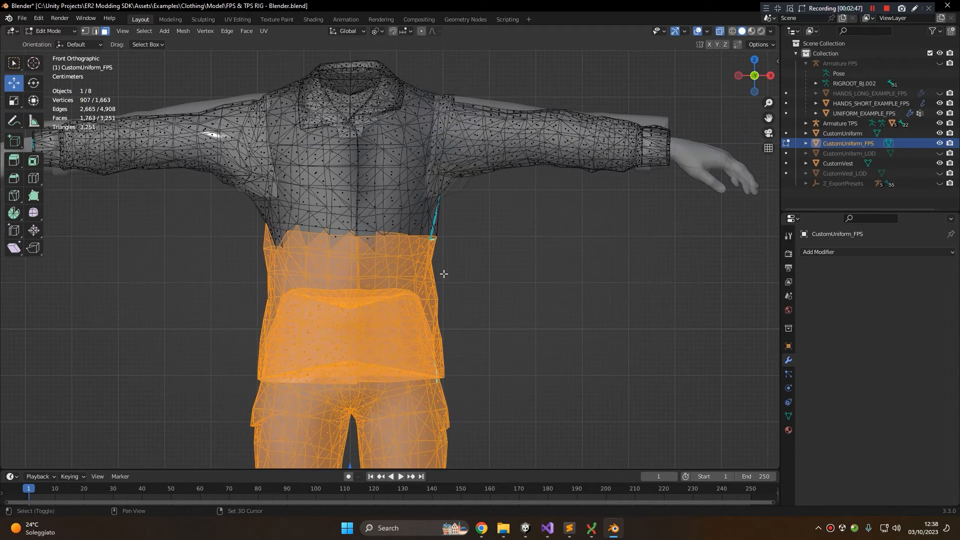
key(c)
click(274, 258)
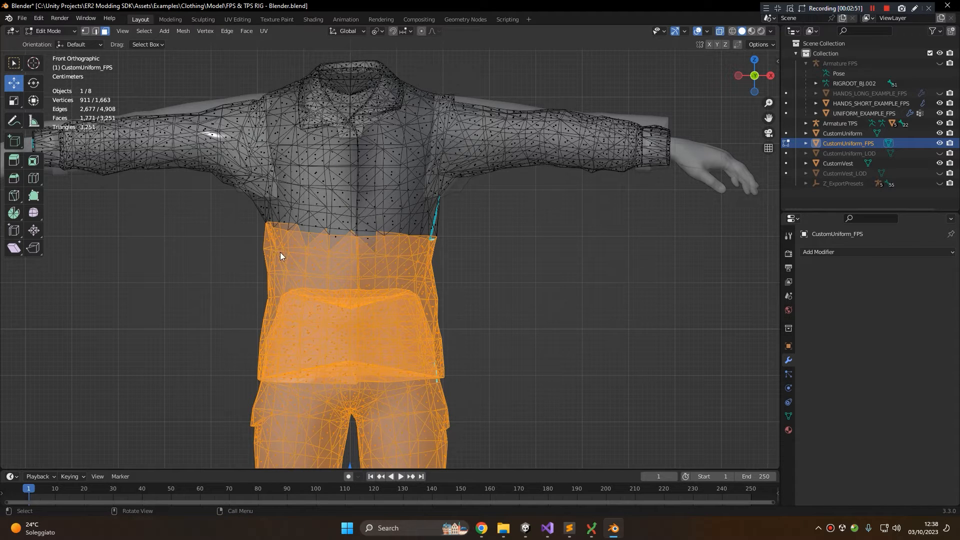
key(x)
click(242, 275)
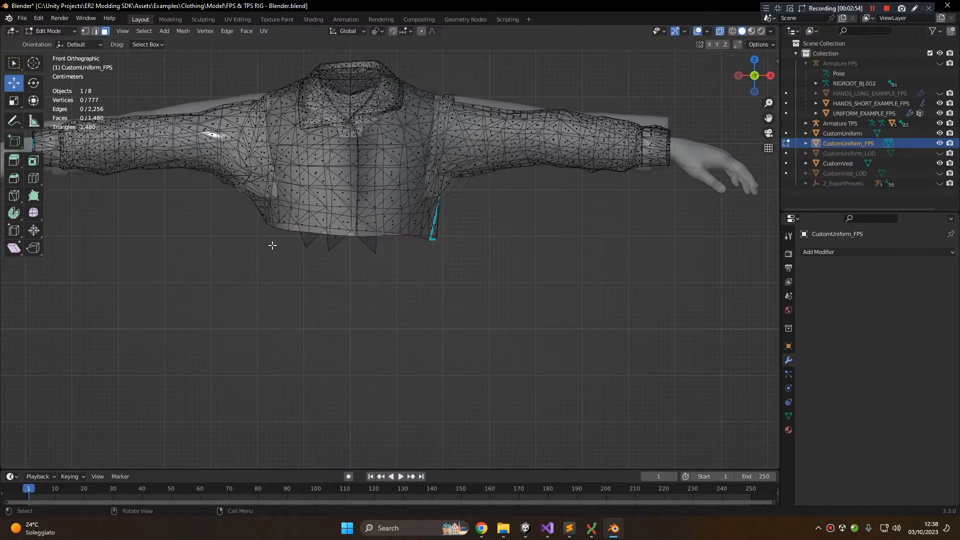
- Delete the three stray triangular faces hanging from the cut lower edge of the torso
scroll(360, 292, up, 3)
shift+click(306, 296)
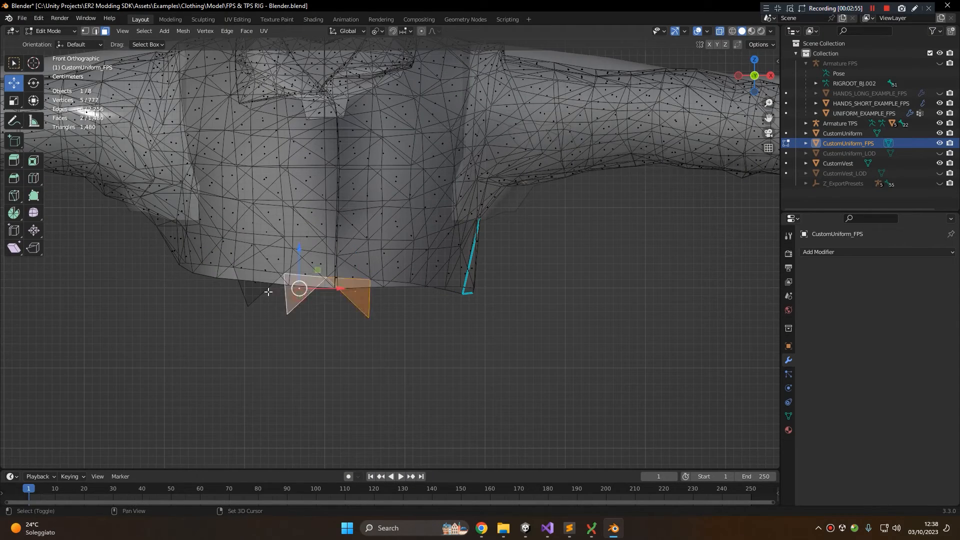
shift+click(255, 286)
key(x)
click(255, 283)
- Delete the band of faces around the lower edge of the cut torso on CustomUniform_FPS
middle_drag(258, 280, 432, 189)
scroll(344, 242, down, 5)
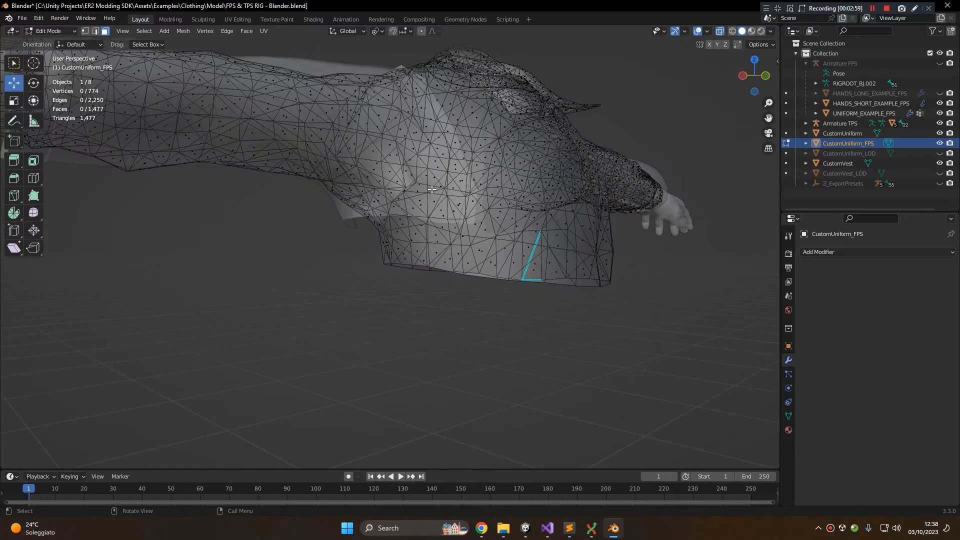
scroll(429, 187, up, 2)
key(KP_1)
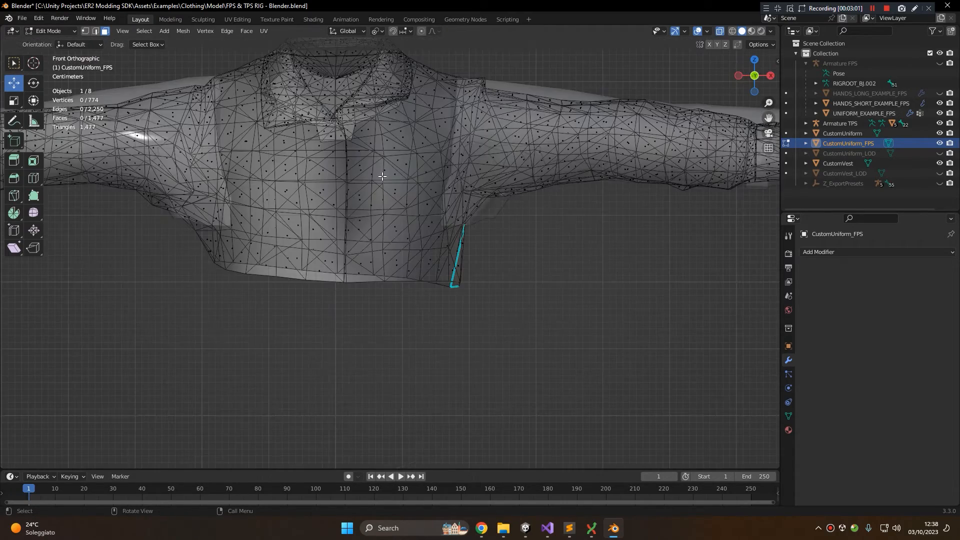
middle_drag(393, 171, 386, 182)
key(KP_1)
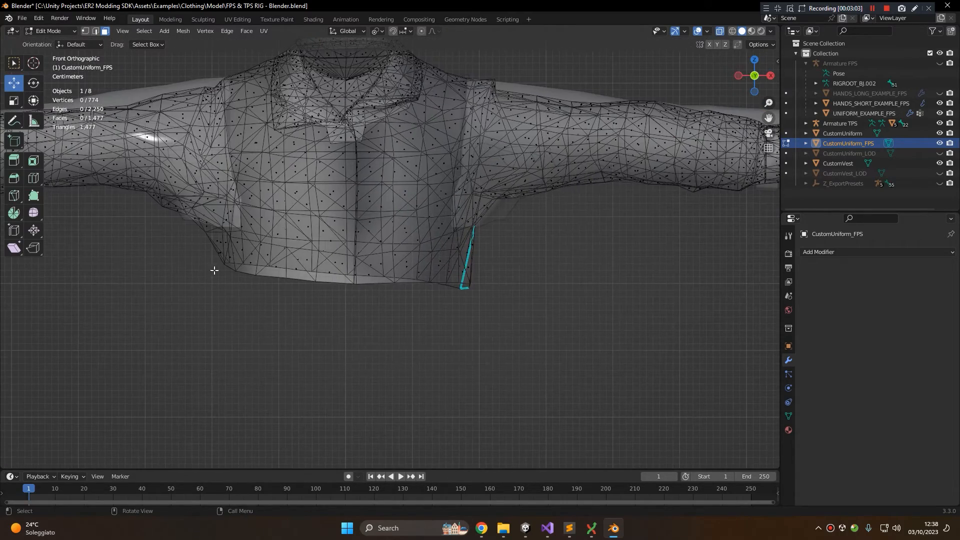
key(c)
mouse_move(225, 262)
mouse_down()
mouse_move(247, 253)
mouse_move(252, 270)
mouse_move(316, 281)
mouse_move(465, 276)
mouse_up()
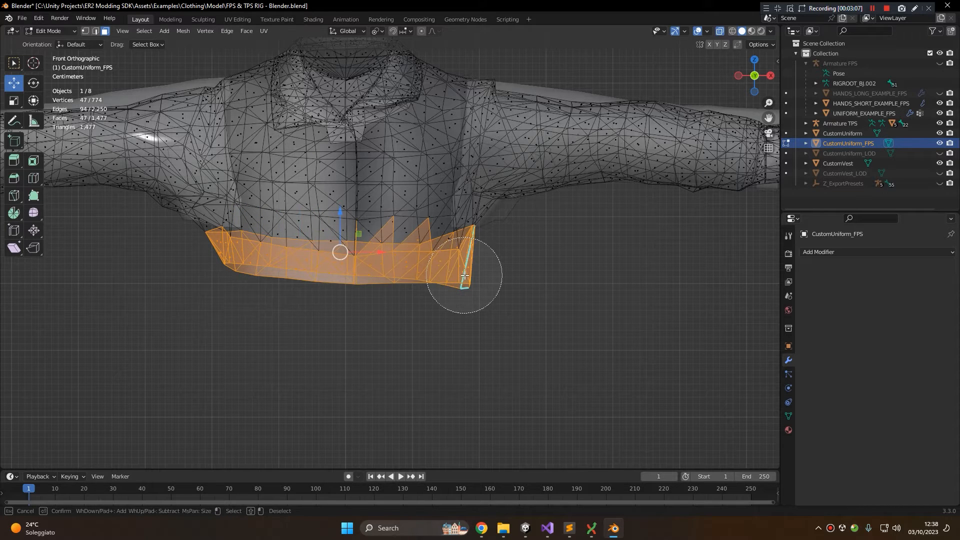
right_click(465, 276)
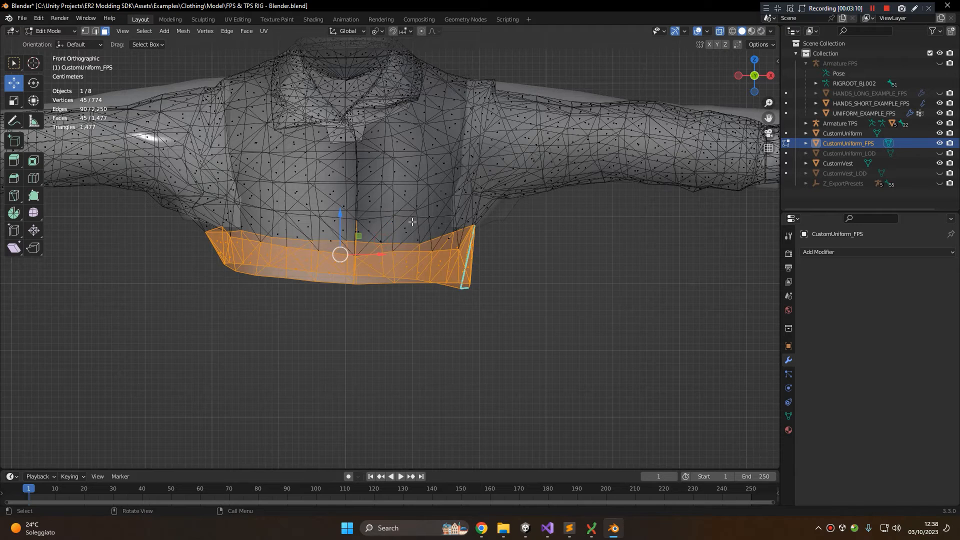
middle_drag(412, 221, 399, 223)
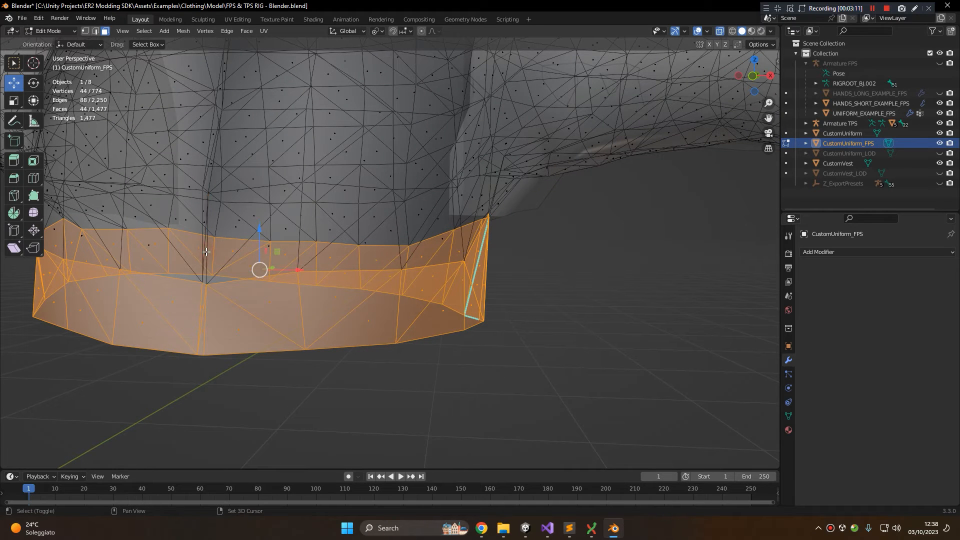
key(x)
click(325, 172)
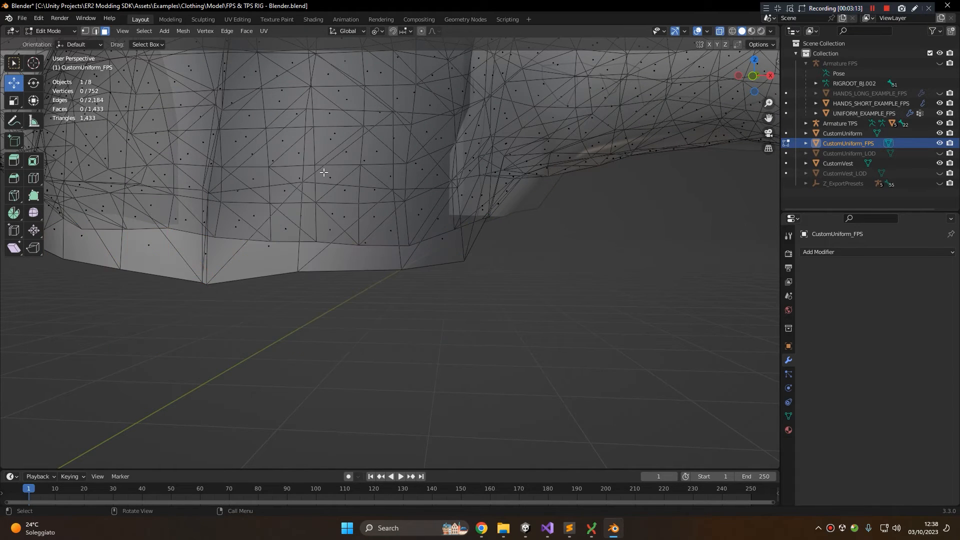
- Delete the collar and the central chest and back faces of CustomUniform_FPS, separating the two sleeves
scroll(300, 176, down, 8)
key(KP_1)
scroll(320, 131, up, 3)
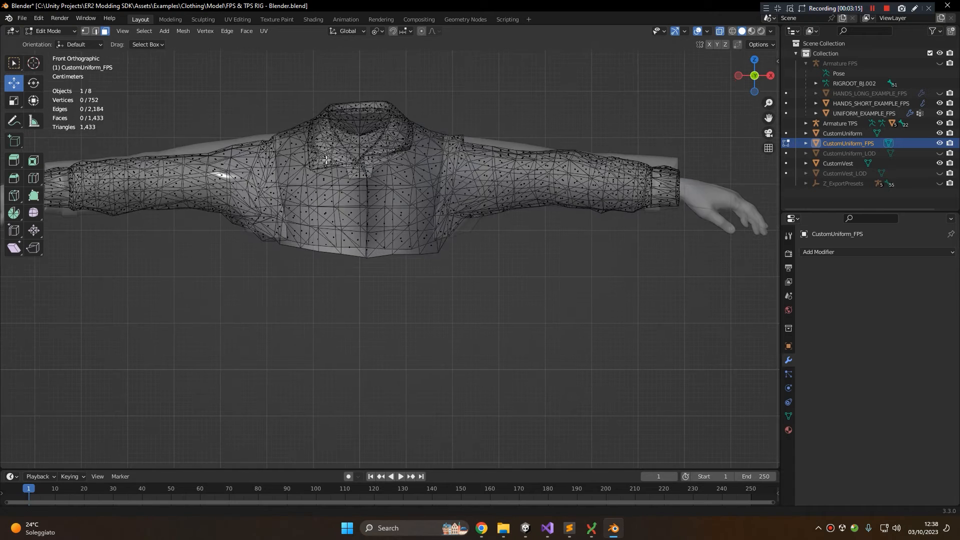
key(c)
scroll(349, 214, up, 3)
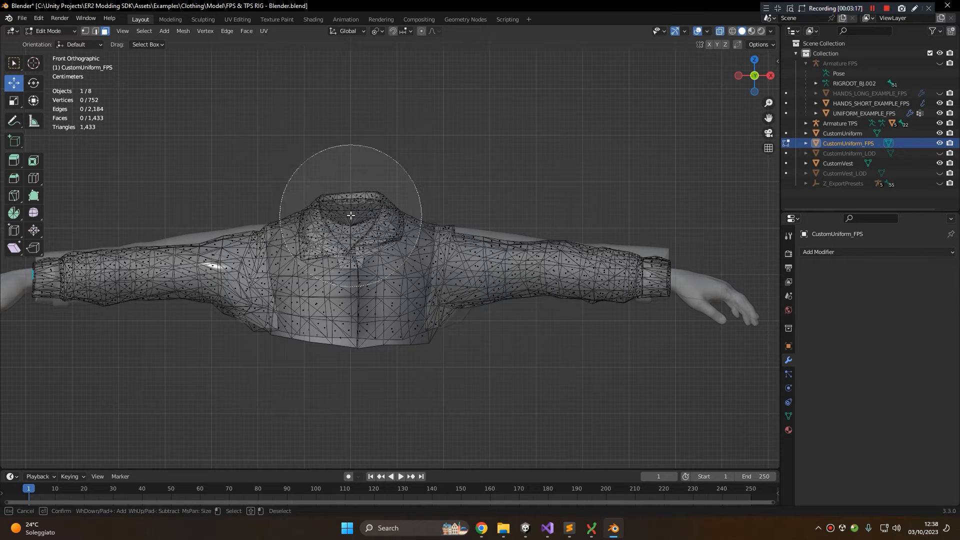
drag(349, 214, 349, 341)
key(Escape)
key(x)
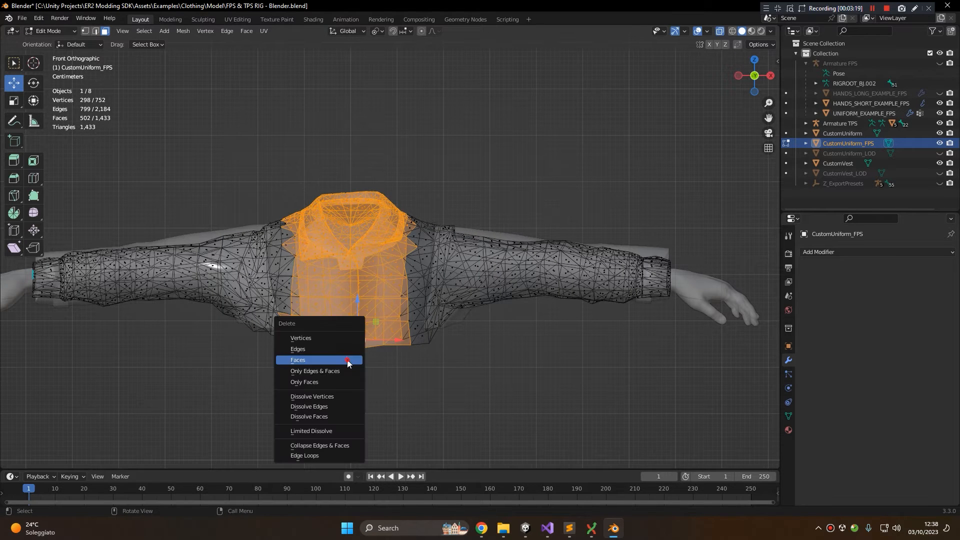
click(348, 360)
- Delete the jagged leftover torso faces at the shoulder end of the wearer's left sleeve
shift+middle_drag(346, 267, 355, 255)
scroll(371, 154, up, 3)
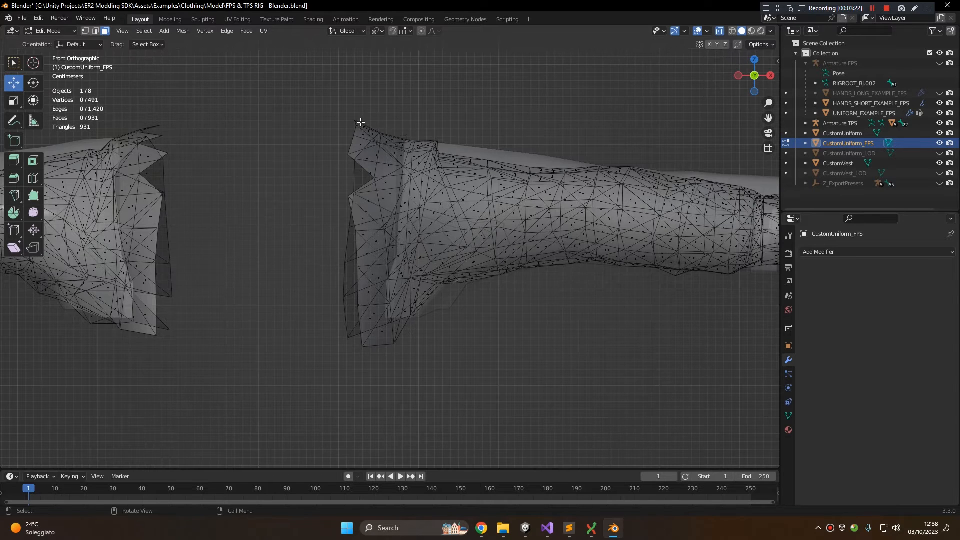
key(c)
mouse_move(356, 112)
mouse_down()
mouse_move(381, 171)
mouse_move(330, 263)
mouse_move(332, 343)
mouse_up()
key(Escape)
key(x)
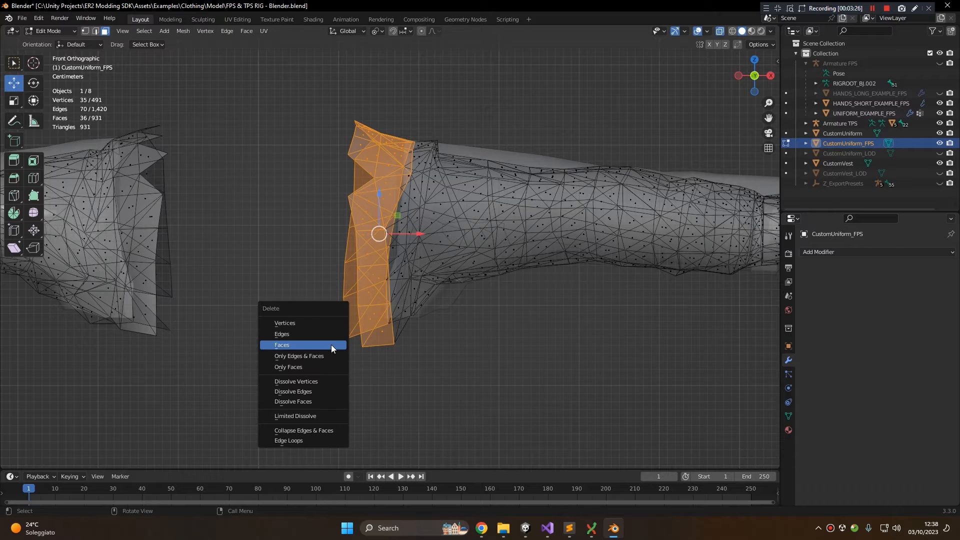
click(331, 344)
- Delete the leftover torso faces at the shoulder end of the wearer's right sleeve, including the stray faces protruding from its cut edge
ctrl+scroll(386, 226, down, 5)
key(c)
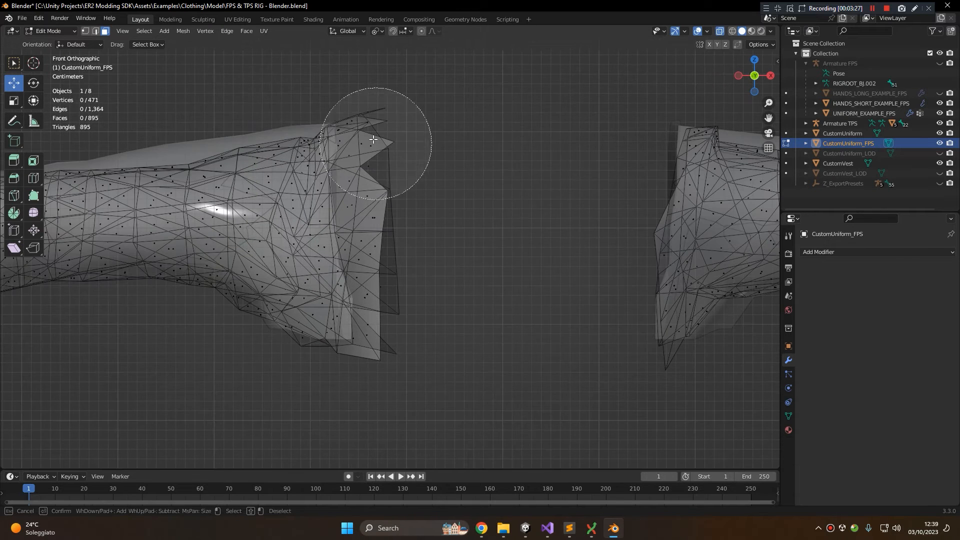
drag(389, 134, 405, 358)
key(Escape)
key(x)
click(406, 355)
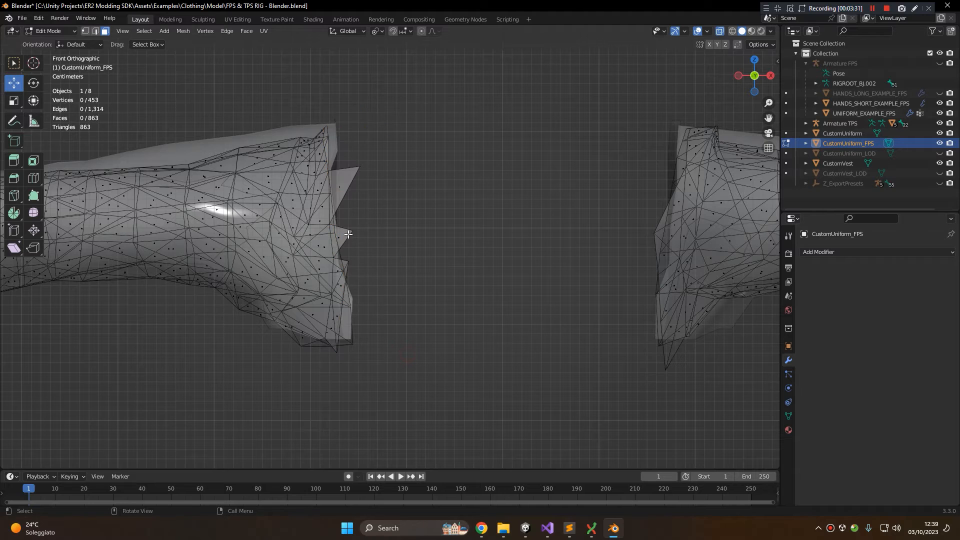
shift+click(345, 184)
key(x)
click(353, 215)
- Examine the cut shoulder openings of both CustomUniform_FPS sleeves from several angles, in and out of mesh editing
middle_drag(353, 215, 352, 219)
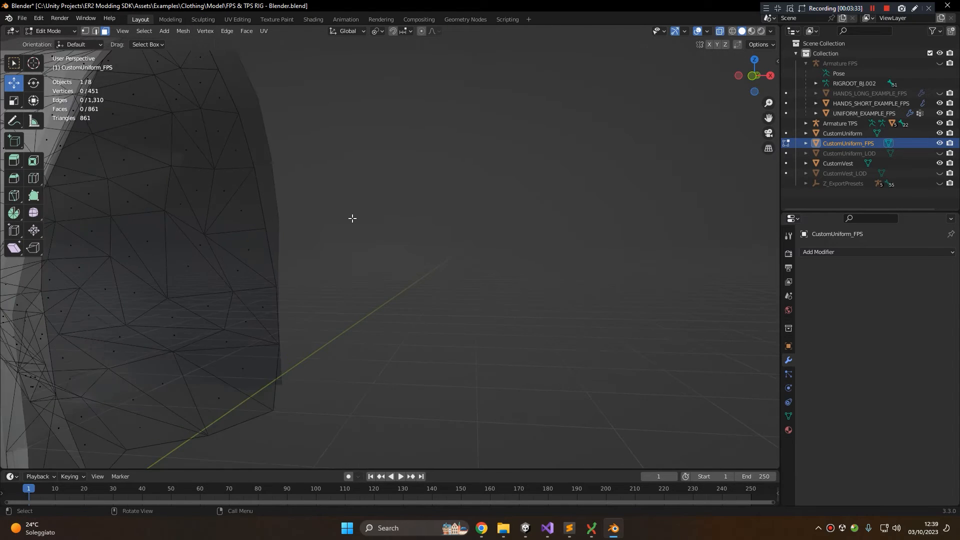
scroll(353, 218, down, 3)
key(Tab)
middle_drag(397, 188, 432, 180)
key(Tab)
scroll(405, 270, up, 3)
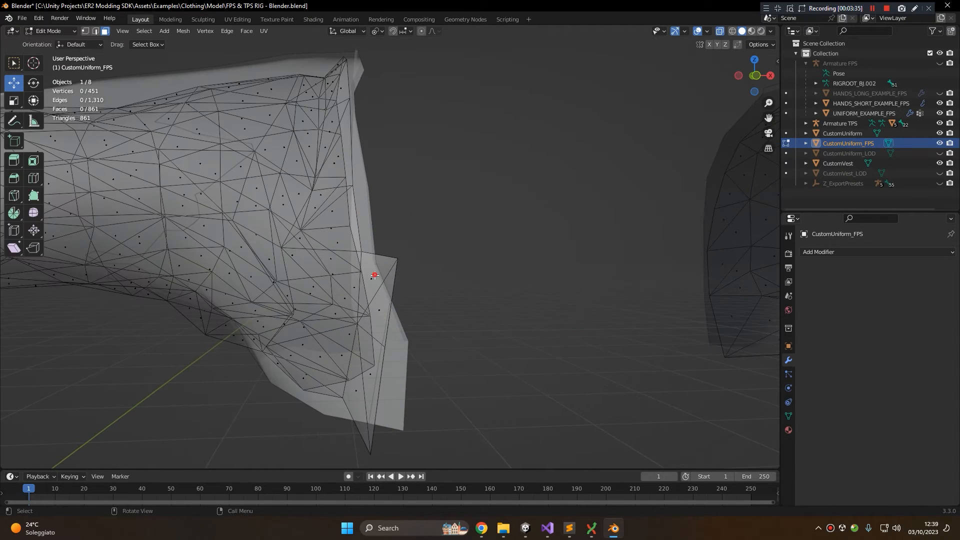
scroll(410, 320, down, 6)
key(Tab)
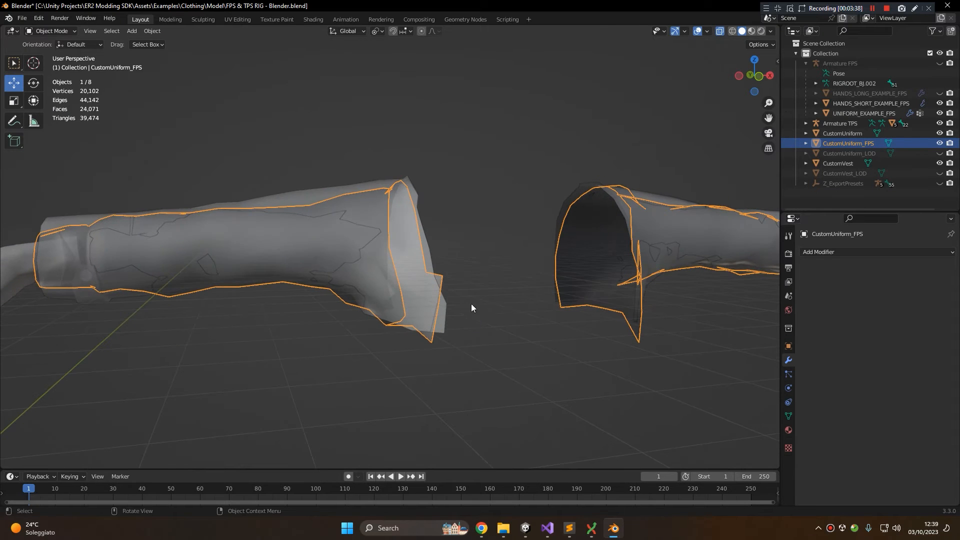
middle_drag(512, 295, 478, 250)
click(503, 229)
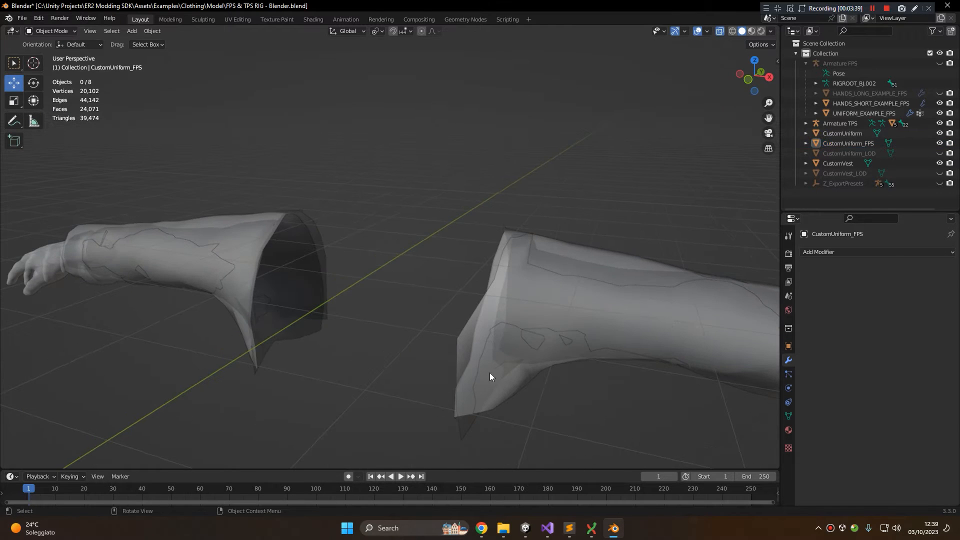
scroll(461, 327, down, 4)
middle_drag(460, 329, 490, 271)
- Hide UNIFORM_EXAMPLE_FPS, turn X-ray off and select the trimmed CustomUniform_FPS sleeves
click(407, 263)
middle_drag(406, 263, 500, 258)
click(940, 113)
middle_drag(651, 160, 769, 31)
click(720, 31)
scroll(334, 222, down, 3)
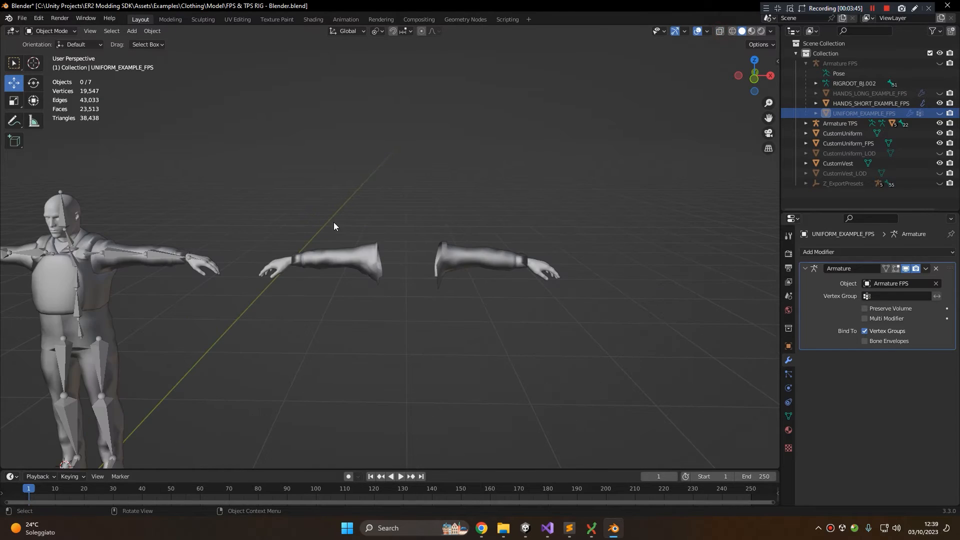
middle_drag(334, 222, 482, 182)
scroll(481, 233, down, 3)
click(446, 244)
scroll(446, 239, up, 3)
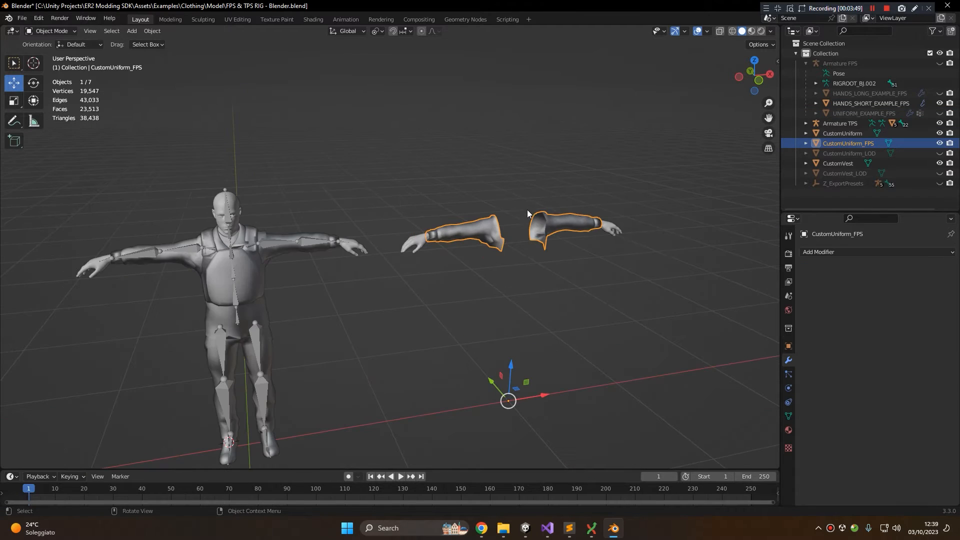
middle_drag(446, 240, 515, 143)
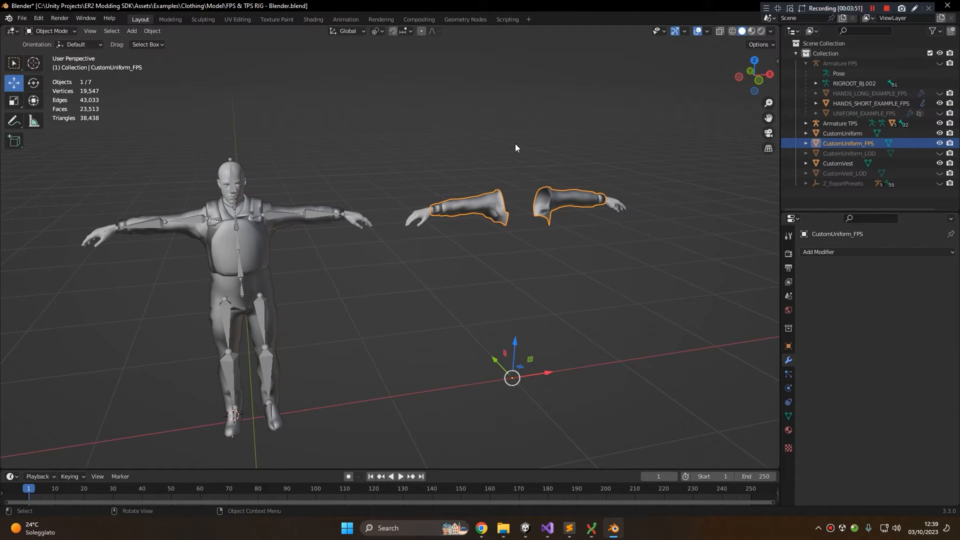
- Unhide CustomUniform_LOD and CustomVest_LOD and move both along X to stand beside the TPS body, opposite the FPS arms
click(940, 153)
click(940, 173)
scroll(347, 221, down, 3)
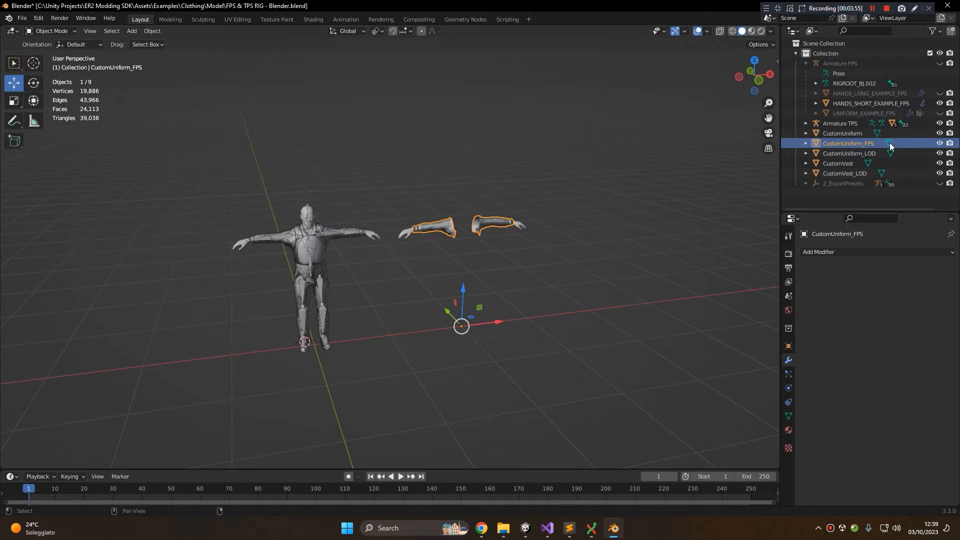
click(863, 155)
click(859, 170)
click(851, 153)
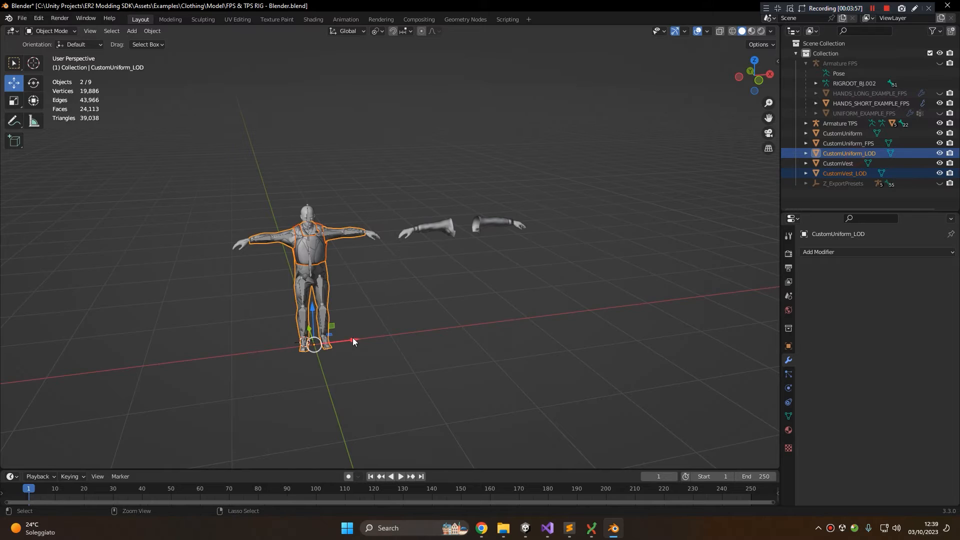
drag(353, 338, 200, 367)
click(255, 340)
- Check the CustomVest_LOD and CustomUniform_LOD meshes by briefly opening each for mesh editing
shift+middle_drag(238, 322, 370, 280)
scroll(287, 229, up, 5)
click(231, 224)
key(Tab)
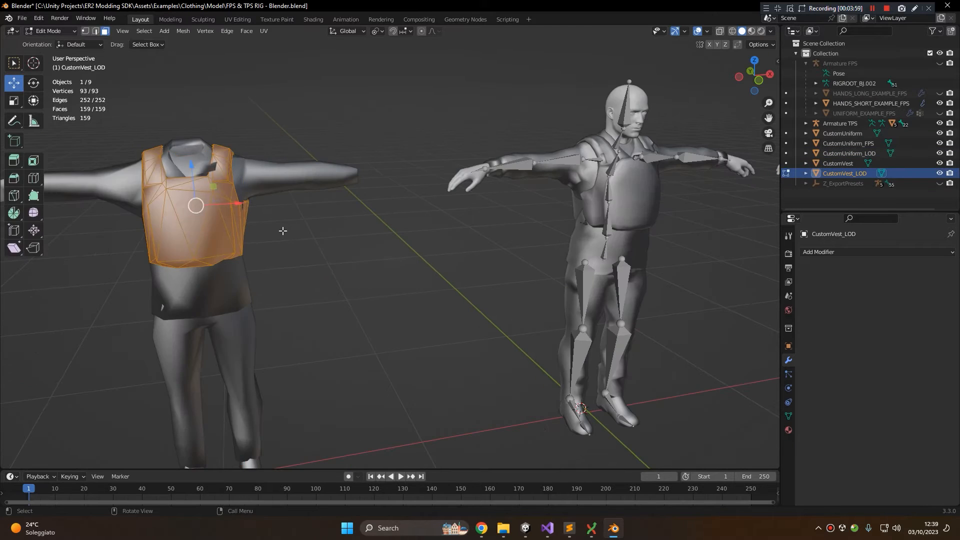
key(Tab)
shift+middle_drag(283, 230, 471, 225)
click(393, 290)
key(Tab)
key(Tab)
scroll(473, 242, down, 5)
- Check the full-detail vest and CustomUniform on the TPS body by briefly opening each for mesh editing
shift+middle_drag(558, 220, 359, 229)
scroll(359, 229, up, 4)
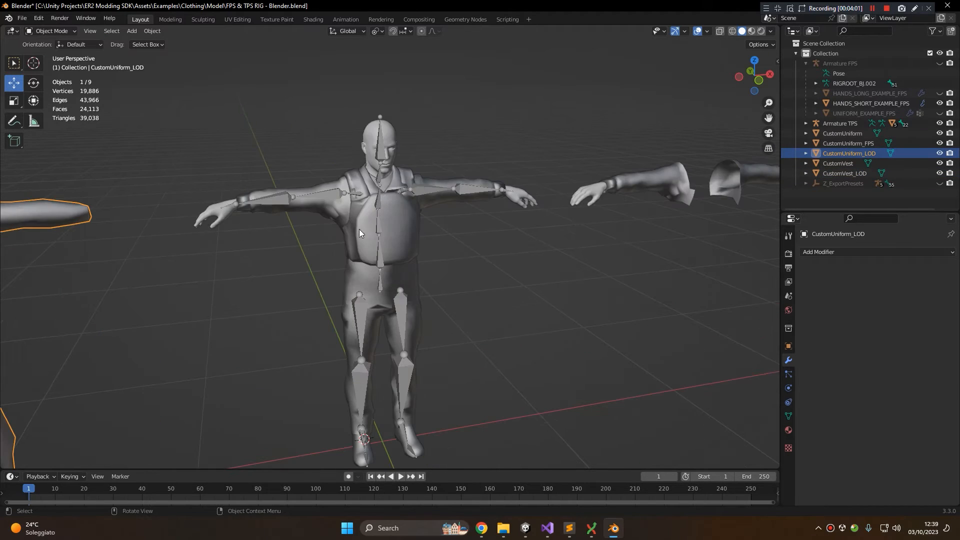
click(379, 243)
key(Tab)
key(Tab)
click(403, 234)
key(Tab)
key(Tab)
click(402, 276)
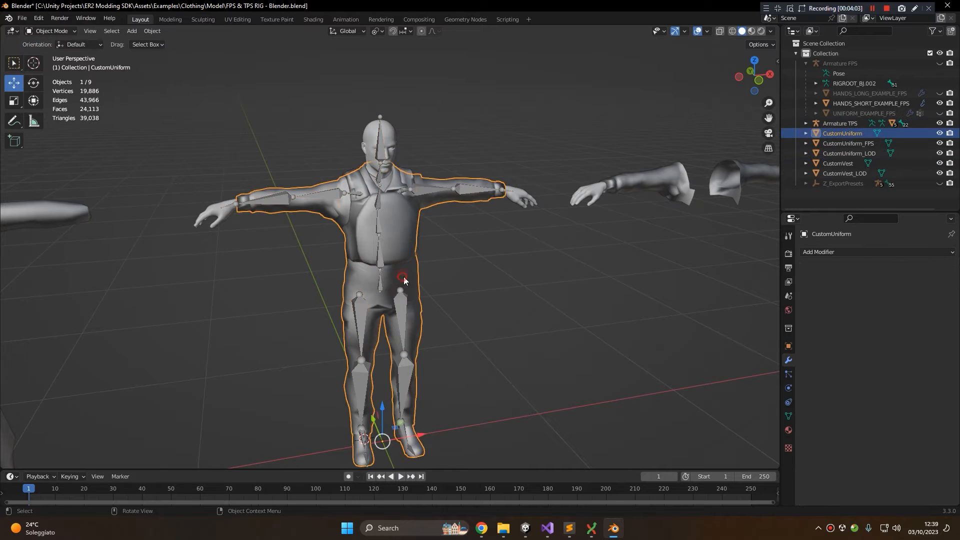
key(Tab)
key(Tab)
- Unhide Armature FPS and inspect the CustomUniform_FPS sleeve mesh around its arms
shift+middle_drag(633, 228, 398, 306)
click(939, 64)
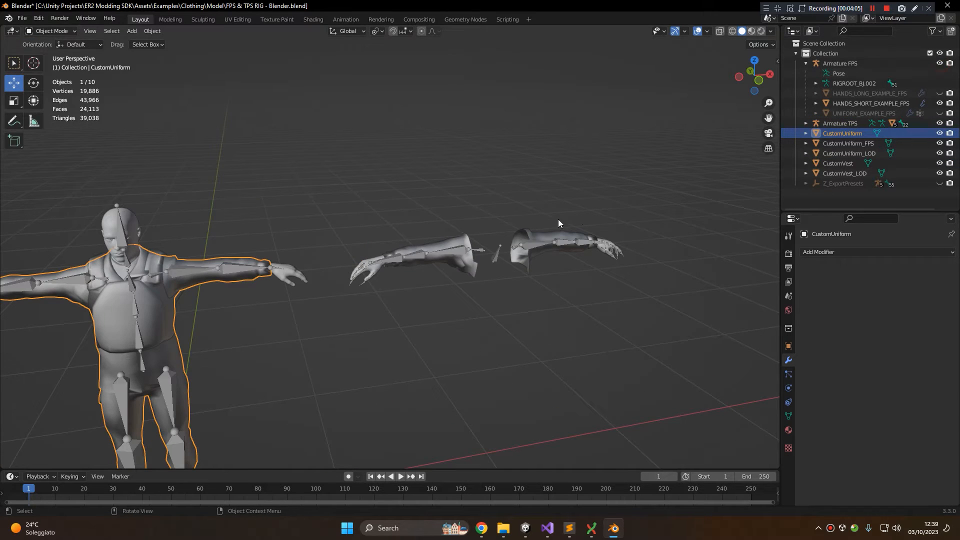
shift+middle_drag(558, 219, 486, 210)
scroll(408, 208, up, 4)
click(379, 216)
scroll(452, 214, up, 2)
scroll(388, 189, down, 8)
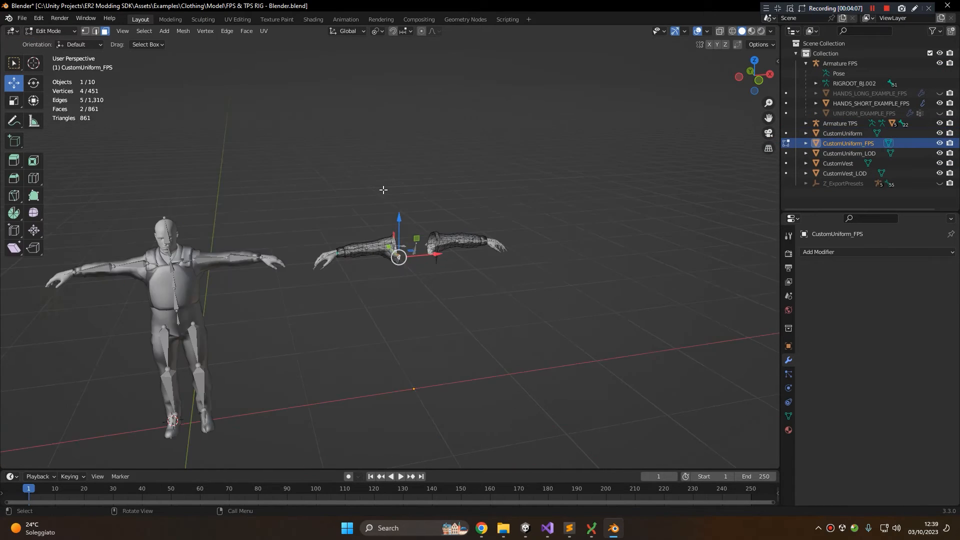
- Try raising CustomUniform, CustomUniform_LOD and CustomUniform_FPS together along Z, and undo the move
scroll(380, 210, up, 1)
click(348, 265)
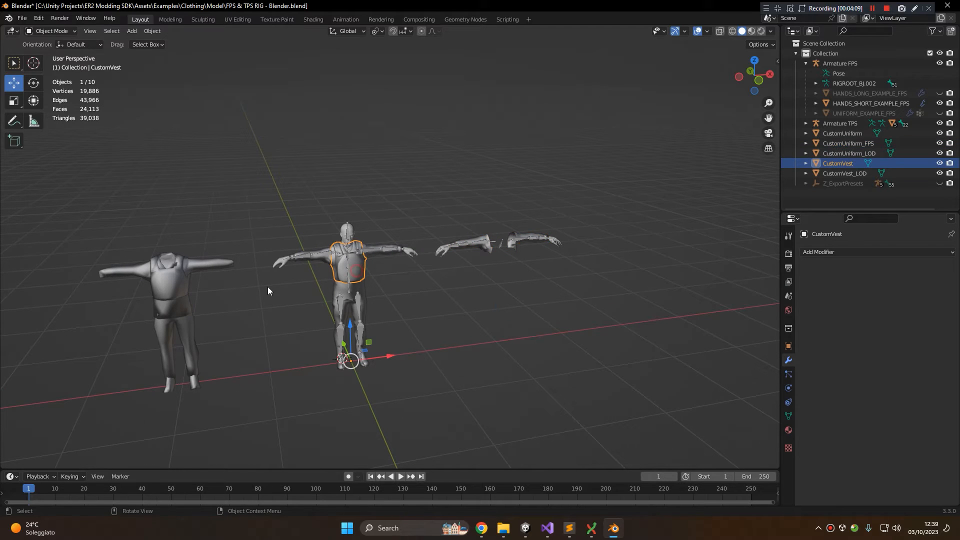
click(170, 289)
click(338, 291)
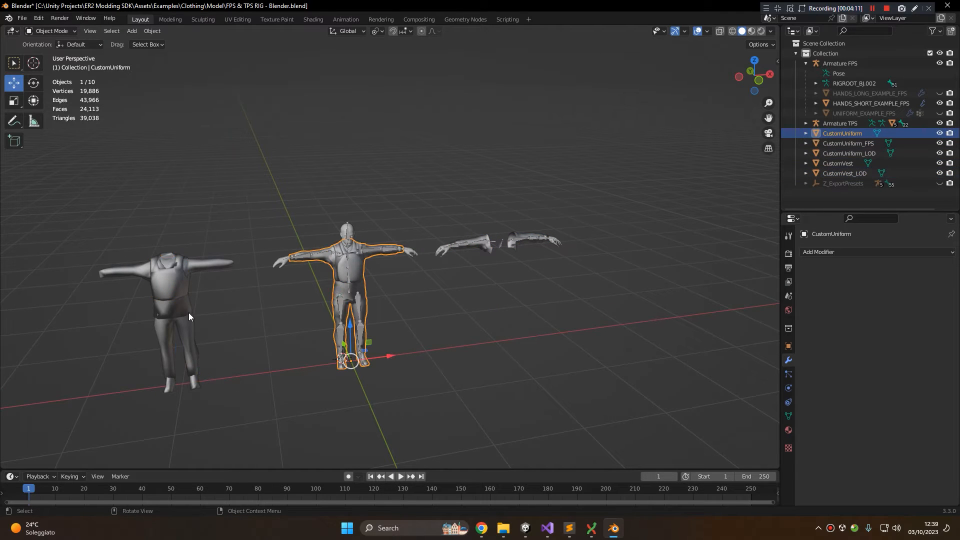
shift+click(188, 313)
shift+click(484, 239)
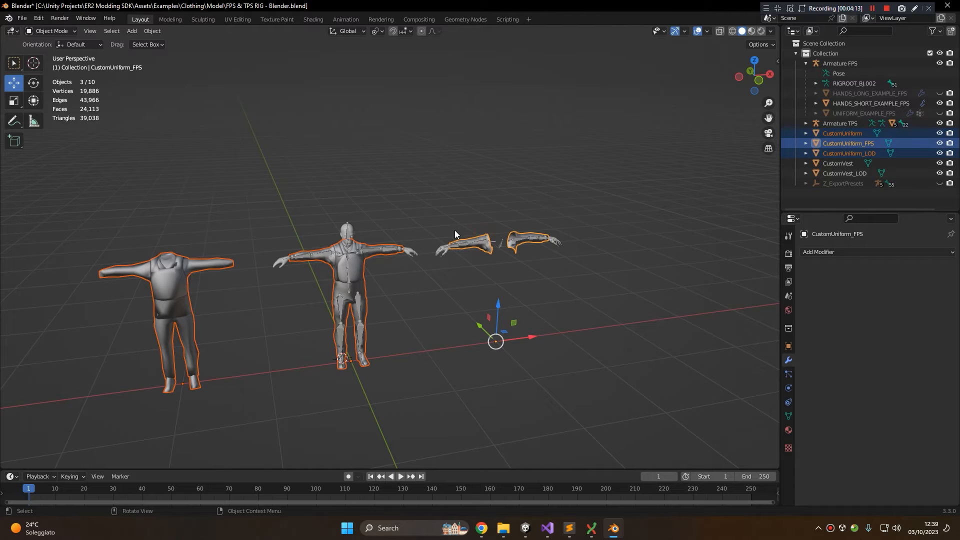
scroll(598, 332, up, 4)
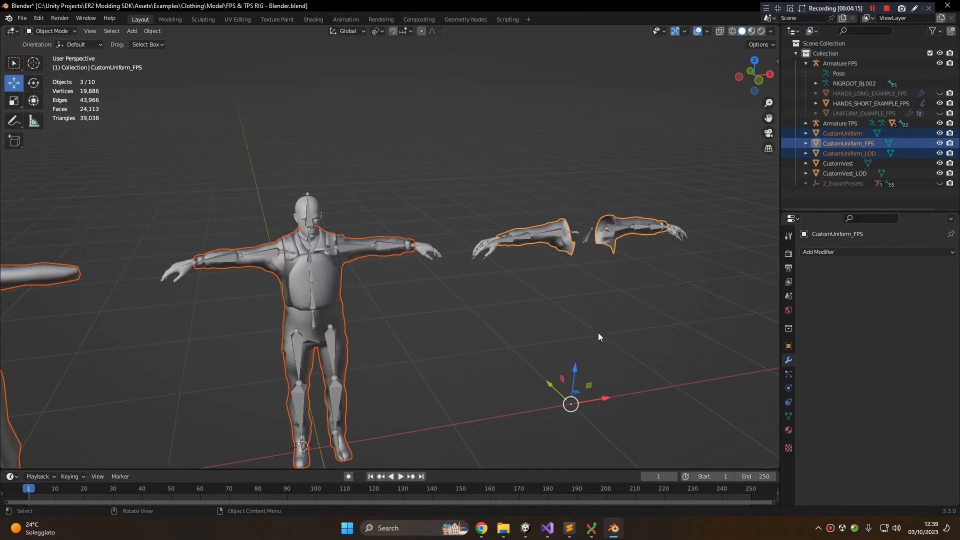
scroll(511, 314, down, 4)
key(g)
key(z)
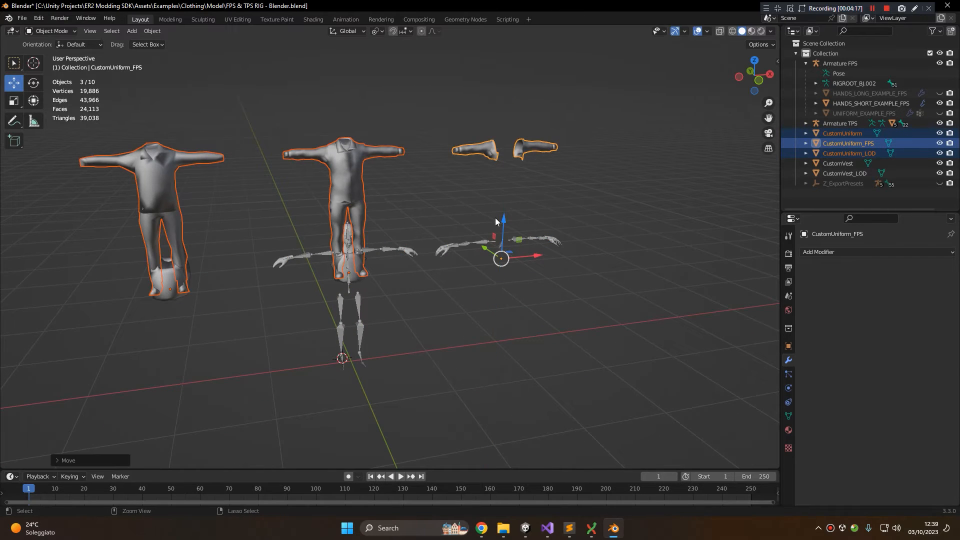
key(Escape)
- Select CustomVest and CustomVest_LOD and raise both along Z above their bodies
click(165, 269)
shift+click(350, 269)
click(350, 269)
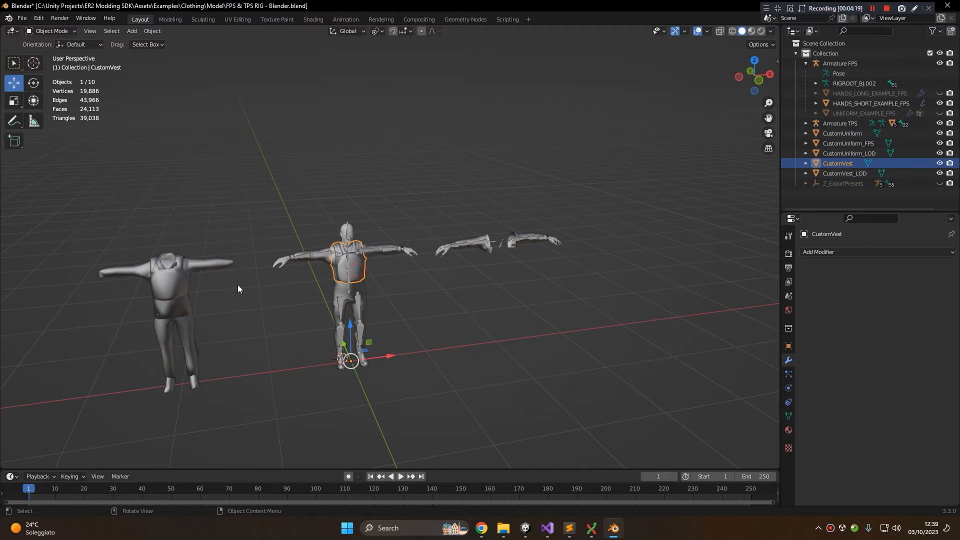
shift+click(186, 286)
key(g)
key(z)
click(174, 248)
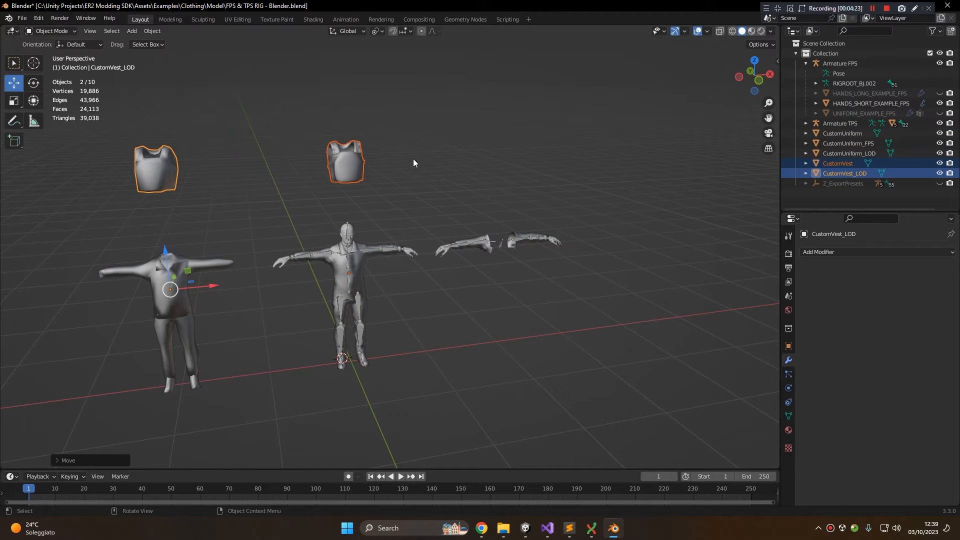
- Undo the upward move of CustomVest and CustomVest_LOD, and clear the selection
key(ctrl+z)
shift+middle_drag(152, 214, 369, 175)
scroll(420, 168, up, 5)
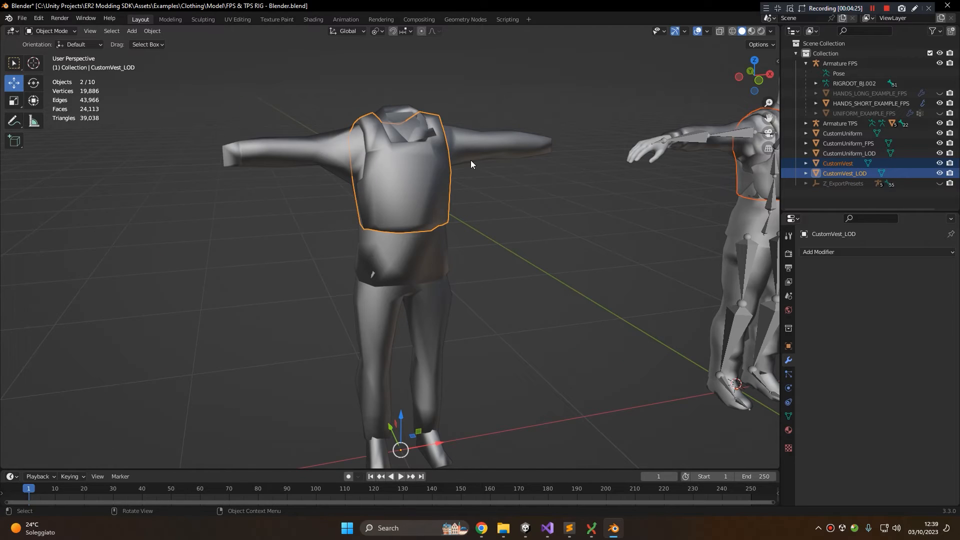
click(521, 193)
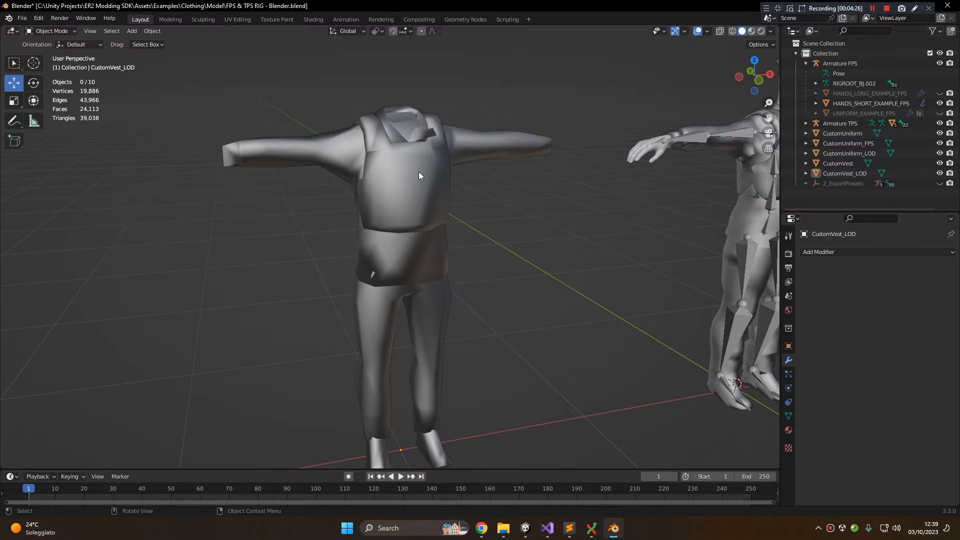
- Move CustomVest_LOD and CustomUniform_LOD together along X onto the TPS body at the origin
click(394, 222)
scroll(395, 222, down, 6)
shift+middle_drag(410, 233, 259, 262)
shift+click(259, 266)
key(g)
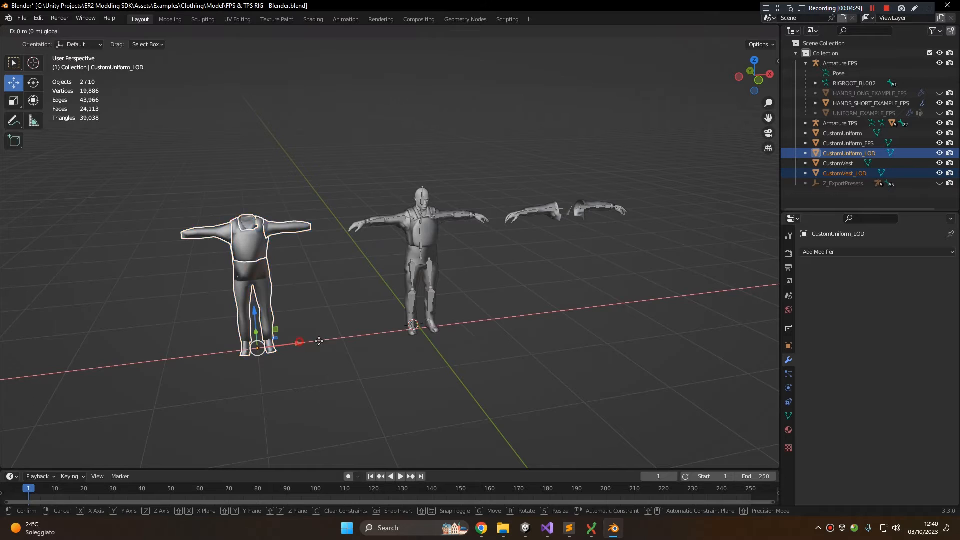
click(488, 328)
click(557, 276)
scroll(337, 256, up, 8)
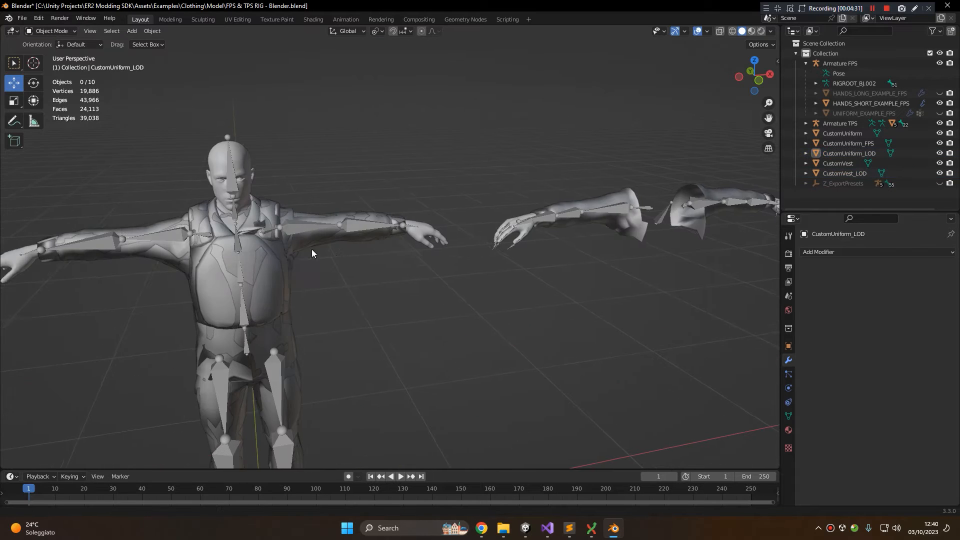
shift+middle_drag(311, 249, 324, 239)
scroll(595, 205, down, 4)
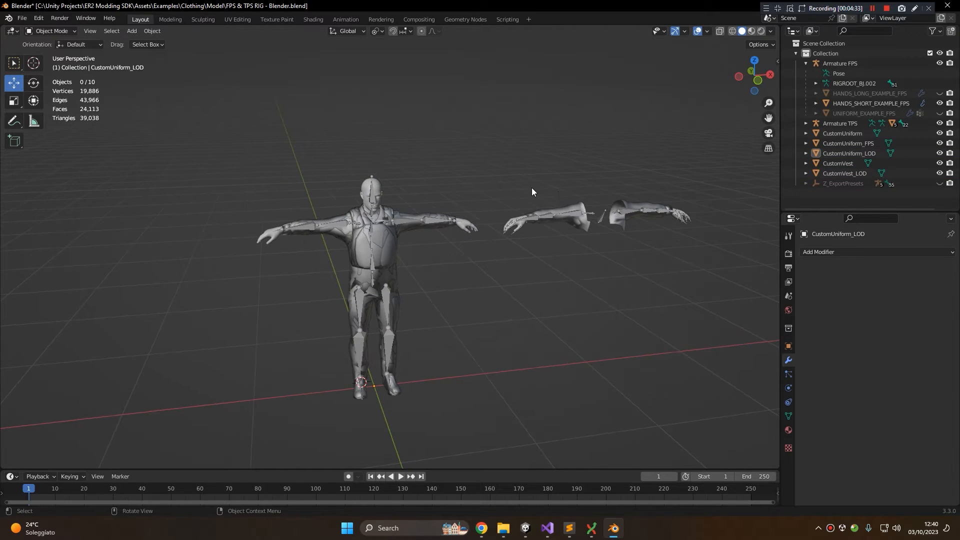
- Switch to Unity and examine the FPS & TPS RIG - Blender file in the Clothing Model folder
click(533, 523)
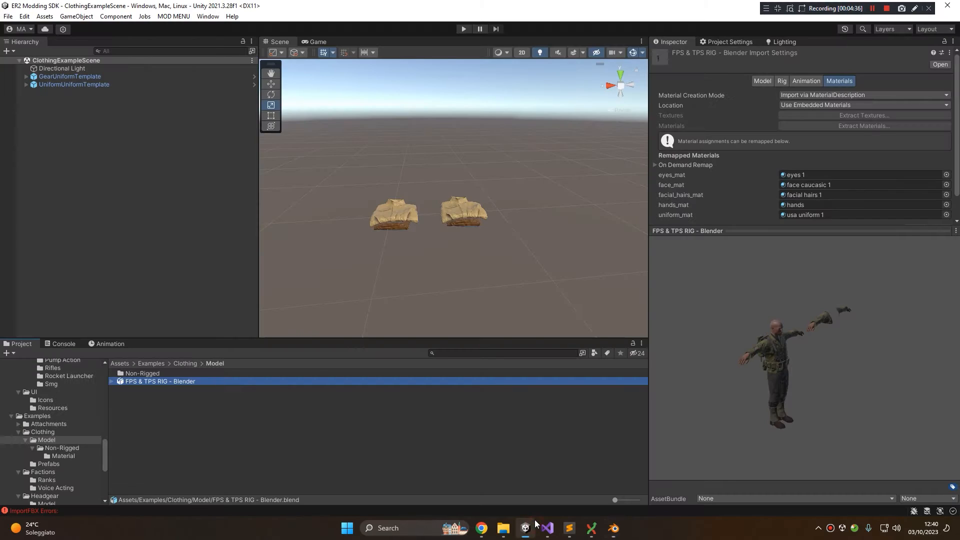
click(163, 382)
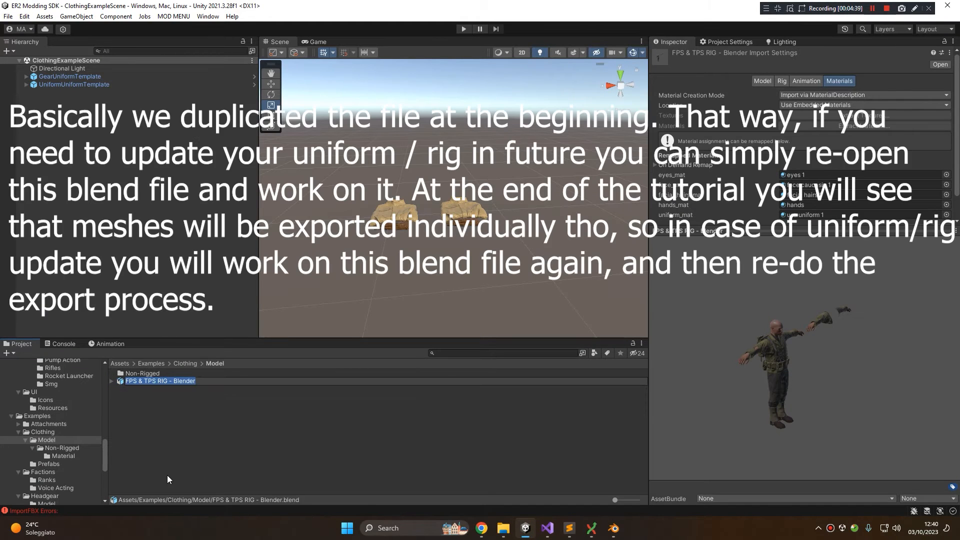
click(203, 416)
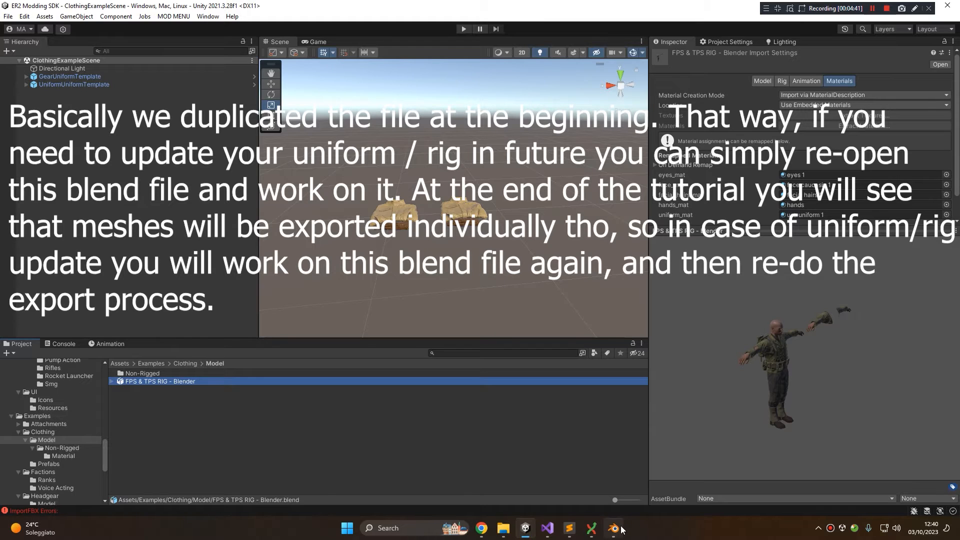
mouse_move(622, 530)
scroll(95, 406, up, 10)
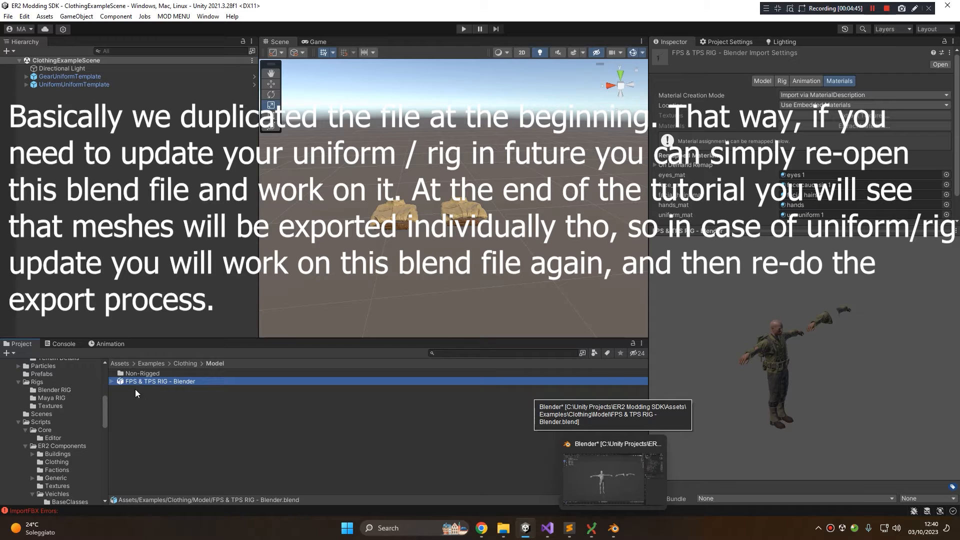
- Return to Blender and save the FPS & TPS RIG - Blender file
click(613, 478)
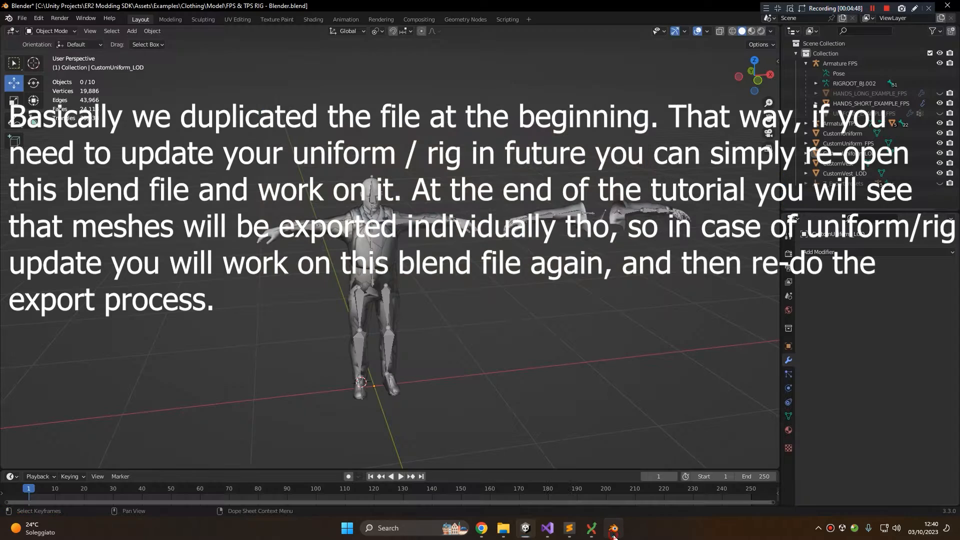
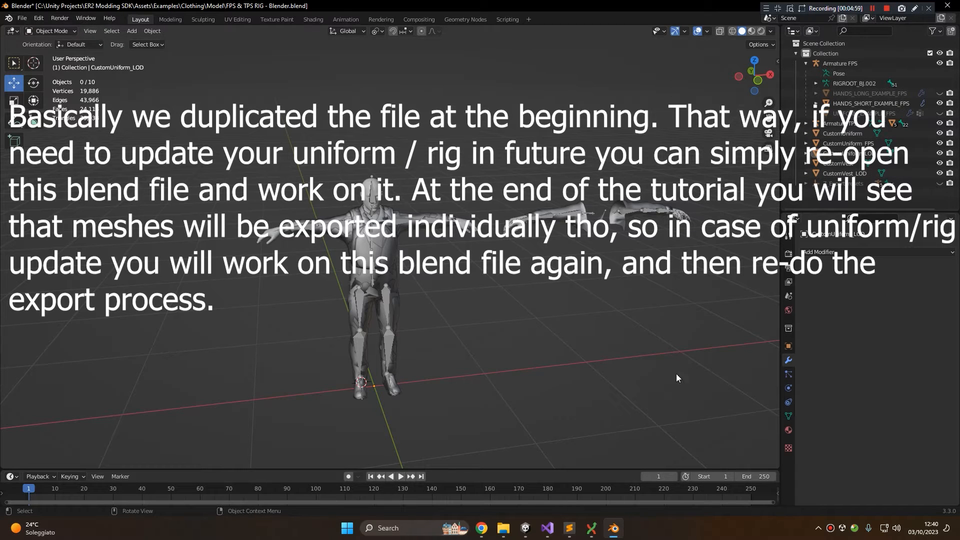
click(613, 534)
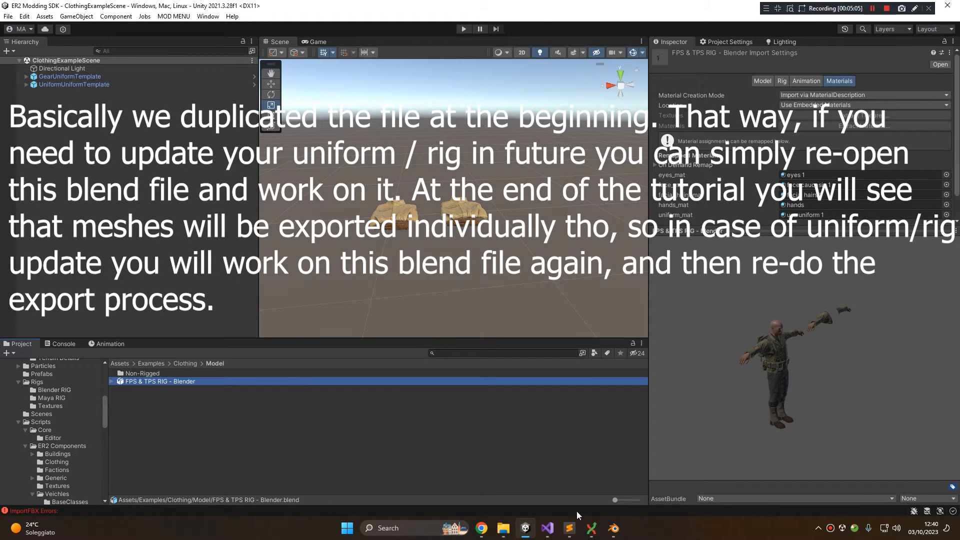
click(614, 529)
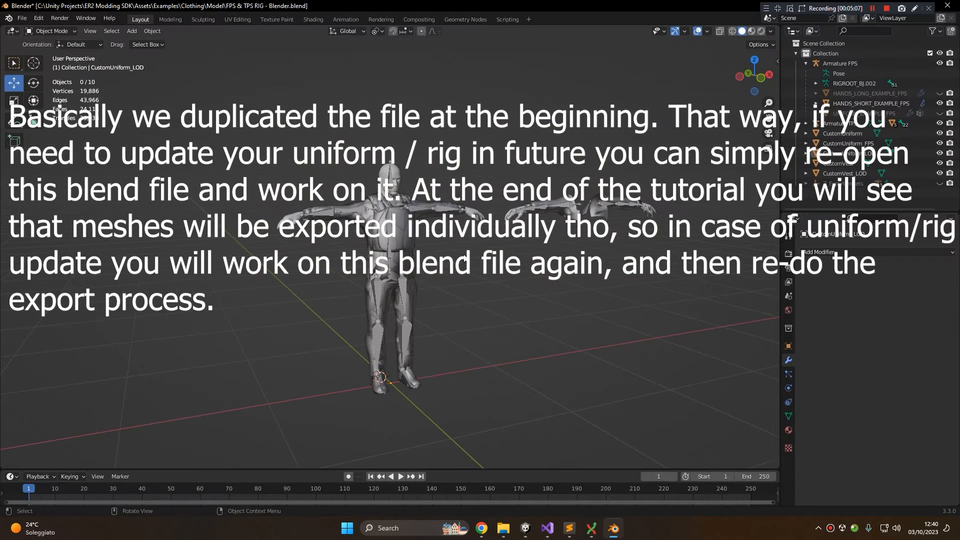
key(ctrl+s)
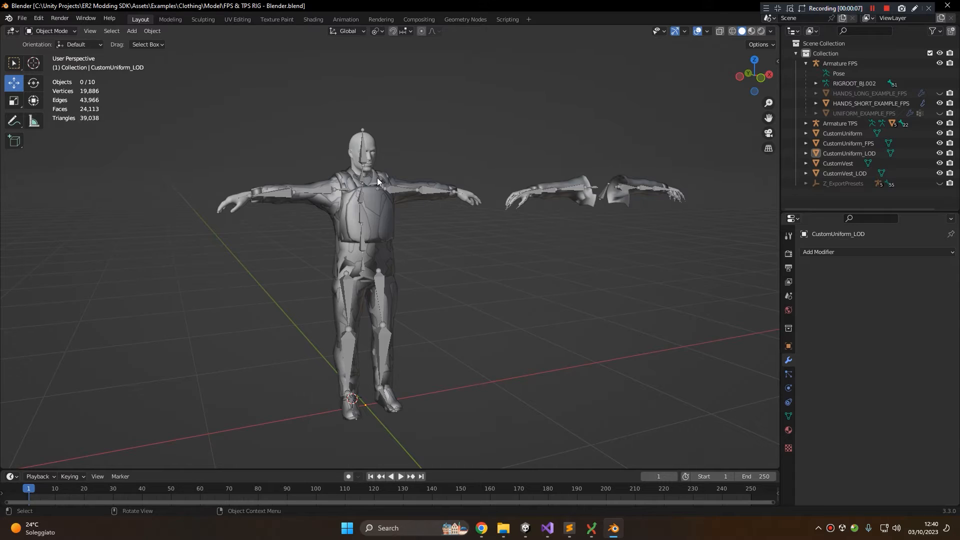
- Review the five custom clothing meshes, Armature TPS and Armature FPS by selecting the mesh group and each armature in turn
scroll(389, 202, up, 3)
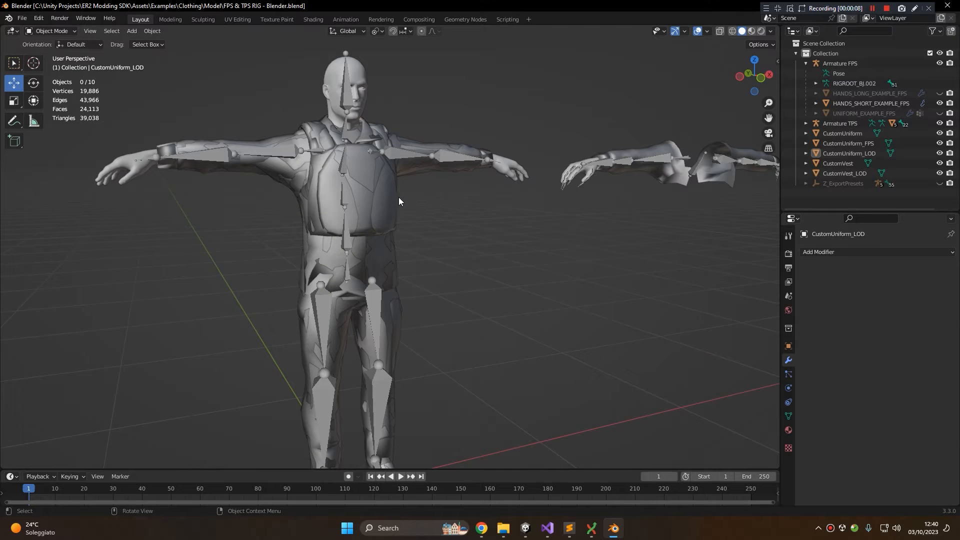
click(843, 133)
shift+click(847, 172)
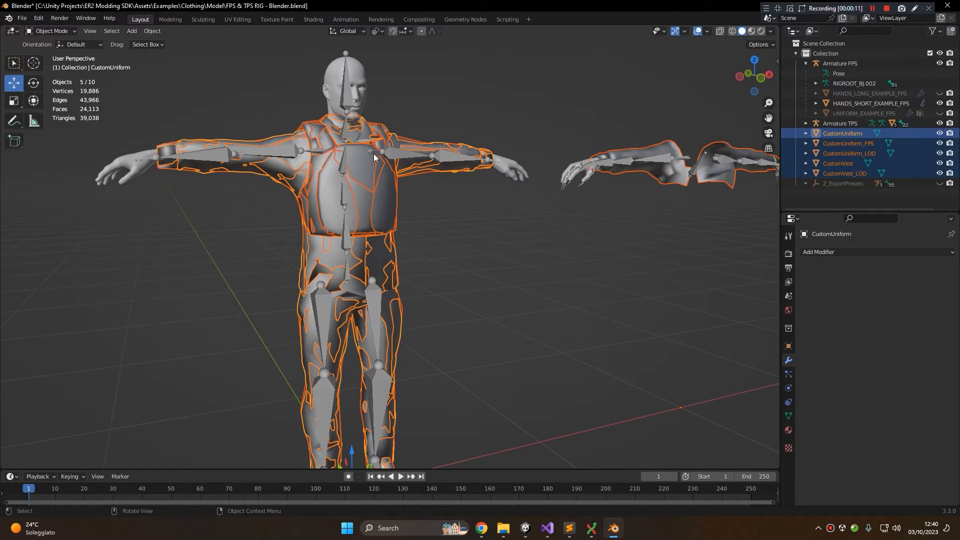
click(401, 146)
scroll(565, 159, up, 5)
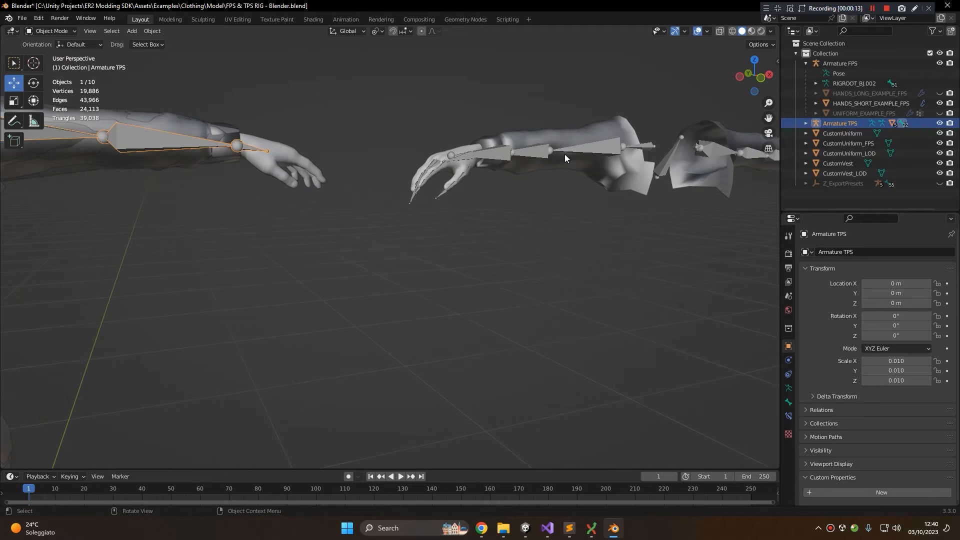
click(569, 136)
click(590, 148)
scroll(290, 224, down, 5)
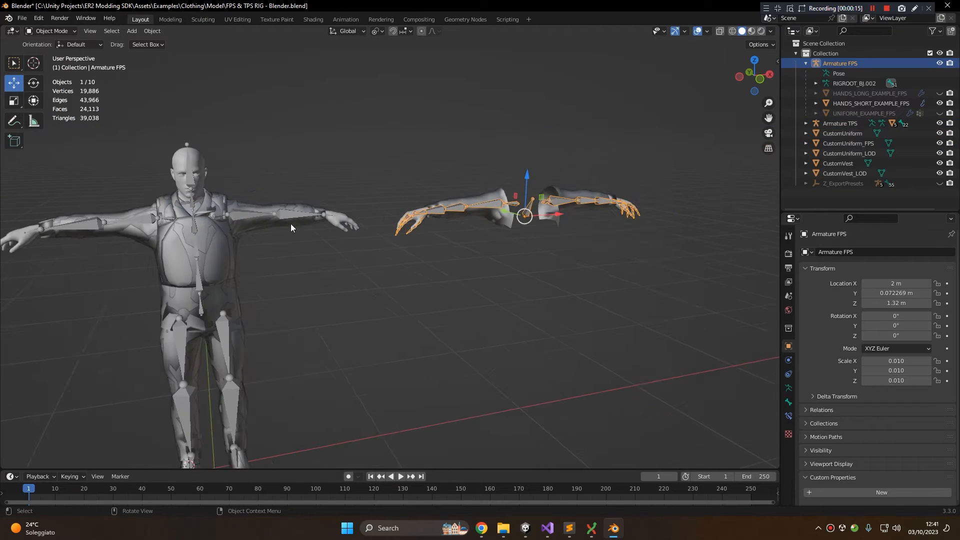
middle_drag(290, 224, 464, 191)
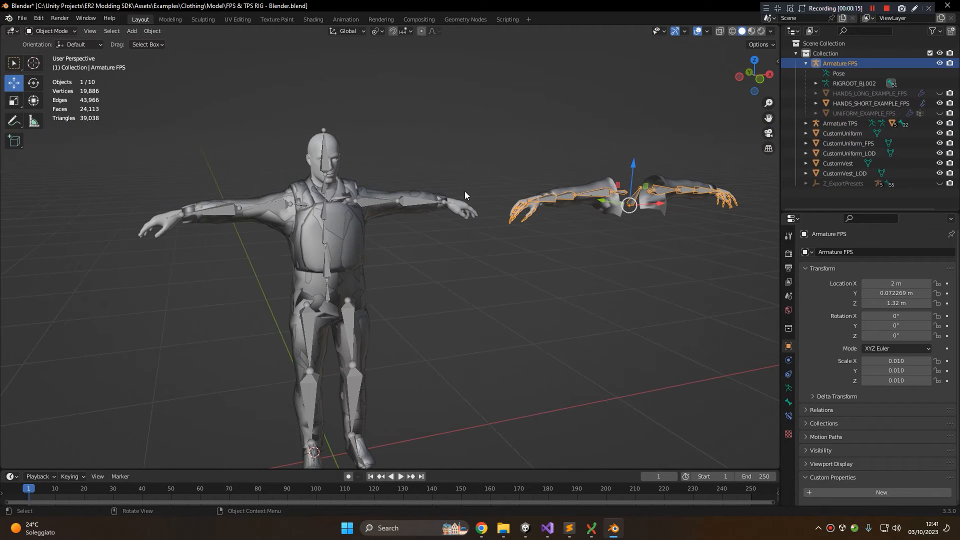
- Parent CustomUniform, CustomUniform_LOD, CustomVest and CustomVest_LOD to Armature TPS with automatic weights, leaving out CustomUniform_FPS
click(807, 63)
click(842, 83)
shift+click(847, 123)
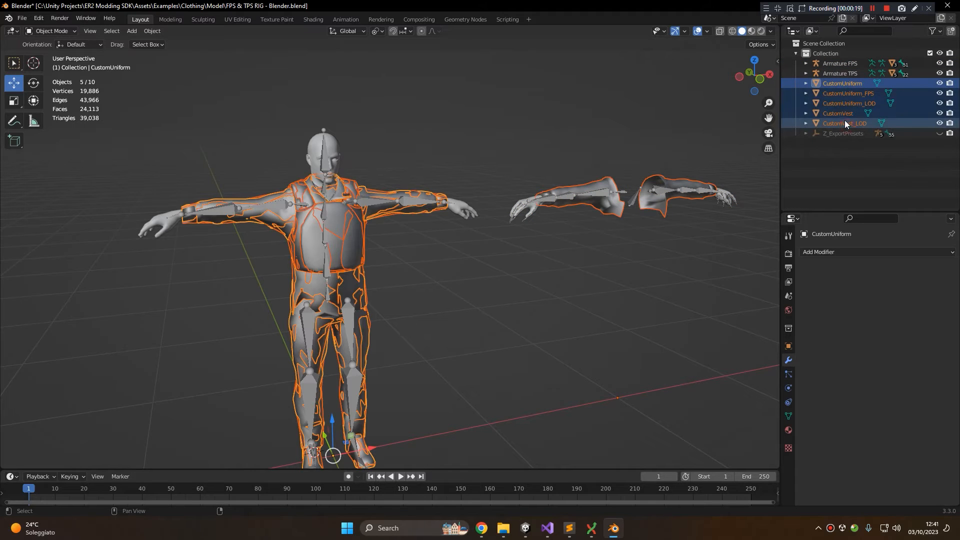
ctrl+click(844, 93)
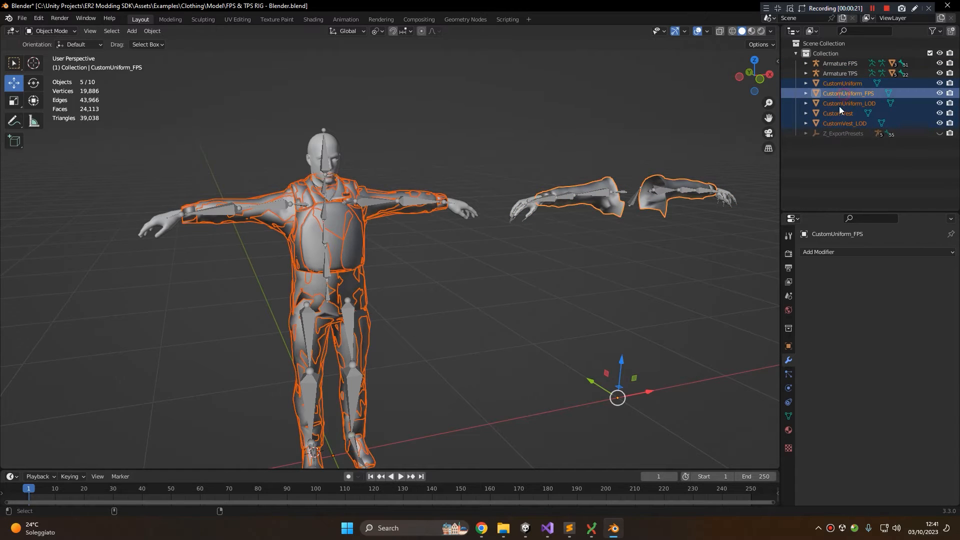
shift+middle_drag(353, 229, 413, 246)
scroll(425, 224, up, 3)
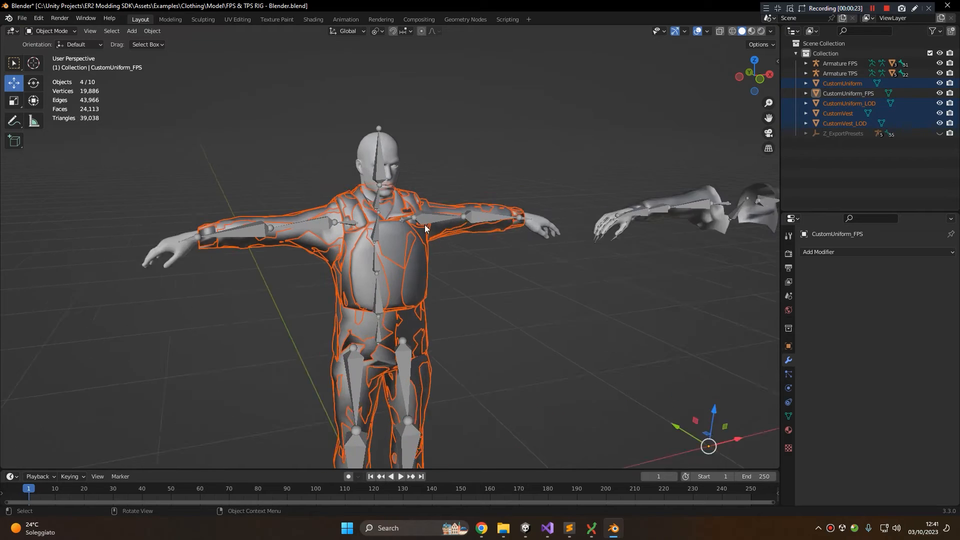
shift+click(452, 210)
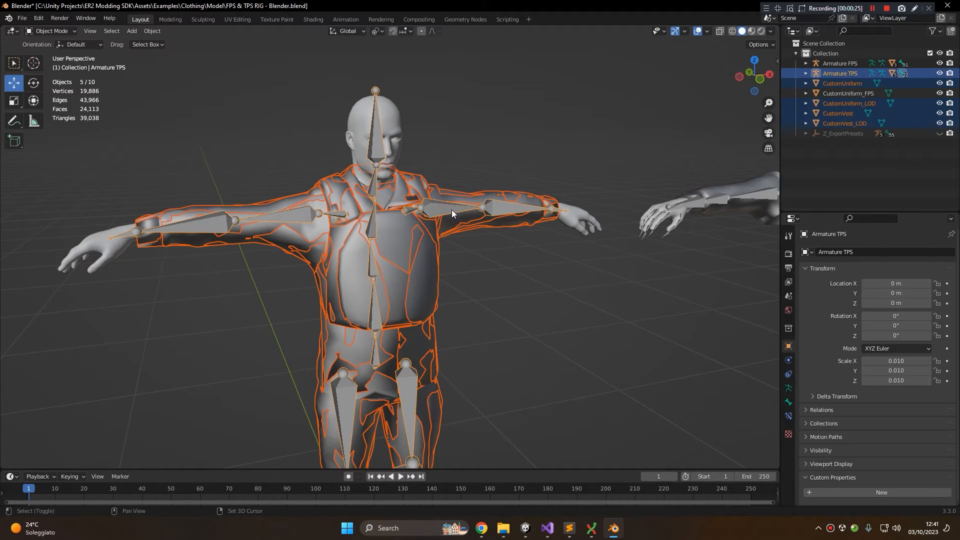
key(ctrl+p)
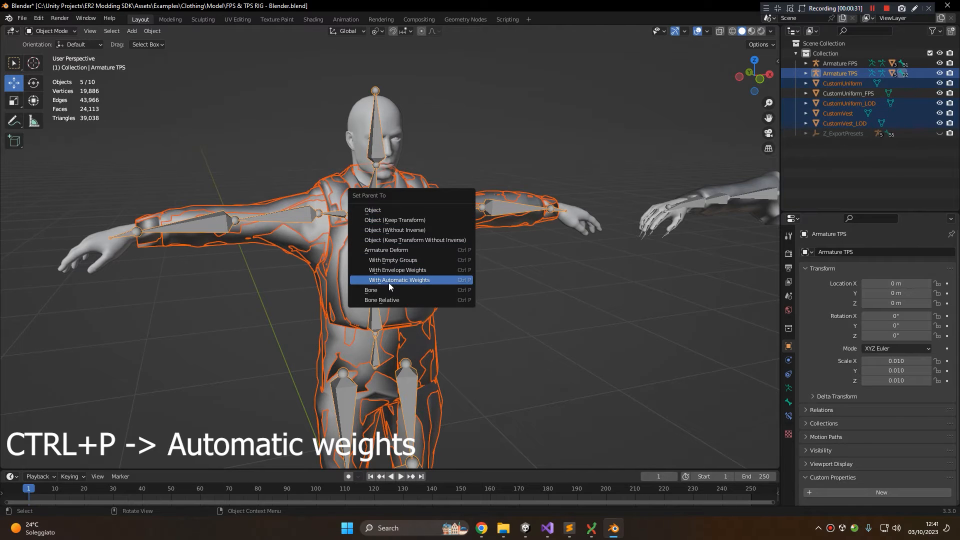
click(435, 280)
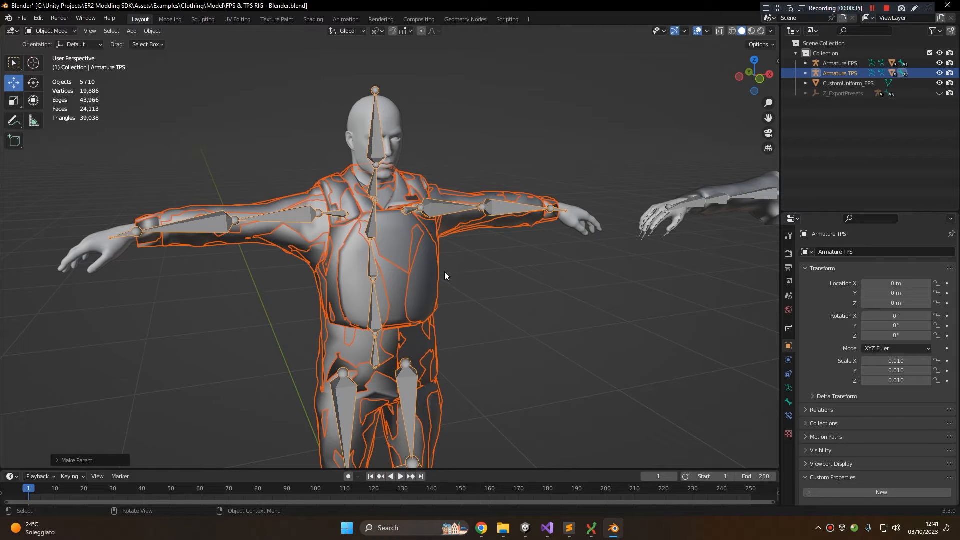
- Check the Armature modifier on CustomVest, and put Armature TPS in Pose Mode
click(432, 288)
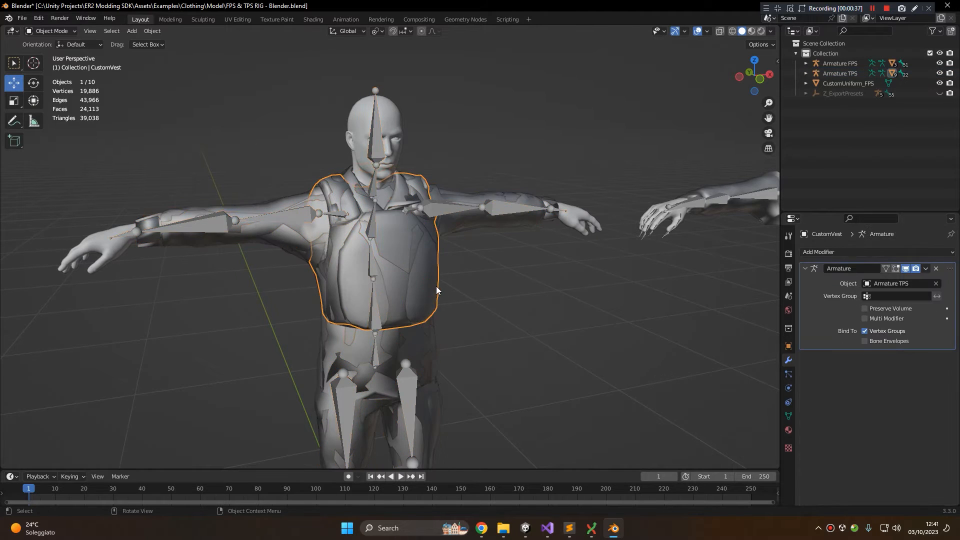
middle_drag(463, 218, 410, 214)
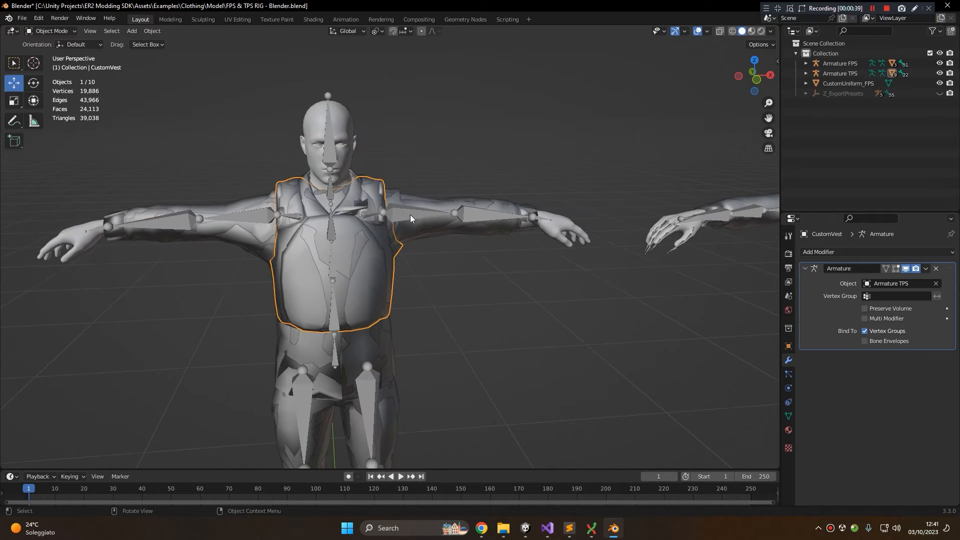
click(355, 250)
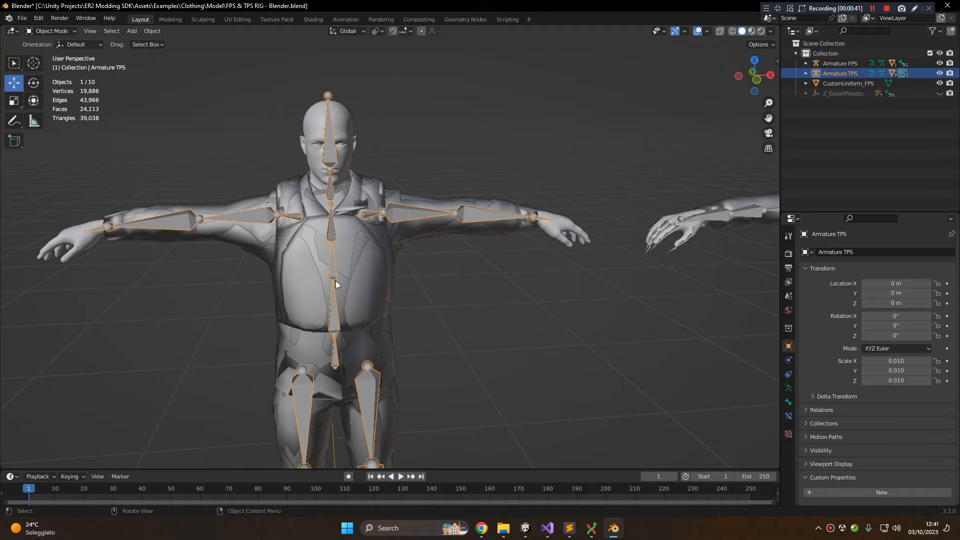
shift+middle_drag(335, 281, 387, 224)
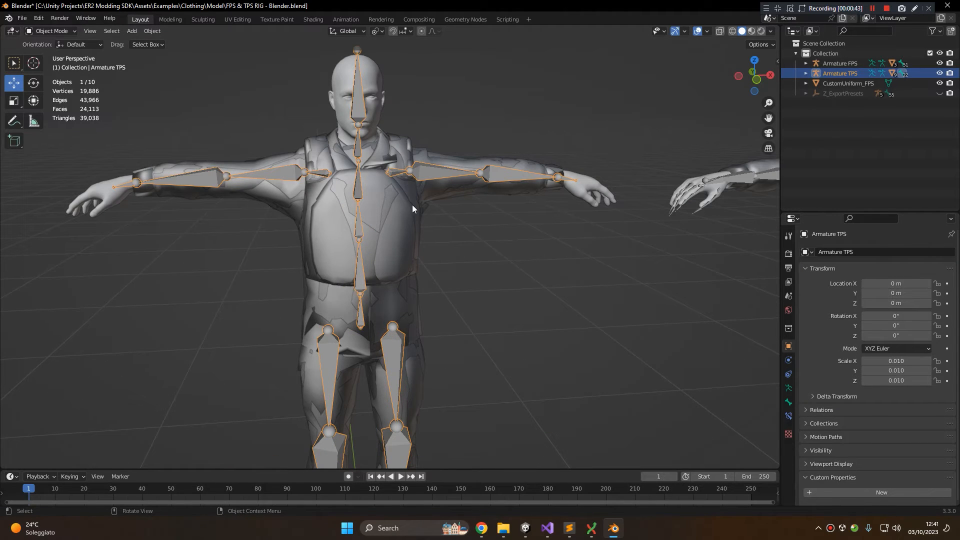
click(50, 31)
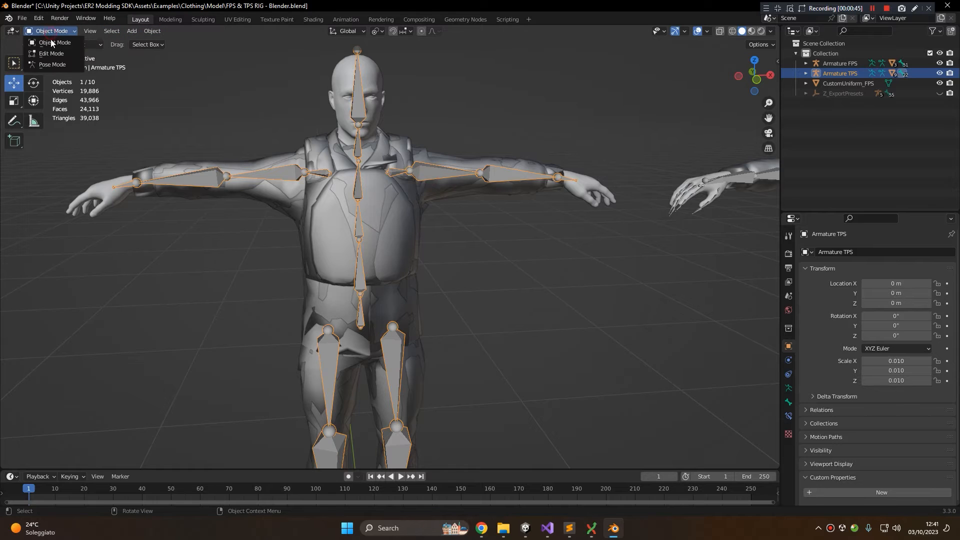
click(55, 65)
- Test the sleeve deformation by rotating the left upper arm, forearm and hand bones one at a time, cancelling each rotation
click(451, 185)
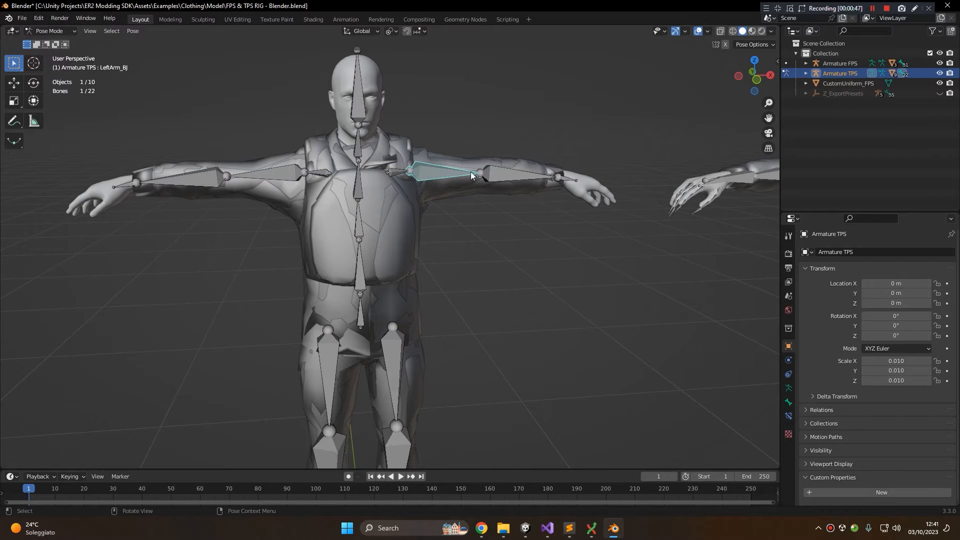
key(r)
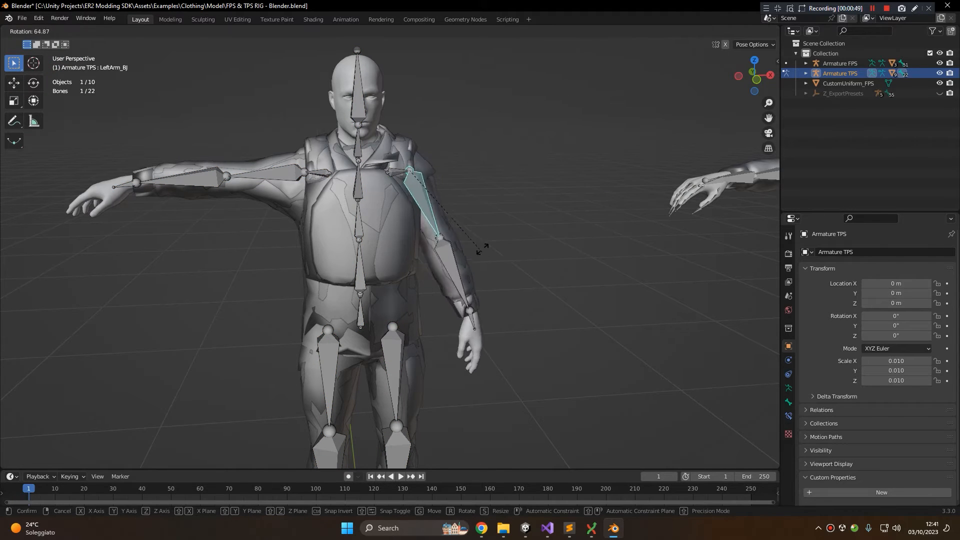
right_click(504, 286)
click(501, 186)
key(r)
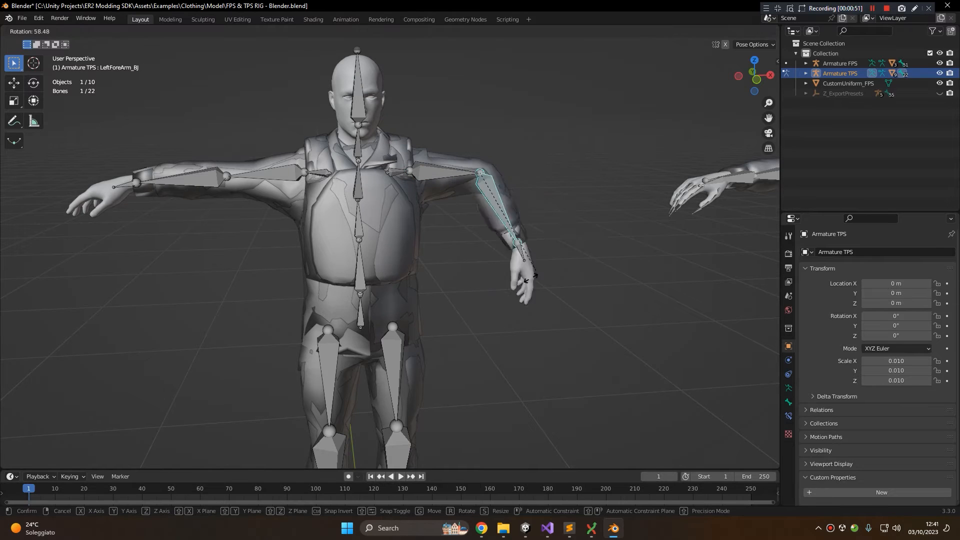
right_click(579, 181)
click(575, 180)
key(r)
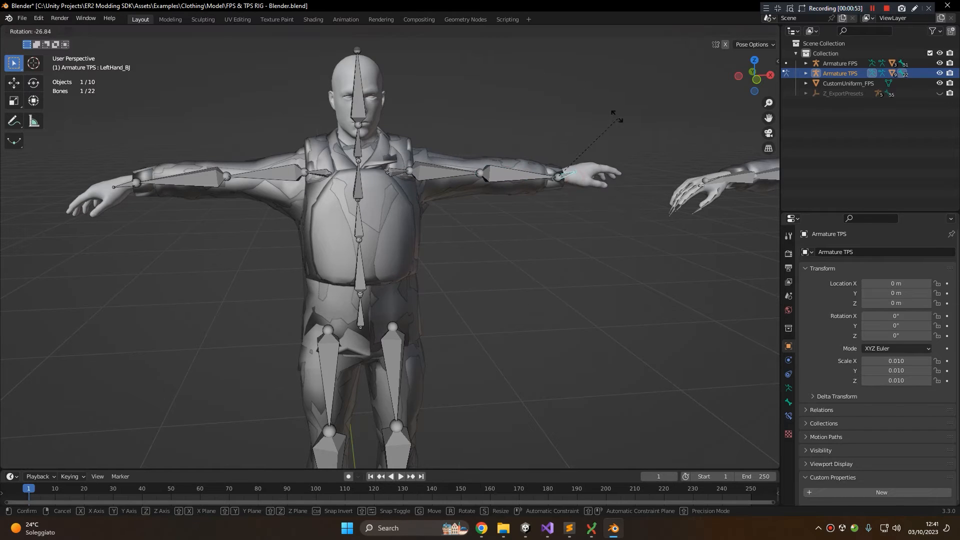
right_click(640, 172)
- Test the torso and leg deformation by rotating the CenterSpine1 and left upper leg bones in turn, cancelling each rotation
click(357, 223)
key(r)
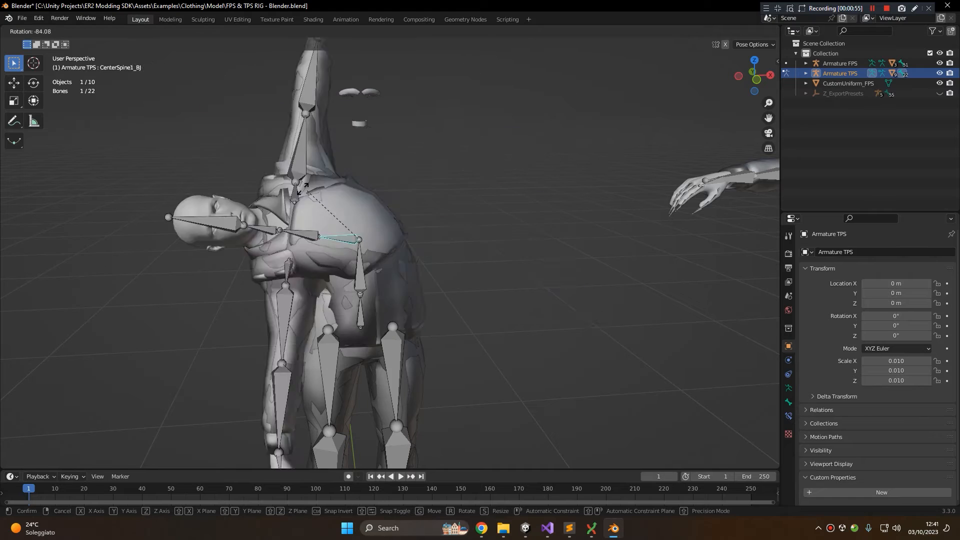
right_click(438, 340)
click(394, 379)
key(r)
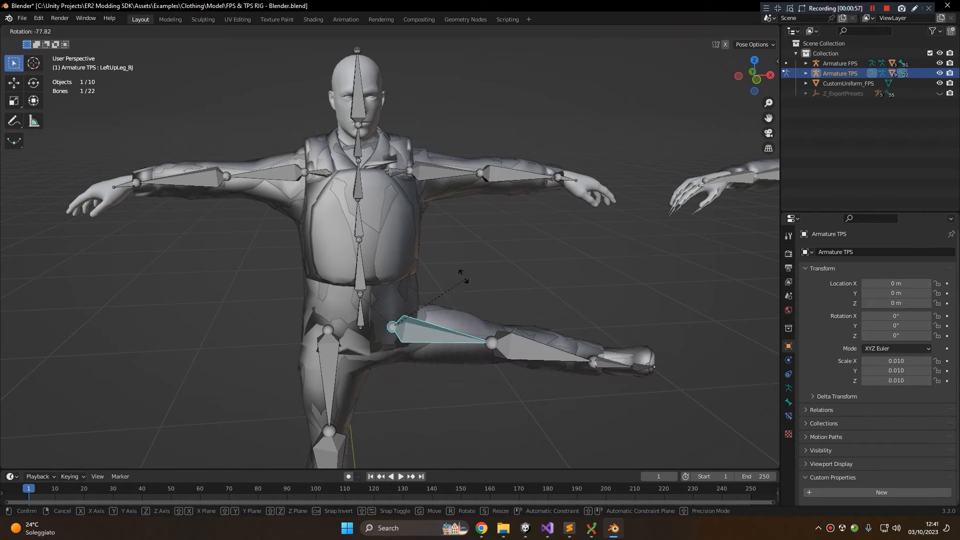
right_click(337, 346)
- Examine the deformation around the waist by rotating the lower CenterSpine bone twice, cancelling both rotations
click(370, 268)
middle_drag(371, 268, 522, 200)
scroll(522, 200, up, 3)
key(r)
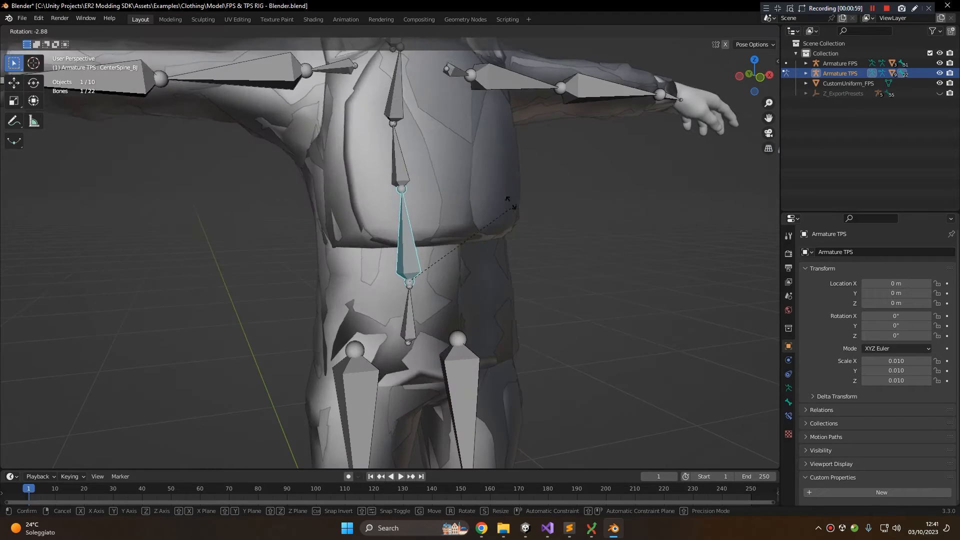
right_click(638, 292)
key(r)
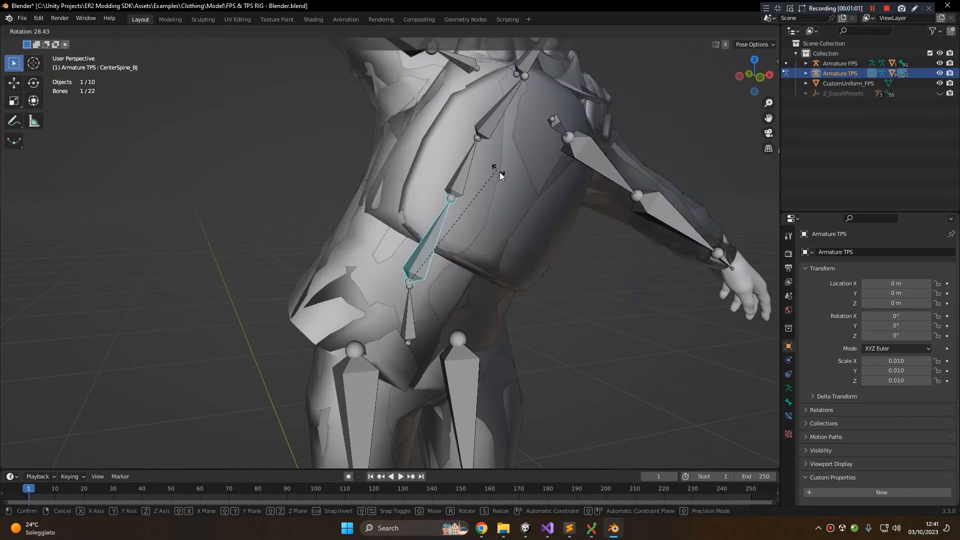
right_click(500, 172)
- Deselect the bones and return Armature TPS to Object Mode
click(376, 145)
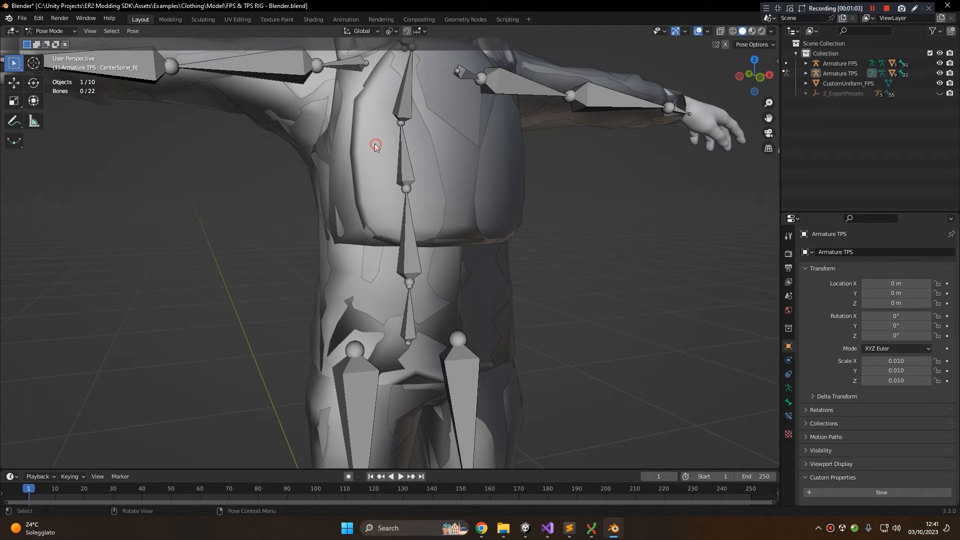
click(55, 31)
click(53, 42)
key(Home)
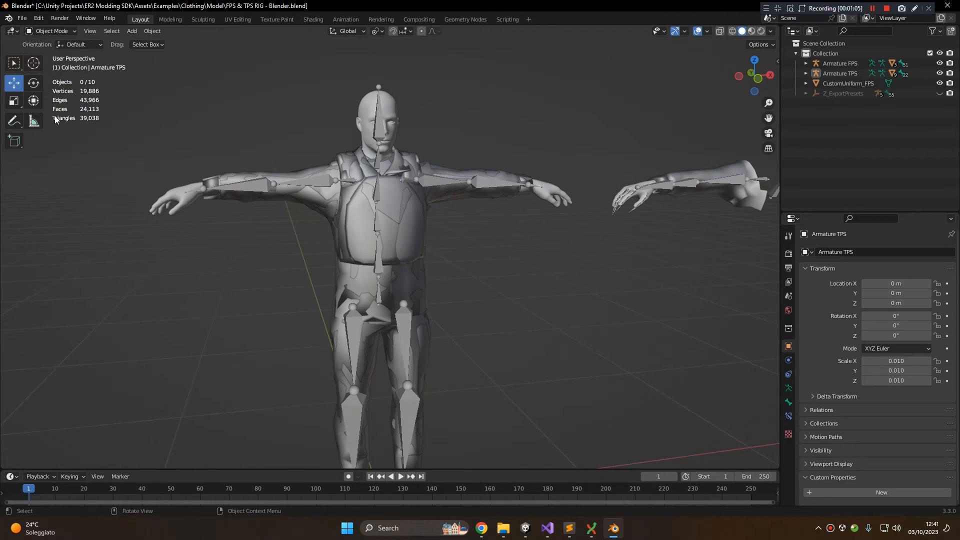
- Inspect CustomVest in Weight Paint mode, return it to Object Mode and deselect it
click(380, 228)
click(50, 31)
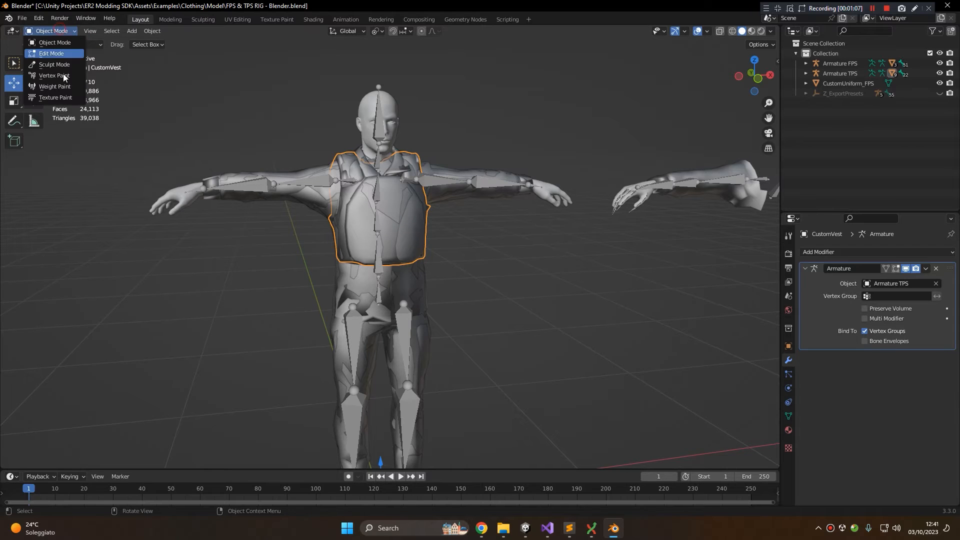
click(50, 89)
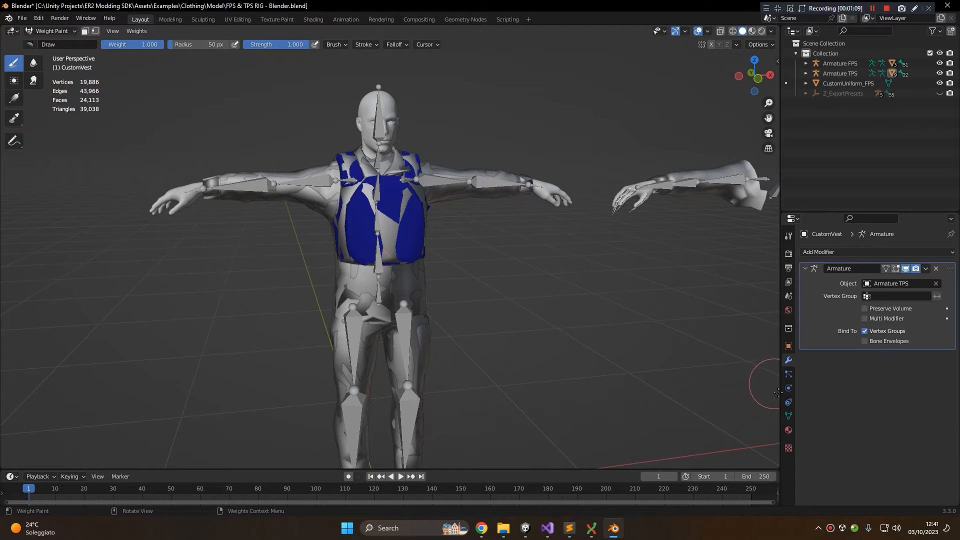
click(47, 31)
click(48, 41)
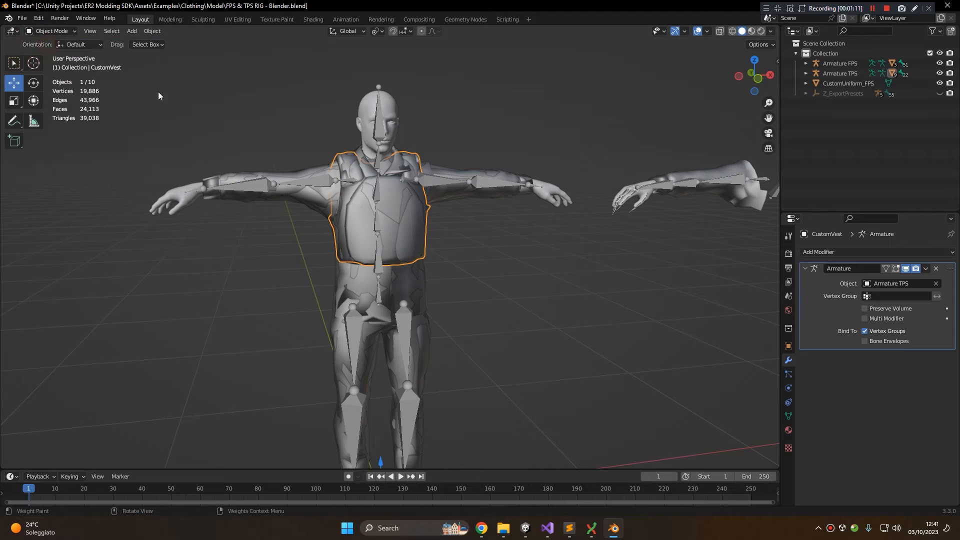
click(267, 158)
scroll(267, 158, down, 4)
scroll(461, 249, up, 5)
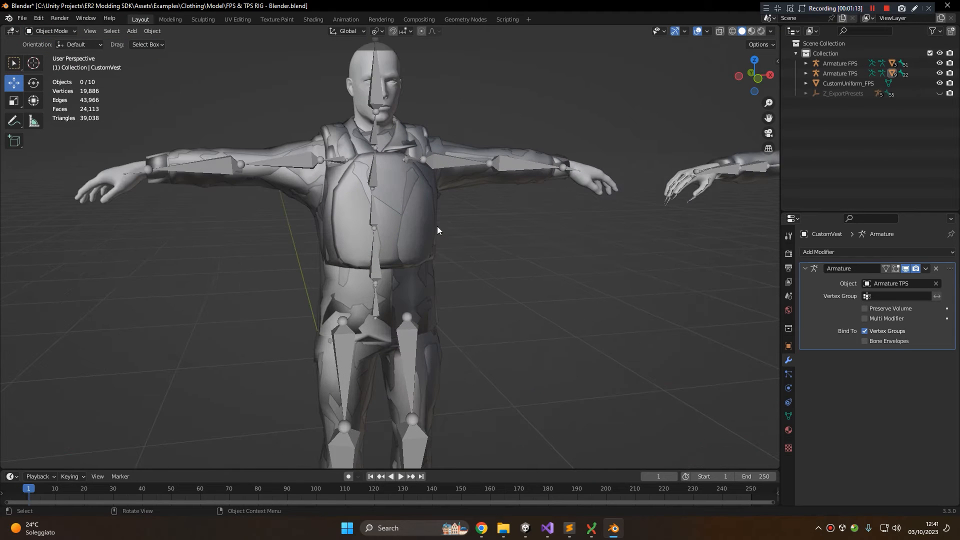
- Parent the CustomUniform_FPS sleeves mesh to Armature FPS with automatic weights
shift+middle_drag(503, 269, 497, 196)
scroll(413, 194, down, 5)
scroll(557, 215, up, 2)
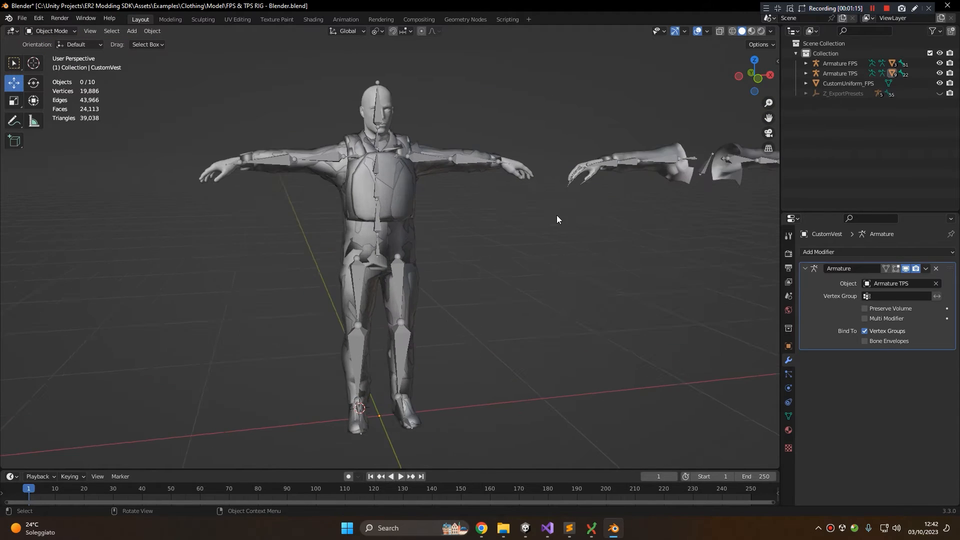
middle_drag(664, 210, 461, 278)
scroll(507, 241, up, 6)
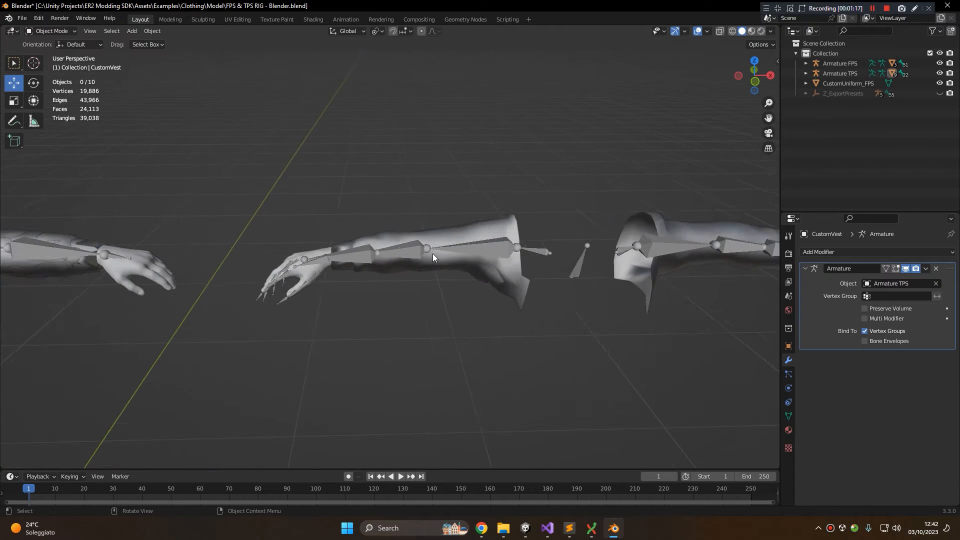
click(502, 226)
middle_drag(575, 186, 423, 186)
scroll(414, 220, up, 2)
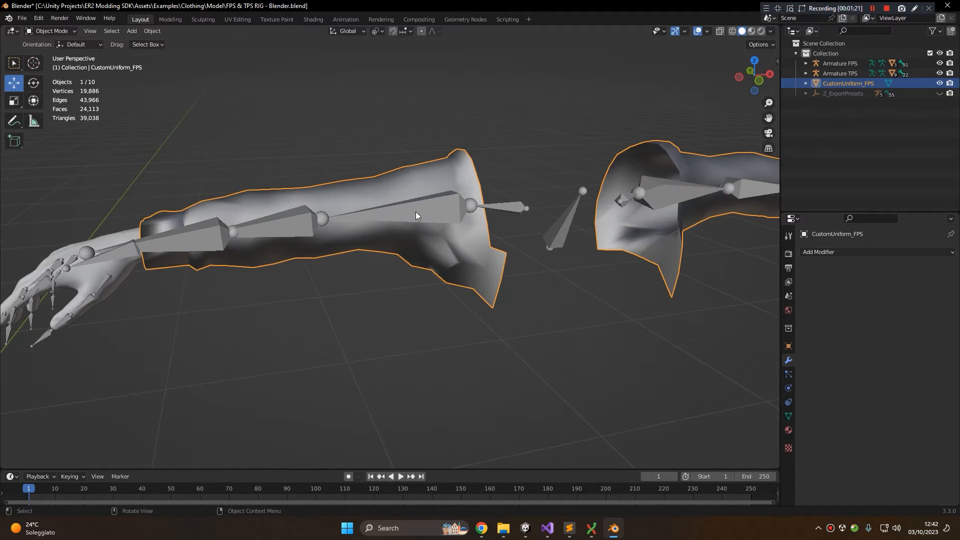
shift+click(419, 208)
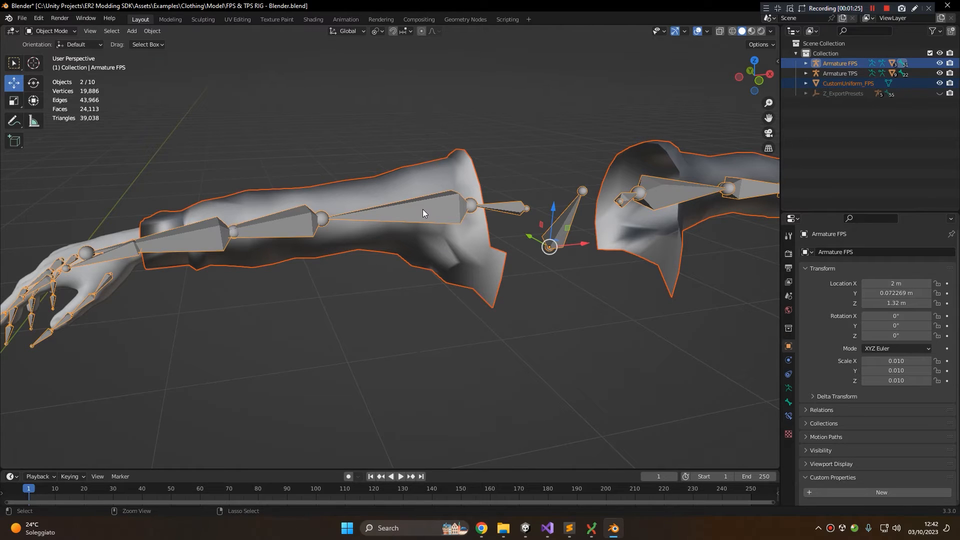
key(ctrl+p)
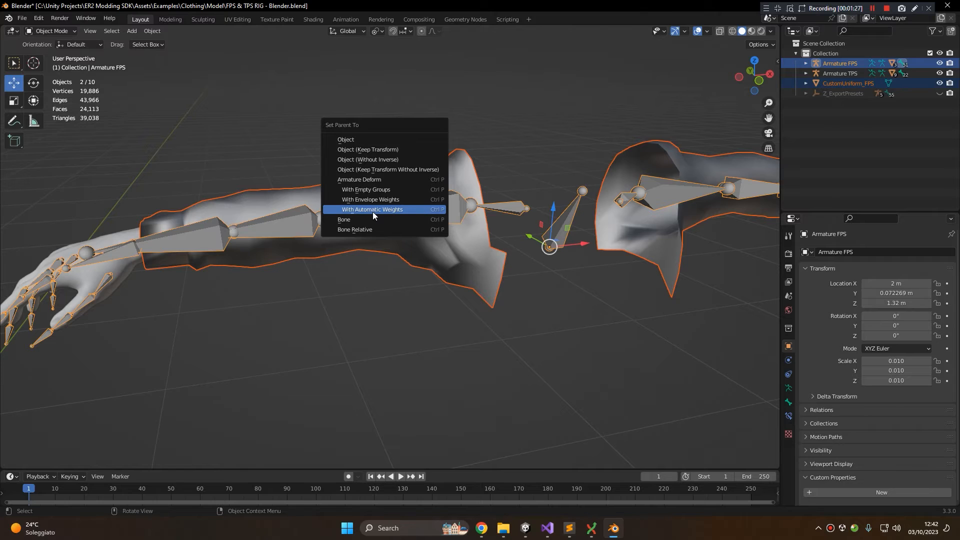
click(410, 209)
- Put Armature FPS in Pose Mode and test-rotate the right forearm twist and right forearm bones to check the sleeve deformation, cancelling each rotation
middle_drag(354, 156, 111, 39)
click(50, 31)
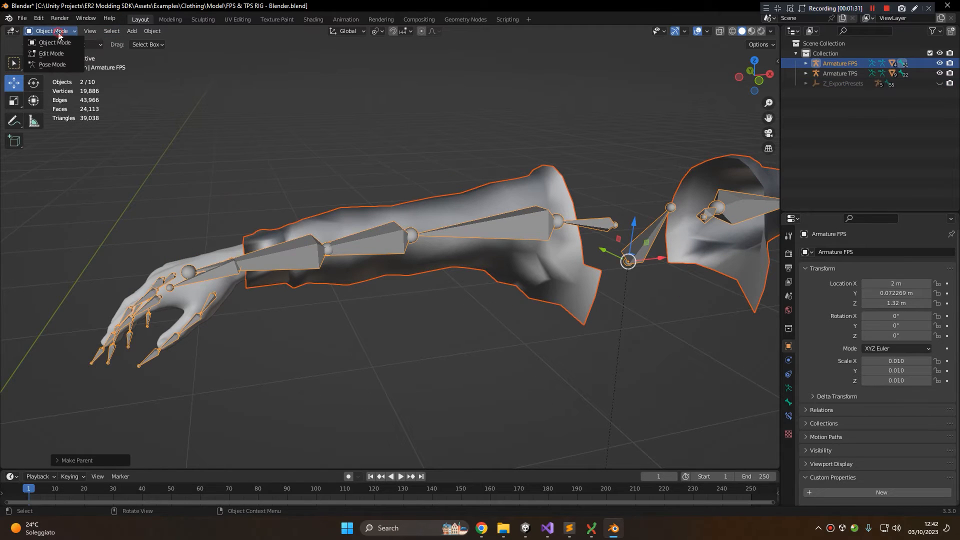
click(49, 63)
click(340, 249)
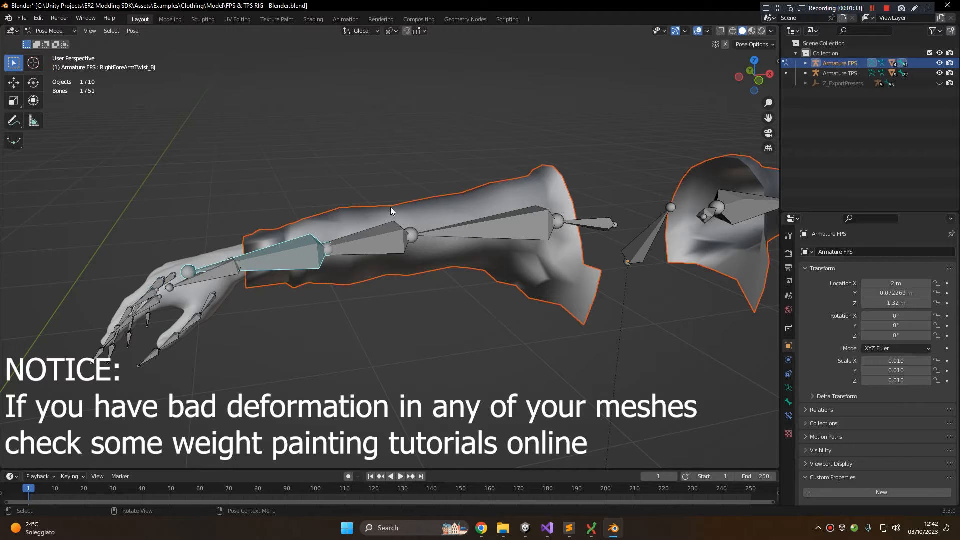
key(r)
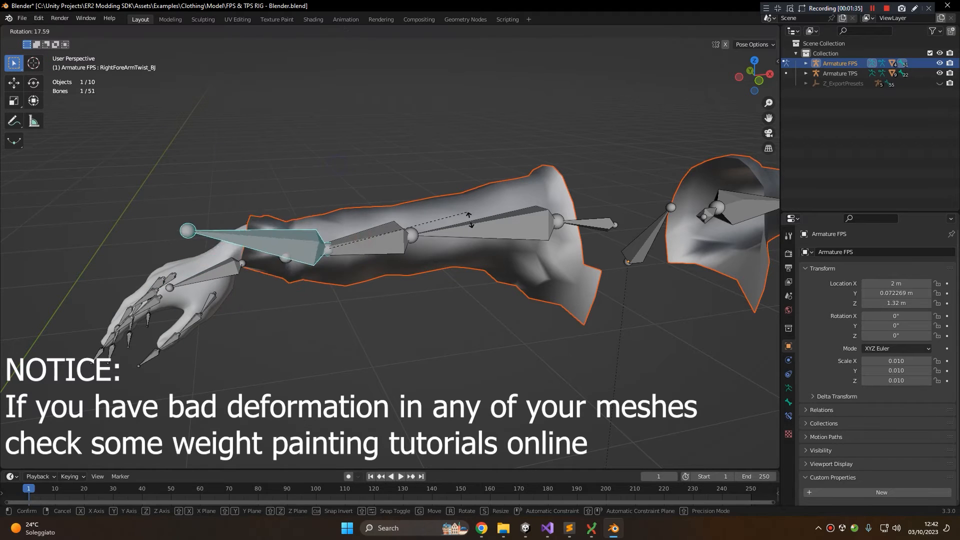
right_click(463, 235)
click(393, 242)
key(r)
right_click(543, 209)
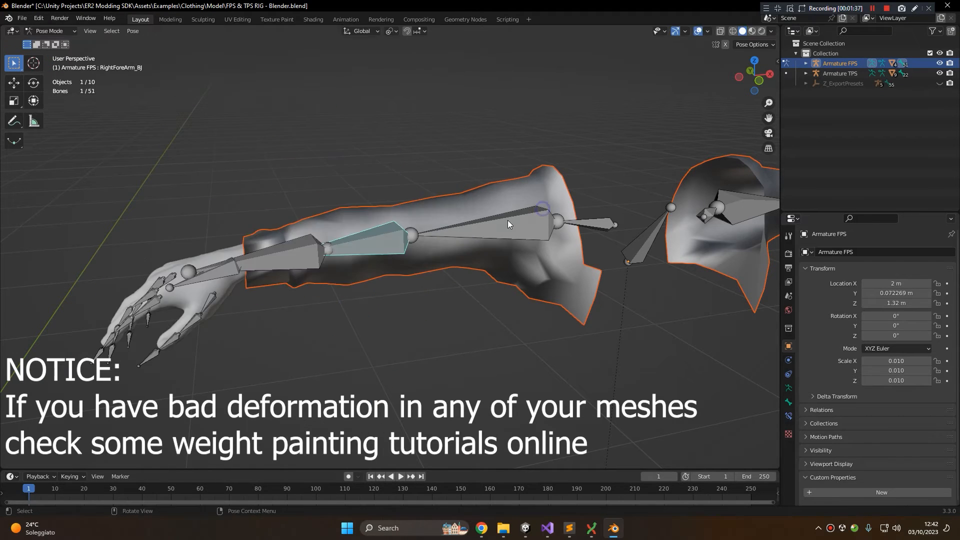
- Test the deformation by rotating the right upper arm and hand bones without keeping the rotations, and pick the left upper arm bone
click(509, 224)
key(r)
right_click(175, 303)
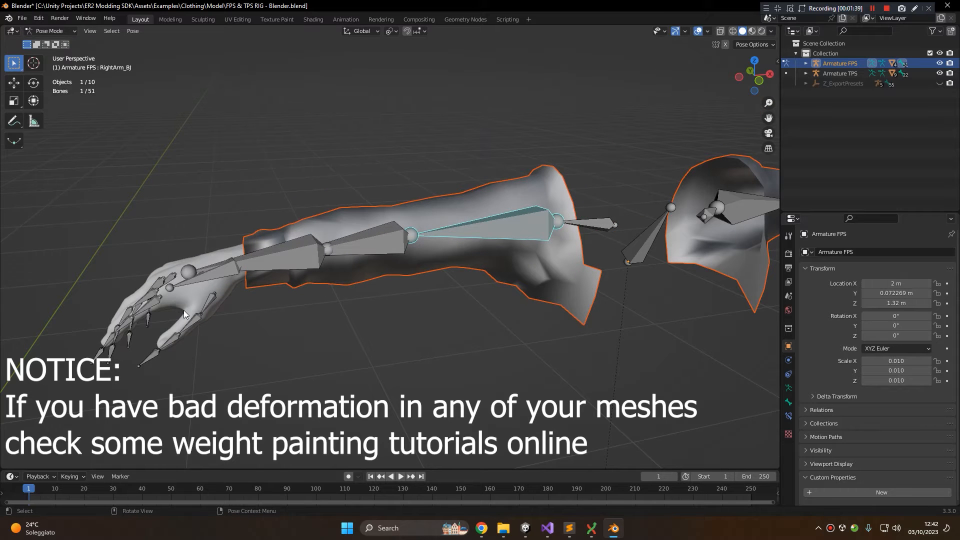
click(190, 323)
key(r)
right_click(265, 293)
shift+middle_drag(706, 219, 467, 235)
click(526, 219)
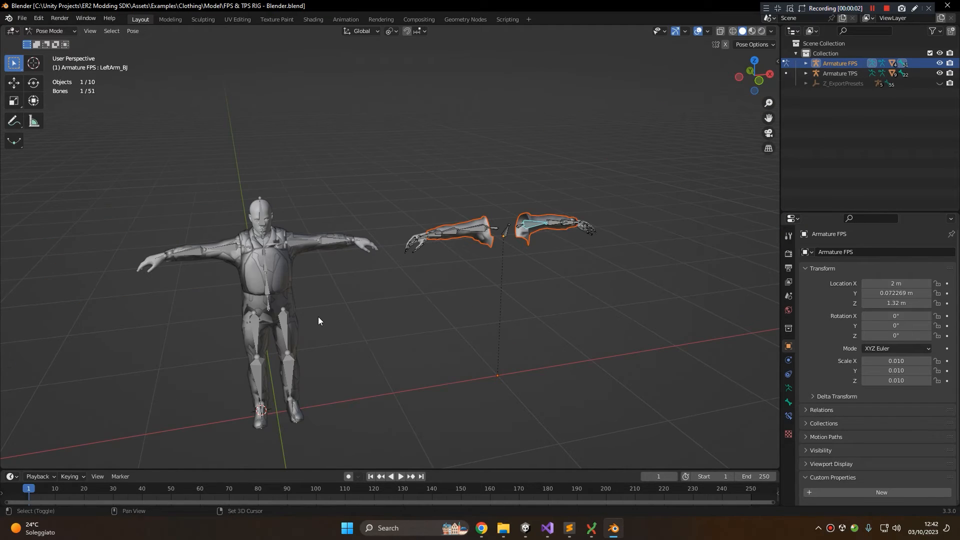
- Return Armature FPS to Object Mode and select the CustomVest mesh on the full-body character
scroll(436, 280, up, 4)
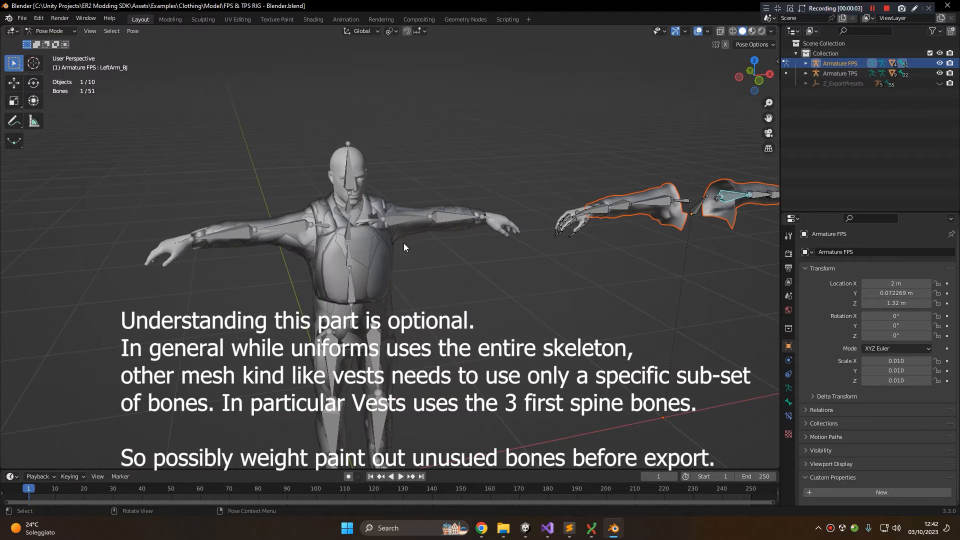
shift+middle_drag(404, 243, 467, 257)
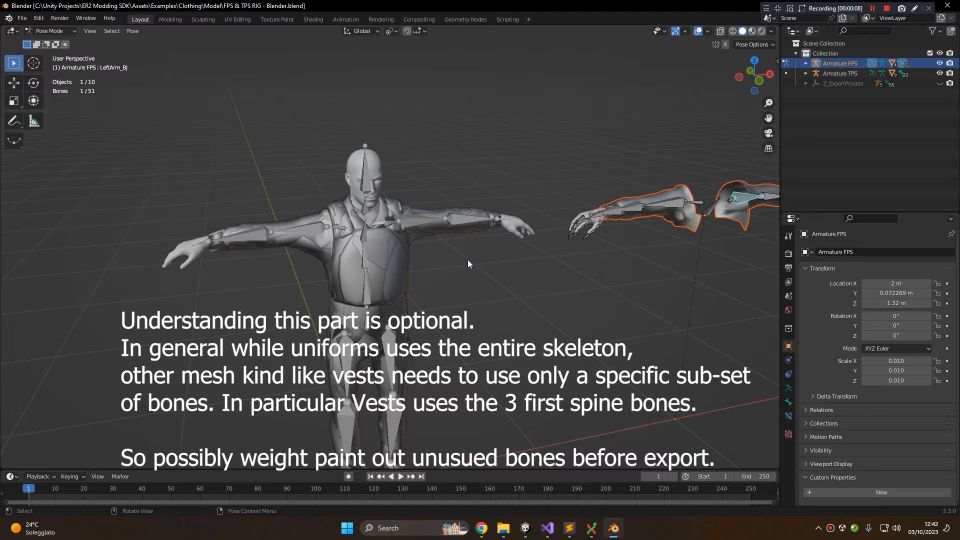
scroll(640, 282, up, 5)
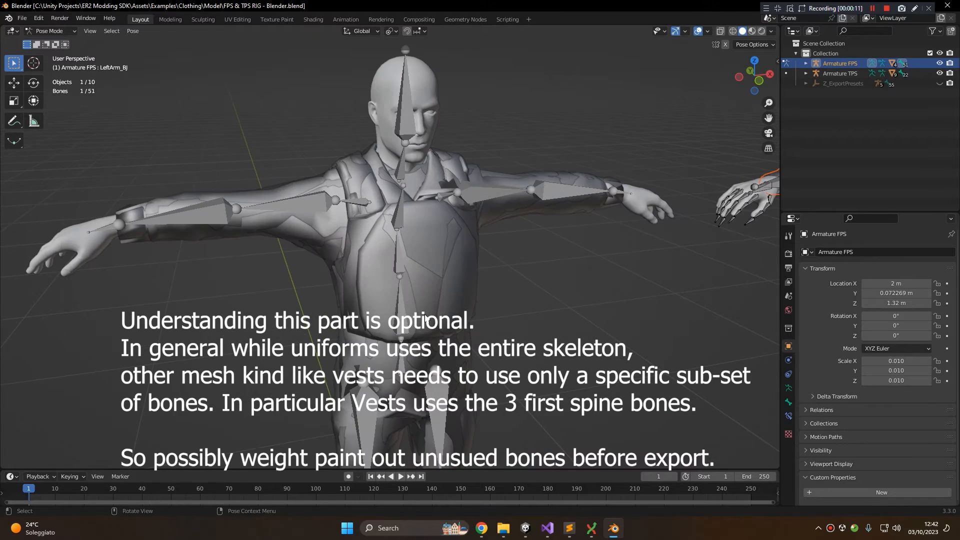
click(50, 31)
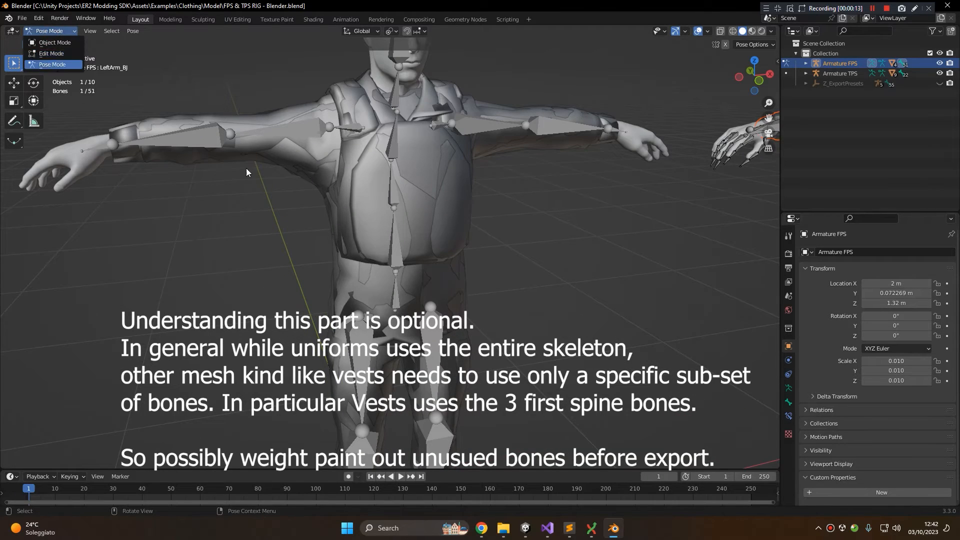
click(397, 234)
click(50, 31)
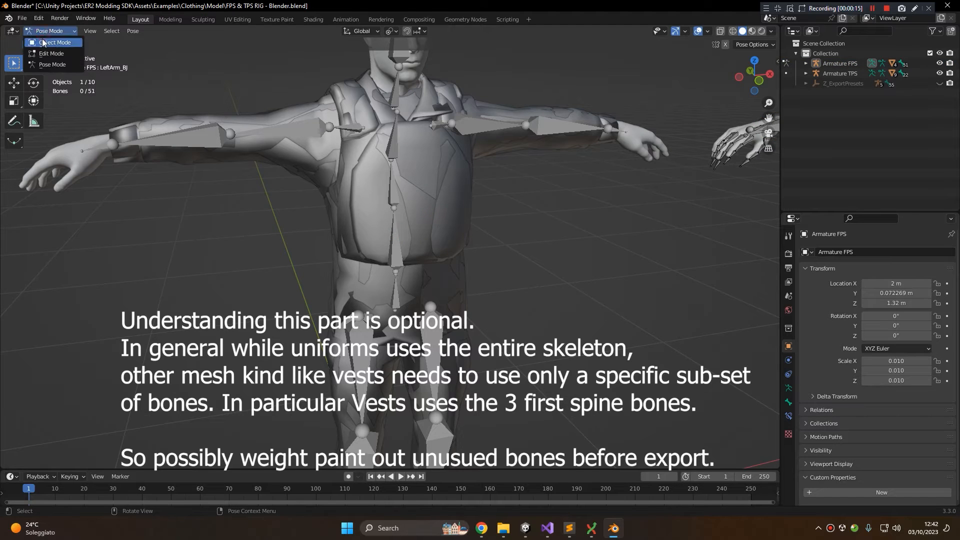
click(47, 42)
click(395, 166)
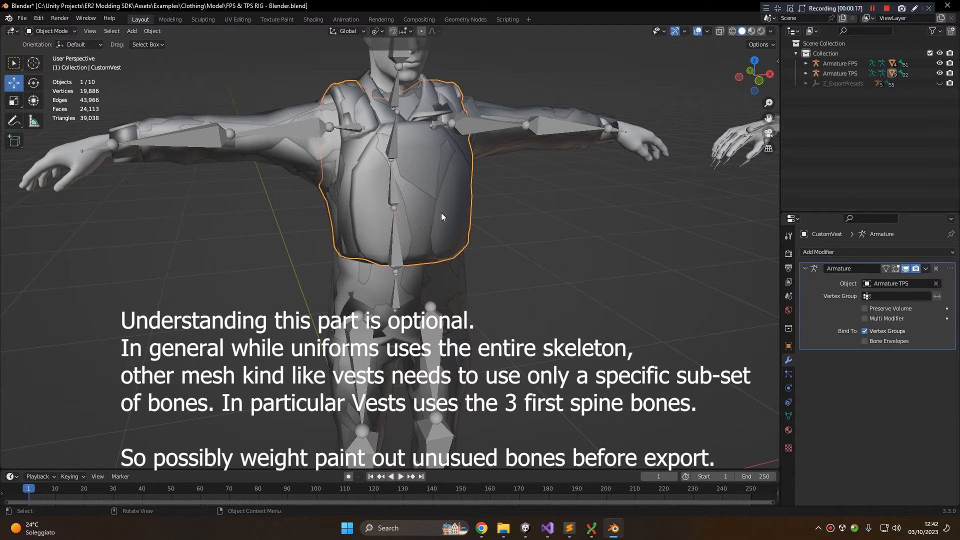
- Examine the uniform and vest LOD meshes on the full-body rig by selecting each one in turn
click(277, 154)
scroll(225, 187, down, 3)
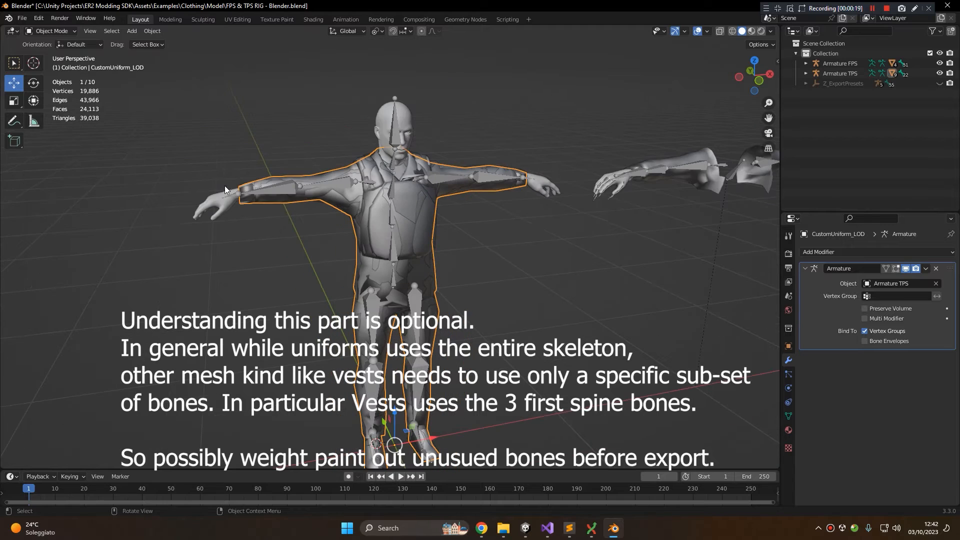
scroll(343, 118, down, 2)
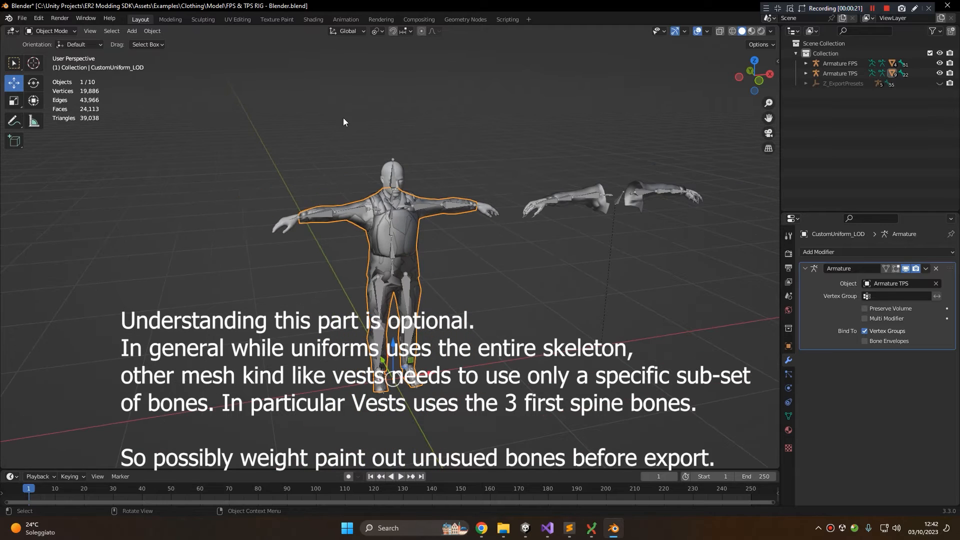
scroll(313, 152, up, 4)
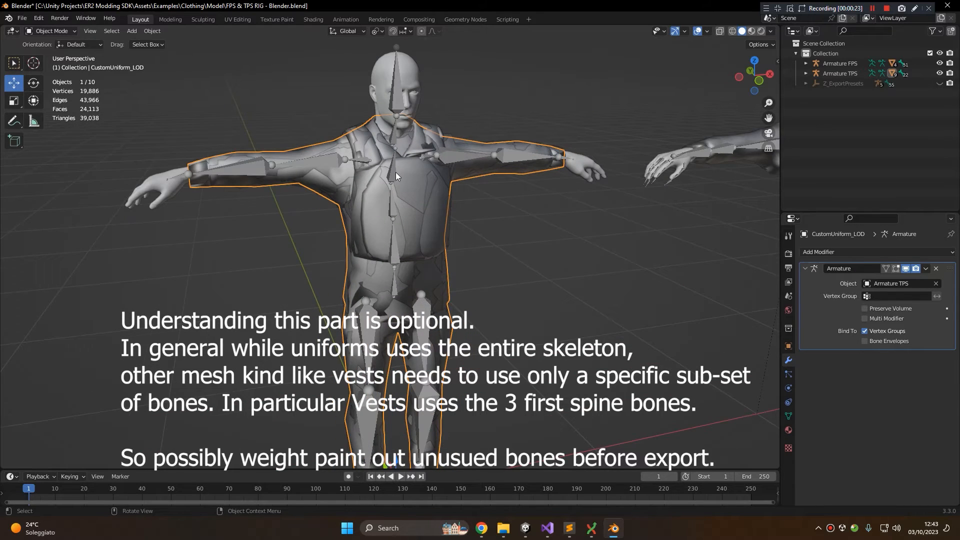
scroll(396, 174, up, 2)
click(347, 166)
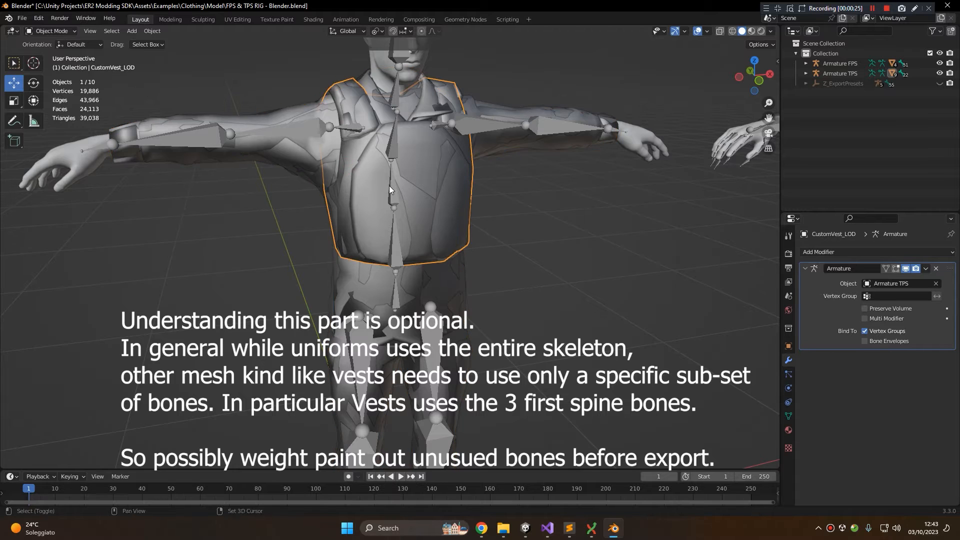
- Open Armature TPS in Edit Mode and pick the middle and upper spine bones inside the vest
scroll(389, 185, up, 3)
scroll(383, 185, down, 2)
shift+middle_drag(383, 185, 343, 273)
click(348, 295)
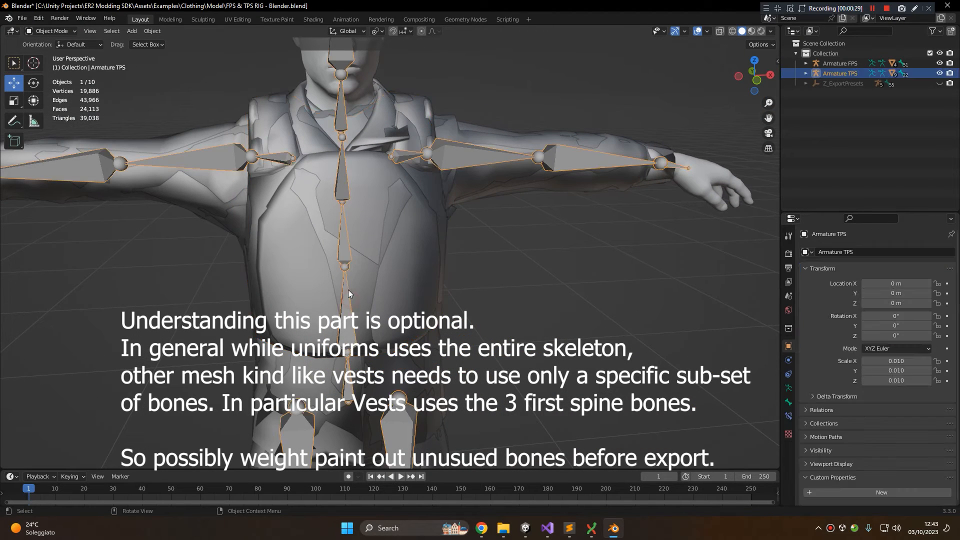
key(Tab)
click(345, 236)
click(342, 170)
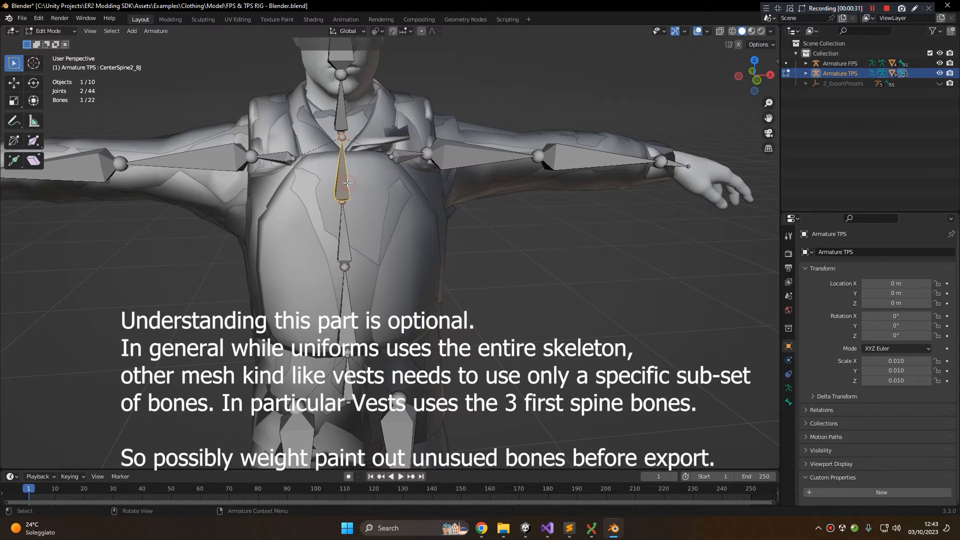
- Expand the Armature TPS bone hierarchy and identify CenterSpine_BJ, CenterSpine1_BJ and CenterSpine2_BJ by selecting each
shift+click(806, 73)
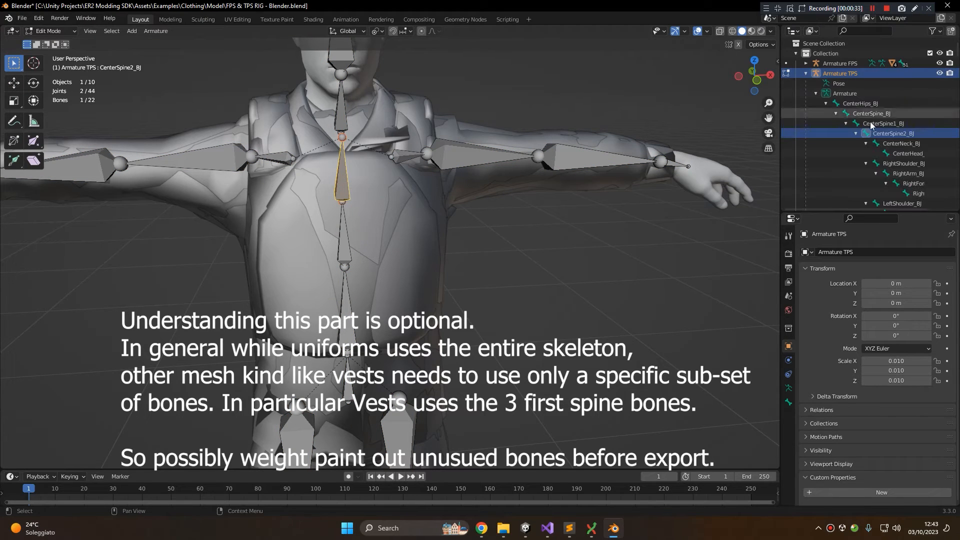
click(887, 123)
click(884, 113)
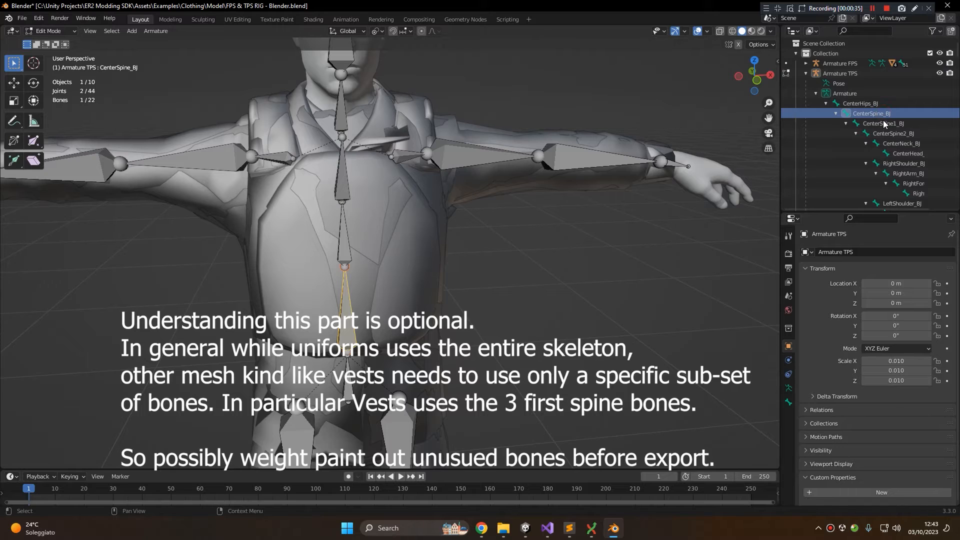
click(885, 123)
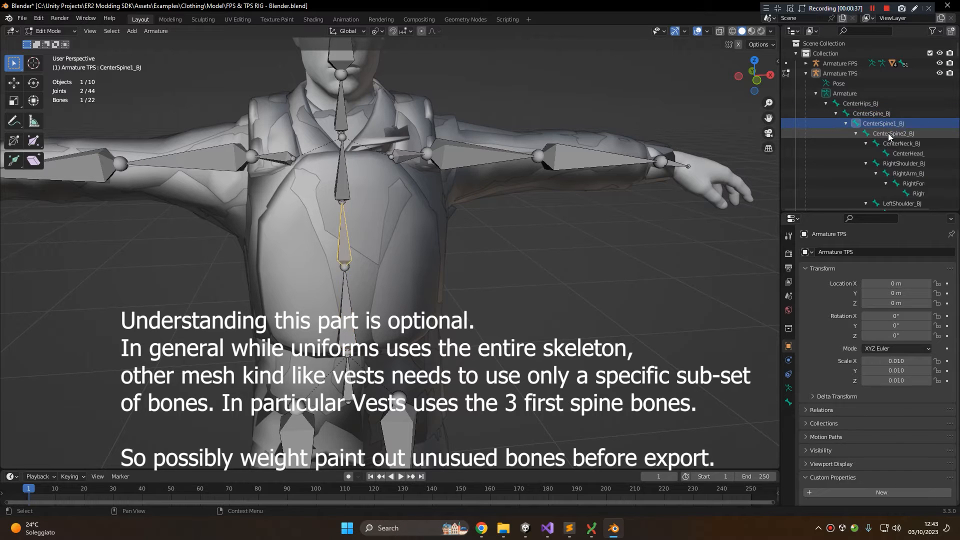
click(889, 133)
- Examine the three spine bones the vest should use by selecting them repeatedly on the character from lower to upper
middle_drag(431, 189, 445, 193)
scroll(447, 195, down, 5)
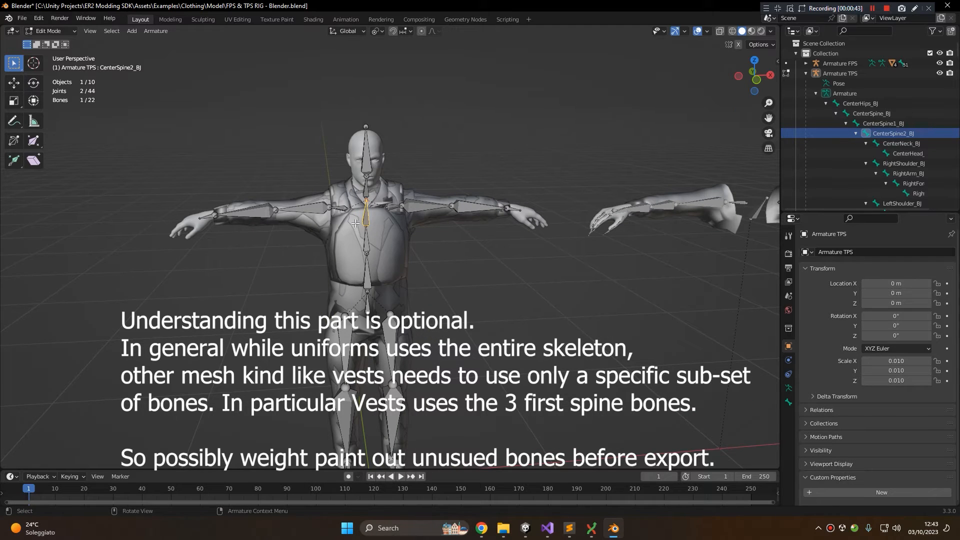
scroll(307, 240, up, 5)
scroll(351, 205, down, 5)
middle_drag(520, 294, 541, 294)
scroll(542, 294, up, 3)
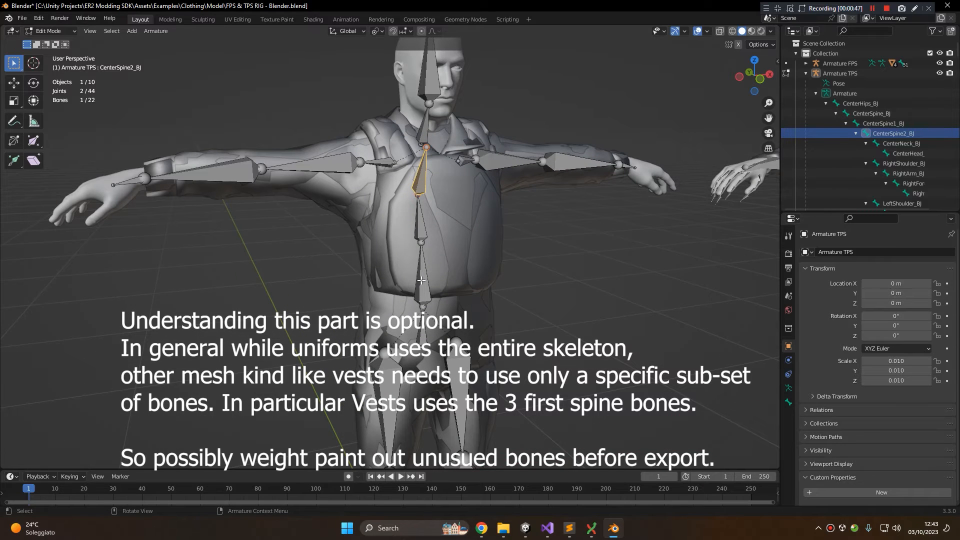
click(421, 280)
click(423, 222)
click(425, 186)
click(421, 272)
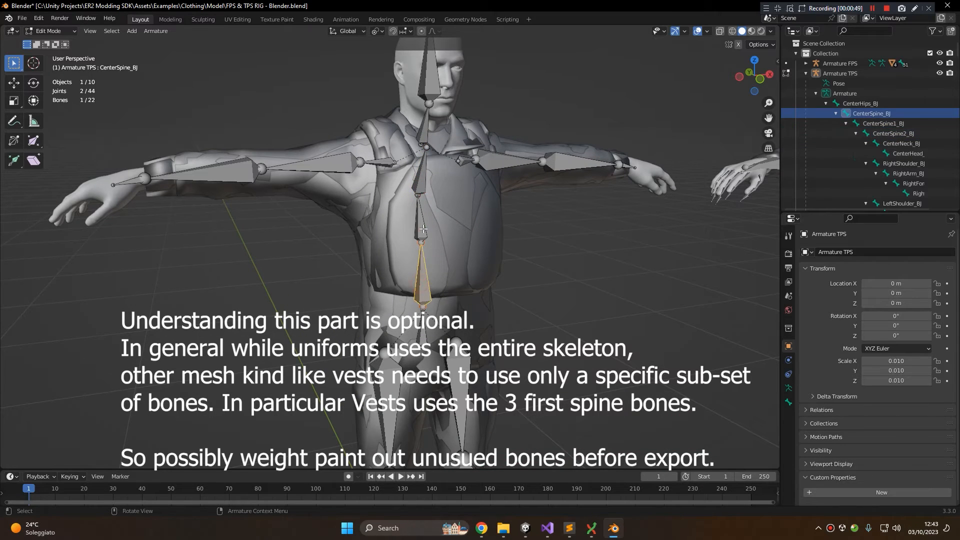
click(423, 229)
click(426, 186)
click(423, 231)
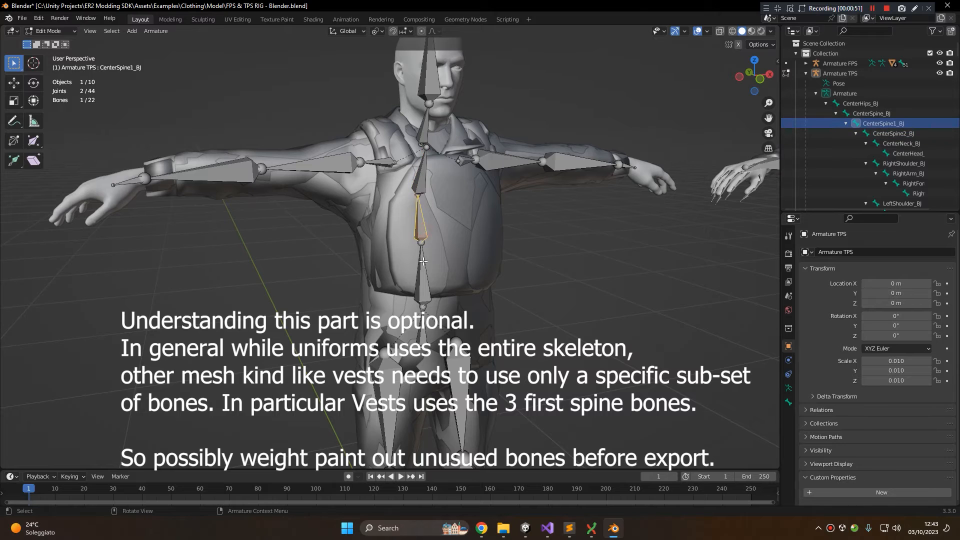
click(423, 264)
click(381, 163)
key(r)
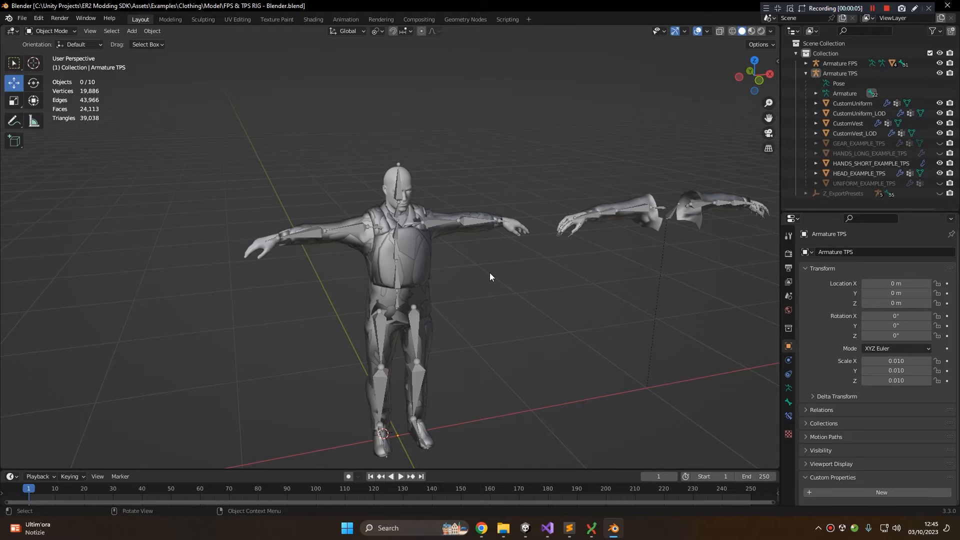
- Select the CustomUniform mesh under Armature TPS to examine the third-person uniform meshes
scroll(391, 239, up, 2)
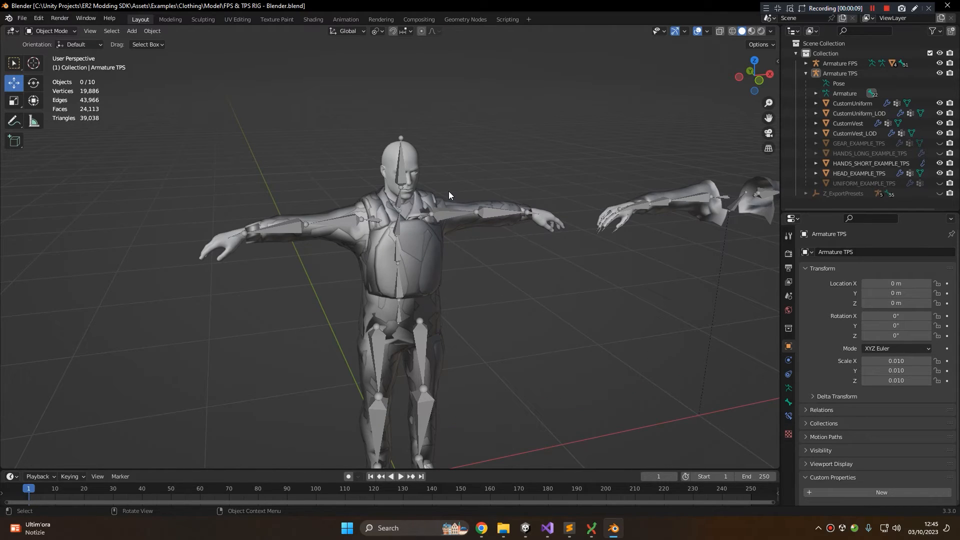
scroll(448, 191, down, 1)
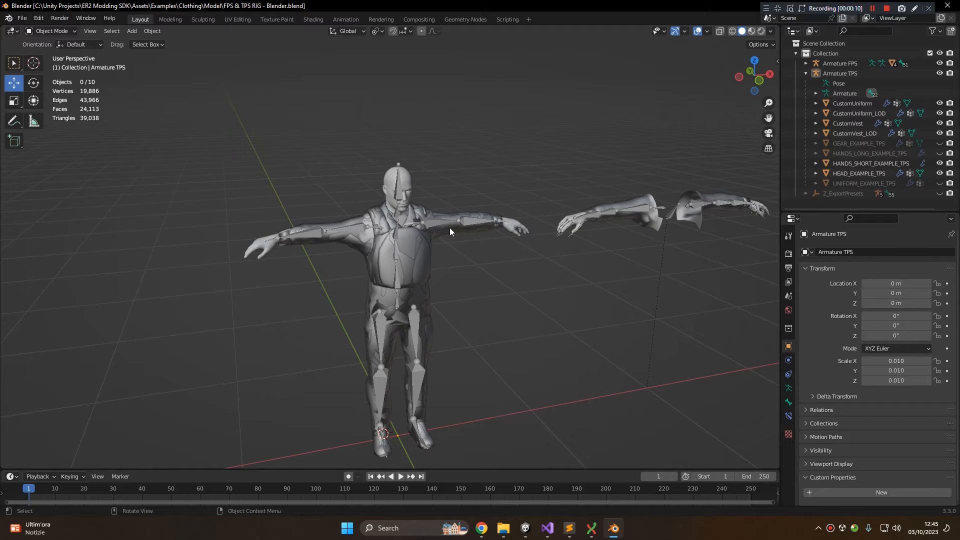
click(863, 102)
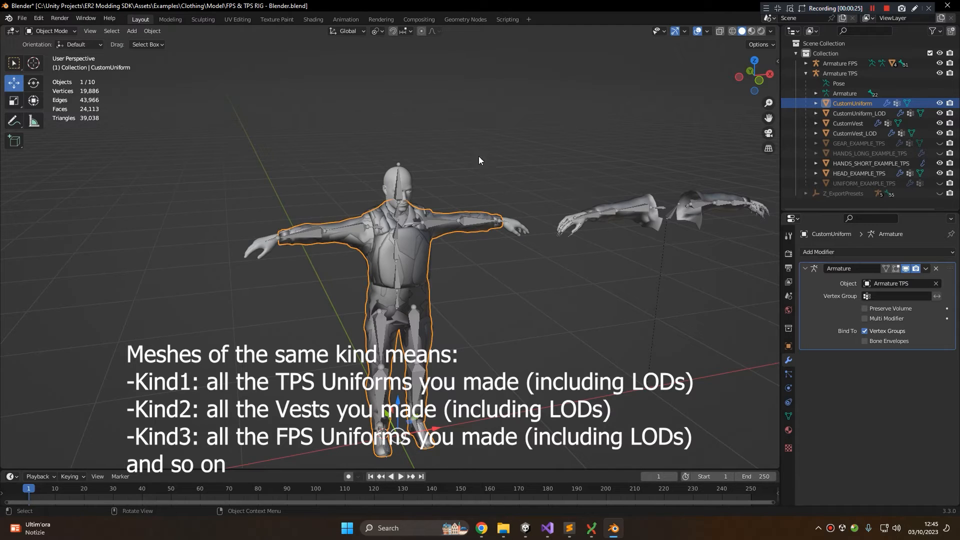
scroll(460, 100, up, 3)
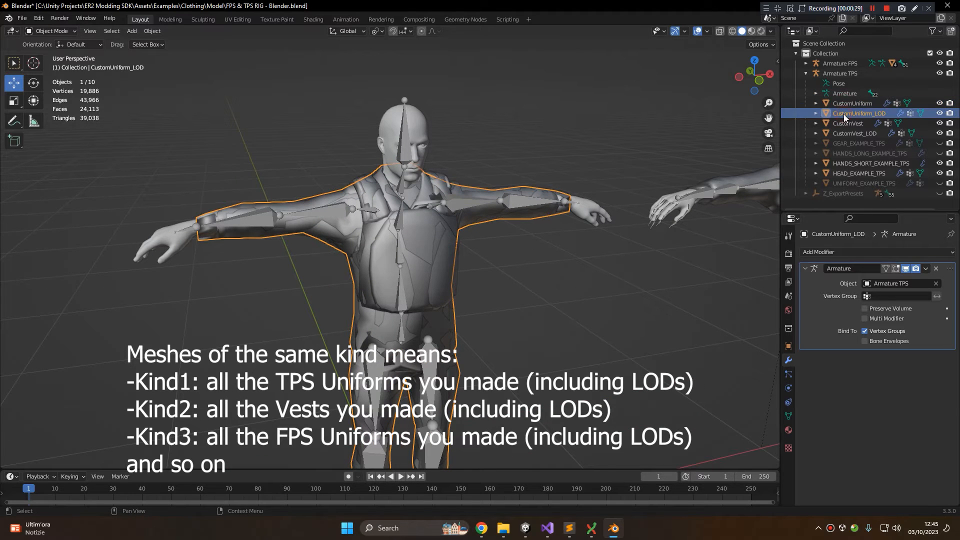
- Select CustomUniform together with CustomUniform_LOD, and CustomVest together with CustomVest_LOD, to examine the third-person mesh kinds
shift+click(845, 114)
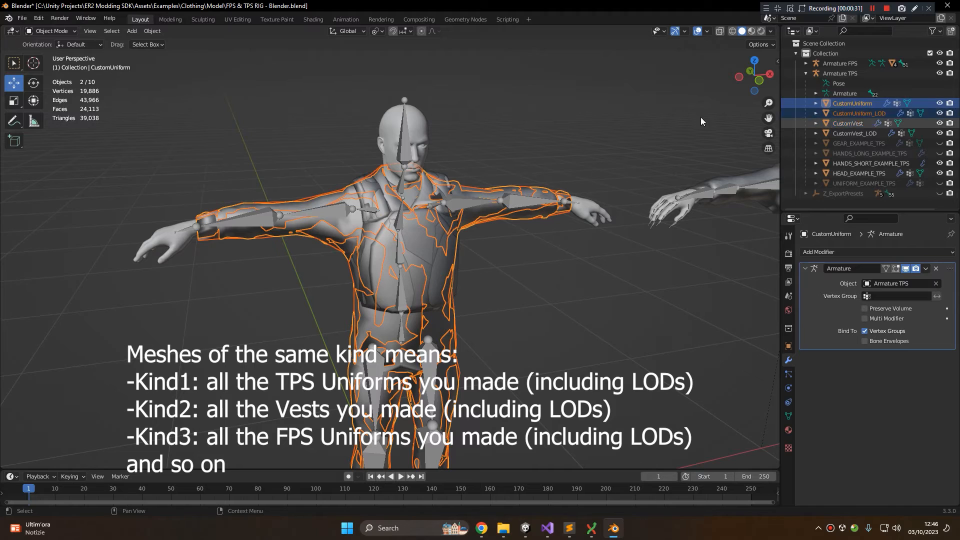
click(530, 129)
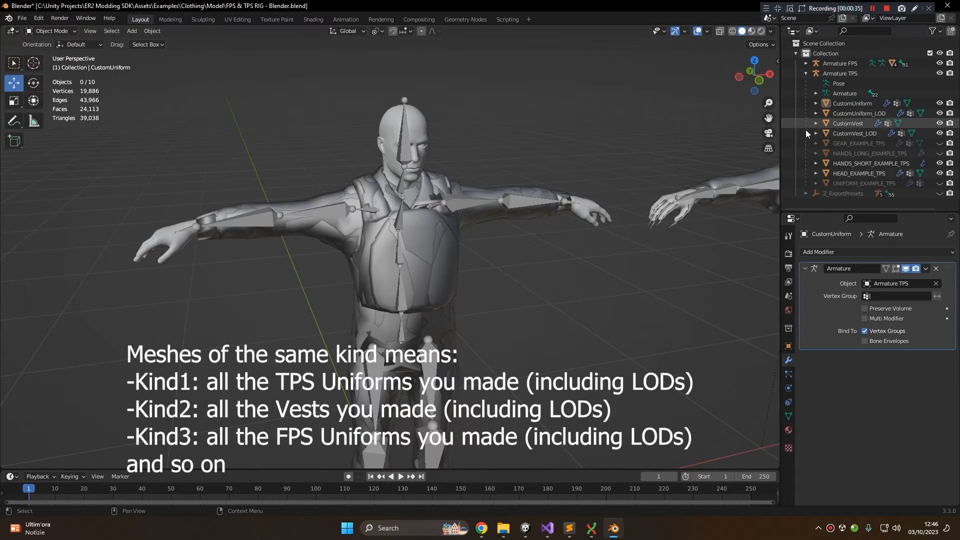
click(843, 123)
ctrl+click(844, 132)
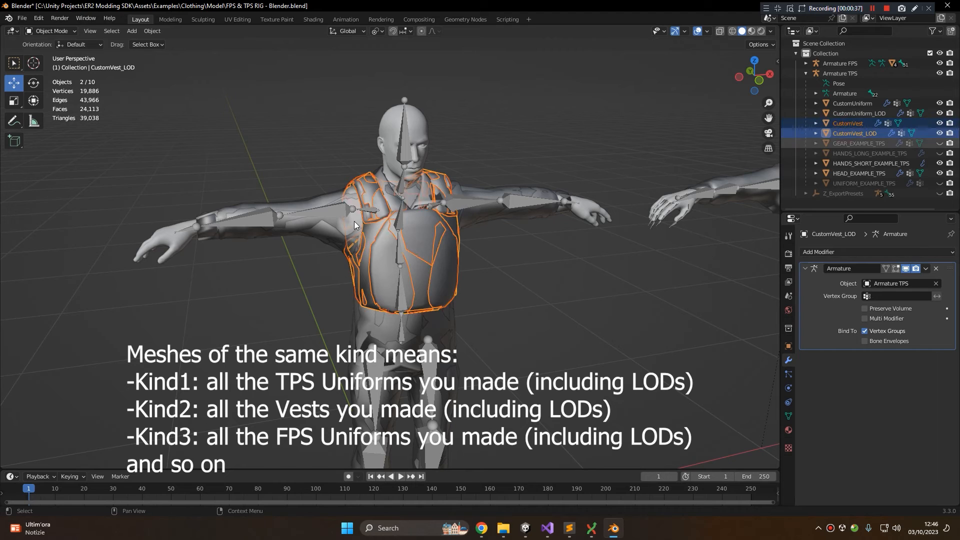
click(518, 149)
- Examine the first-person sleeves by selecting CustomUniform_FPS, clear the selection and return to the third-person character
scroll(518, 154, down, 4)
shift+middle_drag(519, 154, 284, 215)
scroll(521, 163, up, 6)
click(400, 202)
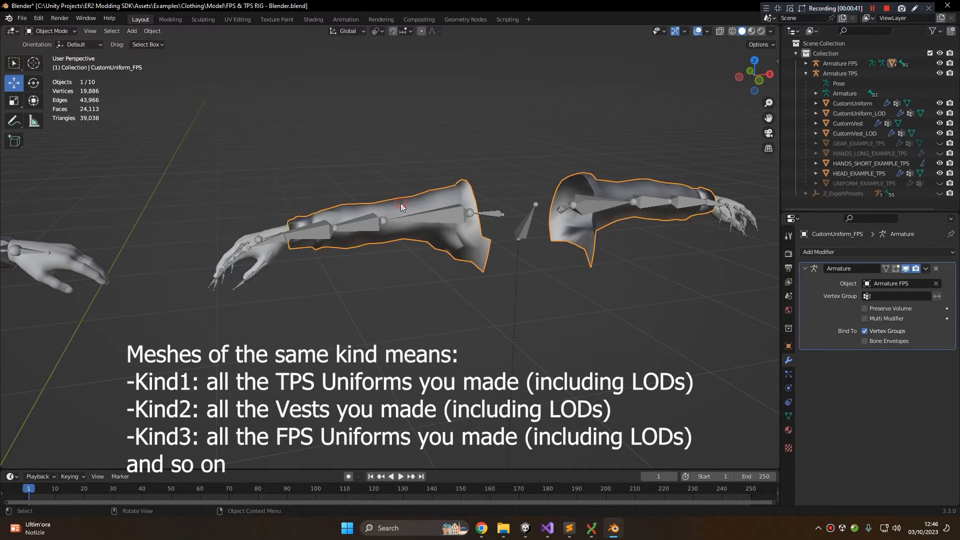
scroll(373, 185, down, 3)
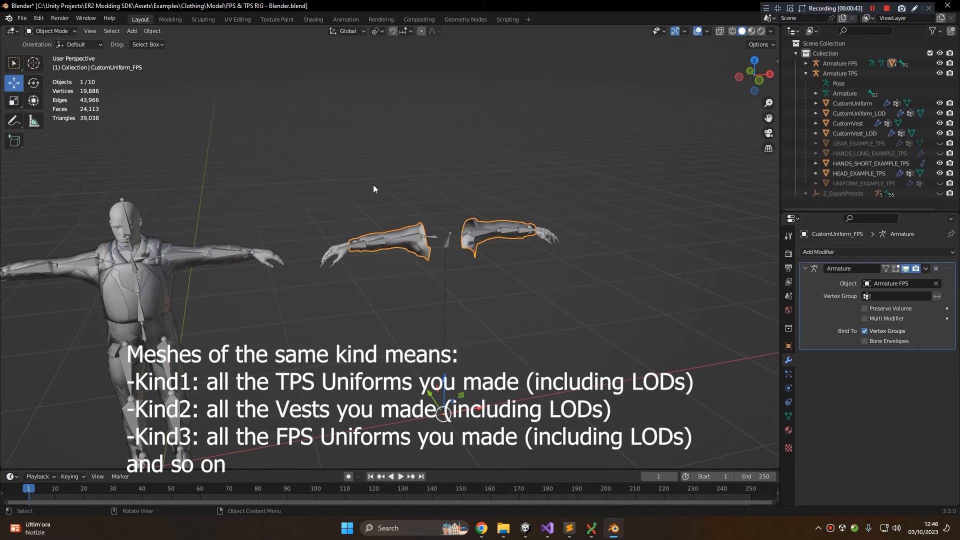
scroll(439, 178, up, 4)
scroll(383, 200, down, 4)
shift+middle_drag(331, 208, 518, 166)
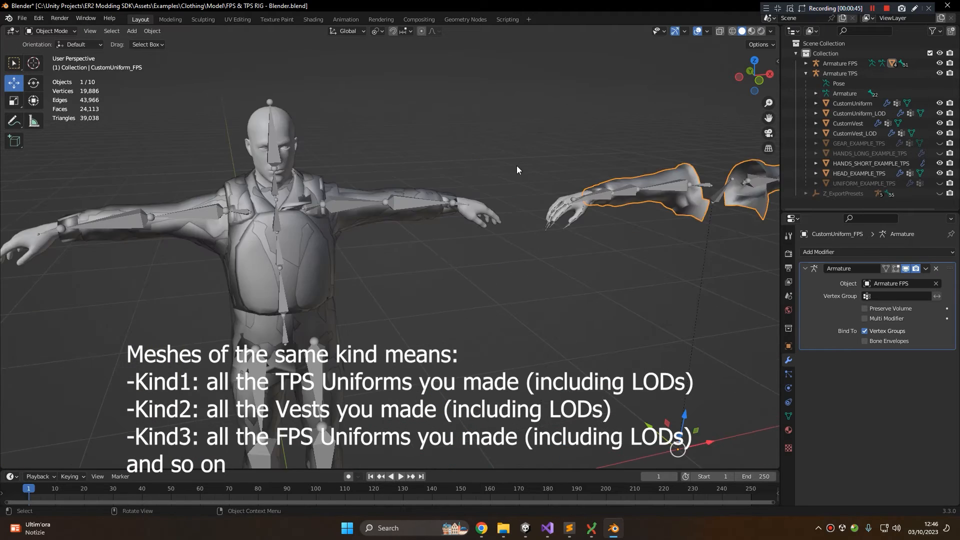
scroll(517, 166, down, 3)
click(449, 169)
shift+middle_drag(449, 169, 532, 169)
scroll(532, 173, up, 2)
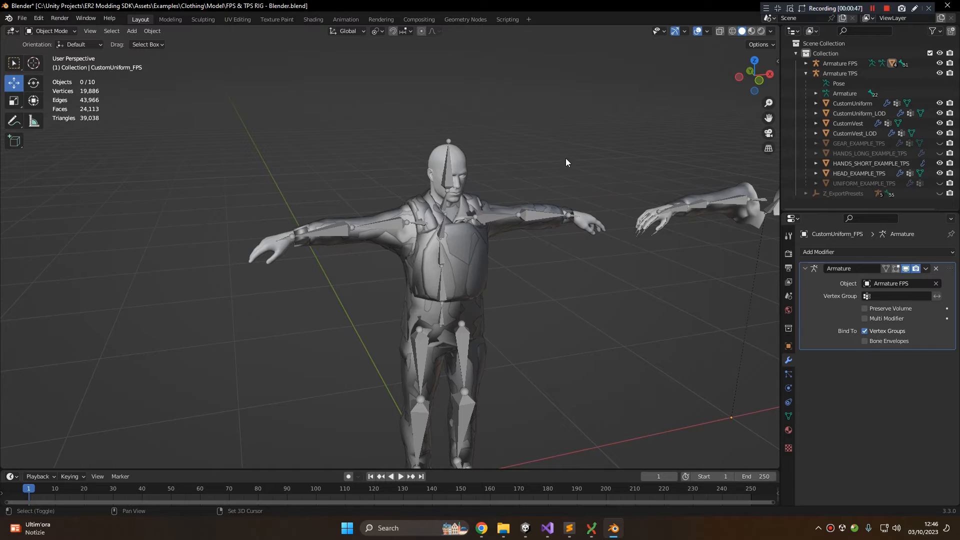
- Switch to the Unity project and select er2_blender_tps_export_plugin in Assets/ER2 SDK/Rigs/Blender RIG
click(22, 18)
mouse_move(44, 162)
click(526, 529)
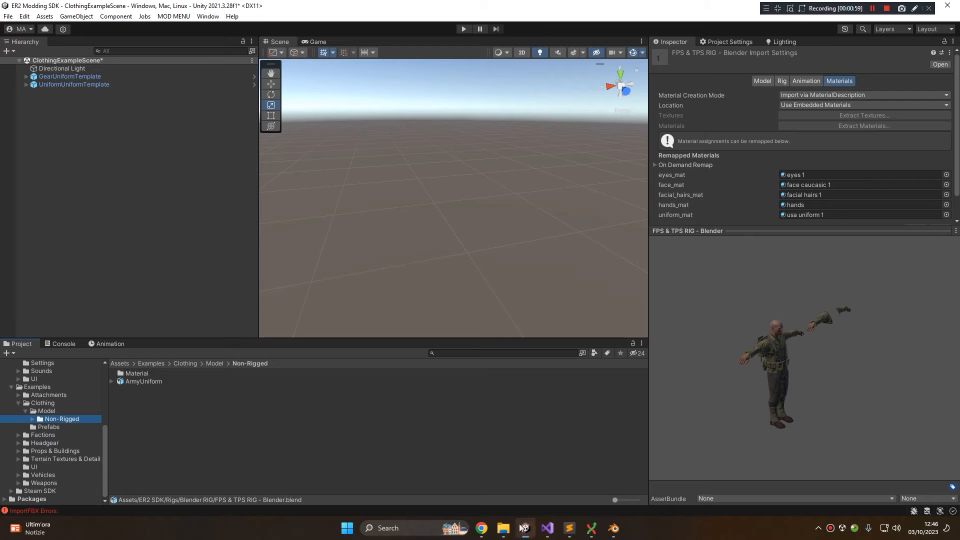
scroll(59, 418, up, 5)
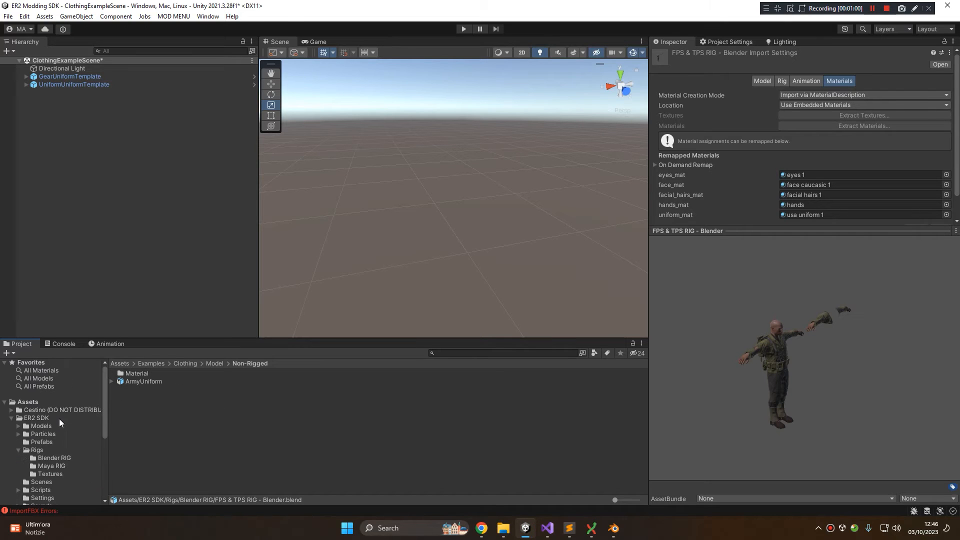
click(28, 402)
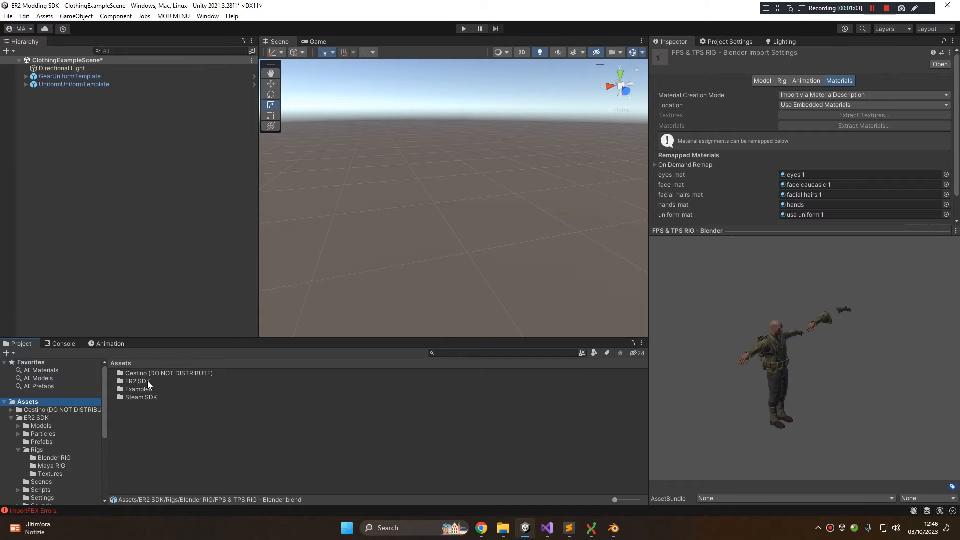
double_click(148, 381)
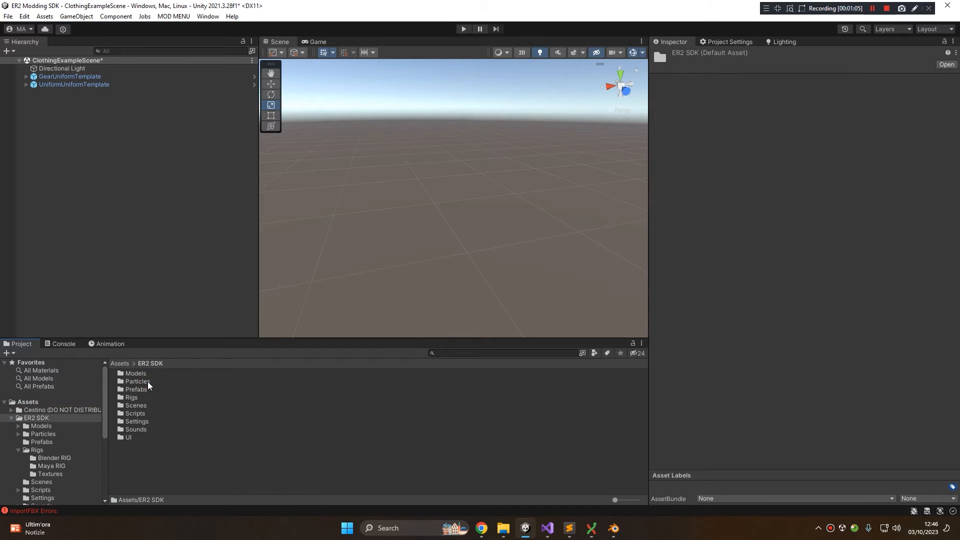
double_click(140, 398)
click(141, 375)
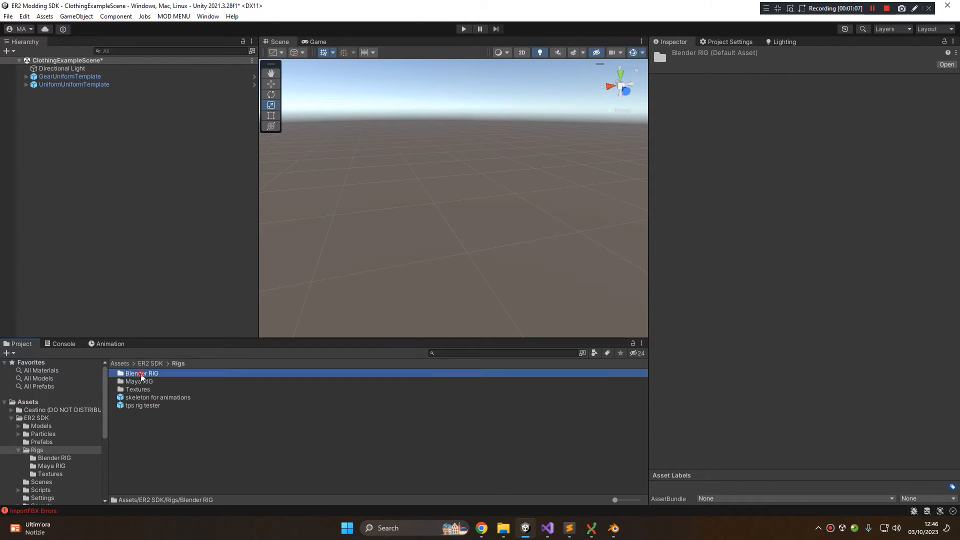
double_click(141, 375)
click(129, 375)
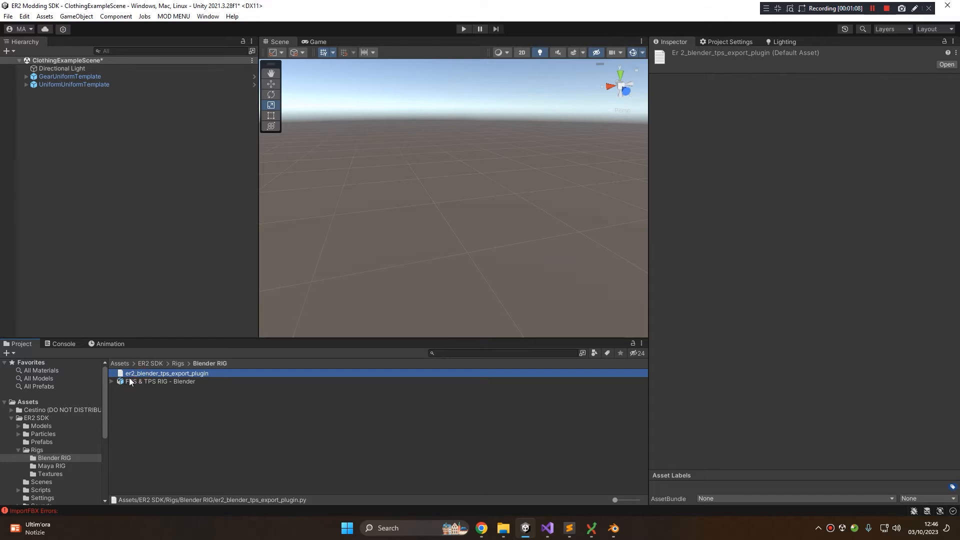
- Reveal the export plugin in the file explorer and copy the path of its Blender RIG folder
right_click(198, 376)
click(228, 98)
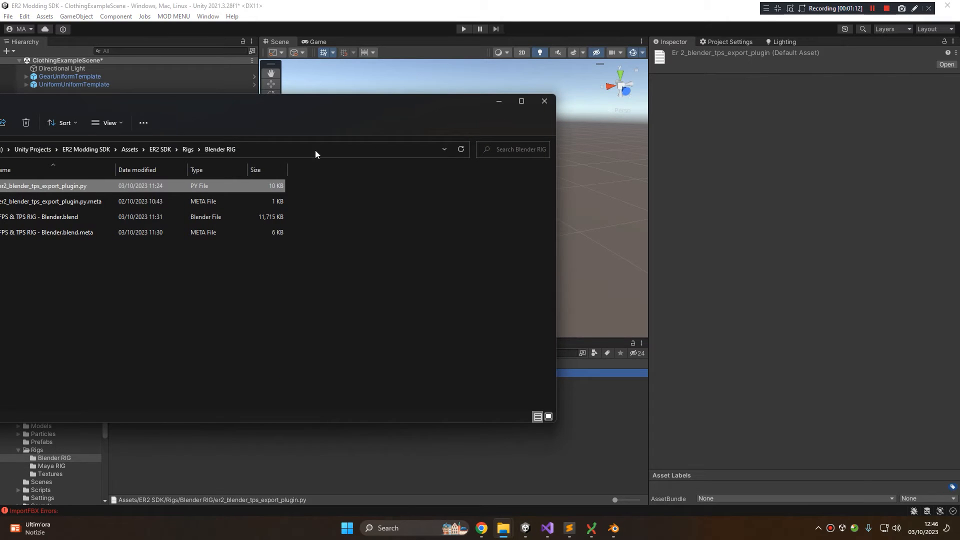
click(315, 153)
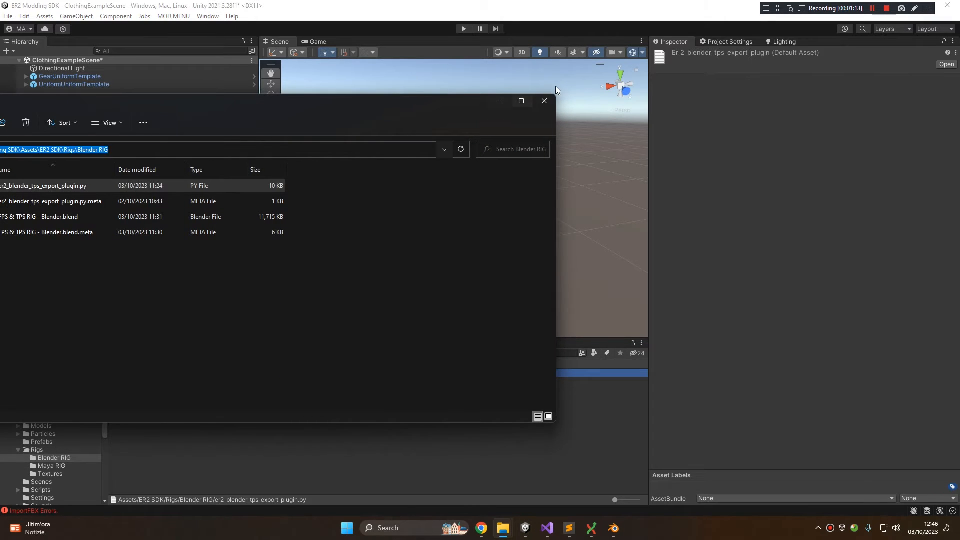
click(543, 99)
- Switch to Blender and install the add-on er2_blender_tps_export_plugin.py from C:\Unity Projects\ER2 Modding SDK\Assets\ER2 SDK\Rigs\Blender RIG\
click(614, 529)
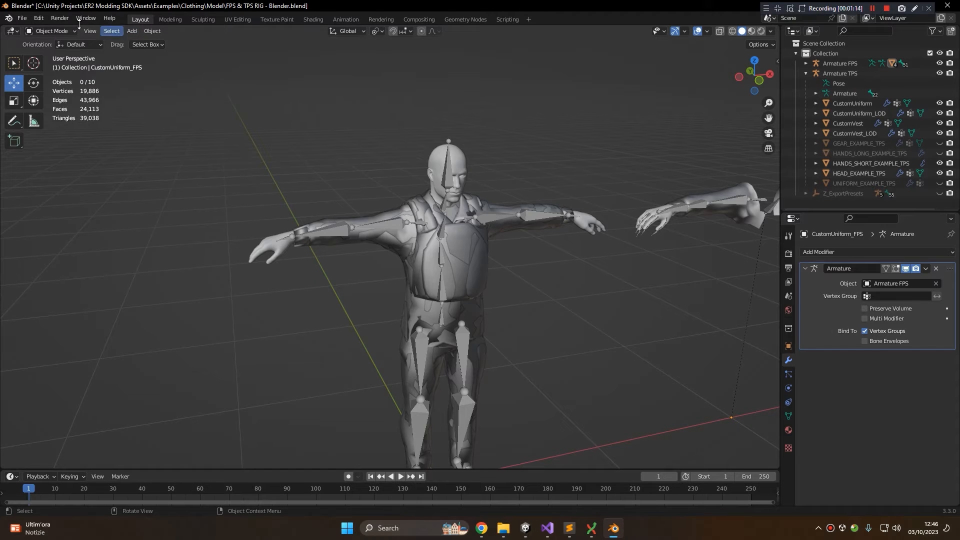
click(39, 19)
click(69, 160)
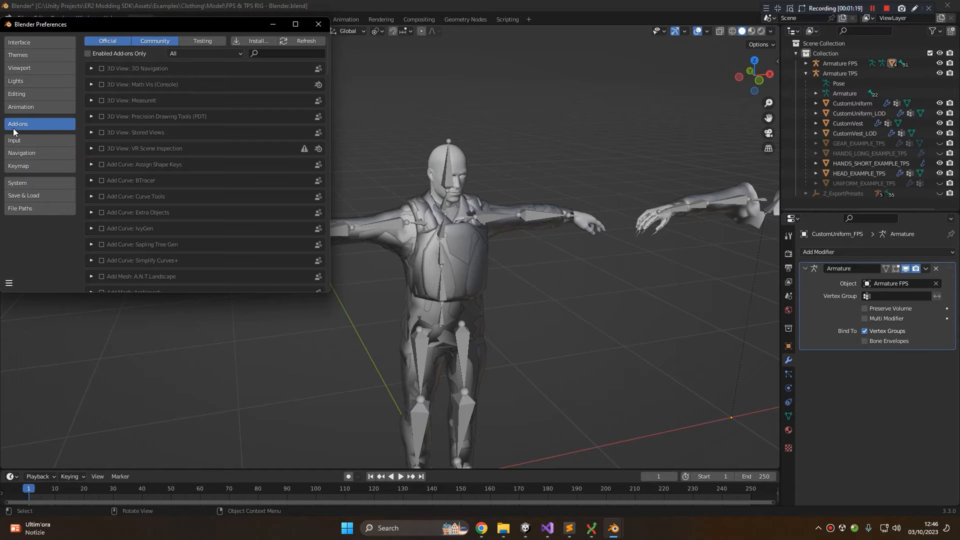
click(255, 40)
click(381, 28)
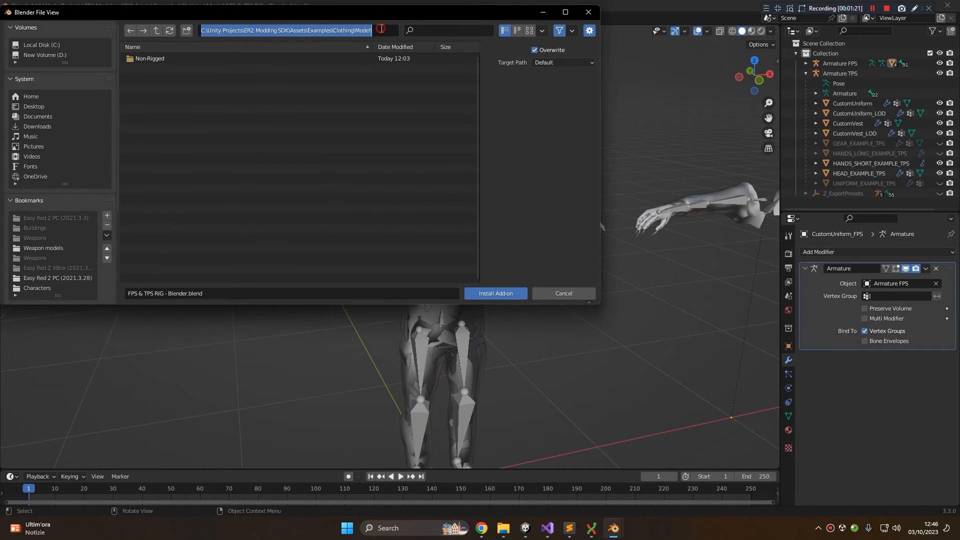
text(C:\Unity Projects\ER2 Modding SDK\Assets\ER2 SDK\Rigs\Blender RIG\)
key(Return)
click(196, 58)
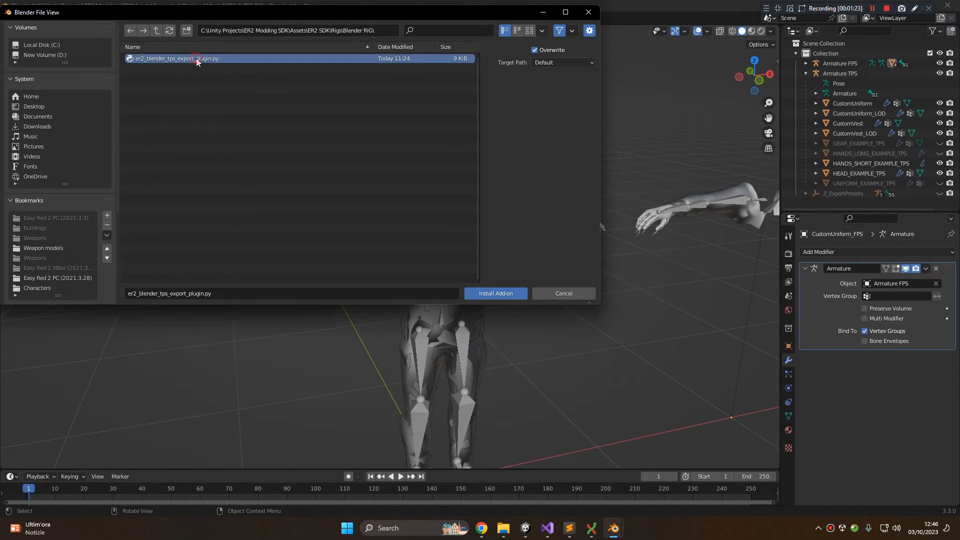
double_click(196, 58)
- Search the add-ons for er2 and examine the ER2 Blender RIG Exporter's details and the available export options
click(293, 53)
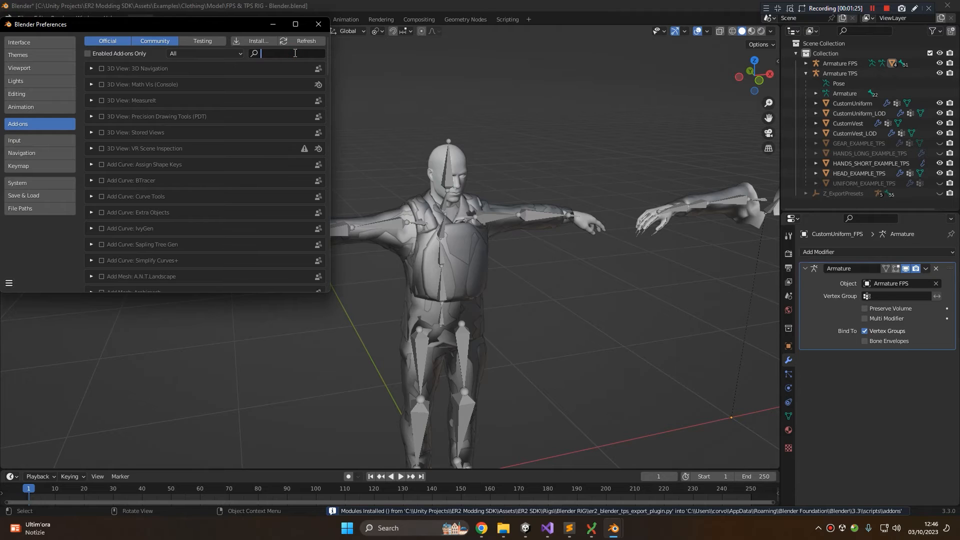
text(er2)
key(Return)
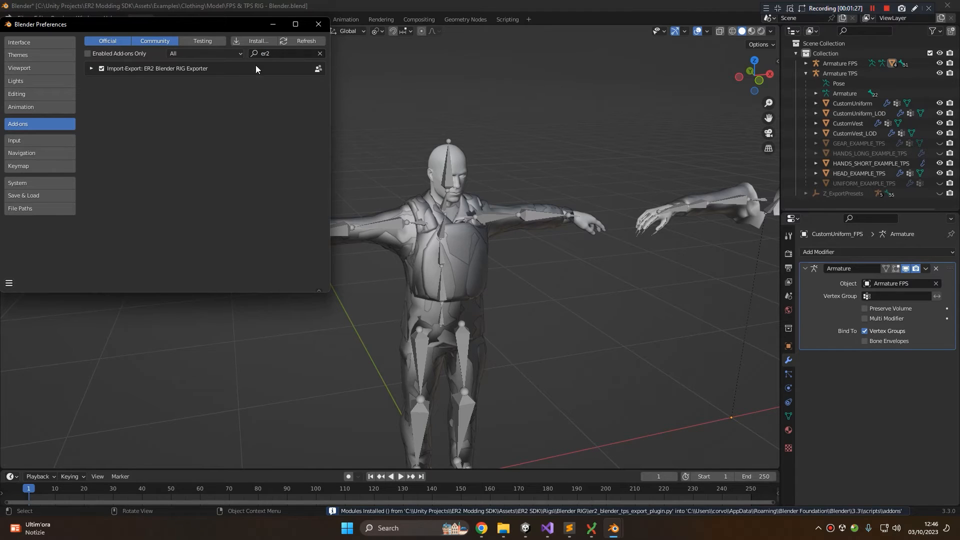
click(91, 69)
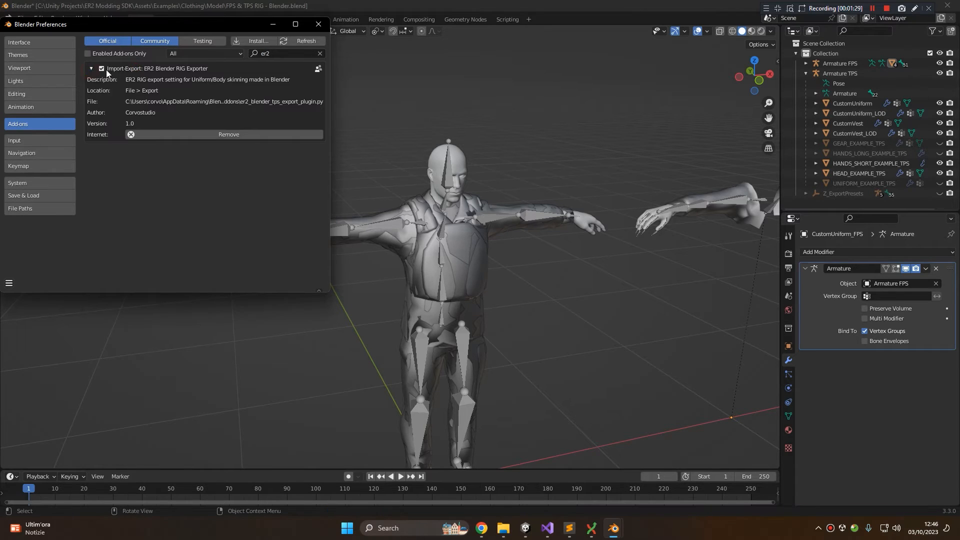
click(318, 24)
click(22, 18)
mouse_move(48, 166)
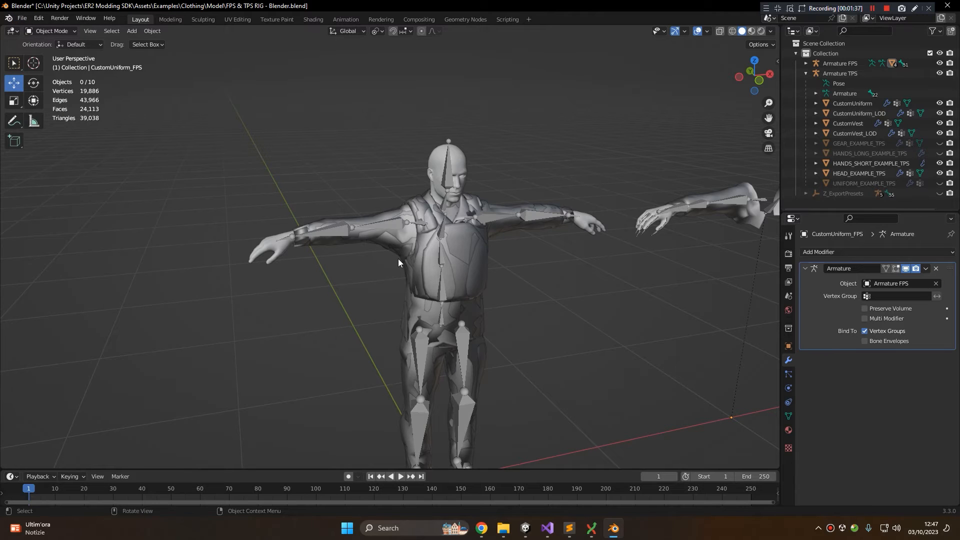
- Select CustomUniform and CustomUniform_LOD together and start the ER2 - Export TPS Uniform export for them
scroll(597, 254, up, 3)
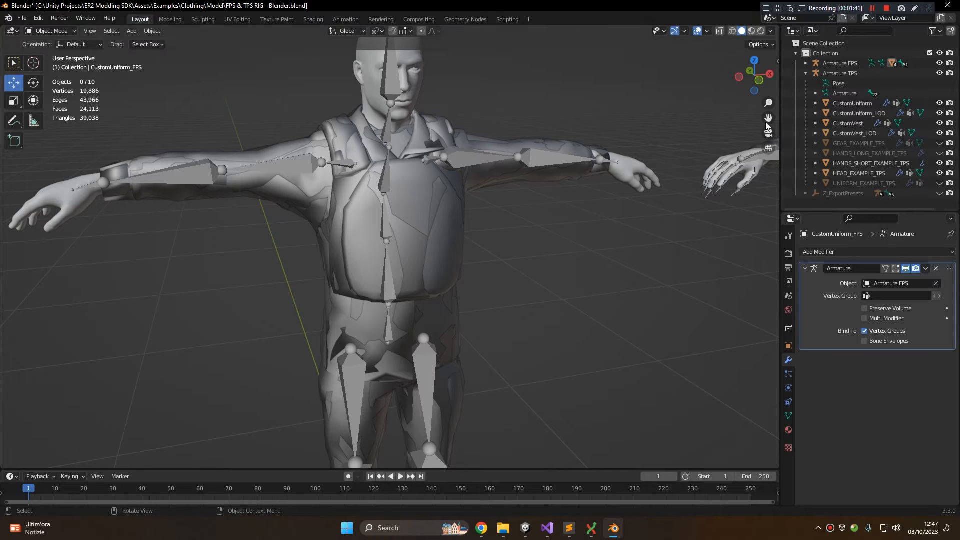
click(851, 103)
ctrl+click(857, 113)
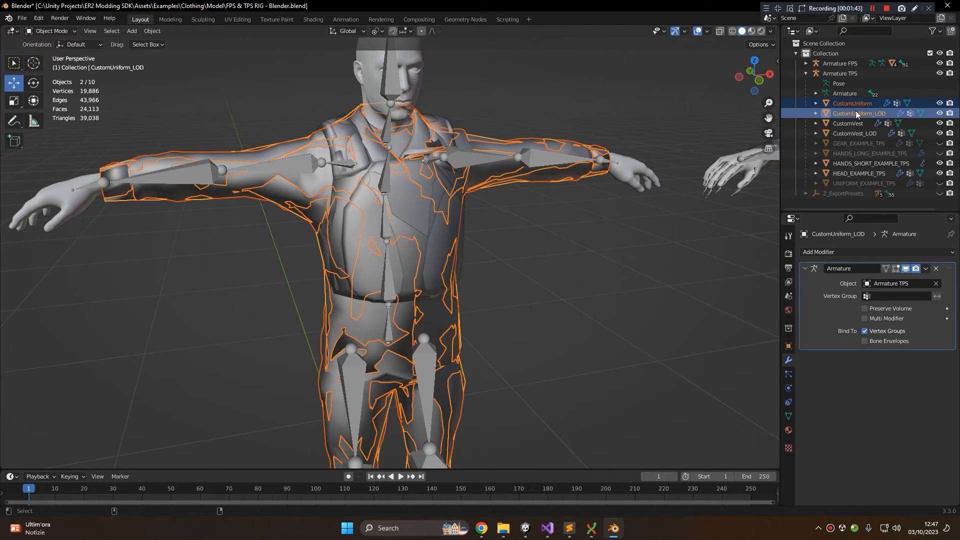
scroll(403, 159, down, 3)
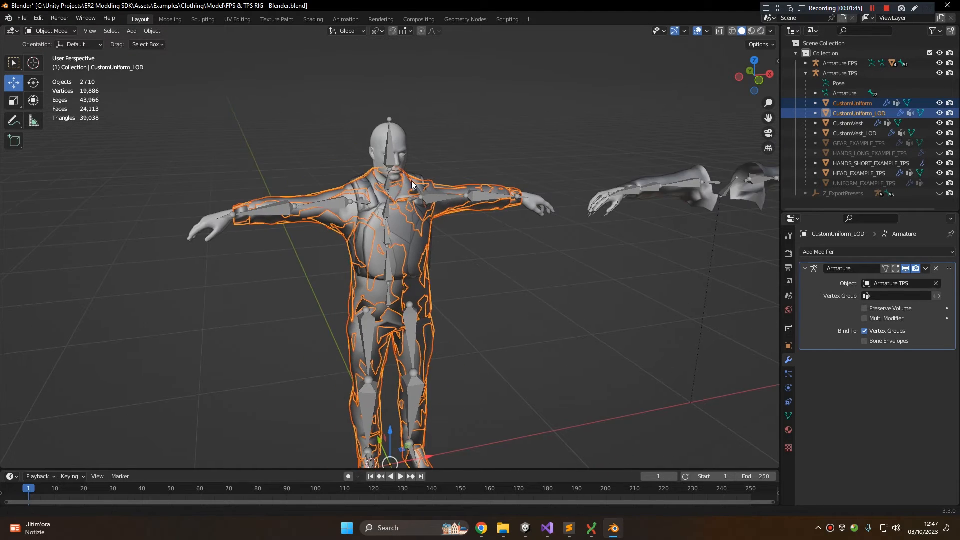
shift+middle_drag(411, 185, 395, 147)
click(22, 18)
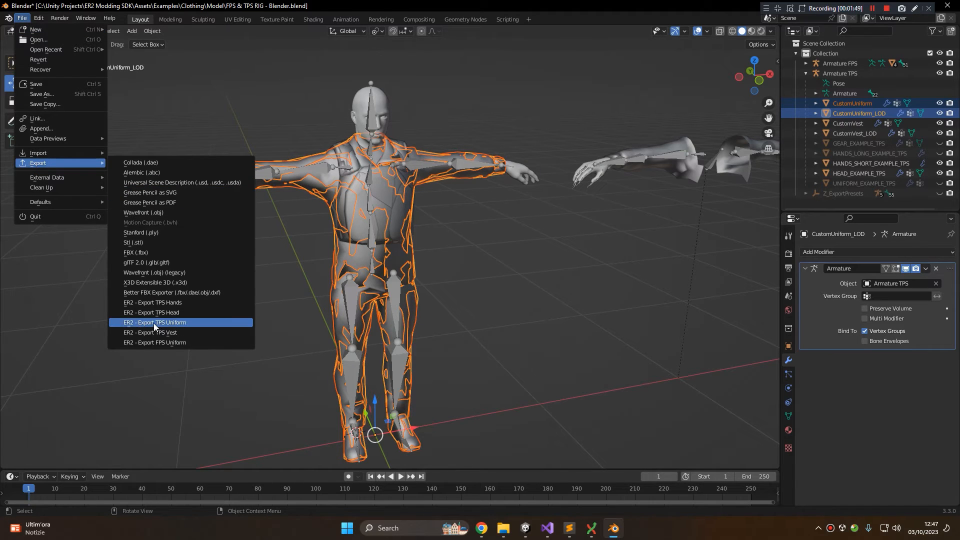
click(190, 322)
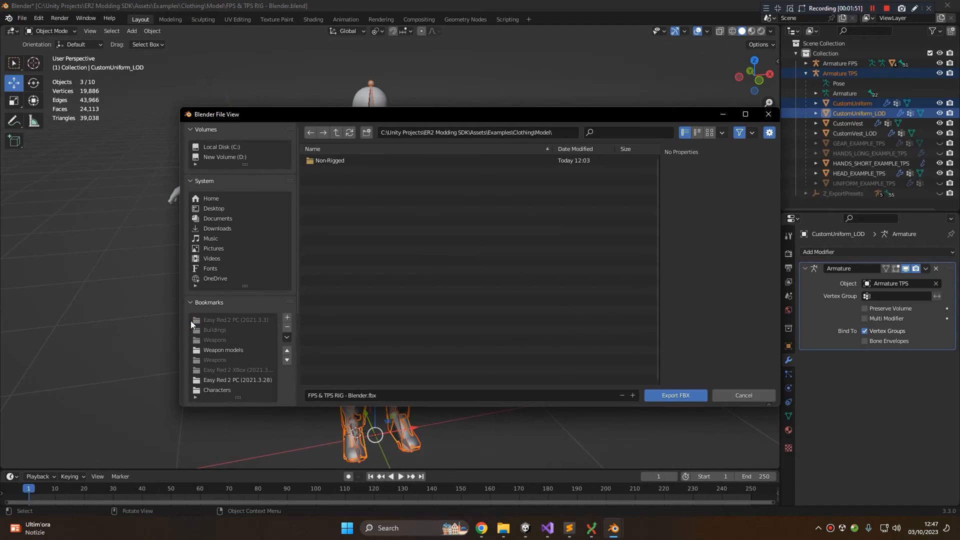
scroll(260, 317, down, 5)
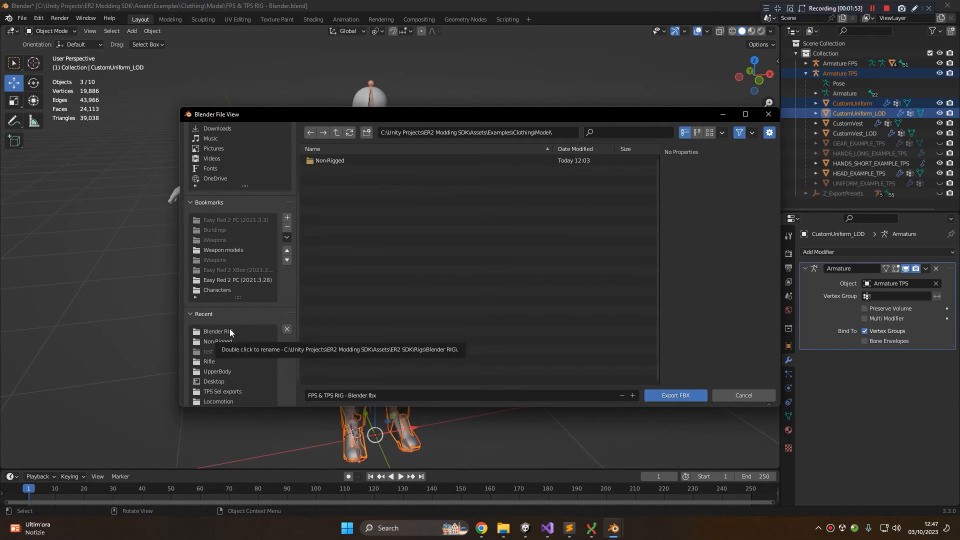
scroll(229, 344, down, 2)
click(227, 300)
click(227, 306)
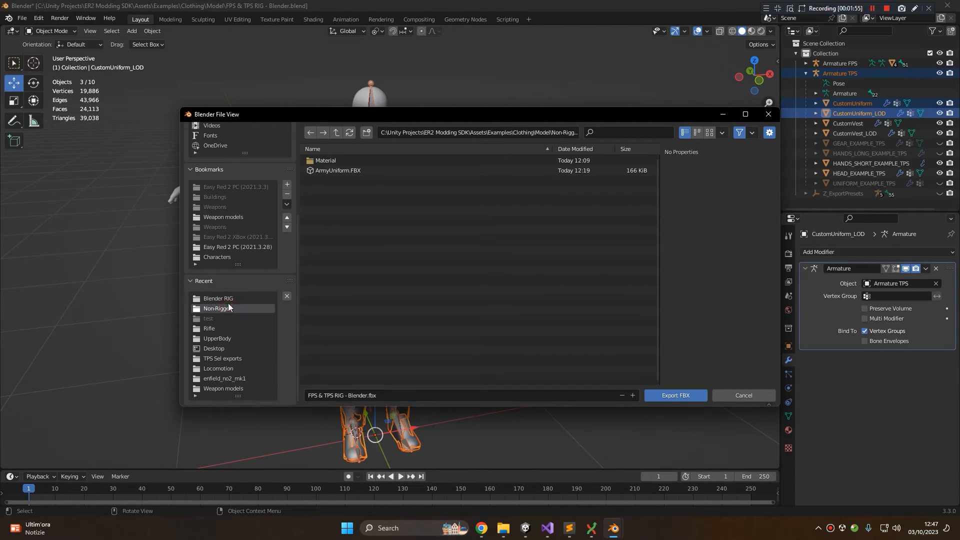
click(341, 135)
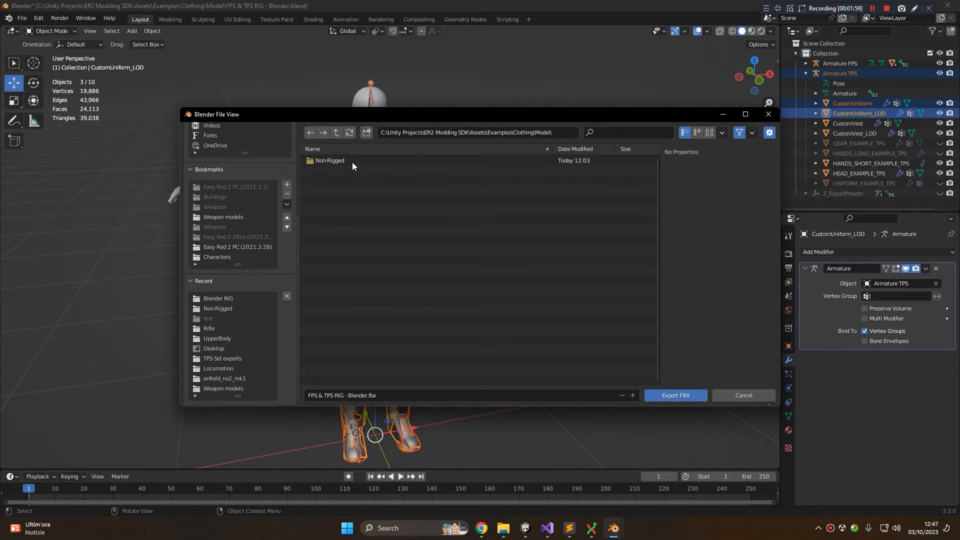
- Export the uniform meshes as an FBX named CustomUniformExample in the Assets\Examples\Clothing\Model folder
click(400, 396)
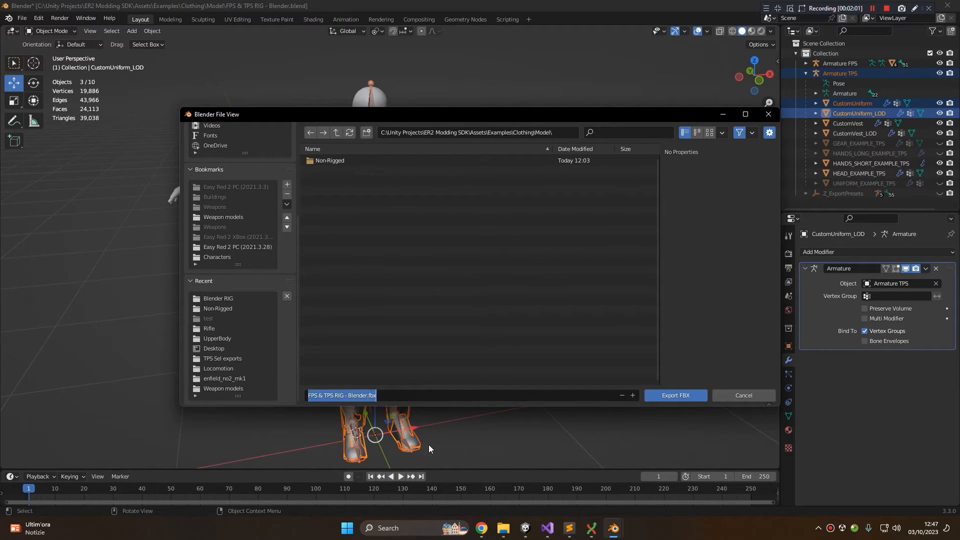
text(Cu)
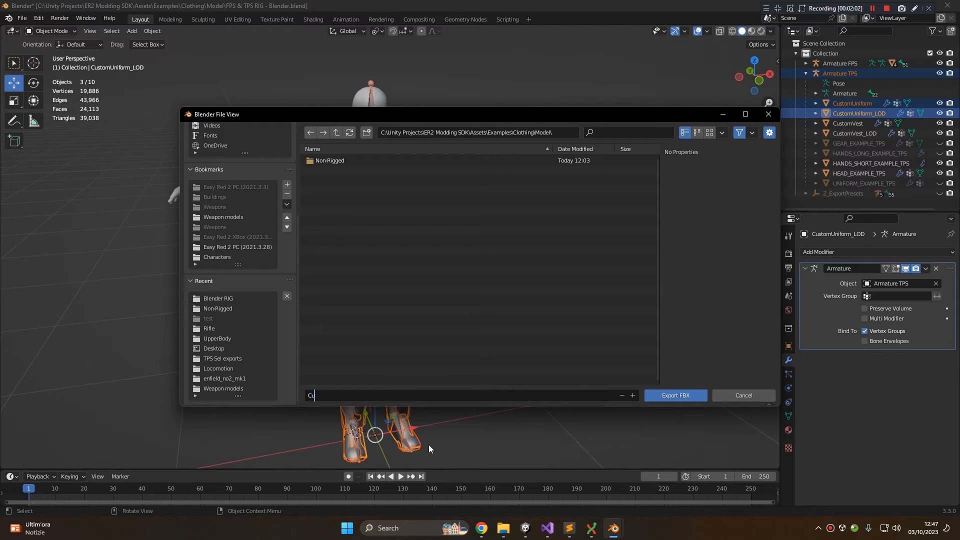
text(stomUniformExample)
click(680, 395)
click(683, 394)
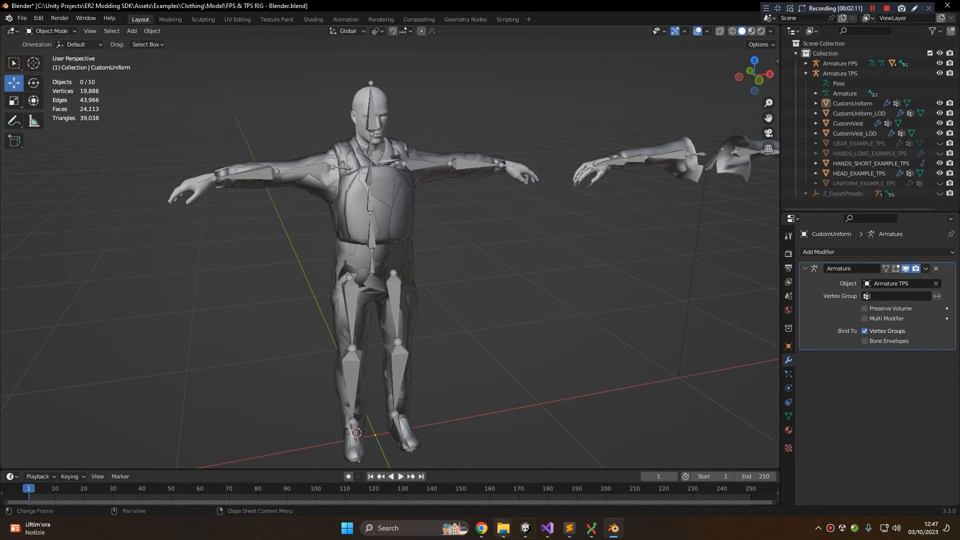
- Switch to Unity and inspect the CustomUniformExample model in Assets/Examples/Clothing/Model, turning its preview to face front
click(525, 528)
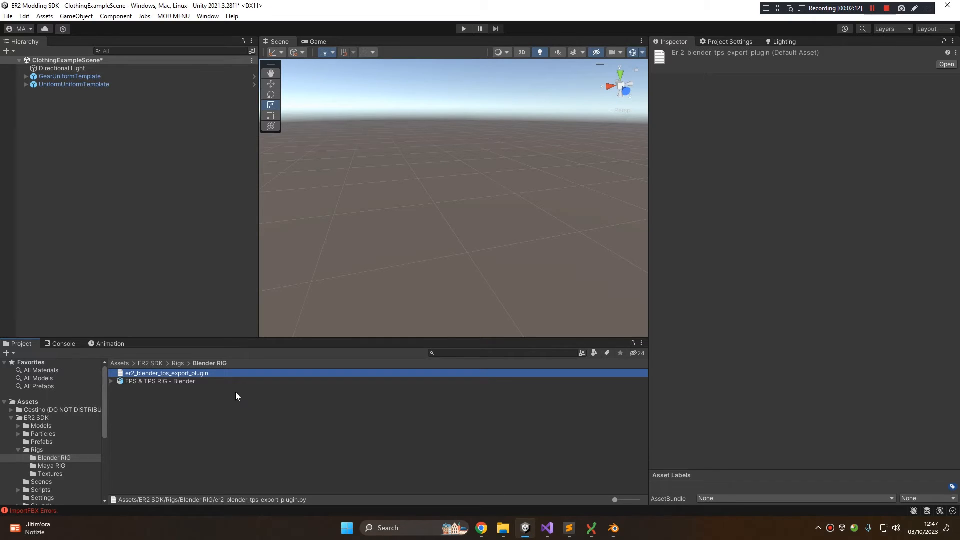
click(177, 363)
scroll(44, 468, down, 5)
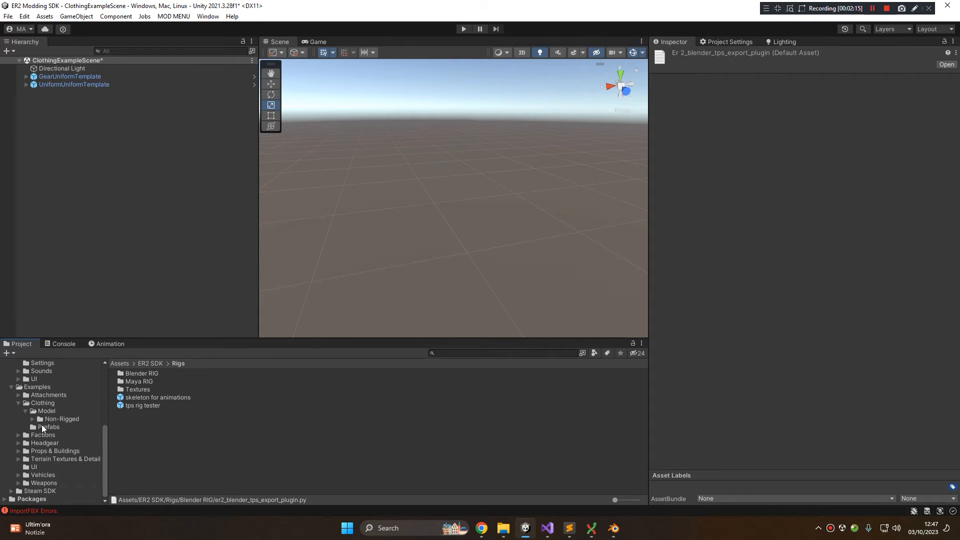
click(47, 411)
click(160, 382)
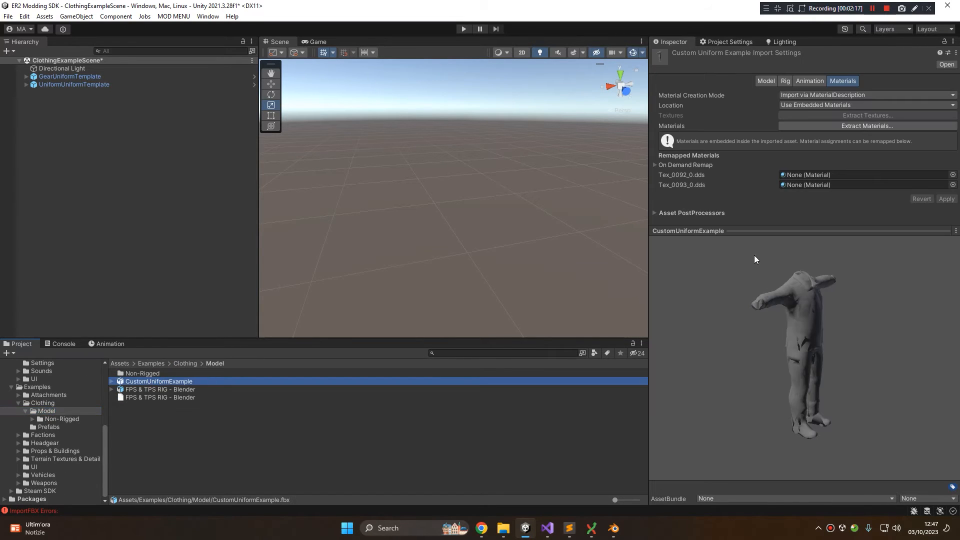
drag(845, 313, 812, 334)
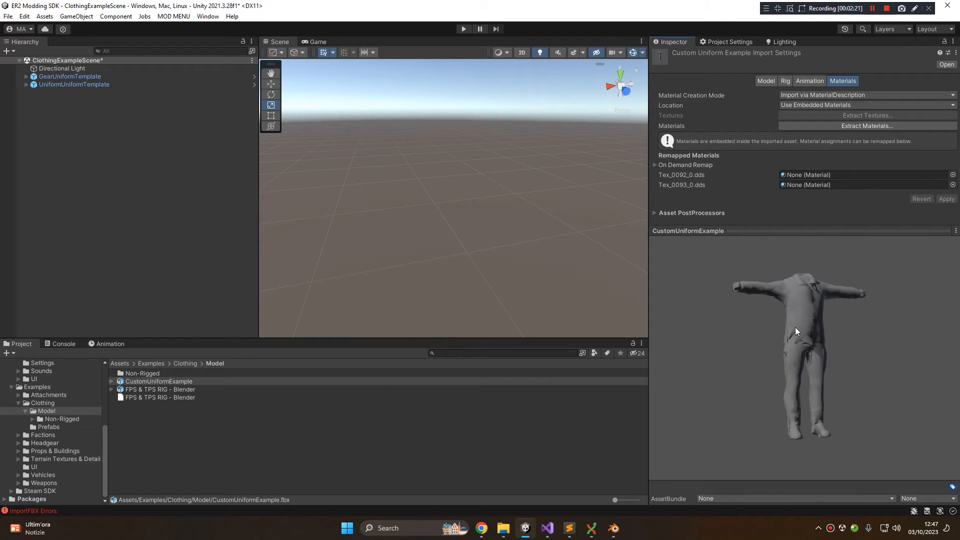
- Switch to Blender, select CustomVest and CustomVest_LOD together, and start the ER2 - Export TPS Vest export for them
click(614, 528)
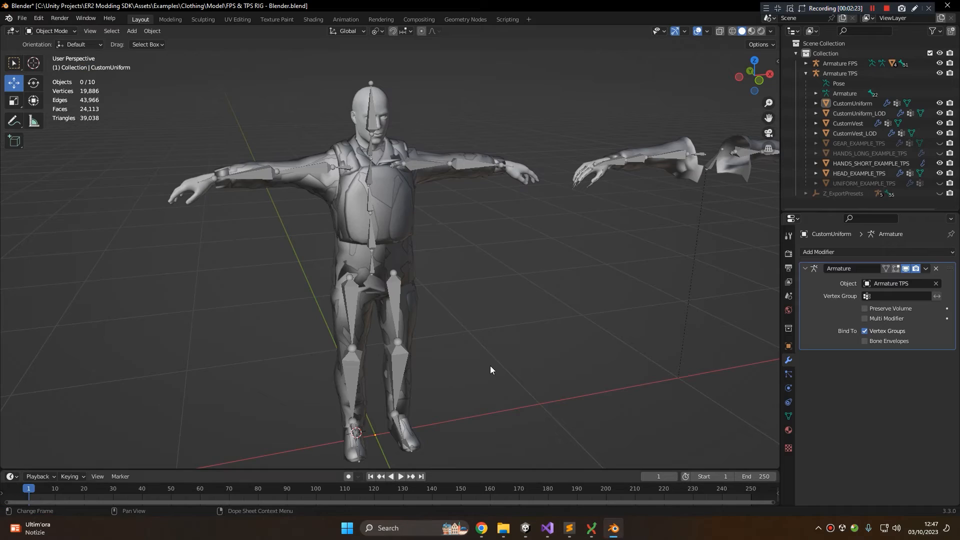
click(856, 123)
ctrl+click(852, 133)
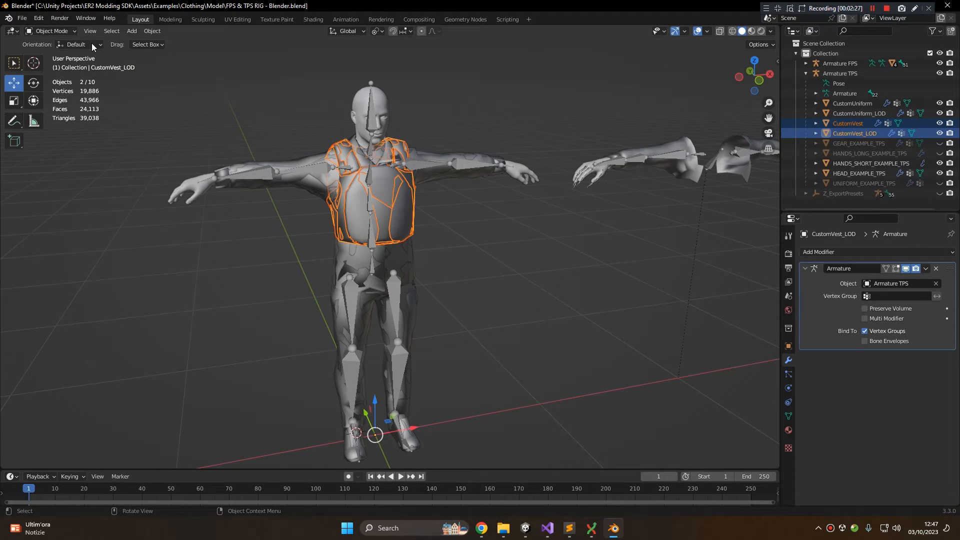
click(23, 20)
mouse_move(64, 162)
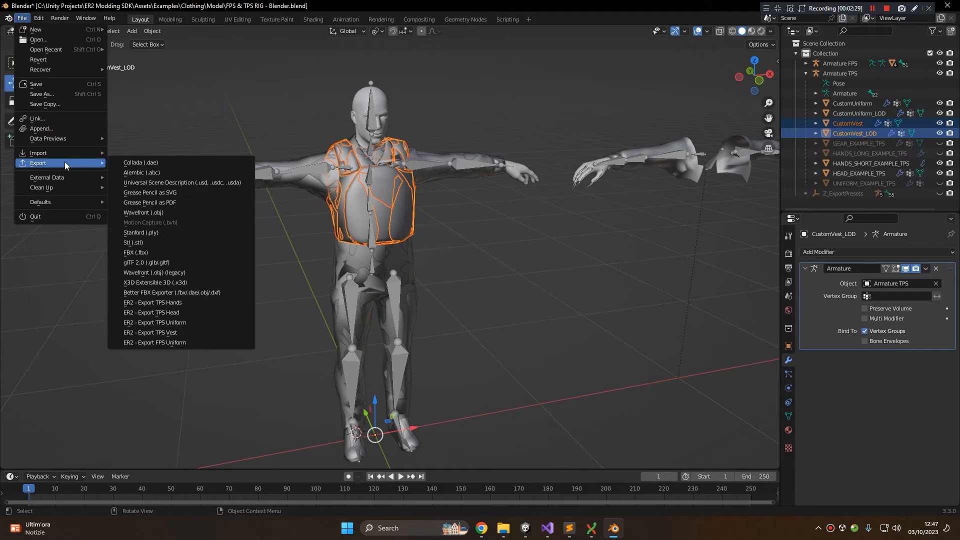
click(188, 332)
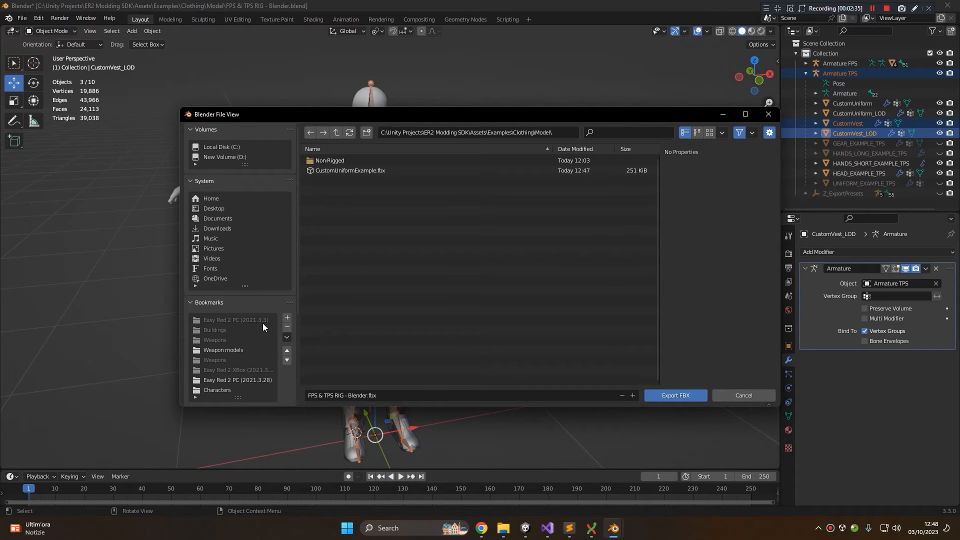
- Export the vest meshes as CustomVestExample.fbx in the Assets\Examples\Clothing\Model folder
scroll(255, 336, down, 3)
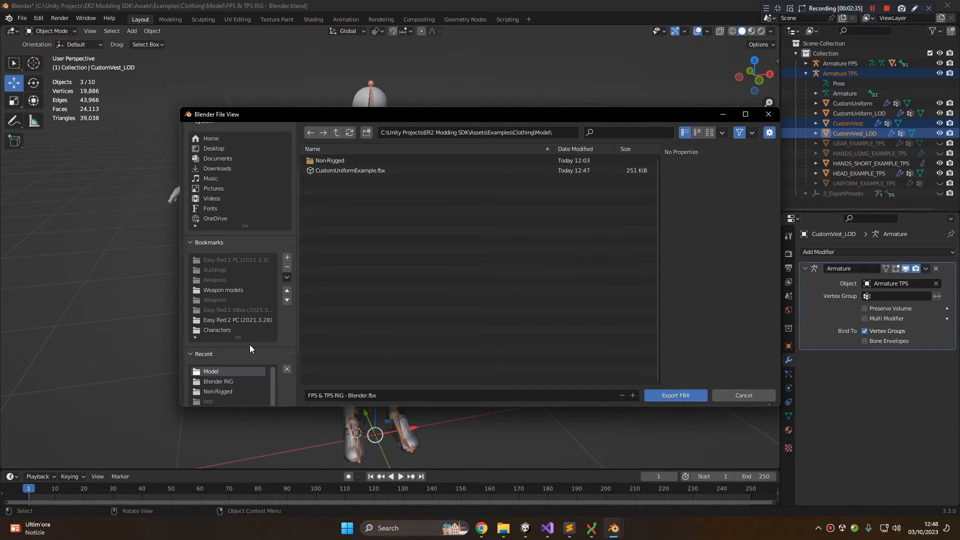
click(358, 172)
click(347, 397)
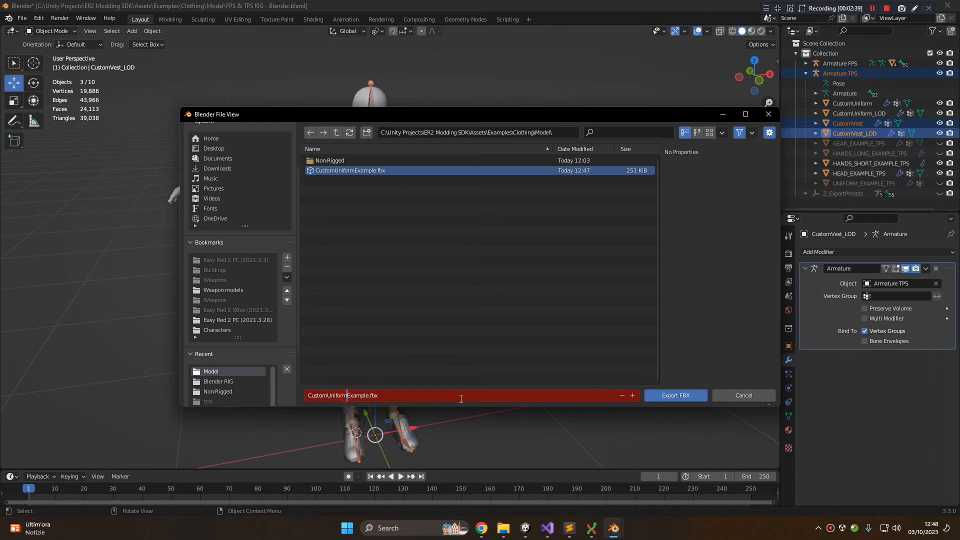
key(BackSpace)
key(BackSpace)
key(BackSpace)
key(BackSpace)
key(BackSpace)
key(BackSpace)
key(BackSpace)
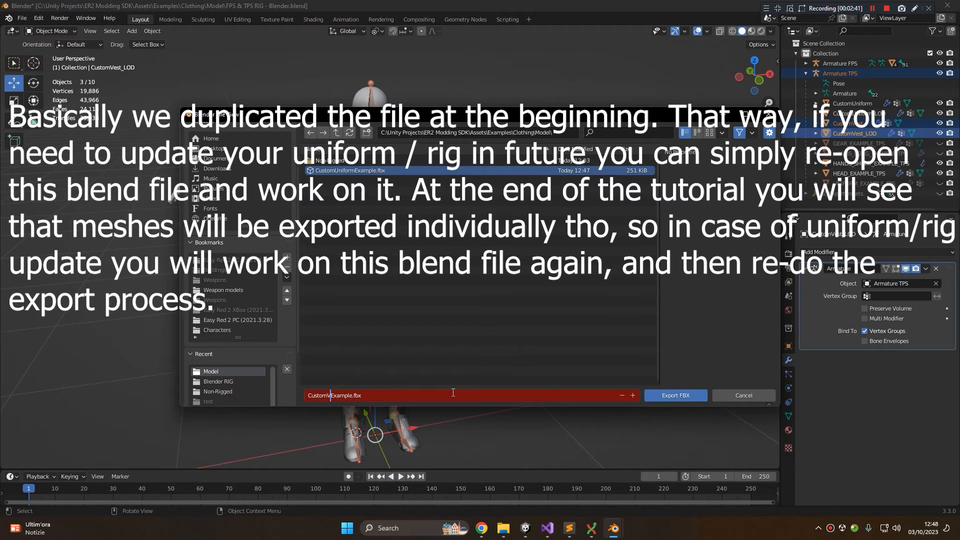
text(Vest)
key(Return)
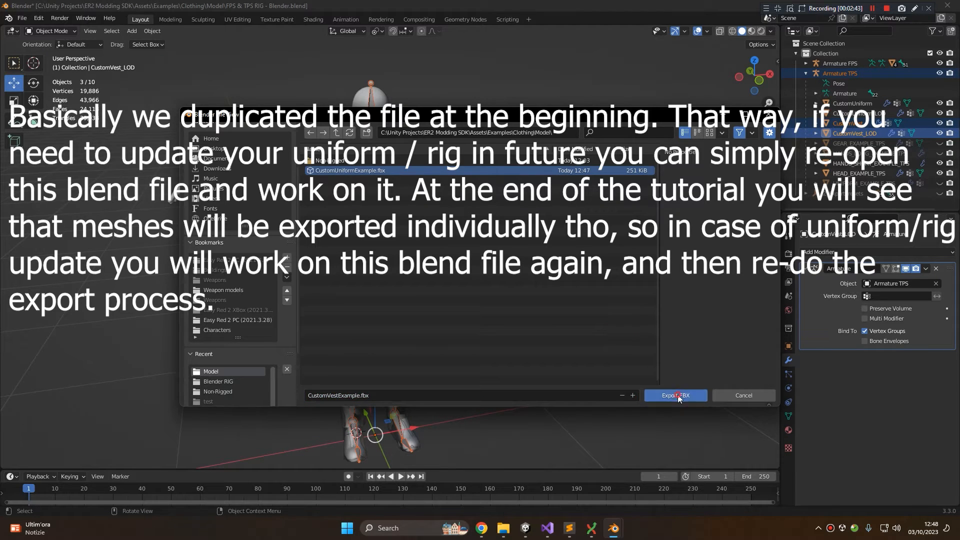
click(675, 395)
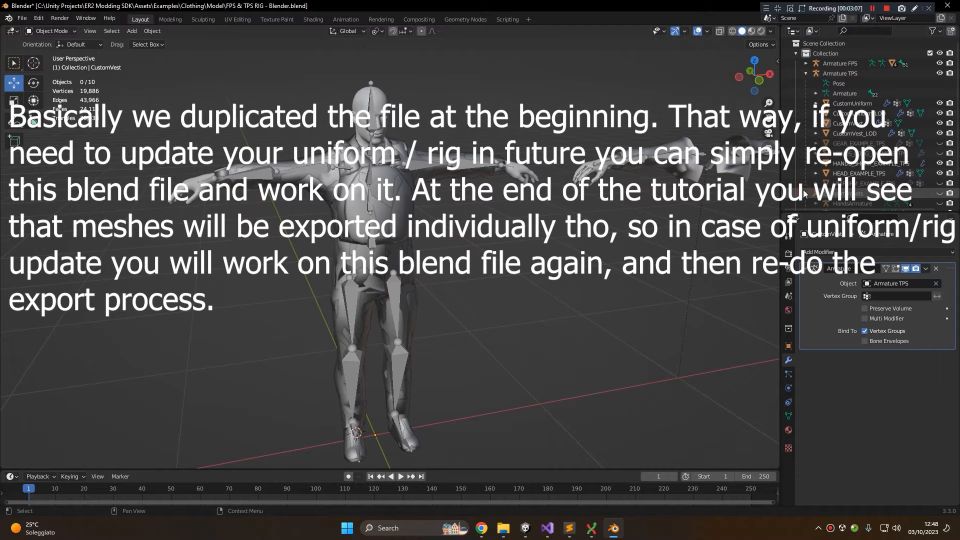
- Examine the armatures under Z_ExportPresets by showing them temporarily, then hide them again and collapse the group
scroll(841, 163, down, 2)
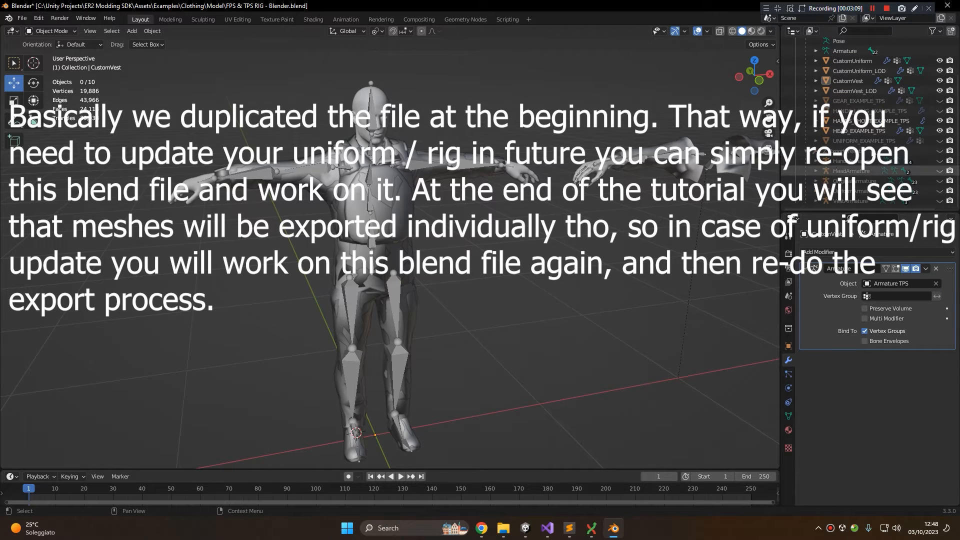
click(850, 181)
click(858, 152)
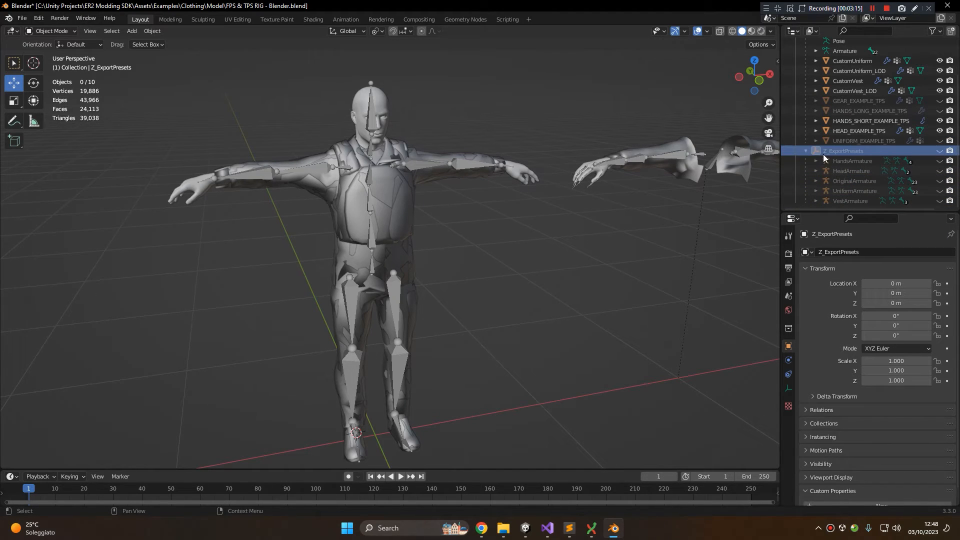
click(940, 151)
click(940, 151)
click(939, 152)
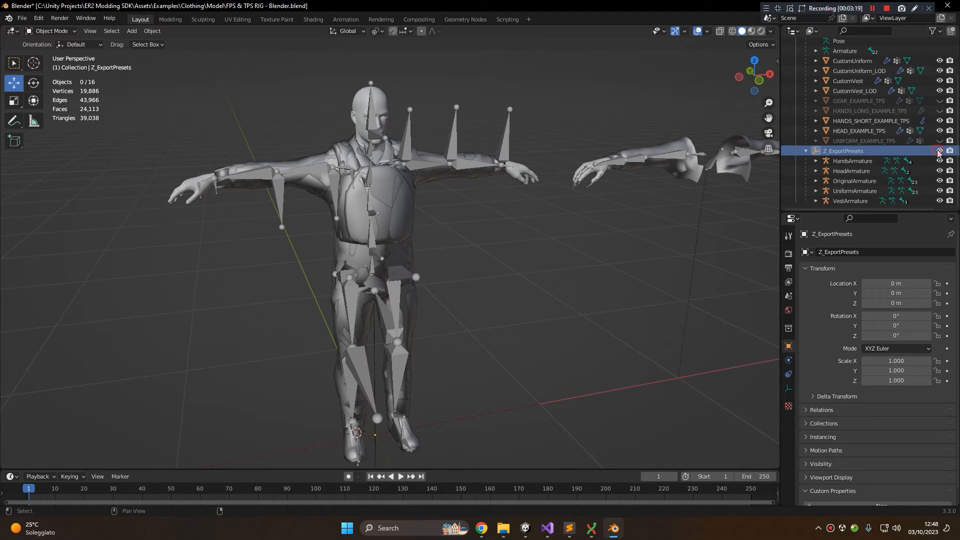
click(940, 153)
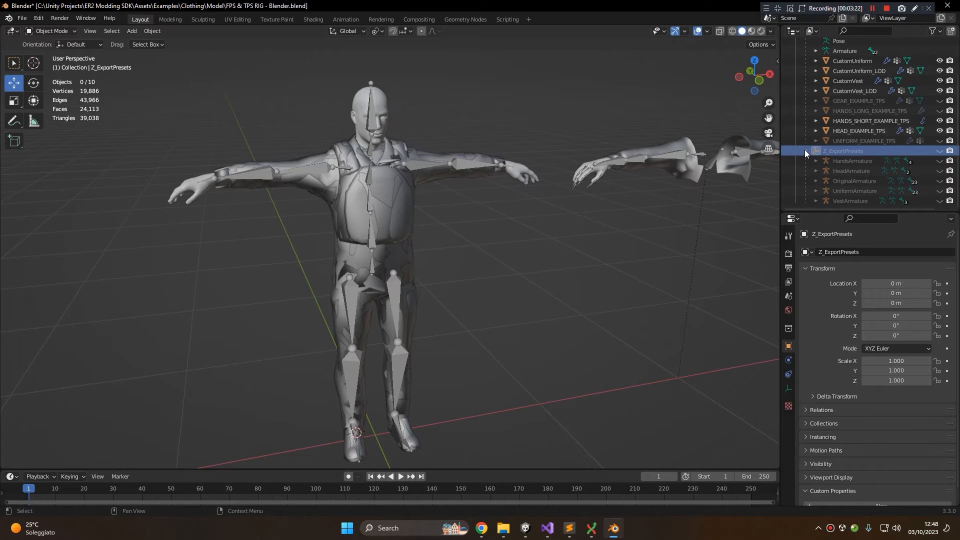
click(806, 150)
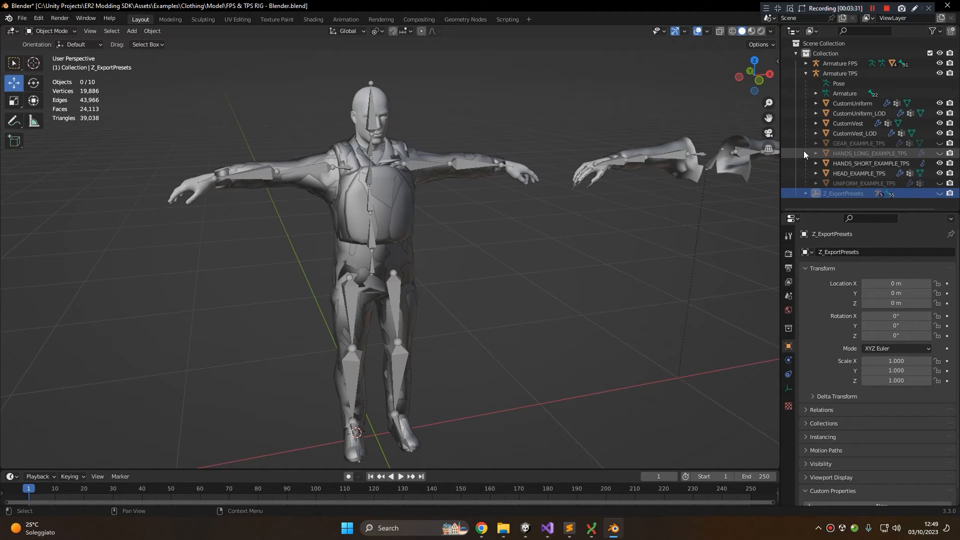
- Select the CustomUniform_FPS sleeve mesh and start the ER2 - Export FPS Uniform export for it
middle_drag(657, 107, 358, 171)
scroll(335, 177, up, 2)
scroll(350, 175, down, 3)
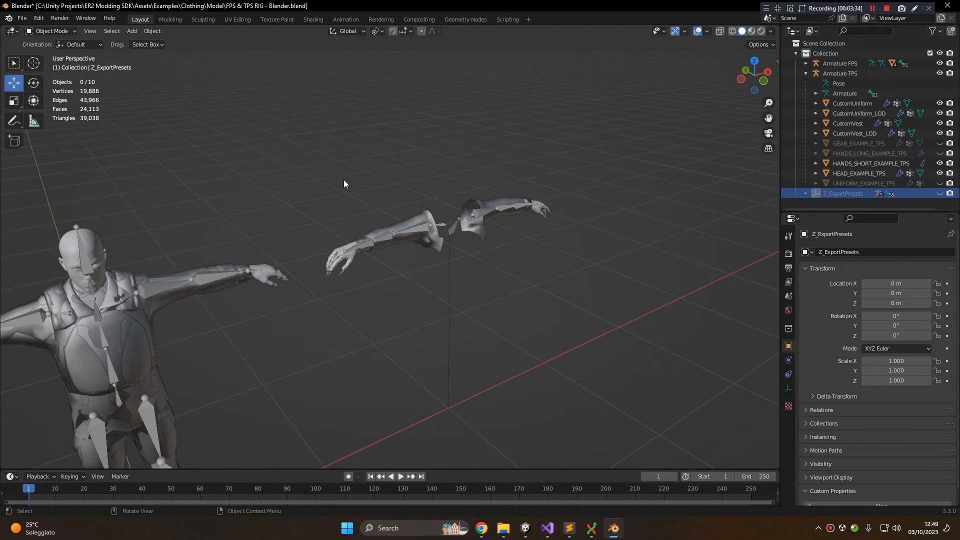
scroll(407, 204, up, 3)
click(411, 207)
scroll(404, 165, up, 3)
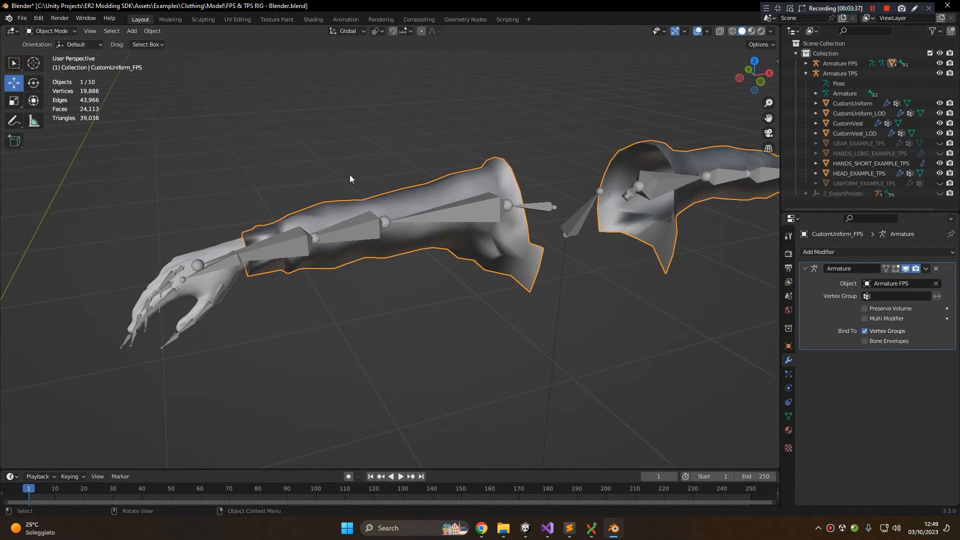
click(477, 69)
click(492, 157)
click(22, 18)
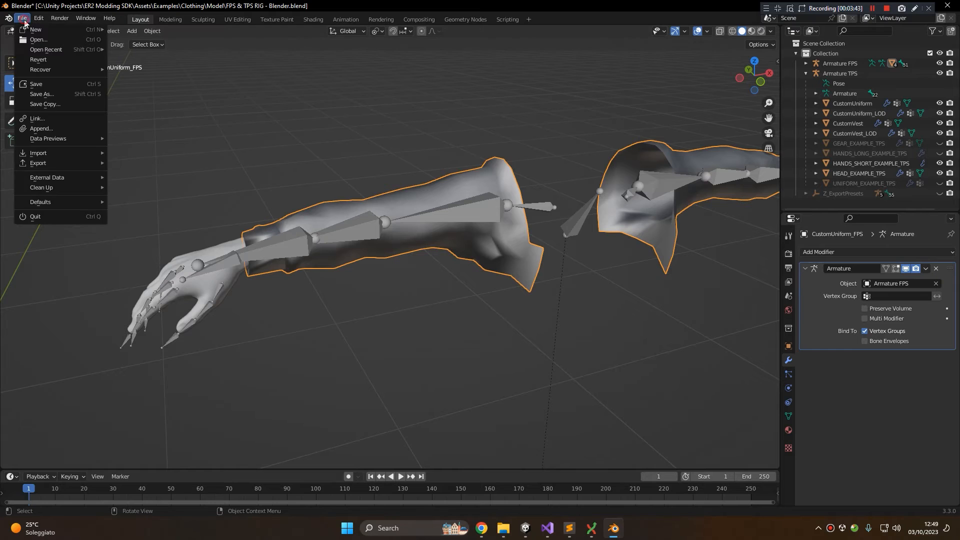
mouse_move(39, 164)
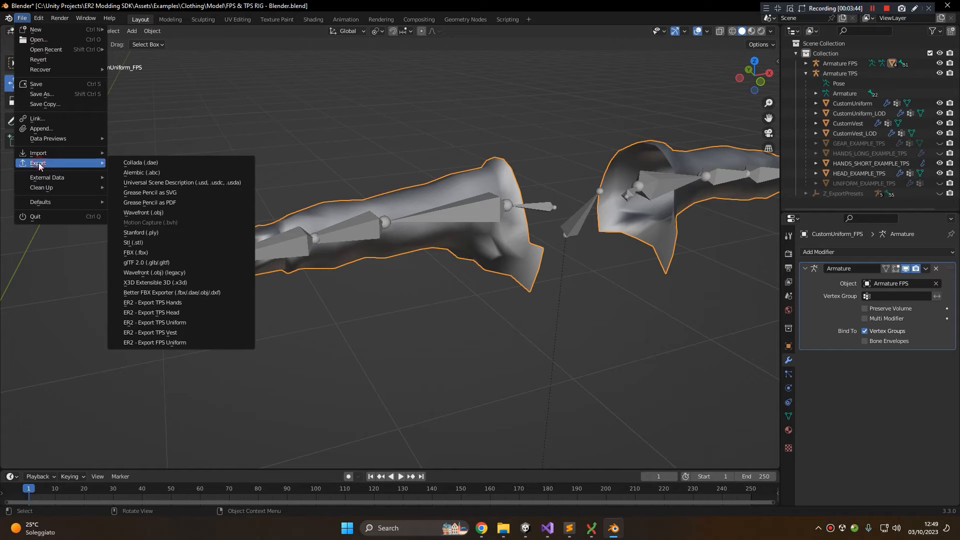
click(214, 342)
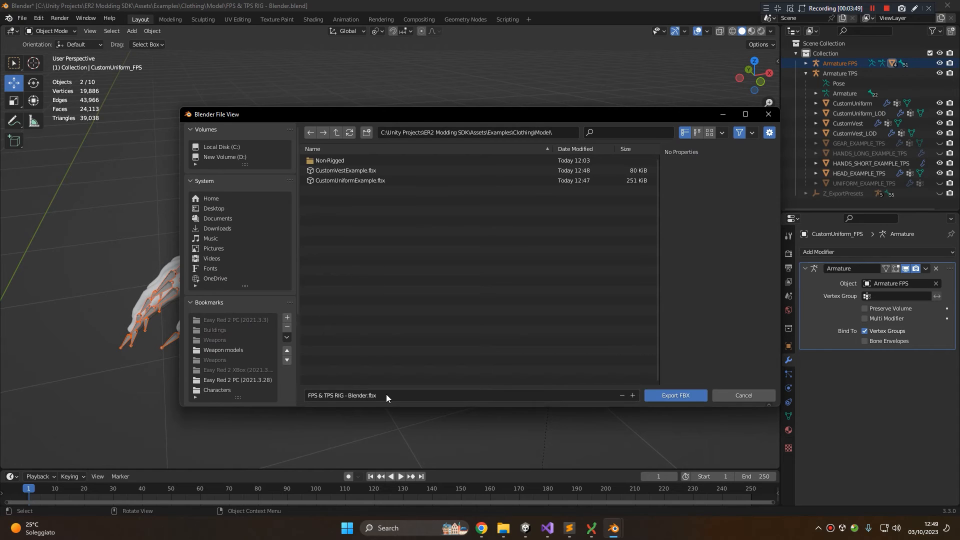
- Export the first-person uniform mesh as CustomFPSUniformExample.fbx in the Assets\Examples\Clothing\Model folder
click(367, 181)
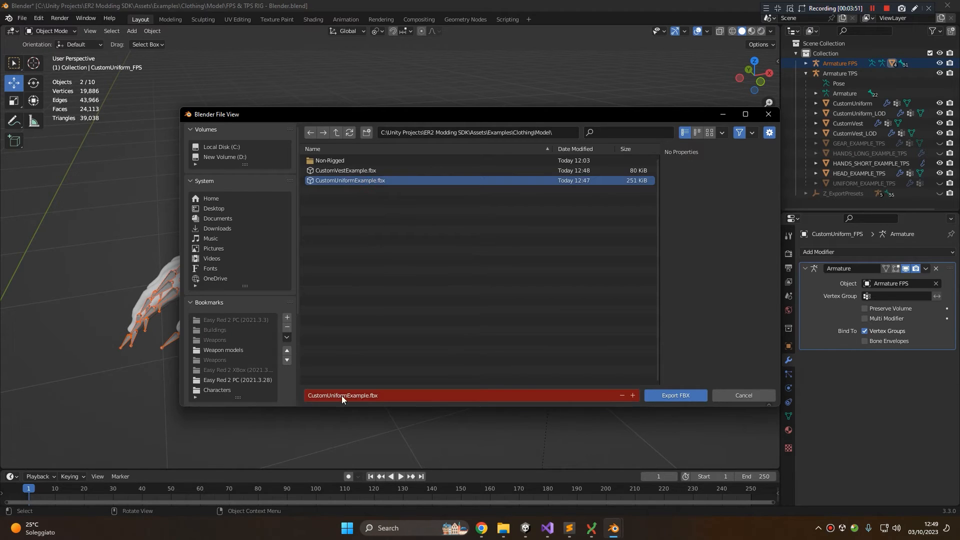
click(328, 395)
text(FPS)
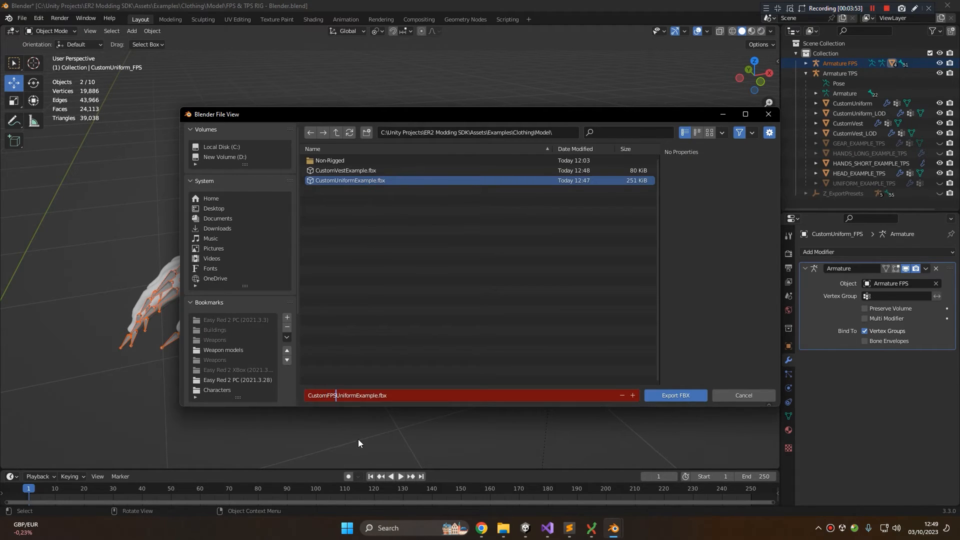
key(Return)
click(667, 395)
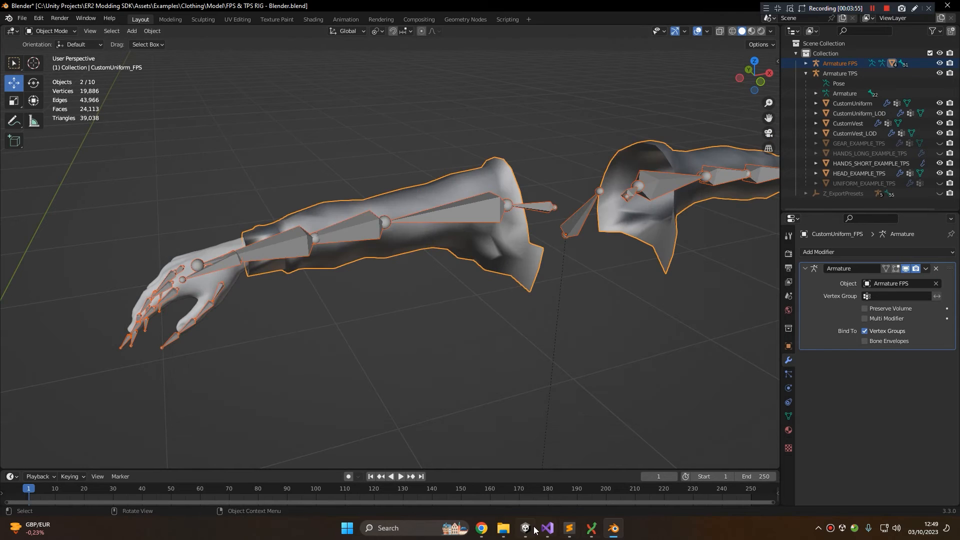
- Switch to Unity and check the imported CustomFPSUniformExample, CustomUniformExample and CustomVestExample models one after another
click(533, 529)
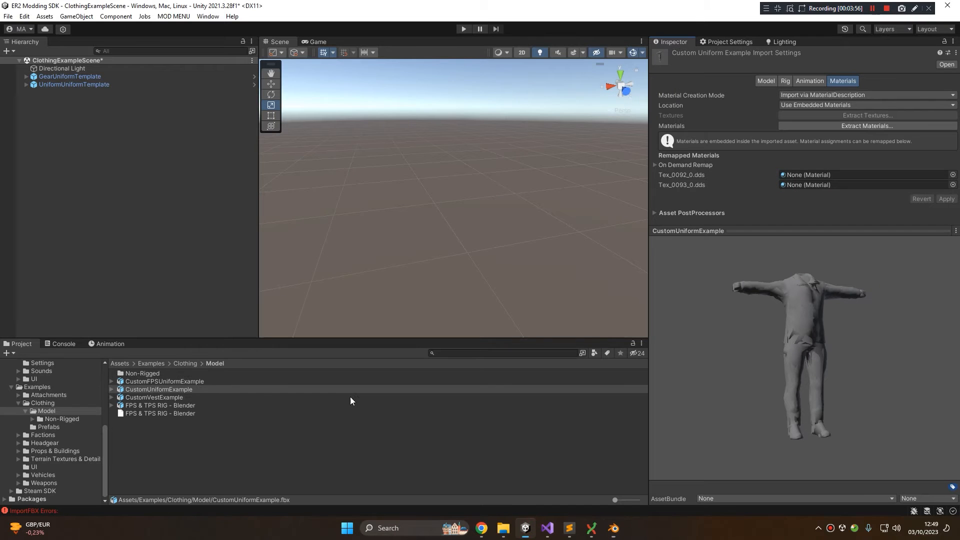
click(170, 382)
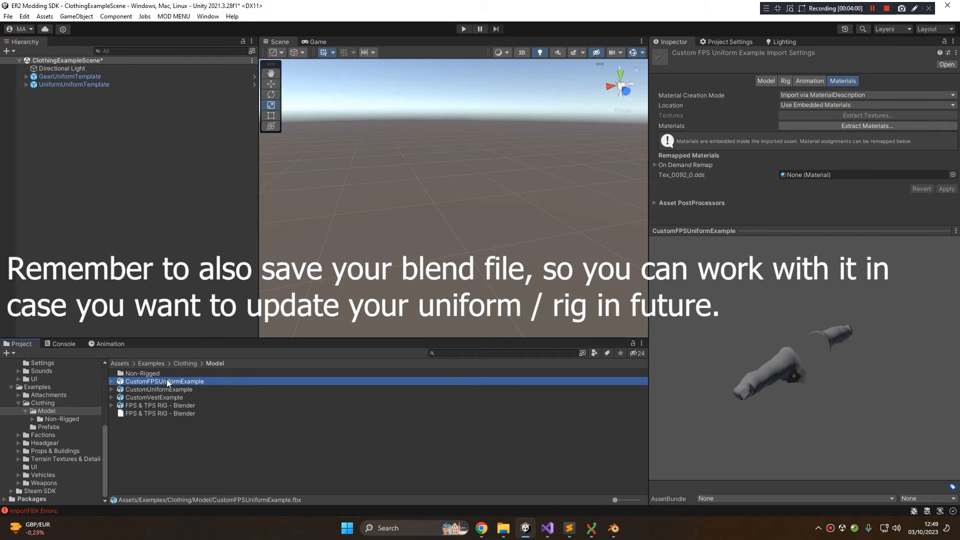
key(Down)
key(Down)
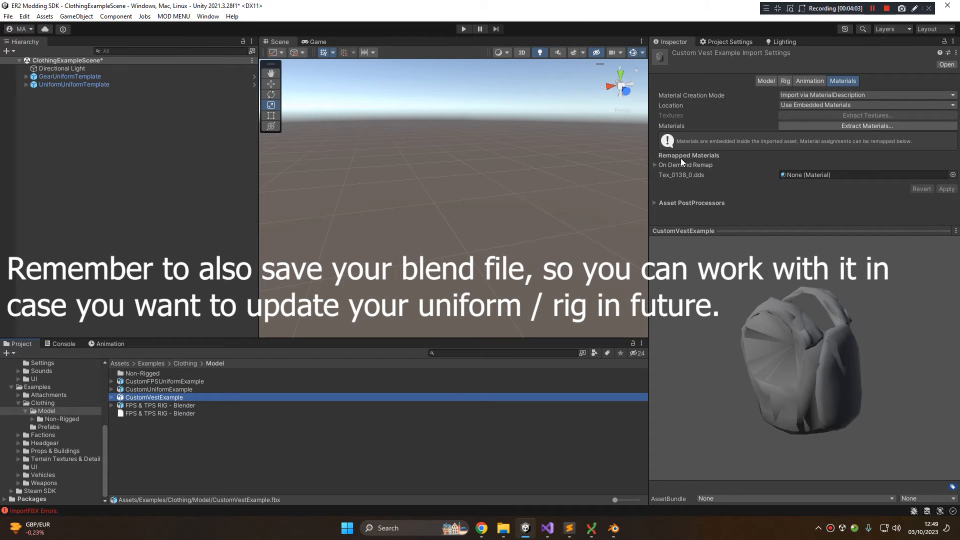
- Search the materials for tex, remap CustomVestExample's material to the last listed Tex_0138_0.dds, and apply the import settings
click(953, 175)
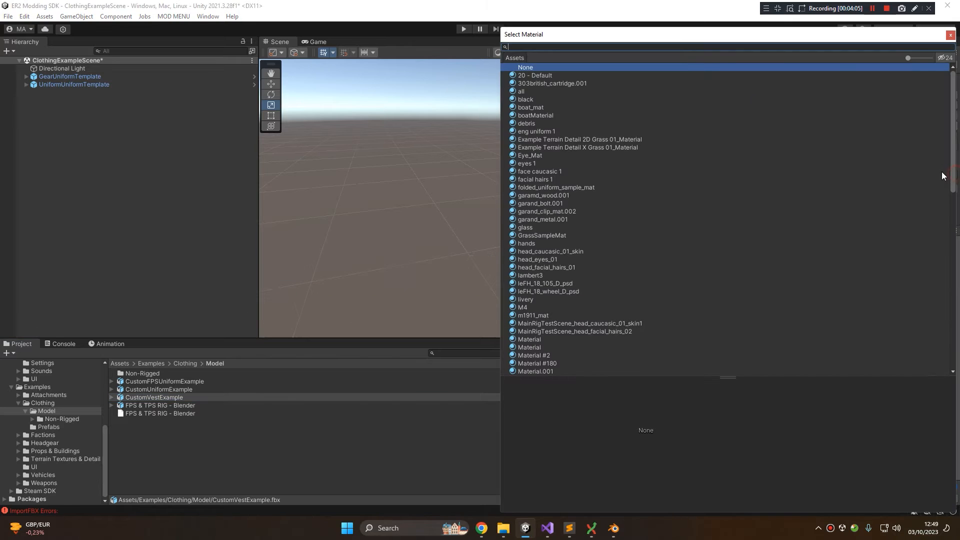
drag(658, 38, 214, 122)
text(te)
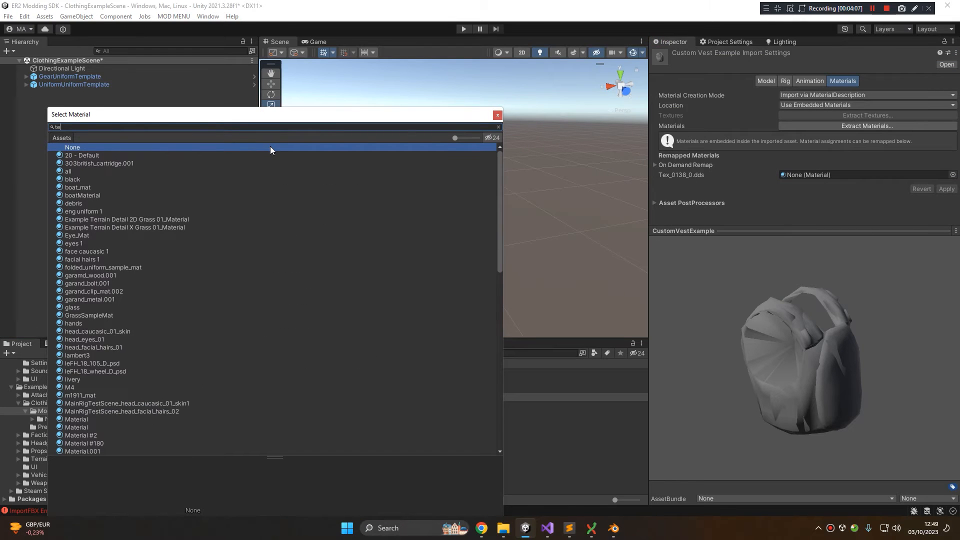
text(x)
double_click(153, 129)
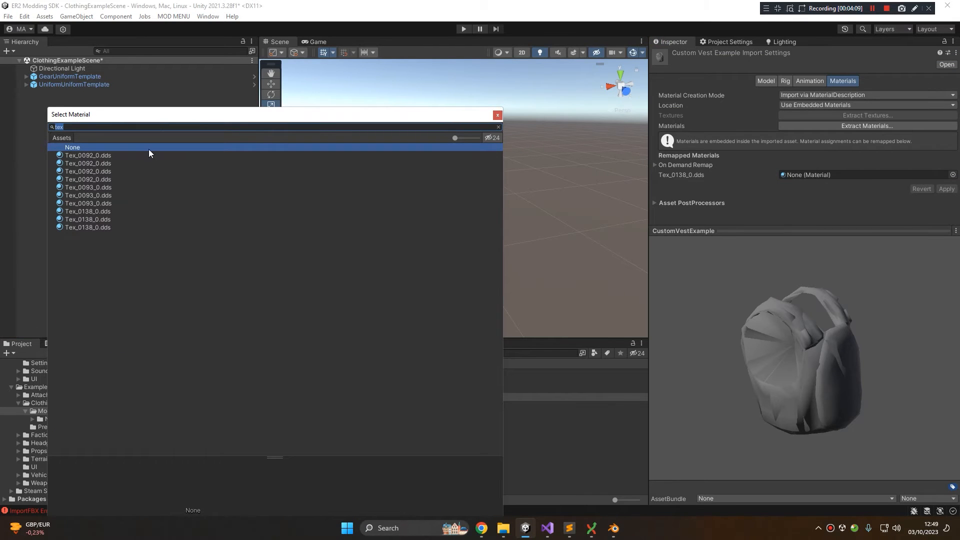
click(102, 212)
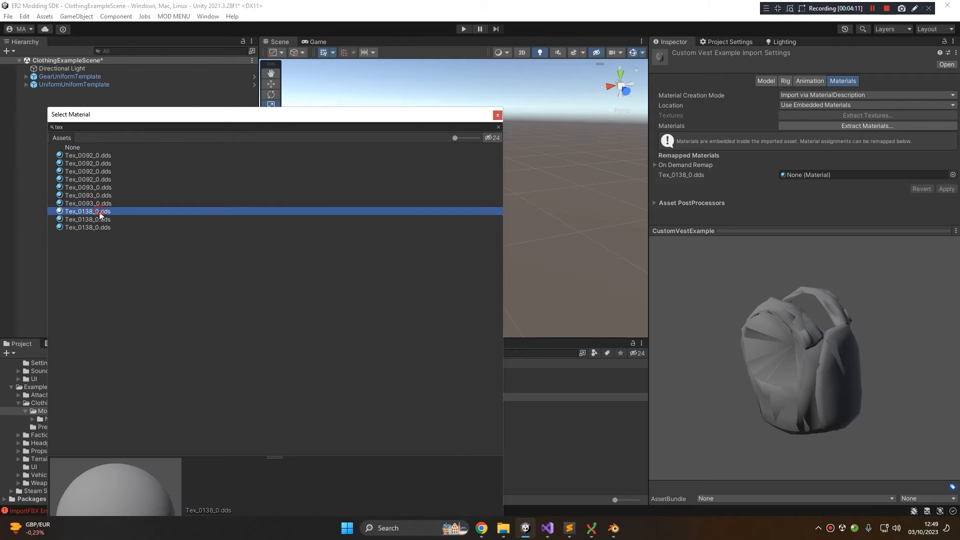
double_click(98, 227)
click(947, 189)
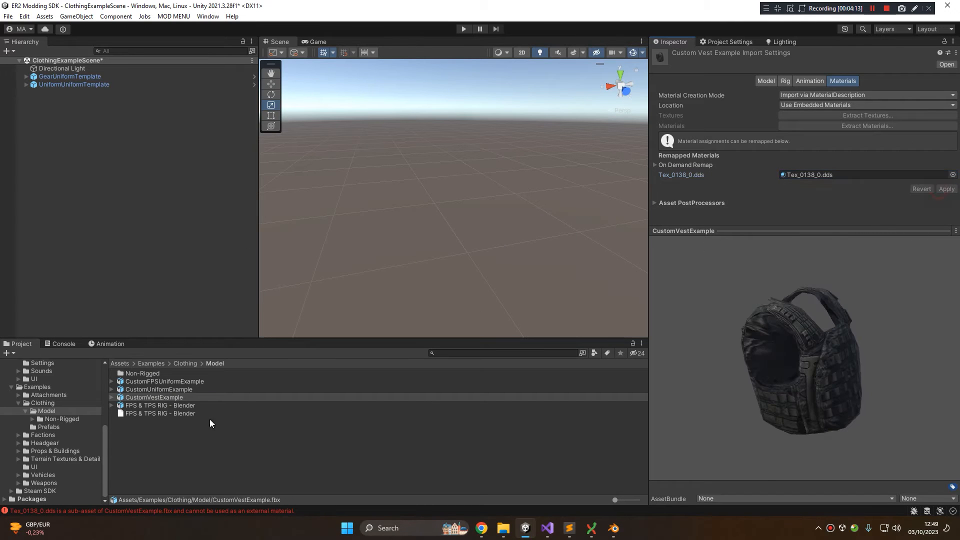
- Remap CustomUniformExample's two materials to the last listed Tex_0092_0.dds and Tex_0093_0.dds, and apply the import settings
click(260, 389)
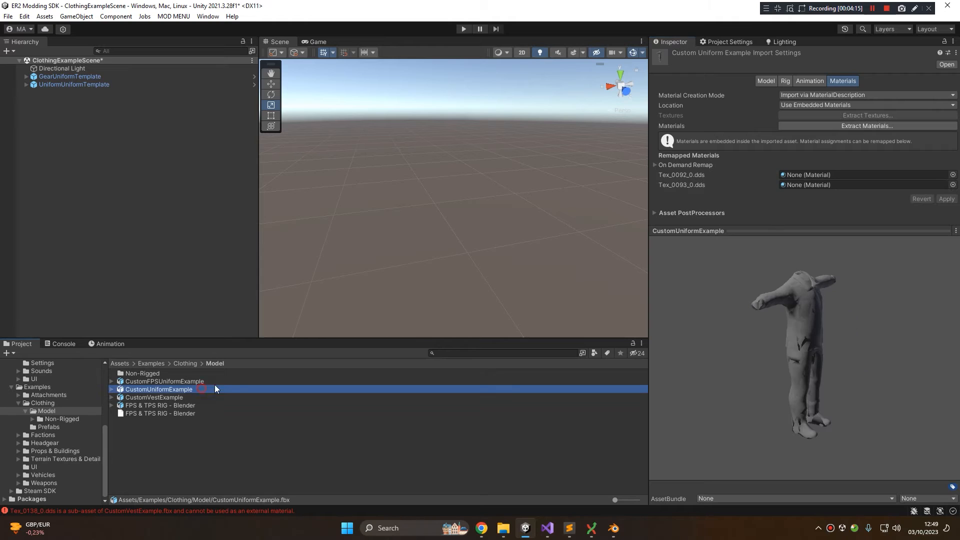
click(953, 176)
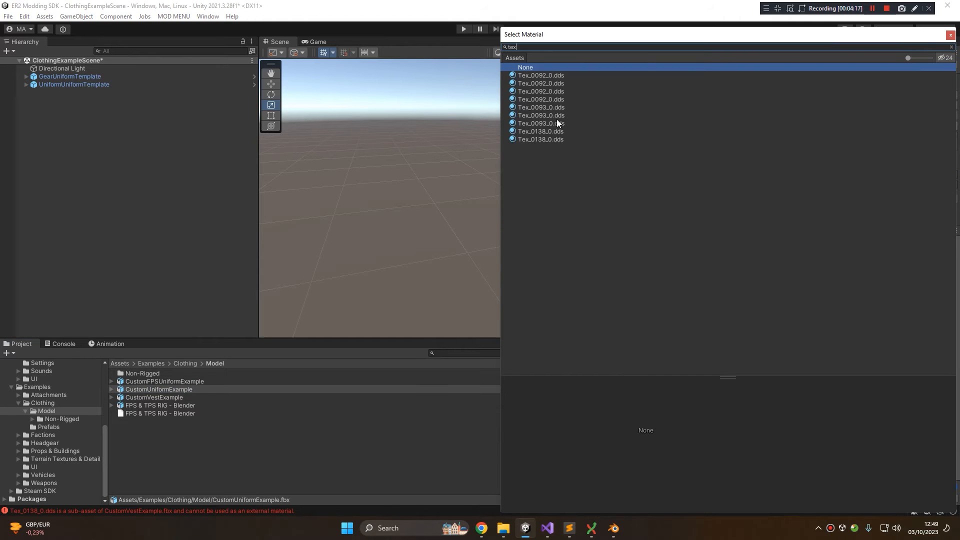
click(557, 117)
click(557, 101)
double_click(551, 100)
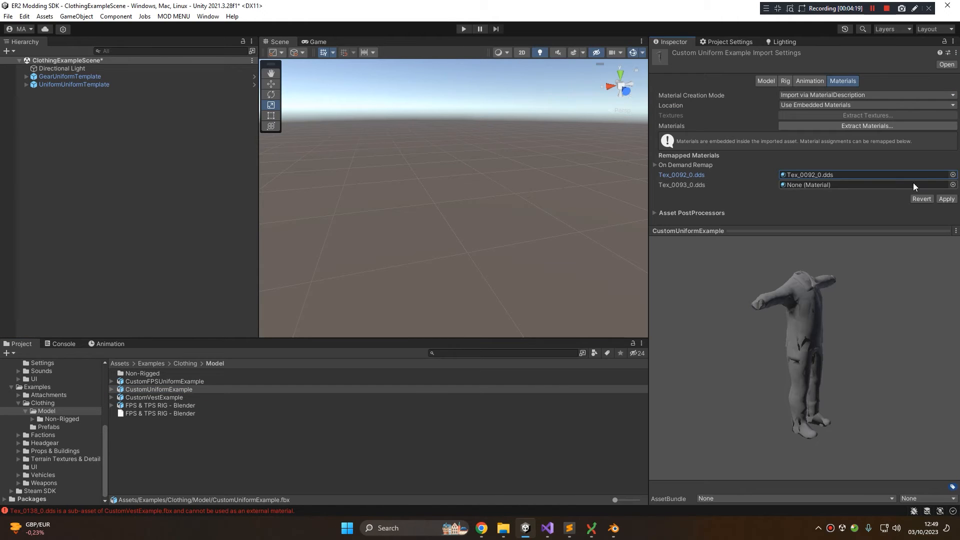
click(953, 185)
text(tex)
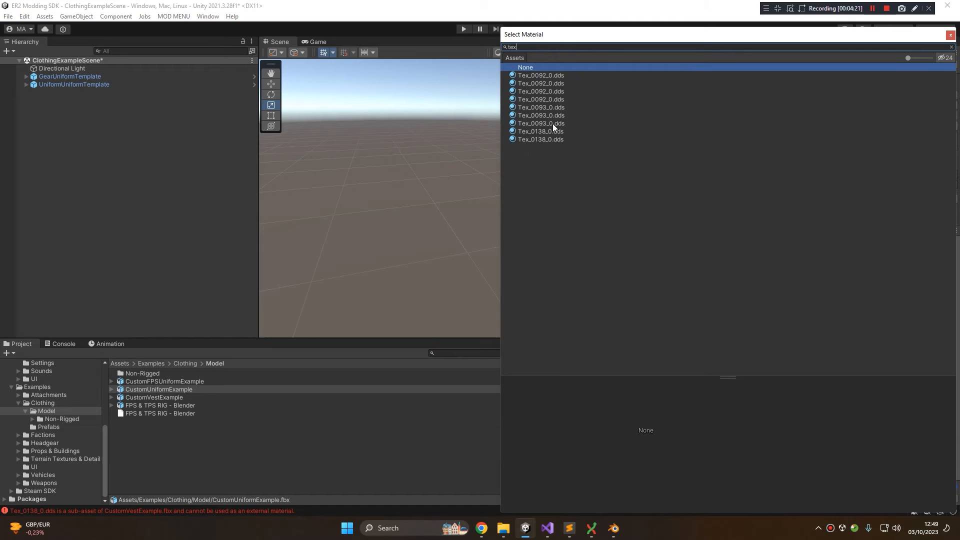
double_click(553, 124)
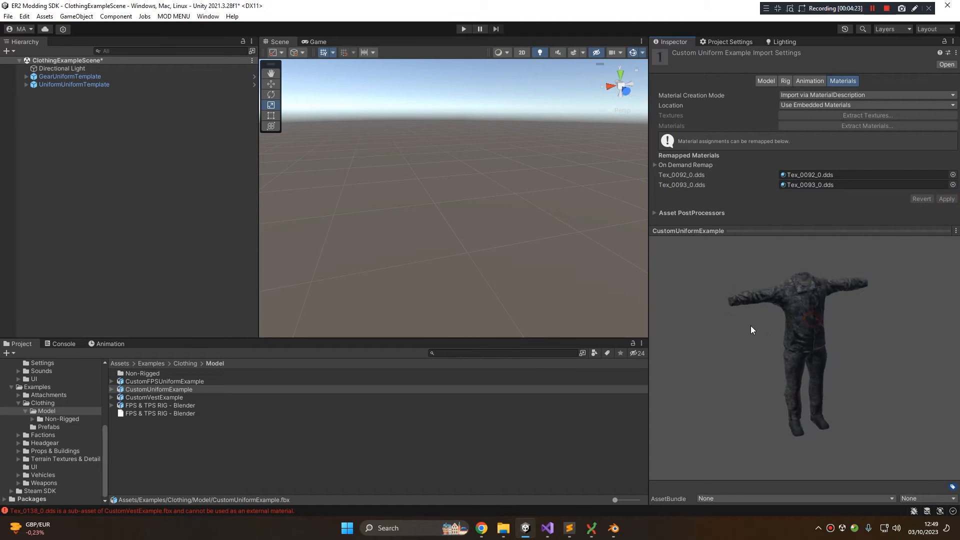
- Remap CustomFPSUniformExample's material to the third listed Tex_0092_0.dds and apply the import settings
click(161, 381)
click(953, 175)
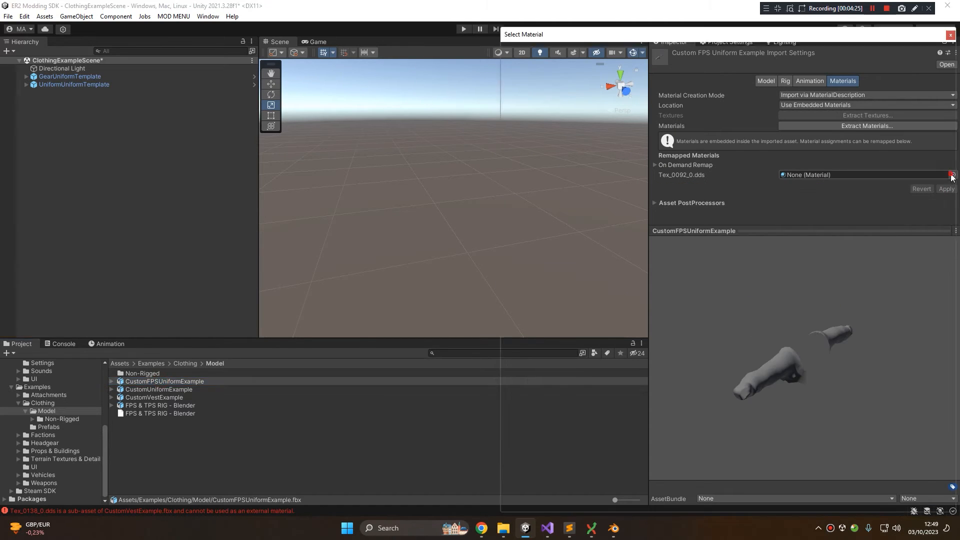
double_click(553, 92)
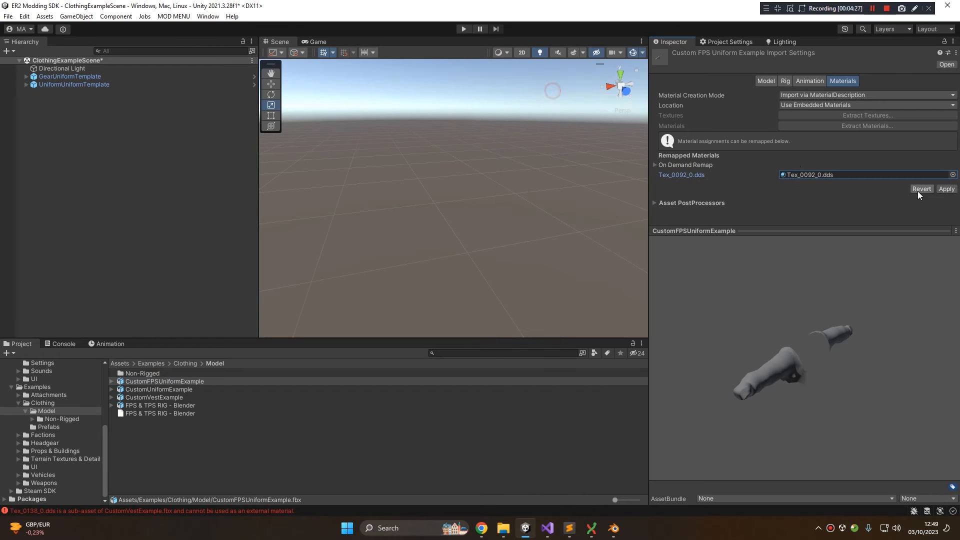
click(947, 188)
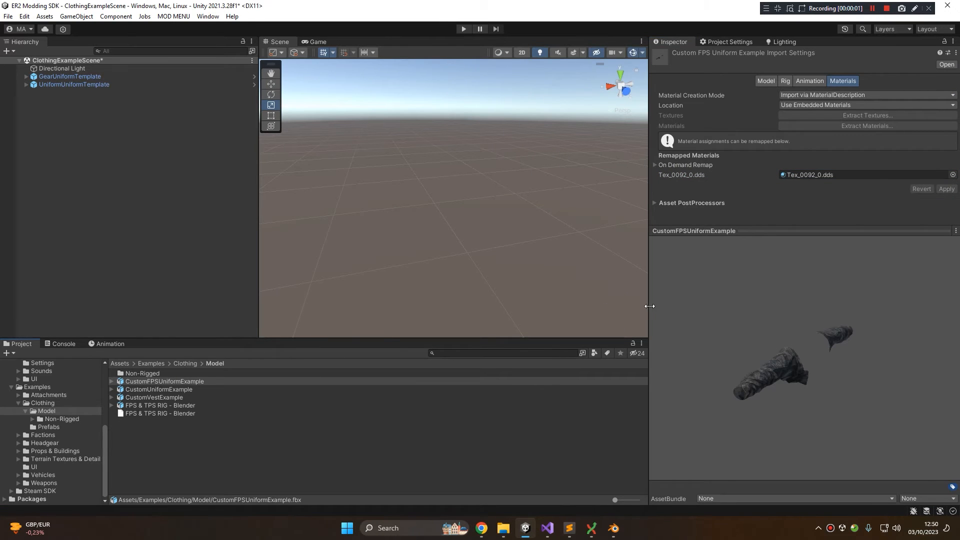
- Widen the scene view by narrowing the Inspector and the Hierarchy, and bring the two folded uniform templates into view
drag(650, 306, 740, 302)
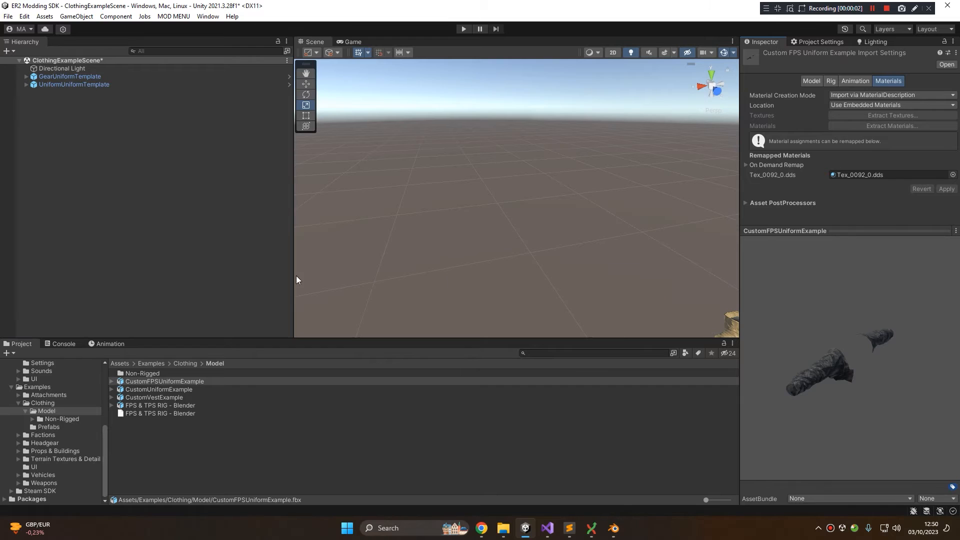
drag(294, 279, 232, 278)
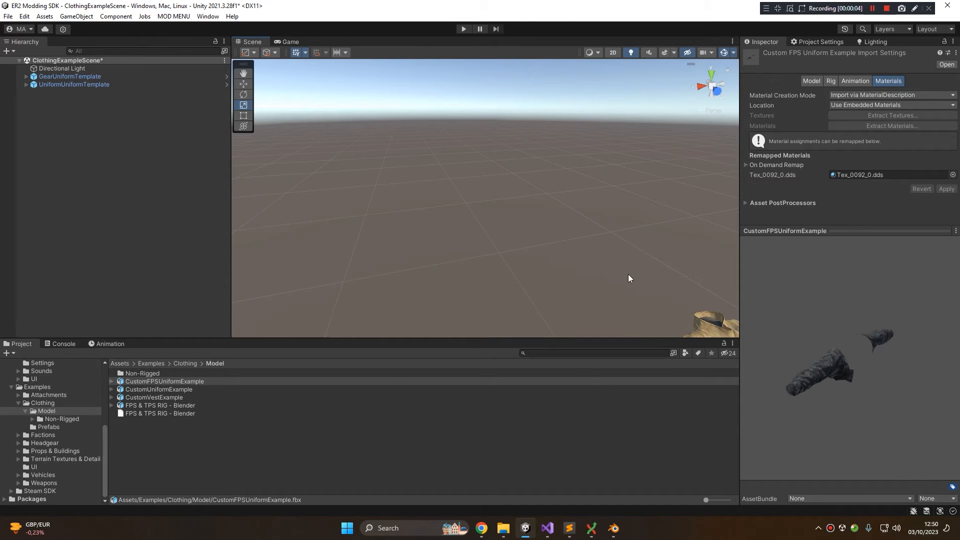
scroll(575, 269, down, 3)
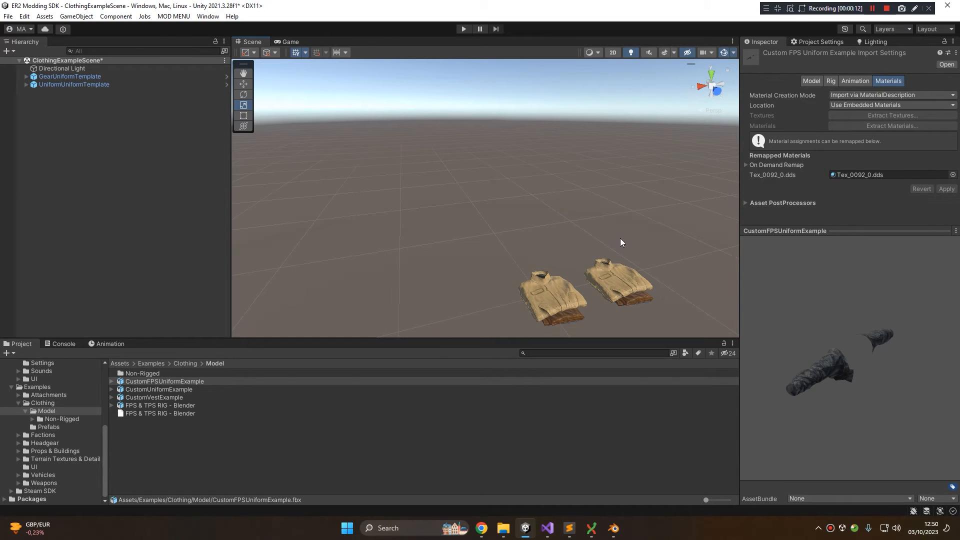
- Expand the contents of CustomVestExample and CustomFPSUniformExample, and identify the CustomUniform_FPS mesh by its thumbnail
click(112, 398)
ctrl+scroll(117, 398, up, 2)
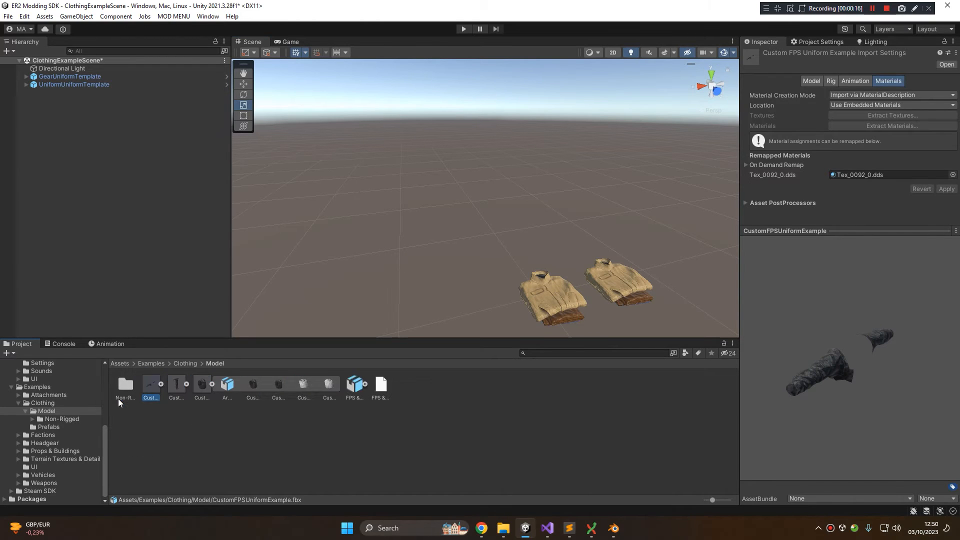
click(161, 383)
ctrl+scroll(159, 387, down, 2)
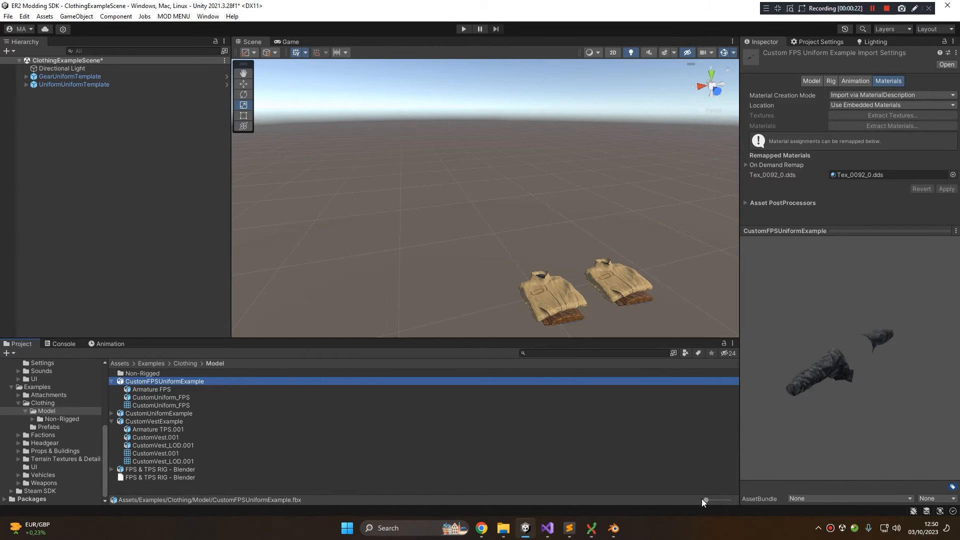
mouse_move(703, 499)
mouse_down()
mouse_move(717, 507)
mouse_move(706, 506)
mouse_move(710, 499)
mouse_up()
click(161, 406)
click(268, 440)
click(212, 385)
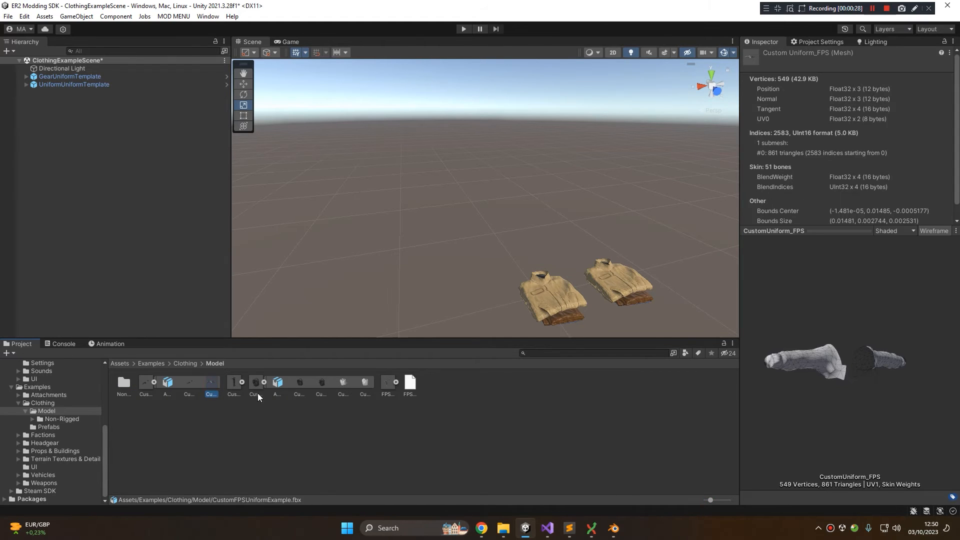
drag(711, 501, 706, 500)
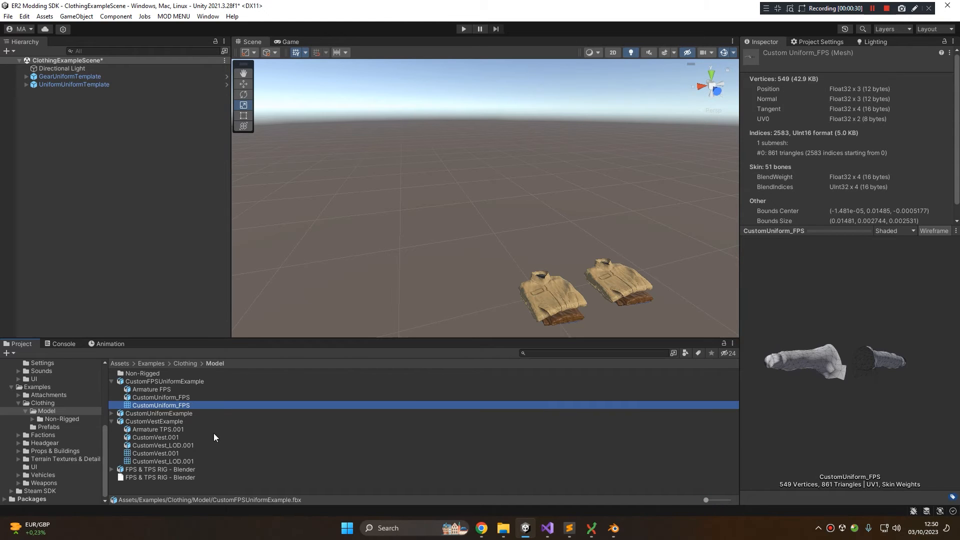
- Preview the CustomUniform_FPS, CustomVest.001 and CustomVest_LOD.001 meshes, and expand the contents of CustomUniformExample
click(186, 398)
click(120, 406)
mouse_move(873, 376)
mouse_down()
mouse_move(850, 370)
mouse_move(878, 371)
mouse_up()
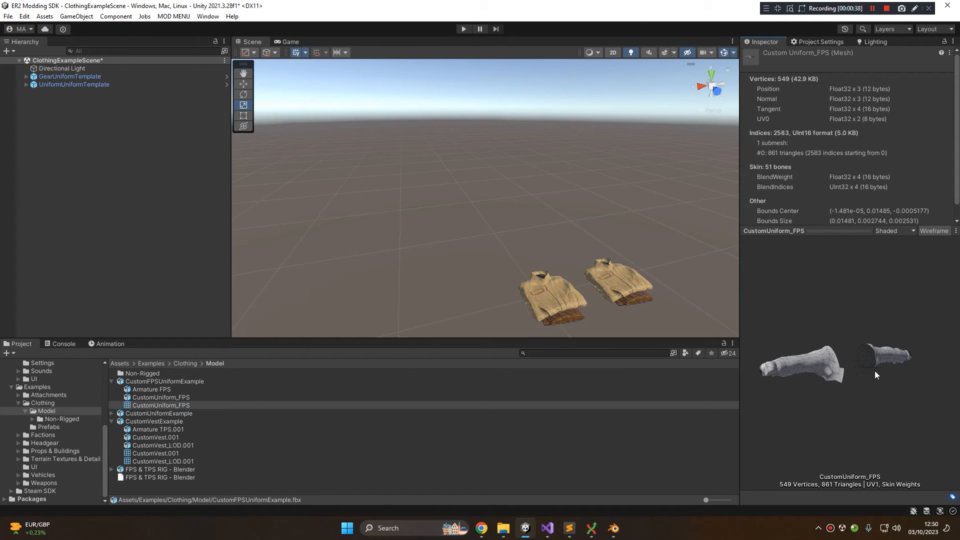
click(162, 453)
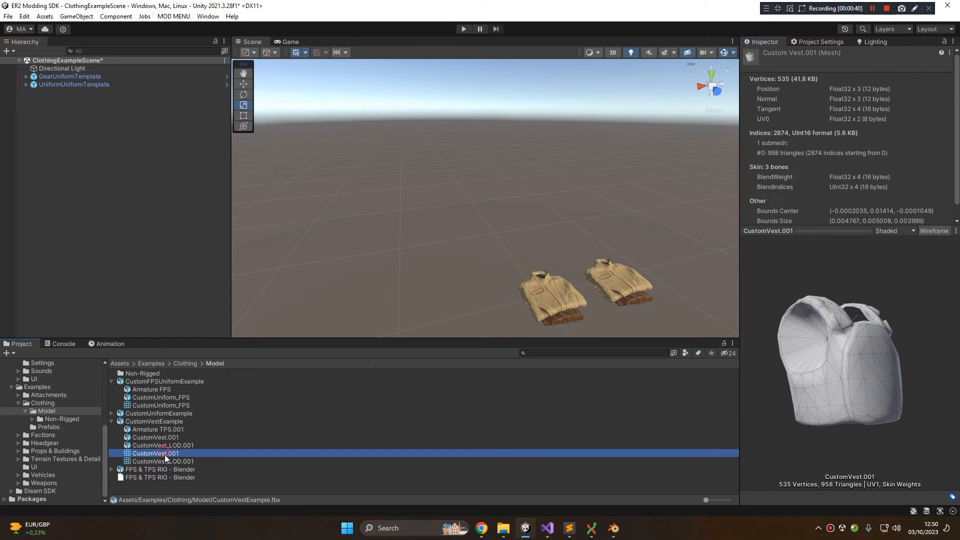
click(161, 462)
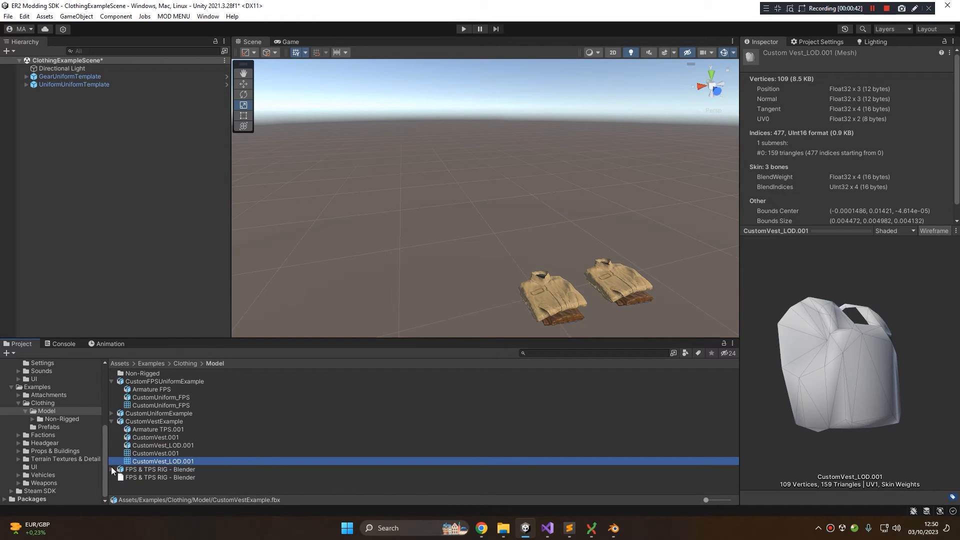
click(112, 413)
- Run the ER2 MODS Test rigged mesh tool on the CustomUniform_FPS mesh
click(144, 405)
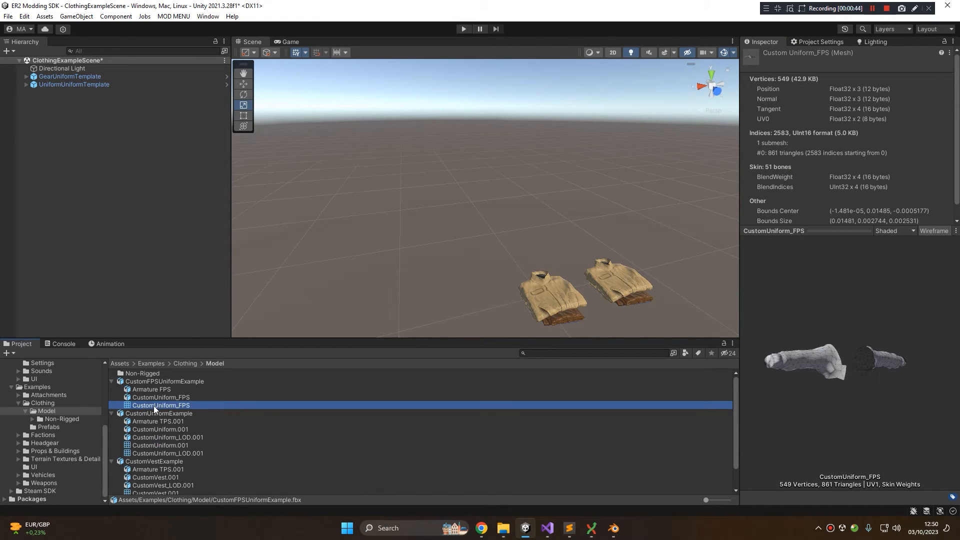
right_click(155, 409)
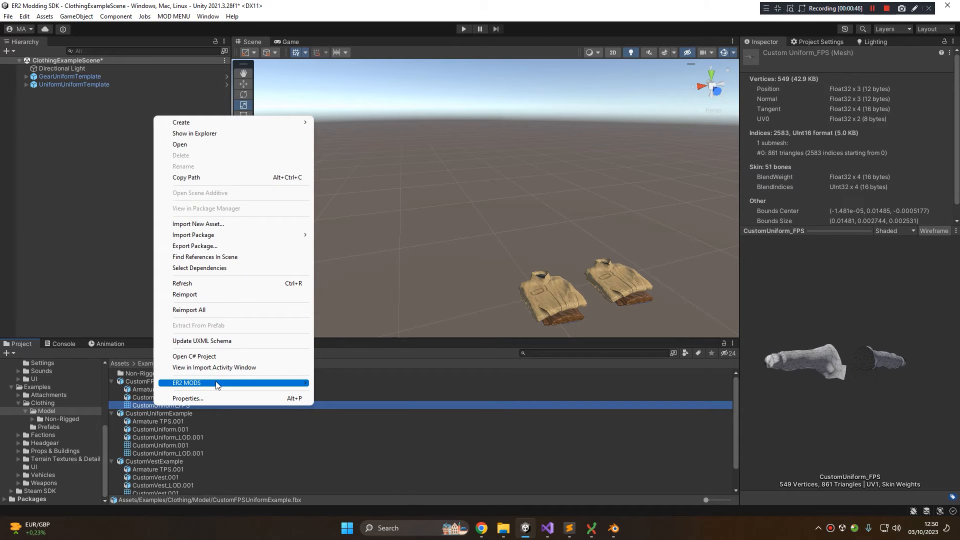
mouse_move(218, 384)
mouse_move(355, 509)
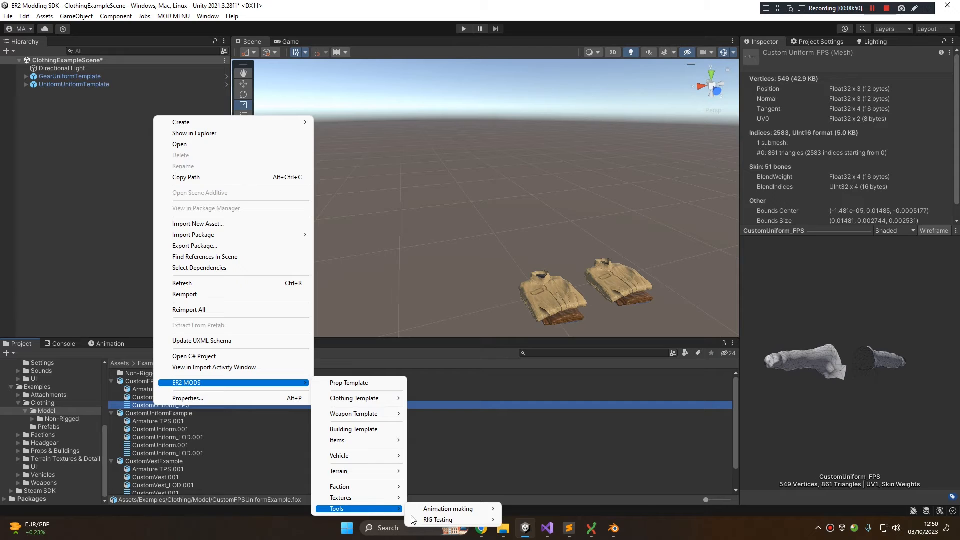
mouse_move(488, 522)
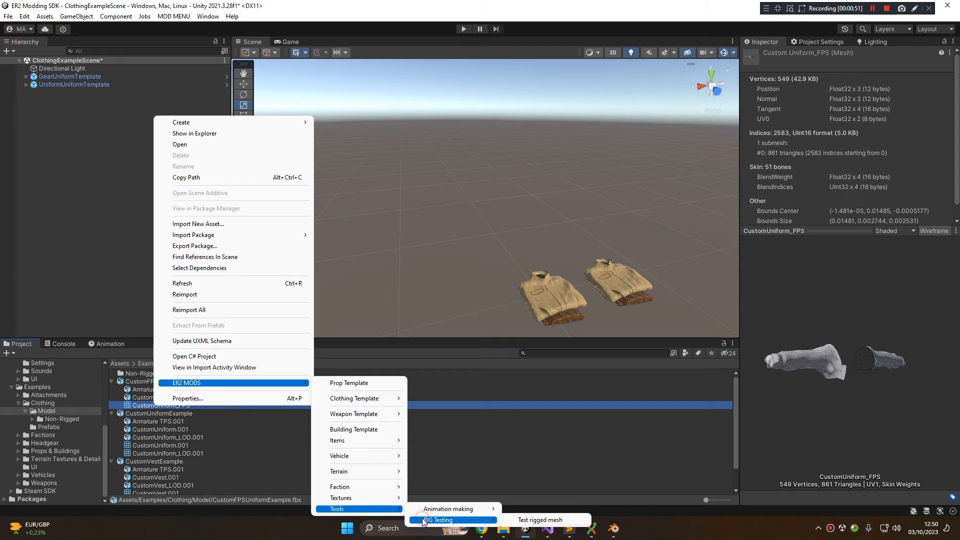
click(526, 521)
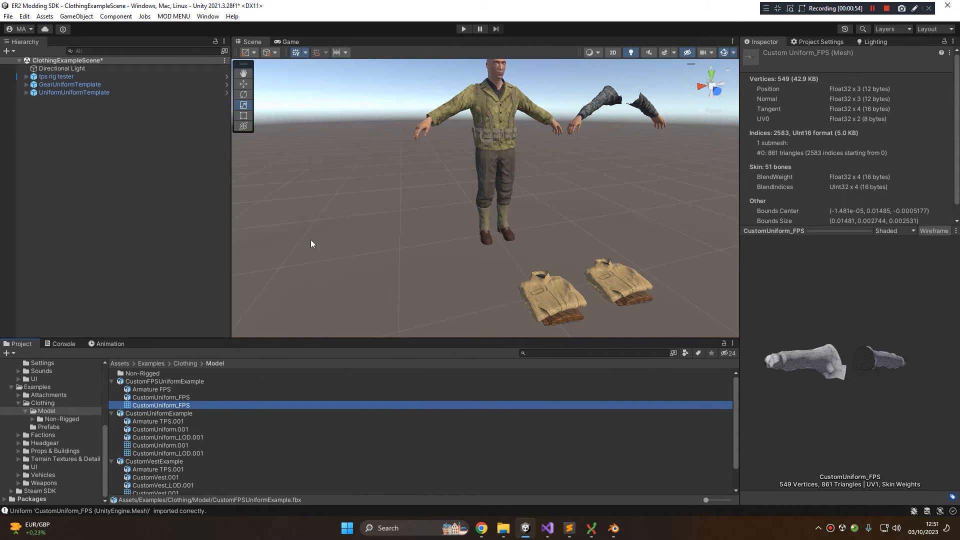
- Select the tps rig tester object, check its body and first-person arms in the scene, and deselect it
click(67, 78)
middle_drag(638, 102, 516, 168)
scroll(514, 169, up, 5)
middle_drag(241, 201, 323, 225)
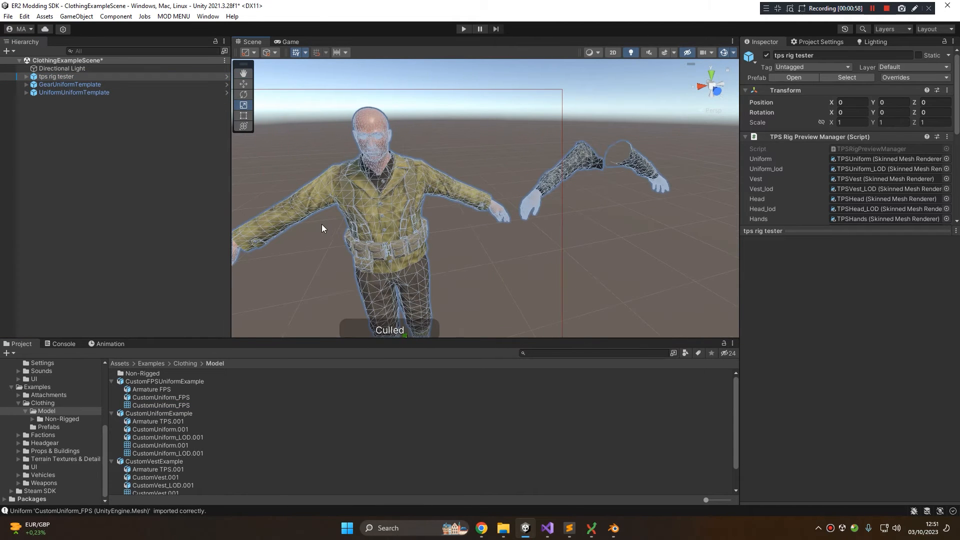
click(286, 250)
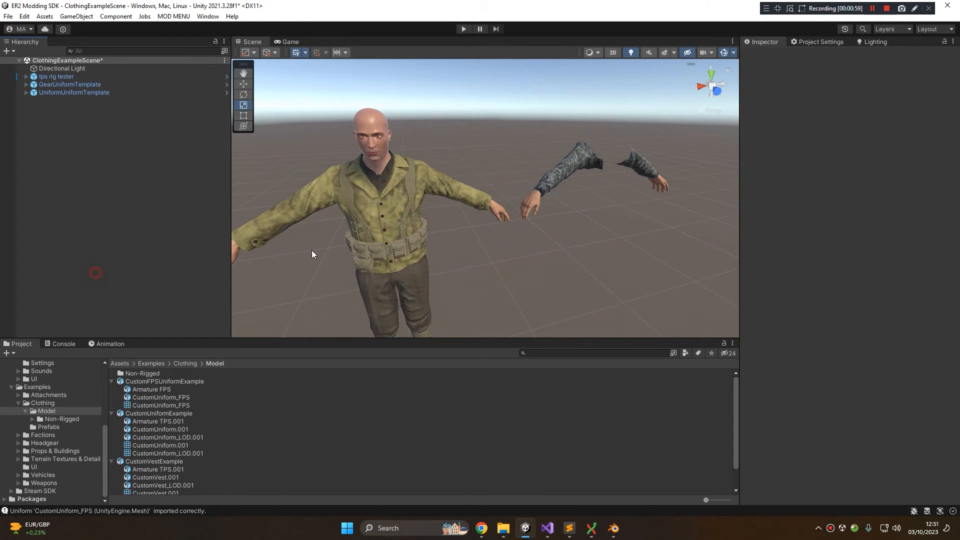
- Switch to Blender to view the TPS and FPS rigs side by side, and return to Unity
click(614, 528)
scroll(524, 286, down, 12)
shift+middle_drag(468, 343, 511, 327)
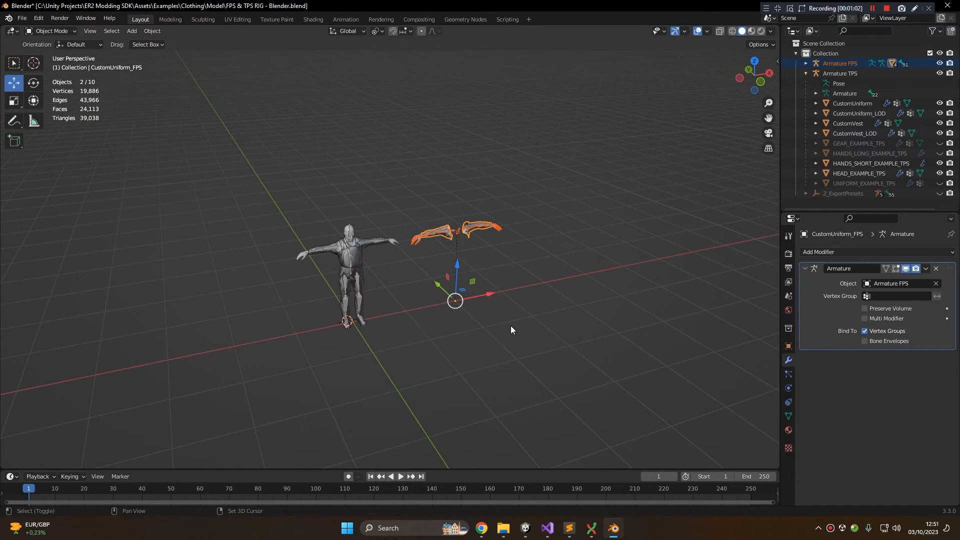
click(614, 529)
- Compare the first-person sleeves on the rig tester with the preview of the CustomUniform_FPS mesh
scroll(463, 220, down, 4)
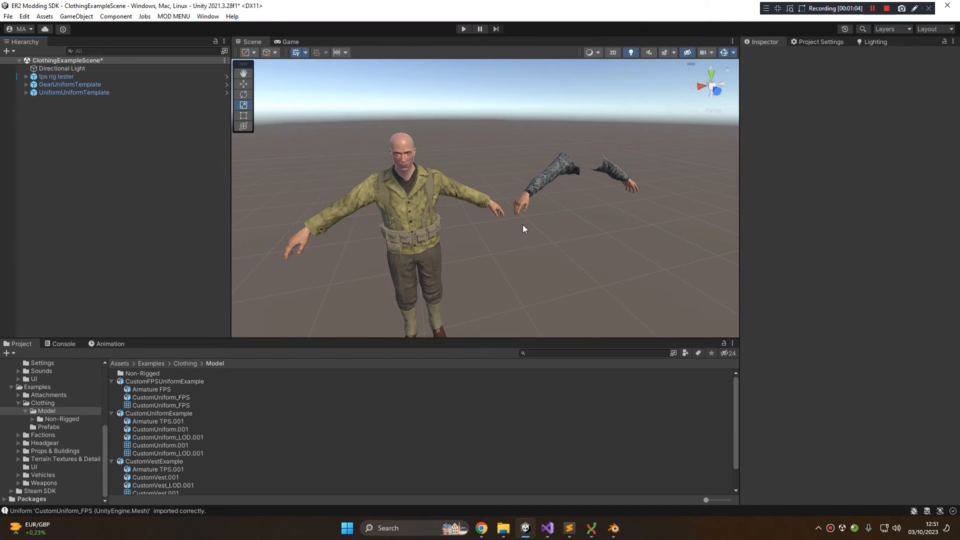
scroll(523, 224, down, 3)
scroll(404, 239, up, 5)
alt+drag(523, 226, 465, 228)
middle_drag(465, 228, 459, 250)
scroll(454, 225, up, 2)
scroll(564, 257, up, 2)
scroll(424, 229, down, 3)
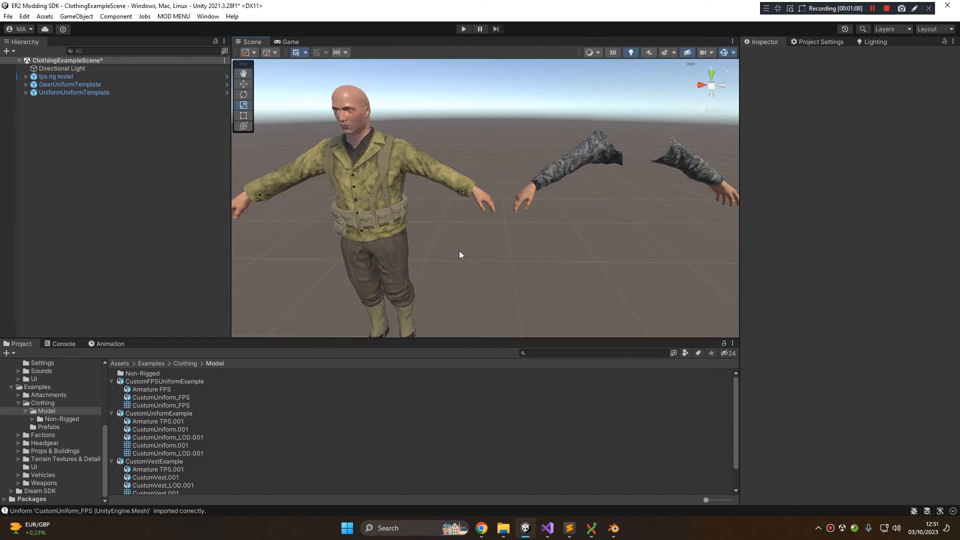
click(170, 406)
drag(851, 376, 847, 386)
scroll(516, 229, down, 3)
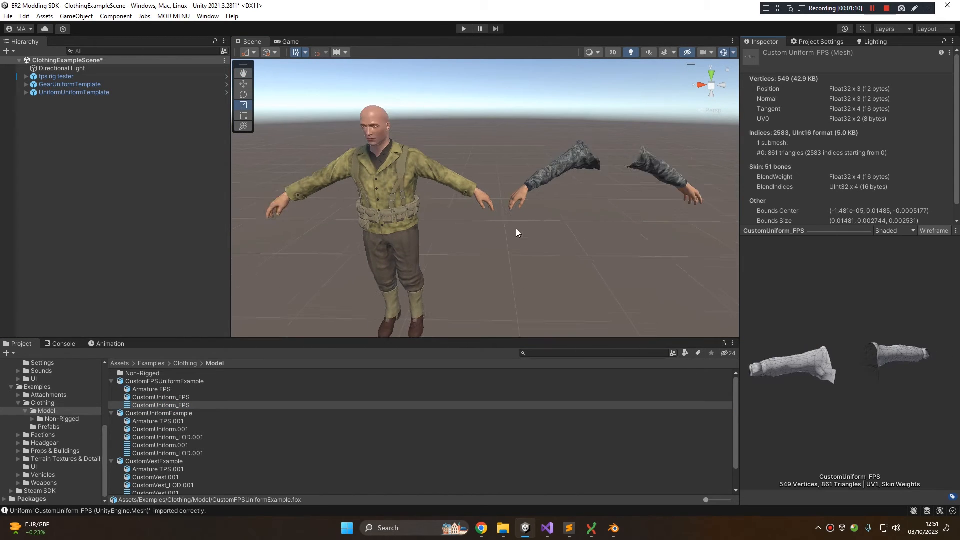
- Examine the custom camouflage sleeve of the rig tester's first-person arm from close up and from several angles
scroll(557, 179, up, 2)
mouse_move(557, 179)
middle_down()
mouse_move(392, 212)
mouse_move(563, 189)
middle_up()
scroll(392, 212, up, 3)
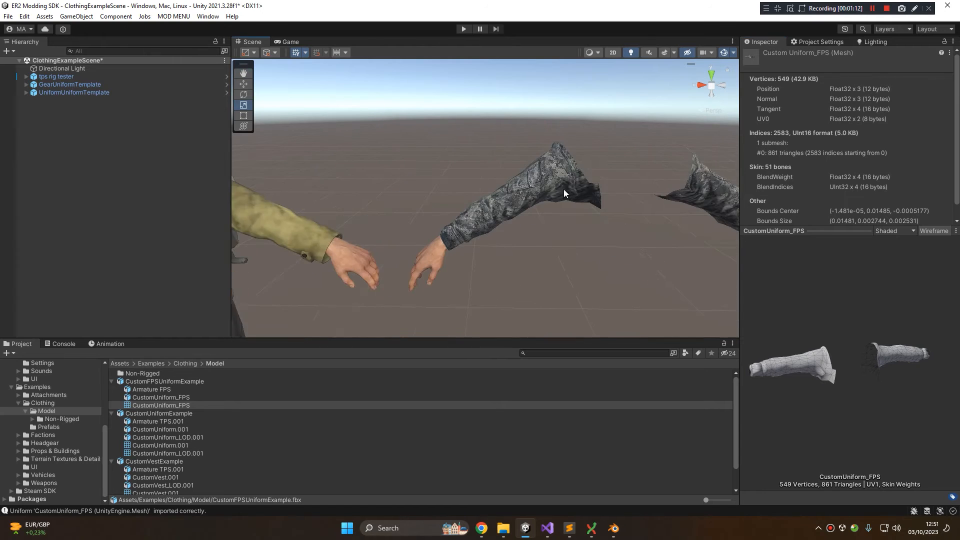
scroll(555, 190, up, 3)
right_drag(553, 194, 519, 212)
middle_drag(519, 212, 557, 194)
click(559, 194)
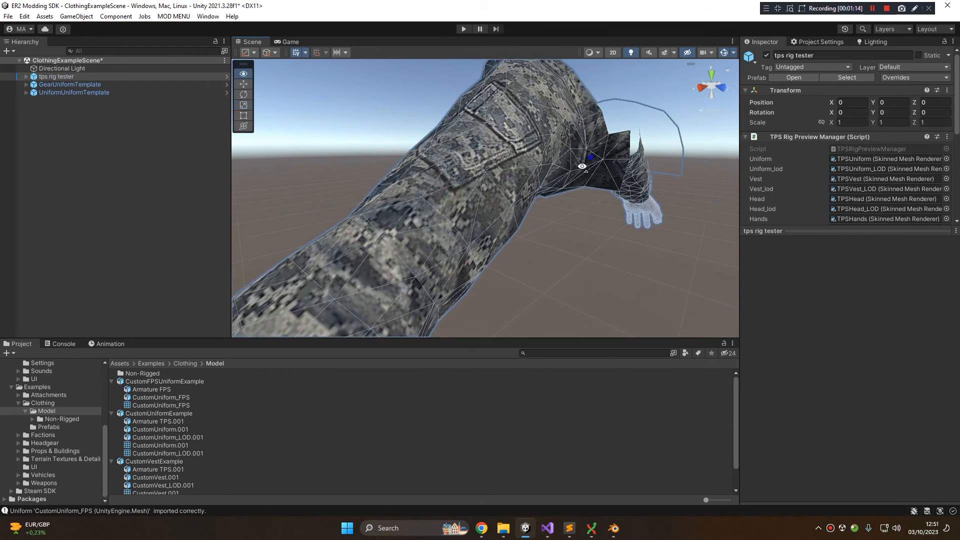
right_drag(559, 195, 505, 200)
middle_drag(505, 200, 481, 212)
- Select the sleeve under FPS RIG in the scene, deselect it, and view both first-person arms beside the TPS body
click(339, 210)
click(125, 272)
scroll(599, 180, down, 2)
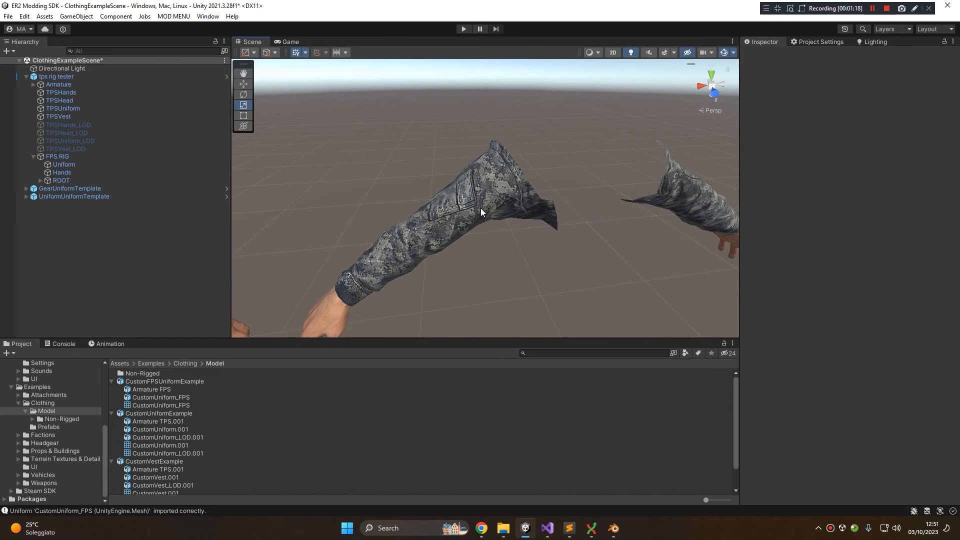
middle_drag(413, 242, 398, 230)
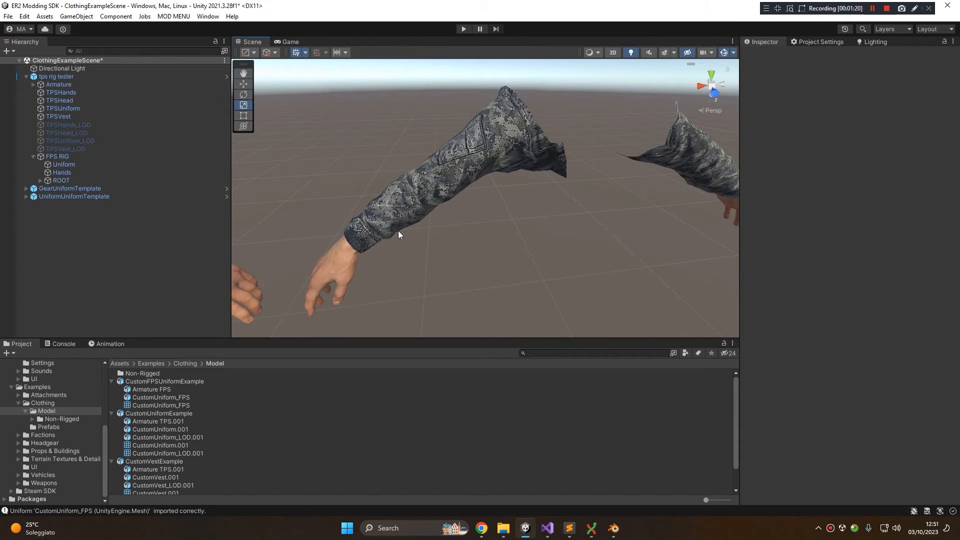
middle_drag(454, 167, 392, 176)
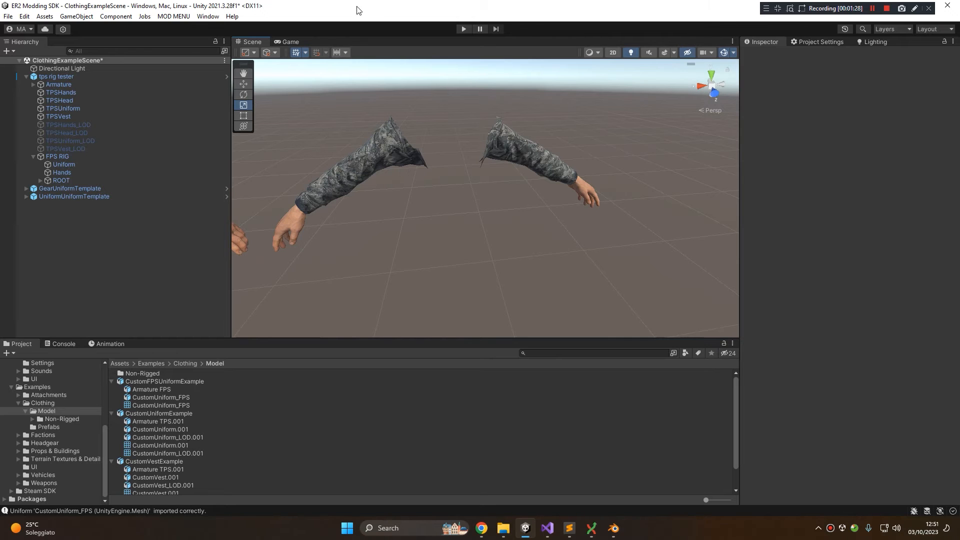
scroll(556, 153, up, 2)
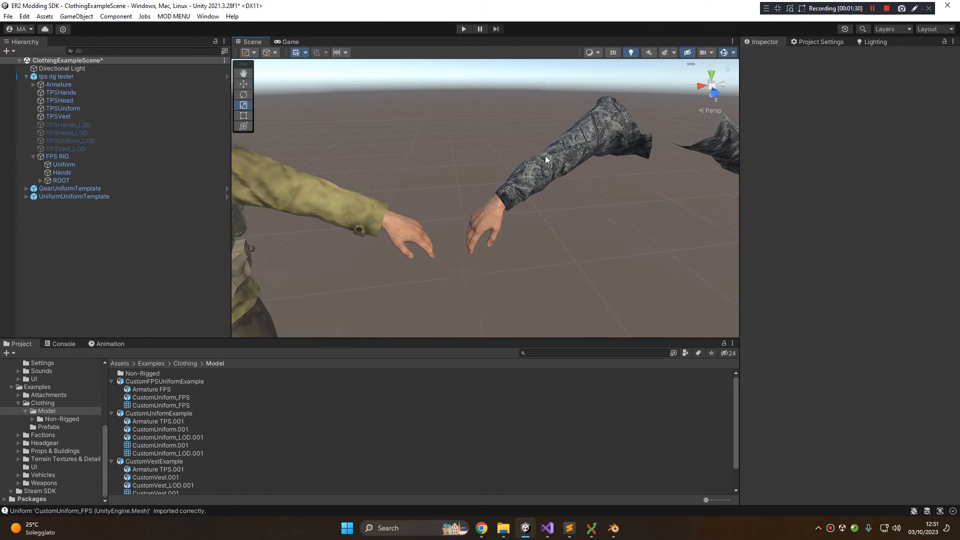
- Inspect the custom sleeves under FPS RIG beside the TPS body and preview the CustomUniform_FPS mesh
middle_drag(544, 155, 506, 171)
scroll(478, 185, down, 3)
middle_drag(445, 189, 380, 200)
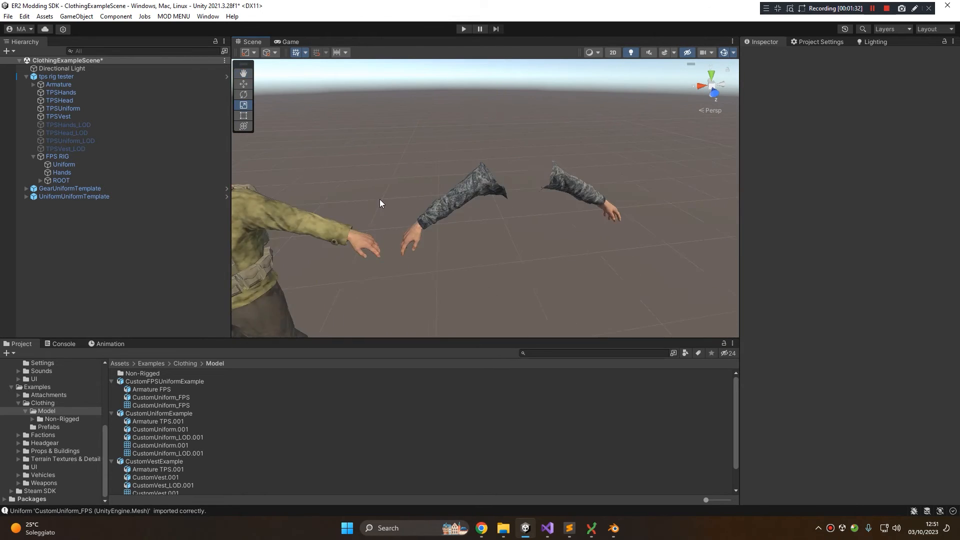
scroll(429, 205, up, 5)
click(450, 165)
click(450, 165)
scroll(450, 165, down, 4)
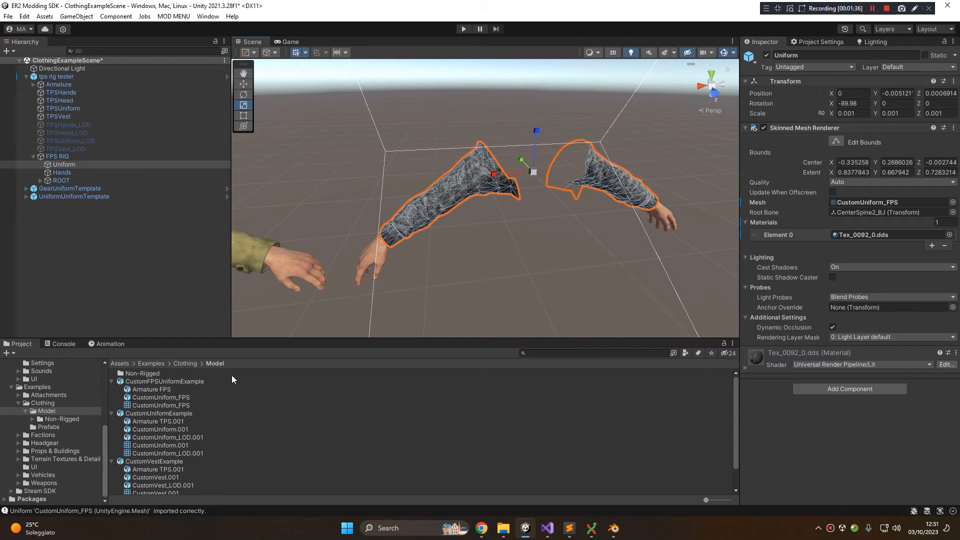
click(160, 405)
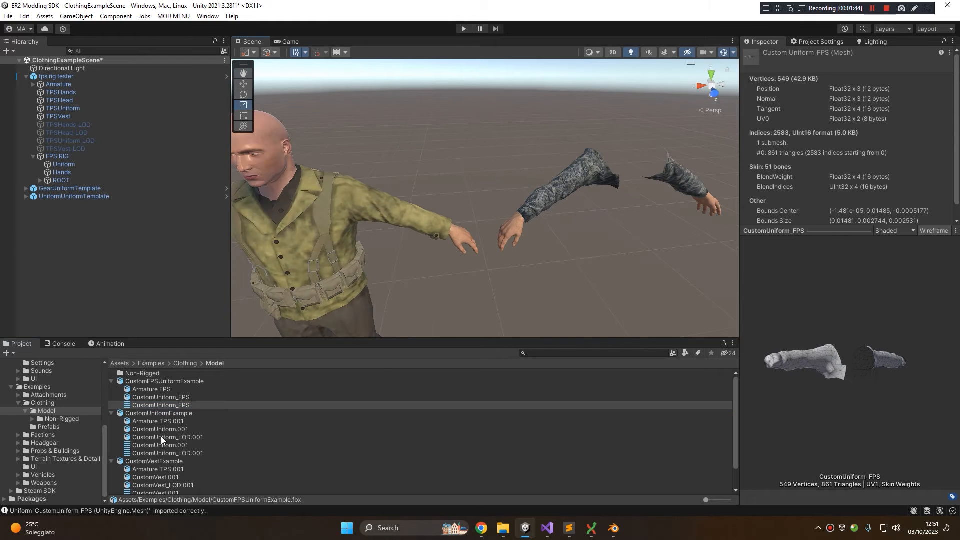
- Run the rigged mesh test on the CustomUniform.001 mesh and view the uniform on the TPS body
click(138, 446)
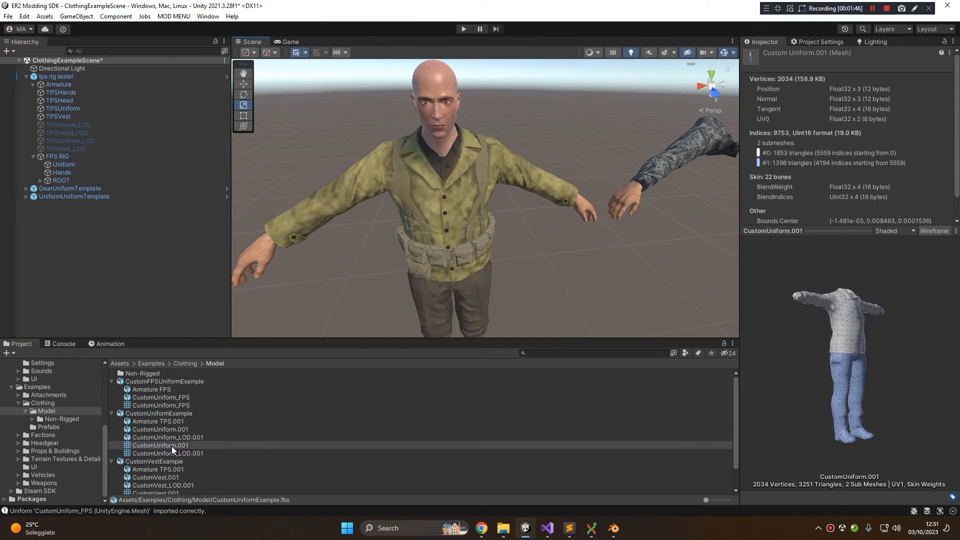
right_click(172, 447)
mouse_move(230, 426)
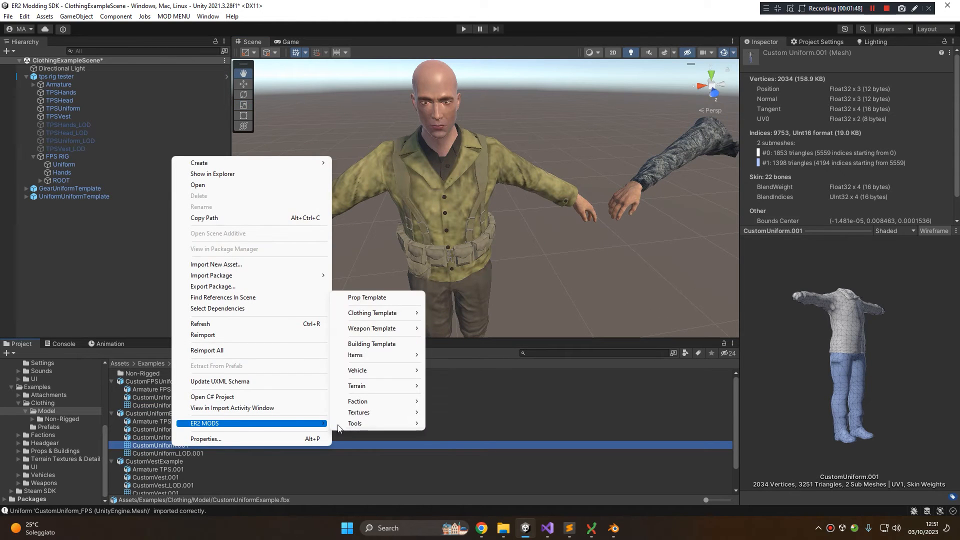
mouse_move(358, 430)
mouse_move(480, 435)
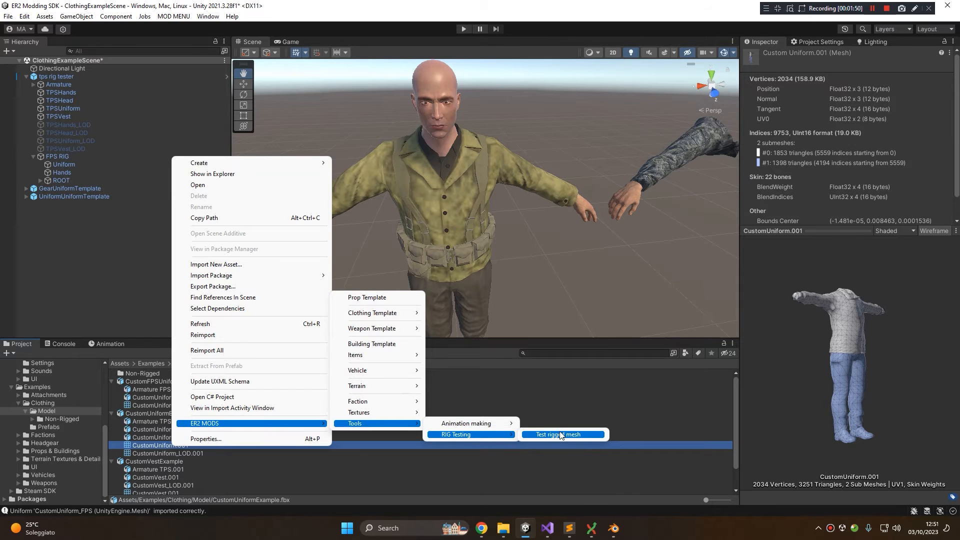
click(579, 434)
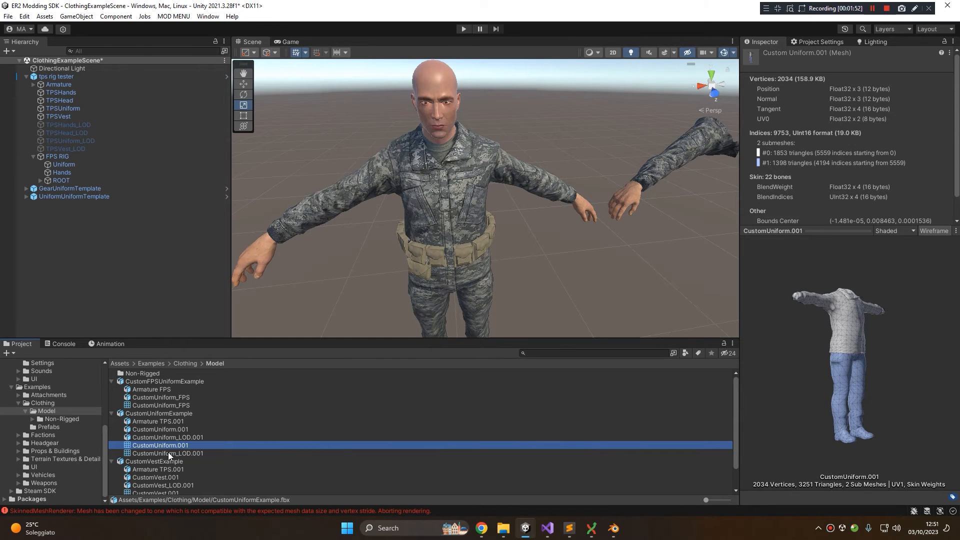
scroll(507, 202, down, 3)
scroll(453, 194, up, 5)
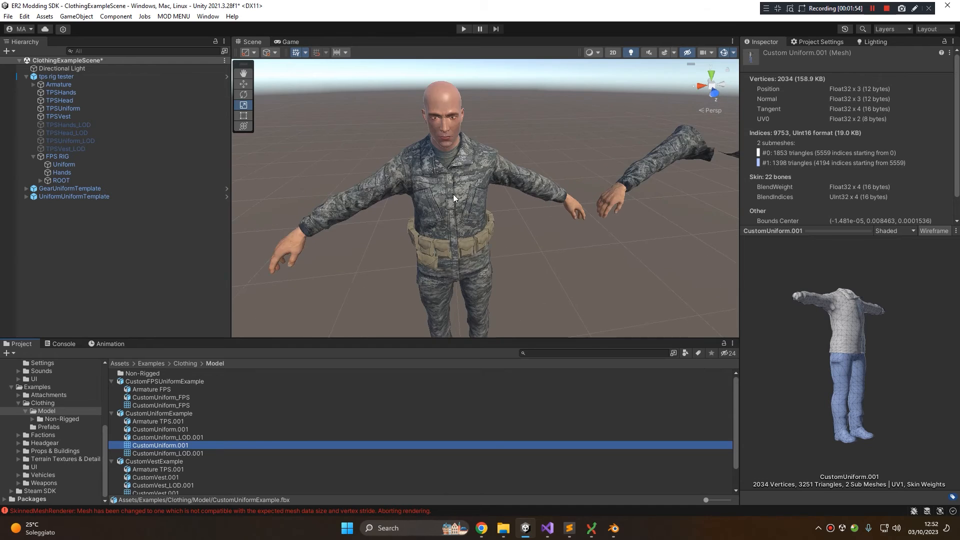
- Run the rigged mesh test on the CustomUniform_LOD.001 mesh and view the rig tester from farther away
right_click(186, 453)
mouse_move(250, 429)
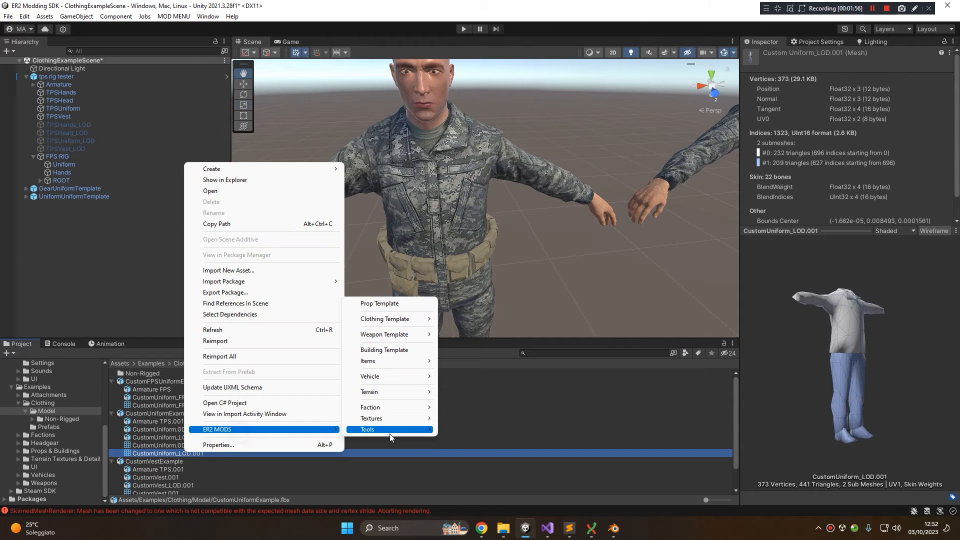
mouse_move(390, 430)
mouse_move(459, 441)
click(579, 442)
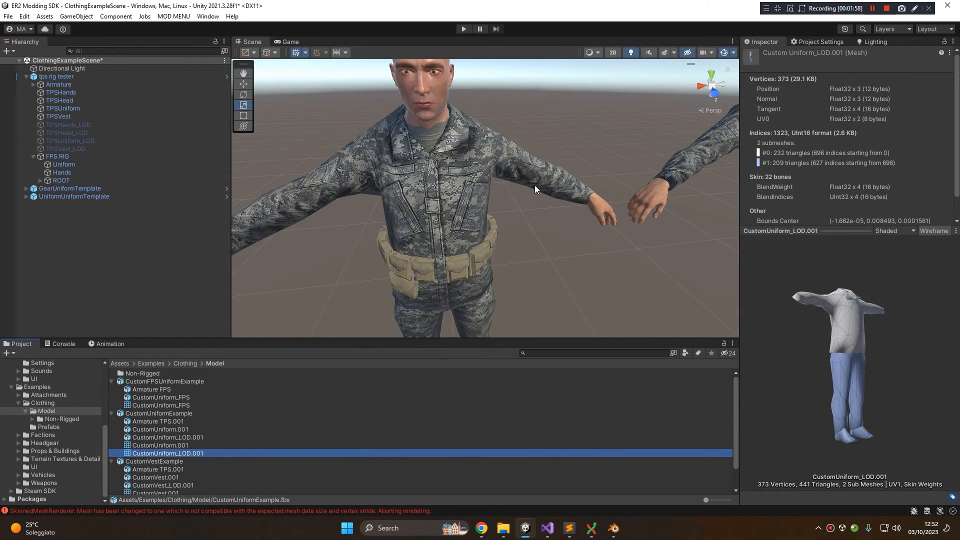
scroll(496, 206, down, 5)
scroll(178, 449, down, 2)
- Run the rigged mesh test on the CustomVest.001 mesh and check the vest's fit on the TPS body
click(172, 451)
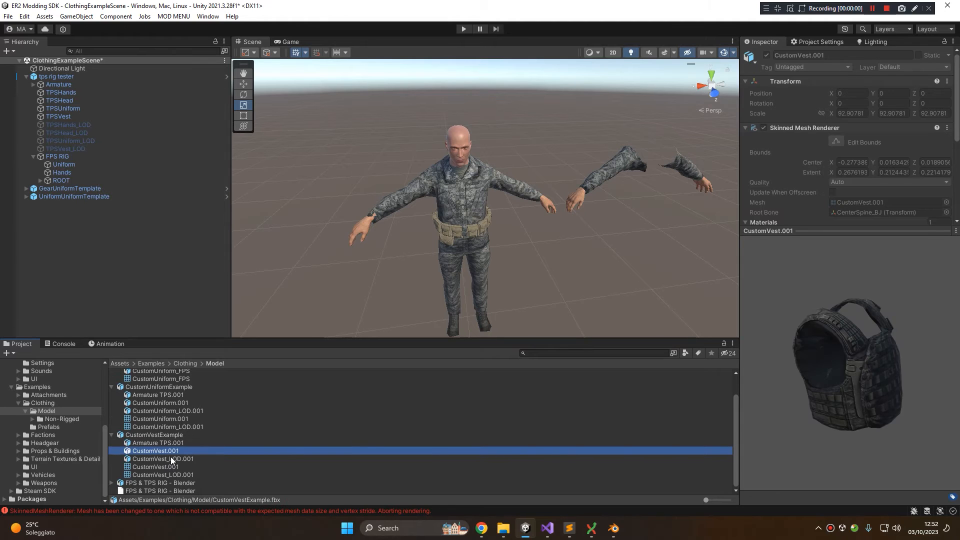
click(169, 467)
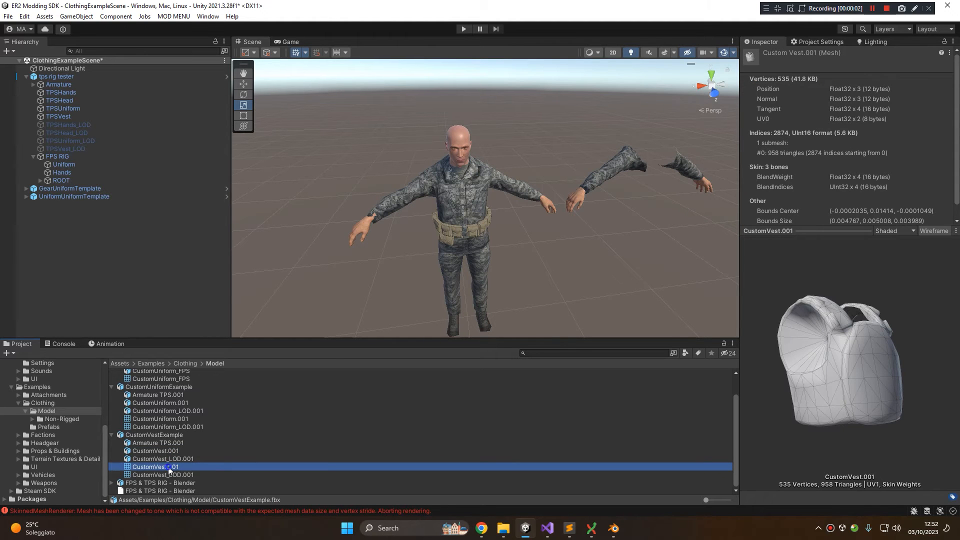
right_click(168, 467)
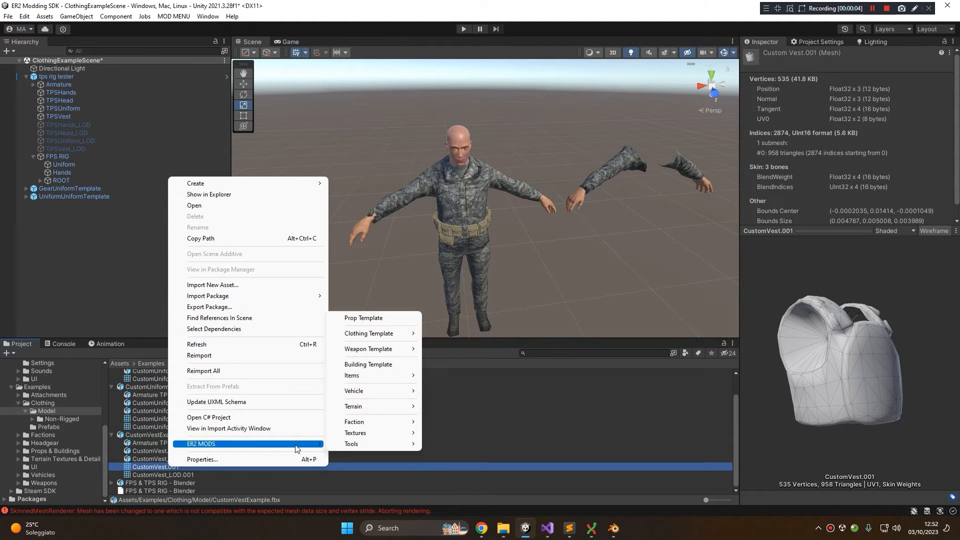
mouse_move(353, 443)
mouse_move(400, 449)
mouse_move(476, 455)
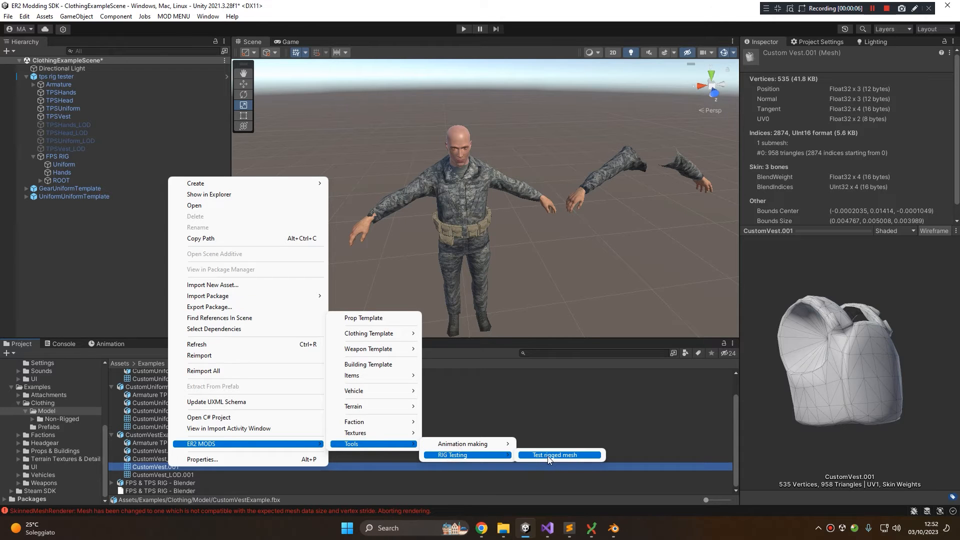
click(555, 456)
scroll(451, 171, up, 8)
middle_drag(339, 227, 378, 233)
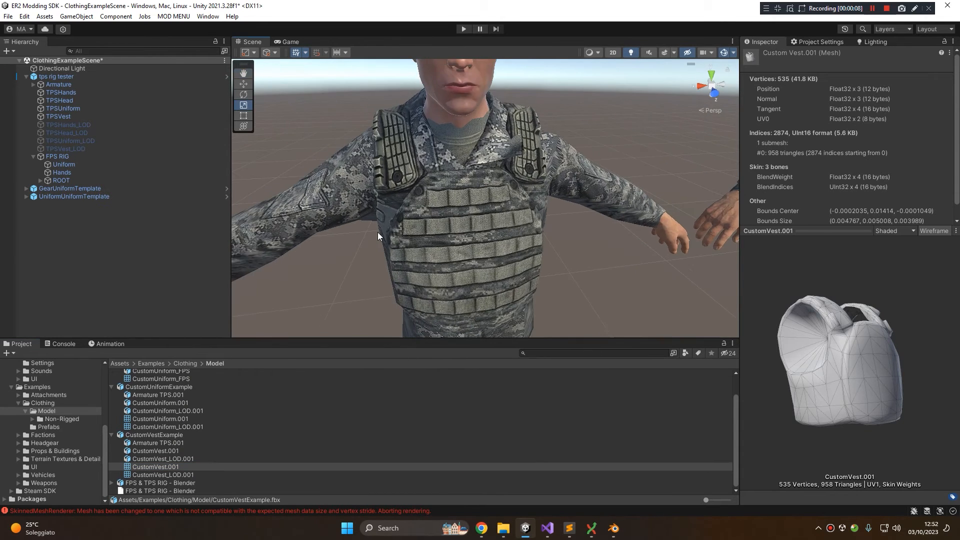
right_drag(378, 233, 426, 230)
scroll(427, 230, down, 3)
scroll(467, 157, up, 6)
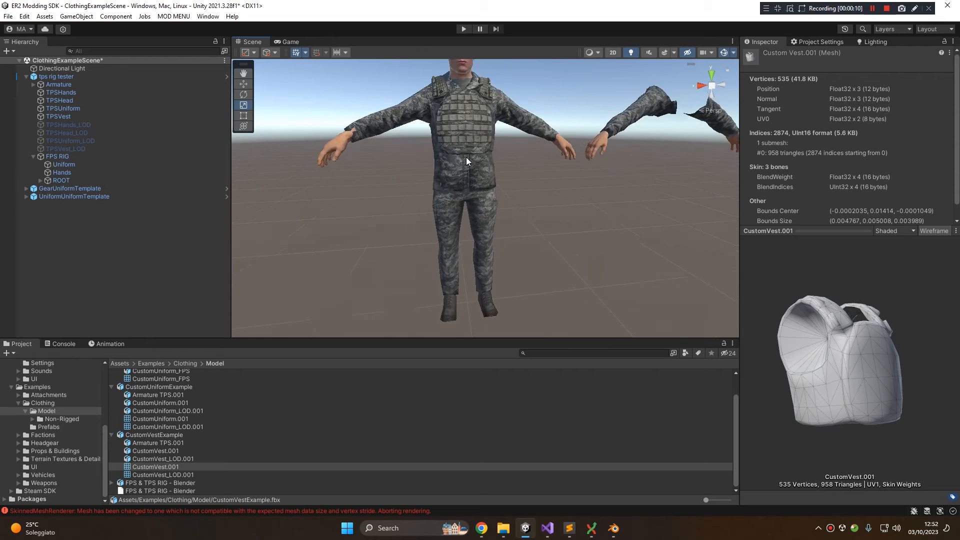
- Run the rigged mesh test on the CustomVest_LOD.001 mesh
right_click(173, 475)
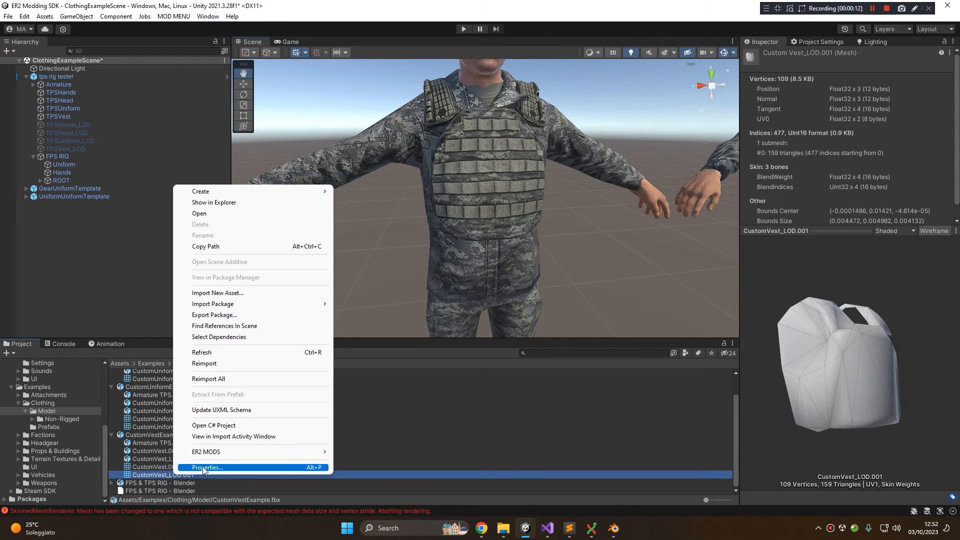
mouse_move(260, 452)
mouse_move(380, 452)
mouse_move(459, 462)
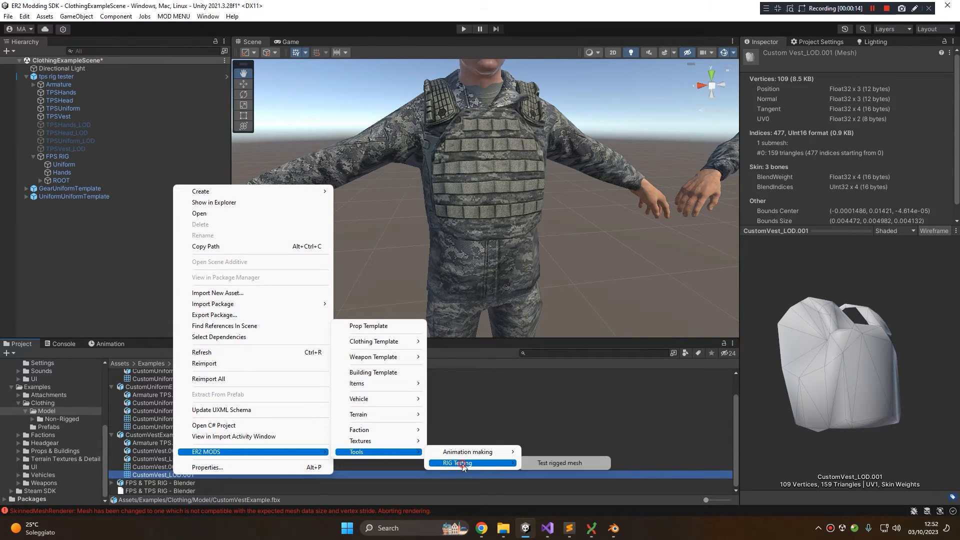
click(553, 463)
- Examine the vest and uniform on the TPS body and the first-person arms from several angles and distances
right_drag(620, 117, 584, 163)
scroll(585, 163, down, 5)
middle_drag(584, 163, 482, 203)
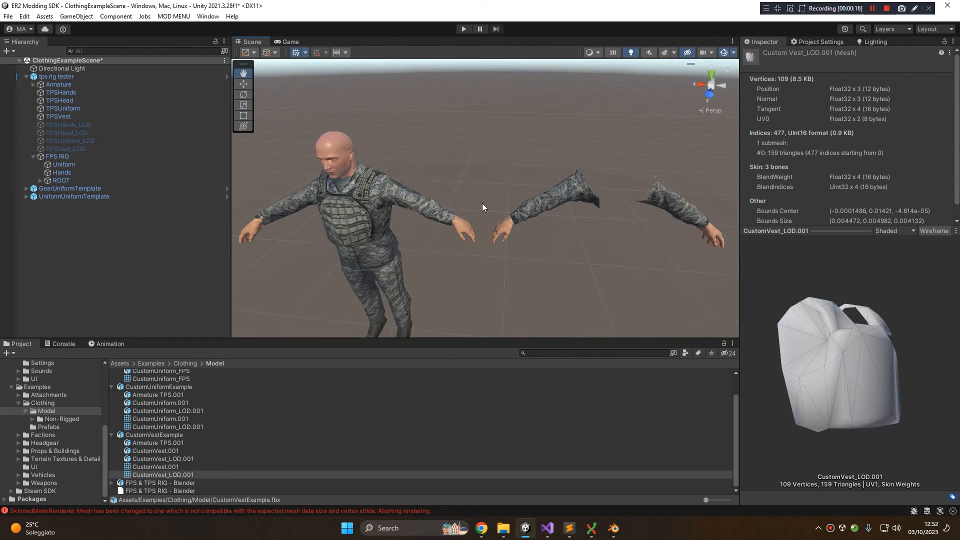
right_drag(450, 199, 516, 185)
scroll(484, 181, down, 3)
scroll(484, 182, up, 3)
middle_drag(484, 181, 470, 216)
right_drag(471, 216, 498, 215)
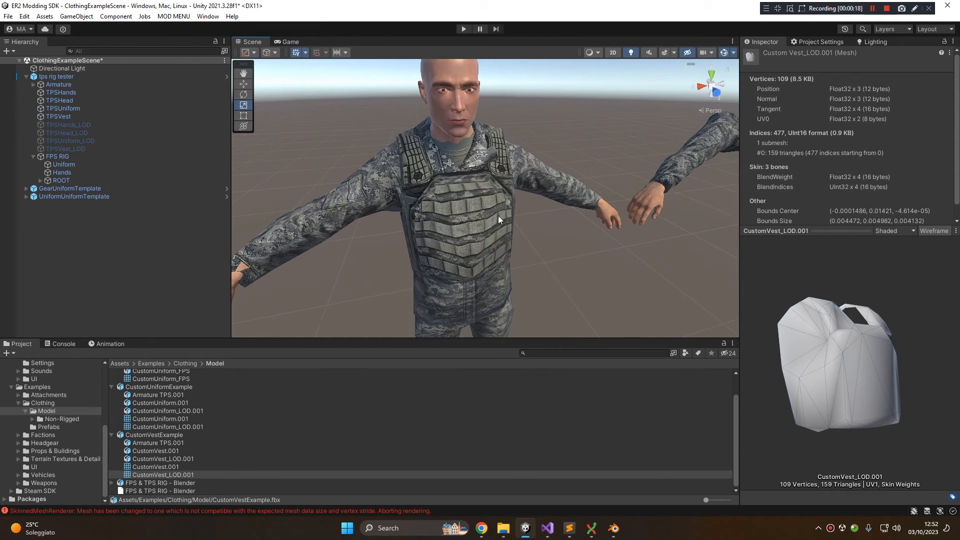
scroll(503, 214, up, 3)
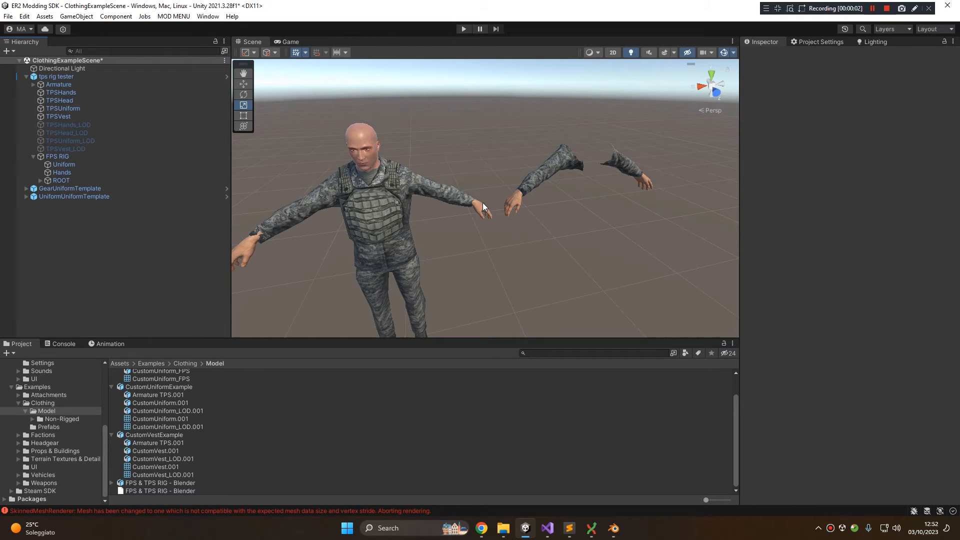
- Delete the tps rig tester object from the scene
click(26, 77)
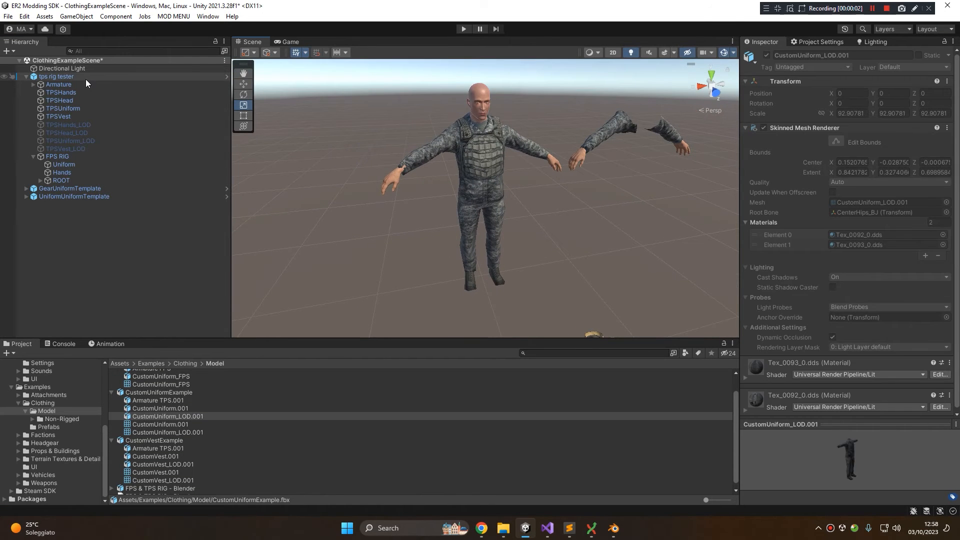
click(86, 78)
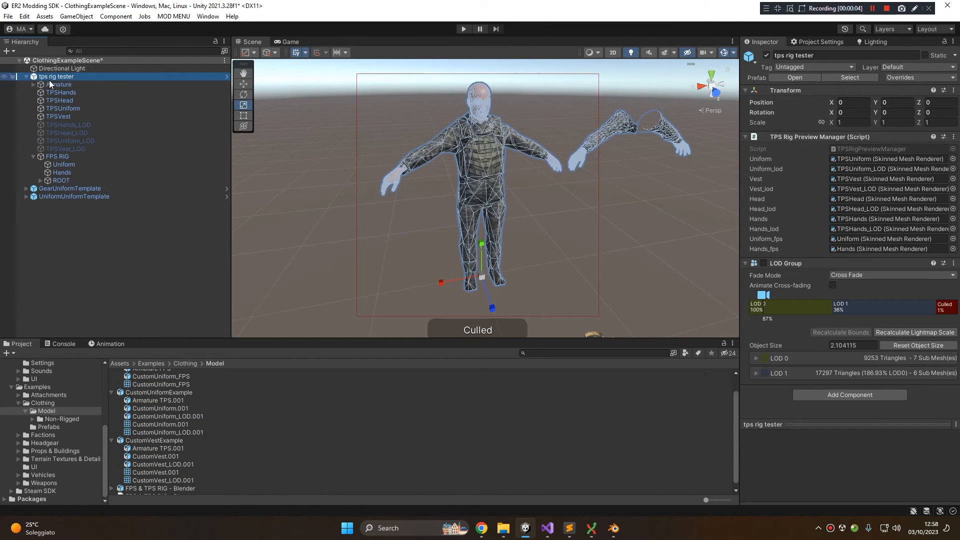
click(27, 76)
key(Delete)
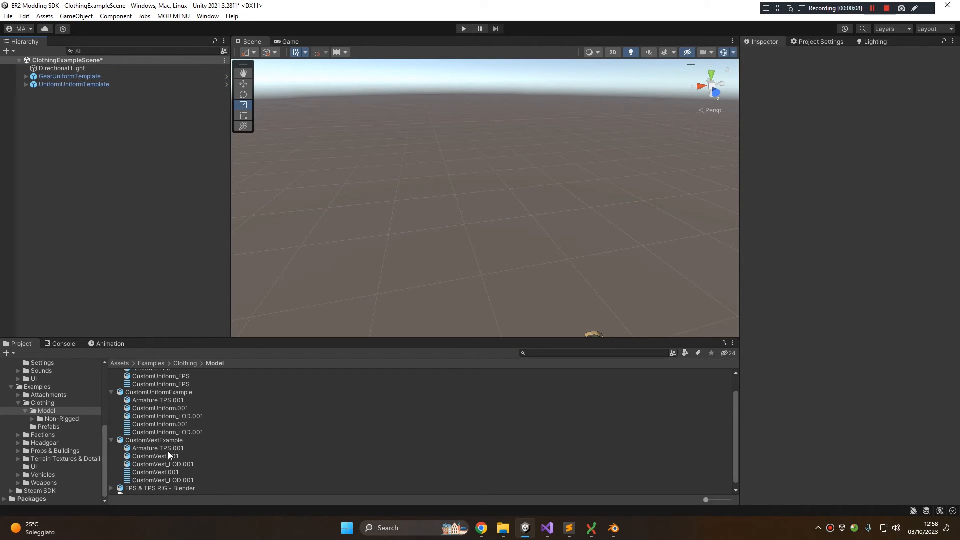
- Preview the CustomUniform.001 mesh and its LOD mesh CustomUniform_LOD.001
click(153, 424)
drag(803, 419, 810, 237)
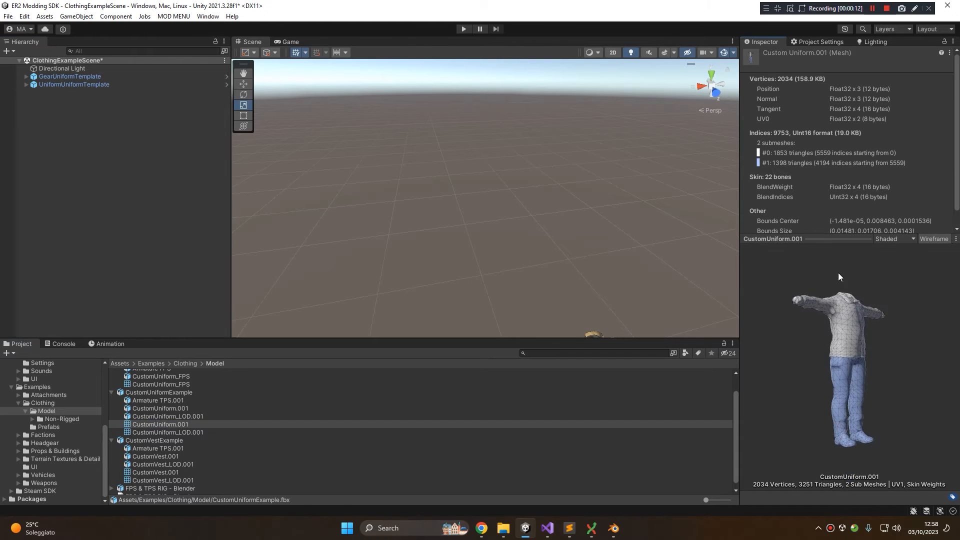
click(195, 433)
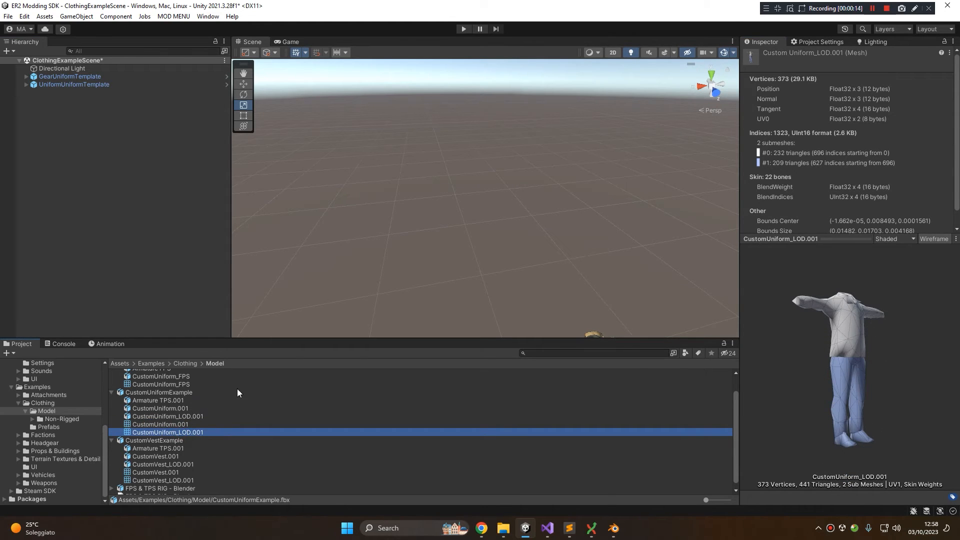
- Create a Uniform clothing template from the CustomUniform.001 mesh and select the new template object in the scene
click(170, 424)
right_click(170, 423)
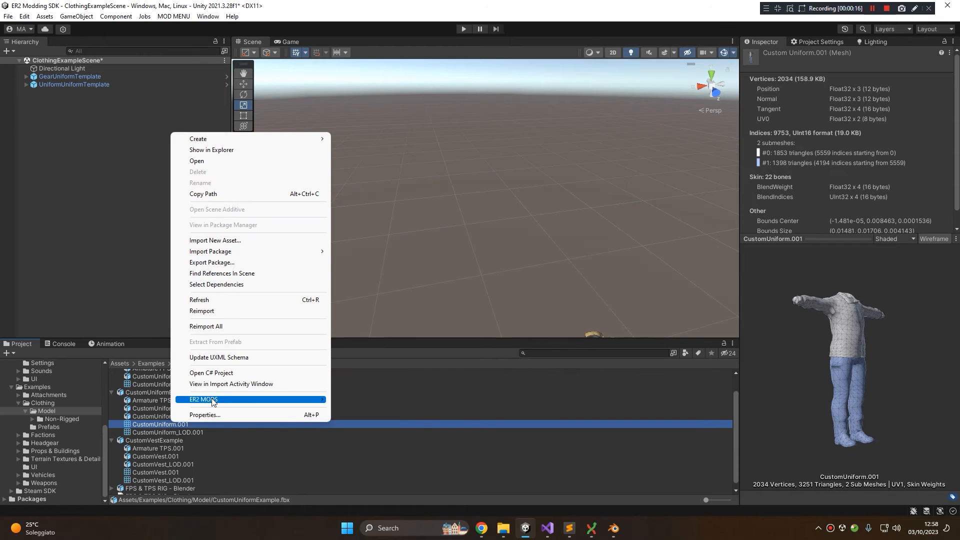
mouse_move(214, 402)
mouse_move(373, 419)
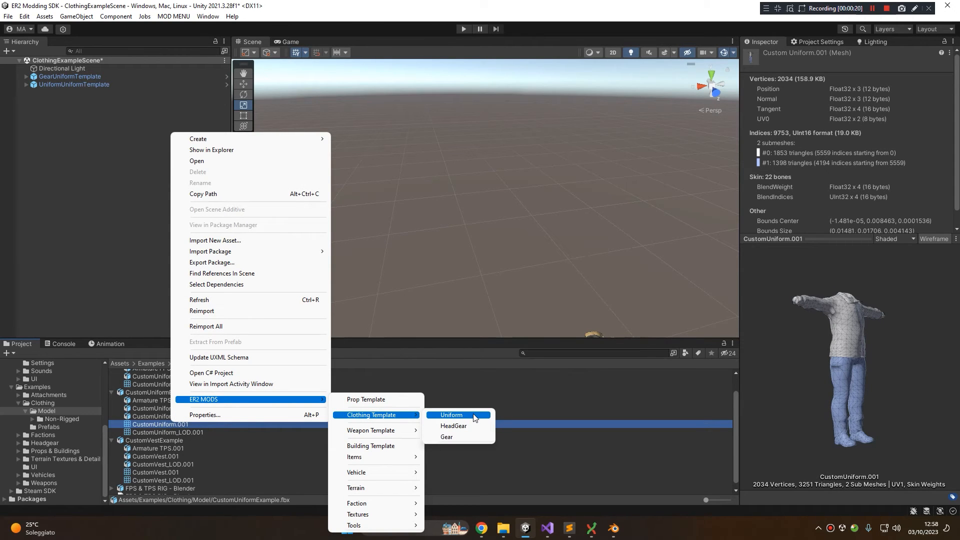
click(452, 415)
click(111, 93)
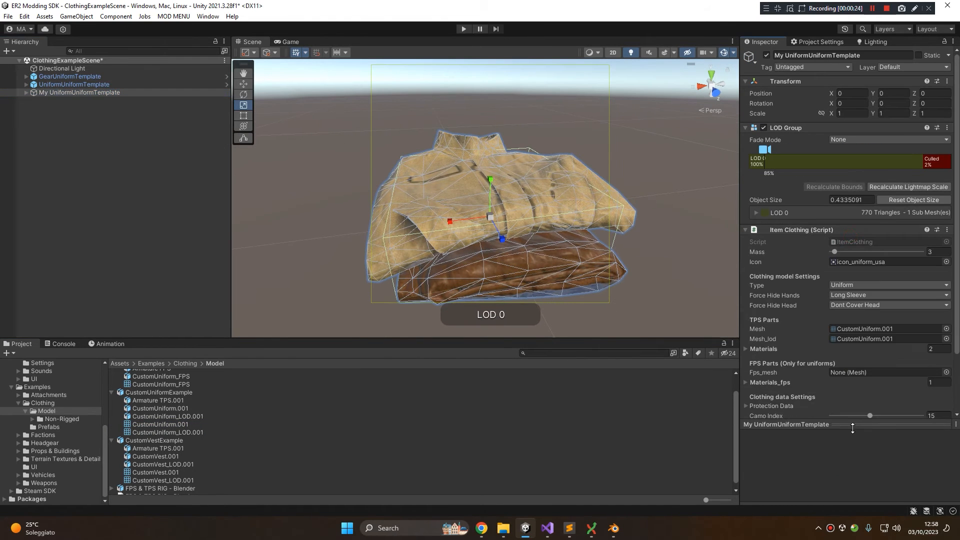
- Examine the uniform template's Item Clothing settings, including its icon asset, the Type options and the Force Hide Hands description
scroll(816, 233, down, 3)
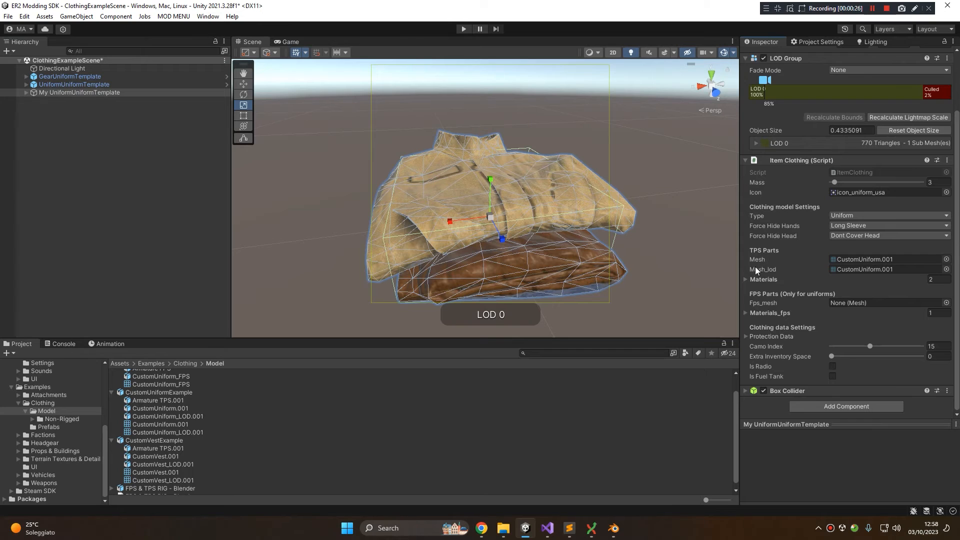
scroll(841, 283, up, 3)
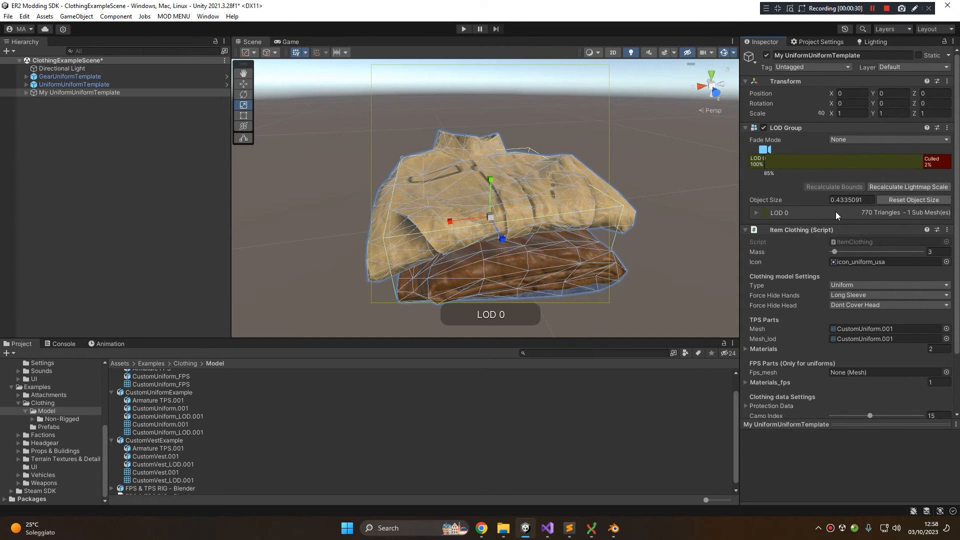
scroll(838, 202, down, 3)
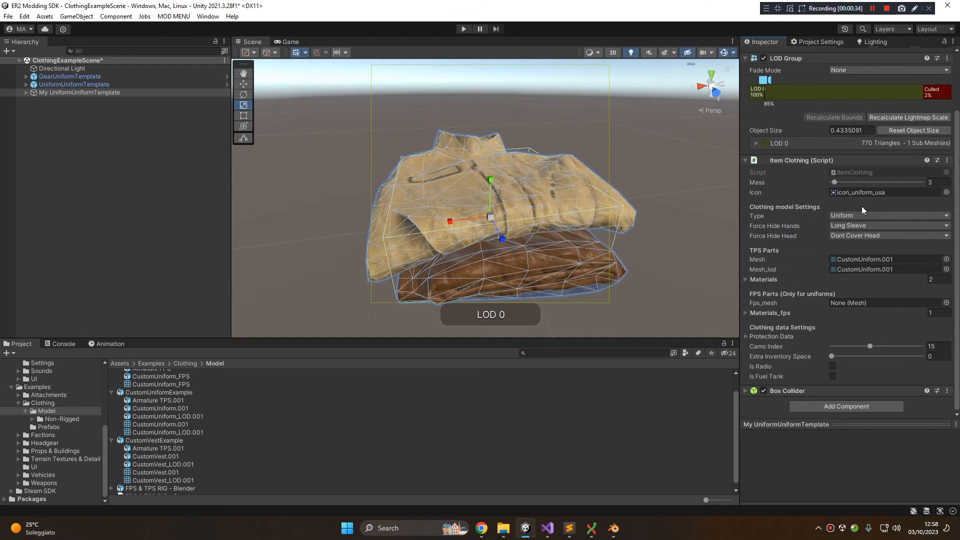
click(877, 192)
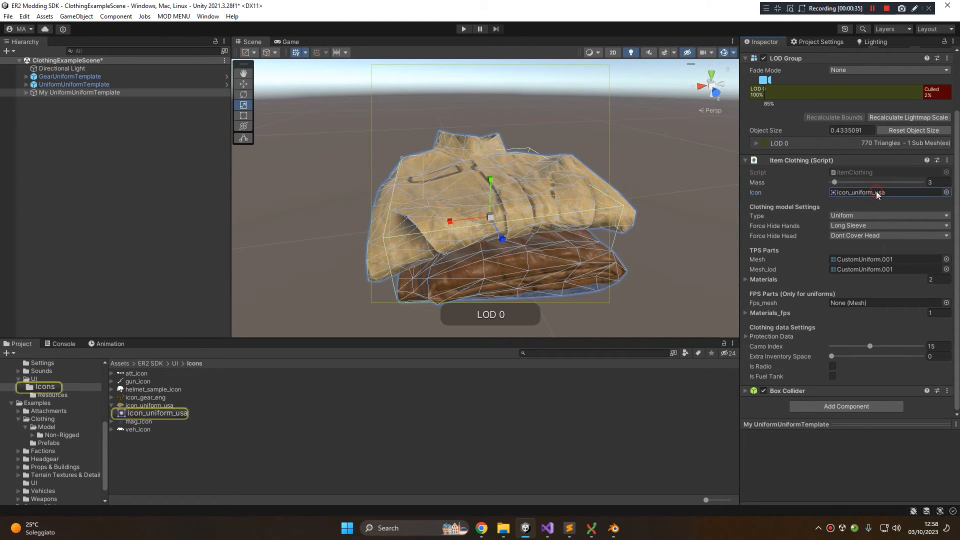
click(947, 192)
click(951, 35)
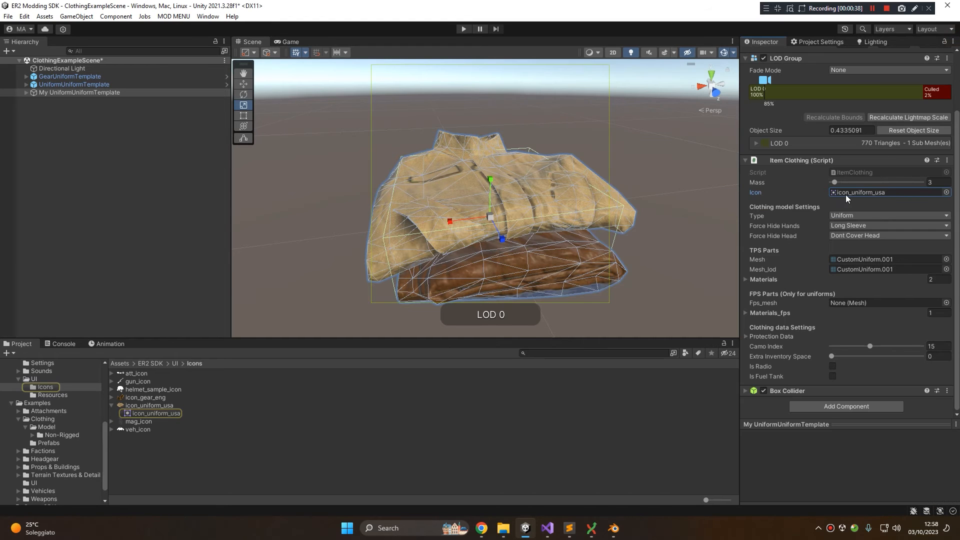
click(839, 215)
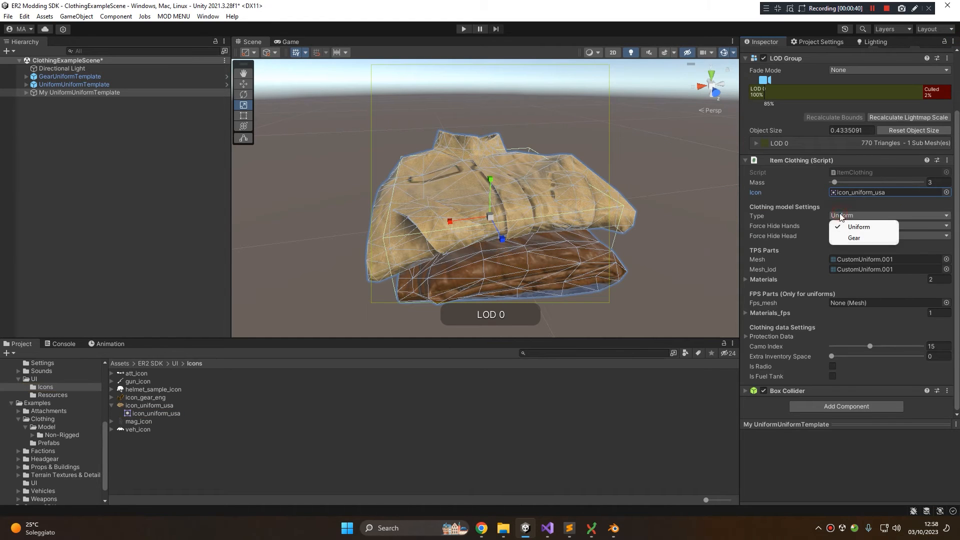
click(766, 213)
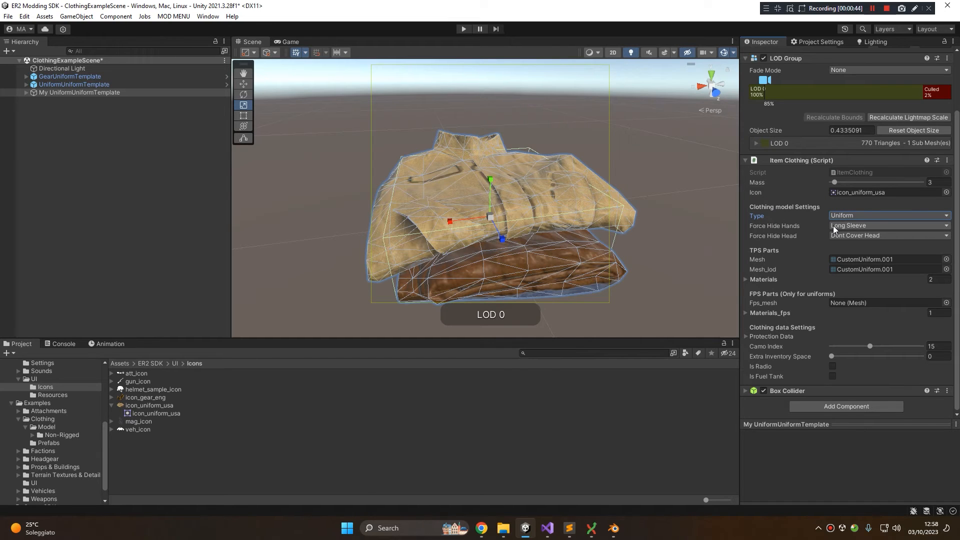
mouse_move(778, 227)
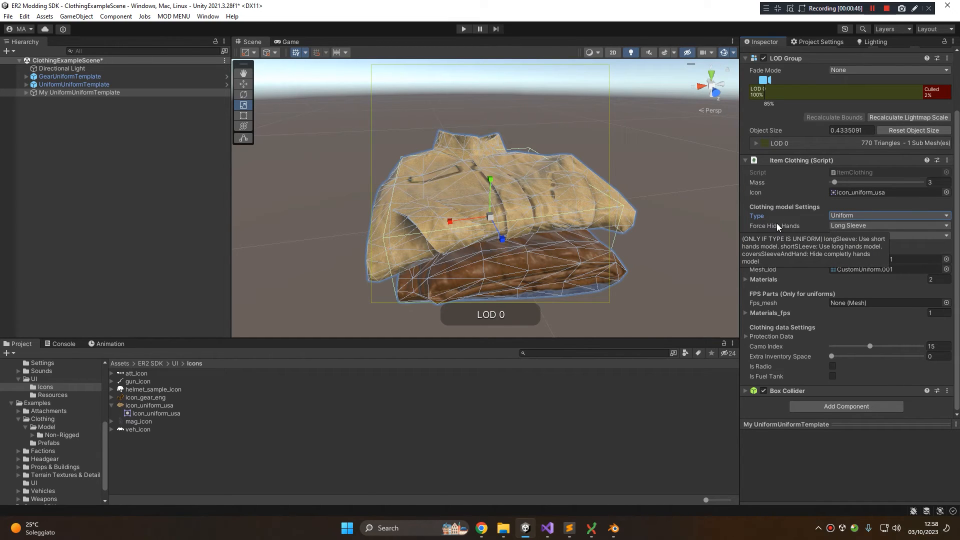
- Switch to Blender and select the HANDS_SHORT_EXAMPLE_TPS mesh to inspect how it meets the uniform sleeve
click(613, 528)
scroll(364, 224, up, 5)
scroll(364, 205, down, 1)
shift+middle_drag(364, 206, 520, 150)
scroll(491, 244, up, 3)
shift+middle_drag(55, 294, 311, 295)
click(310, 297)
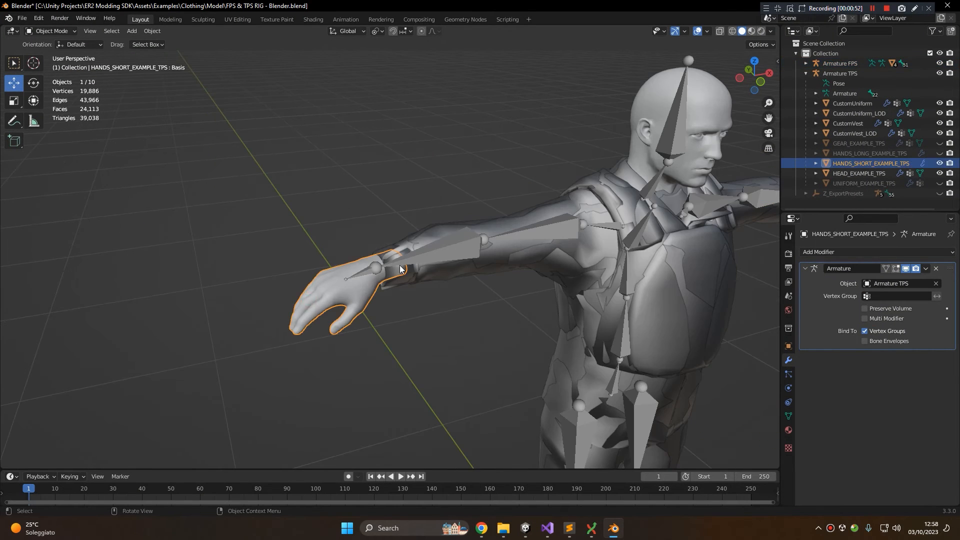
- Hide CustomUniform and CustomUniform_LOD and swap the short hands mesh for HANDS_LONG_EXAMPLE_TPS
click(583, 251)
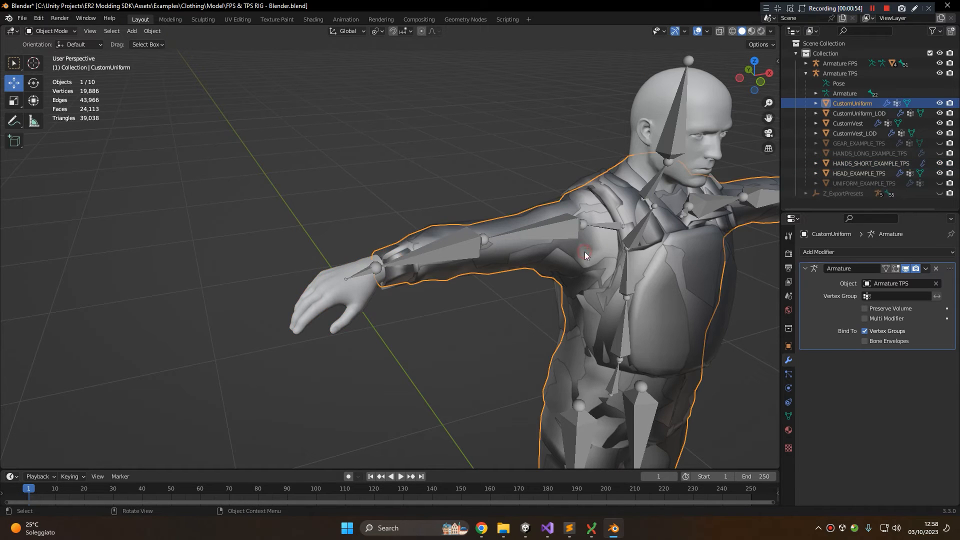
key(h)
click(525, 260)
key(h)
click(340, 302)
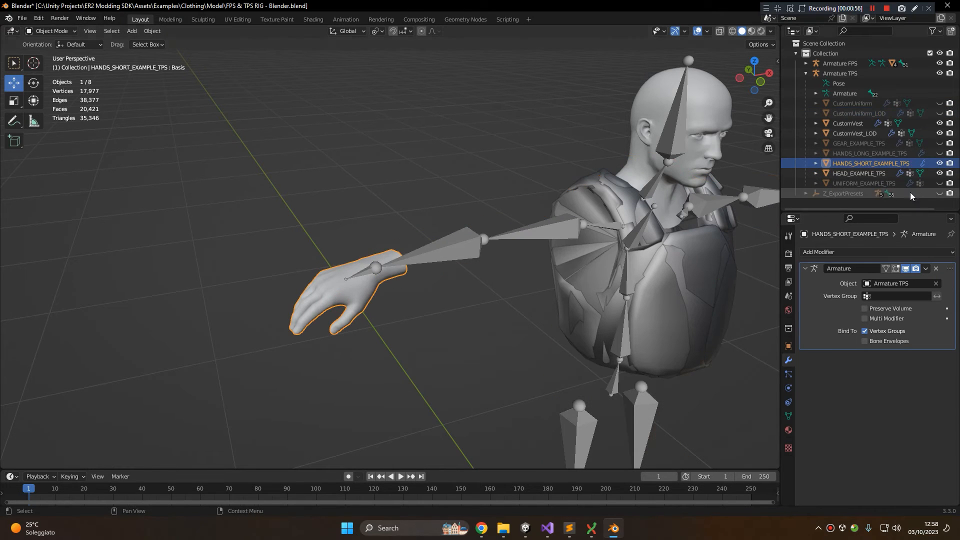
click(940, 153)
click(940, 163)
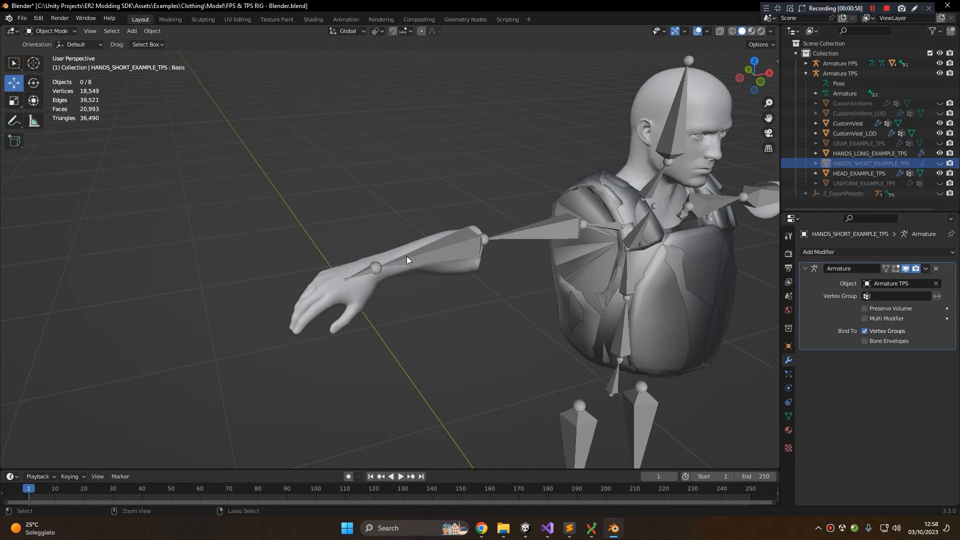
- Undo the swap of the hands meshes and the hiding of CustomUniform_LOD
key(ctrl+z)
key(ctrl+z)
key(ctrl+z)
key(ctrl+z)
key(ctrl+z)
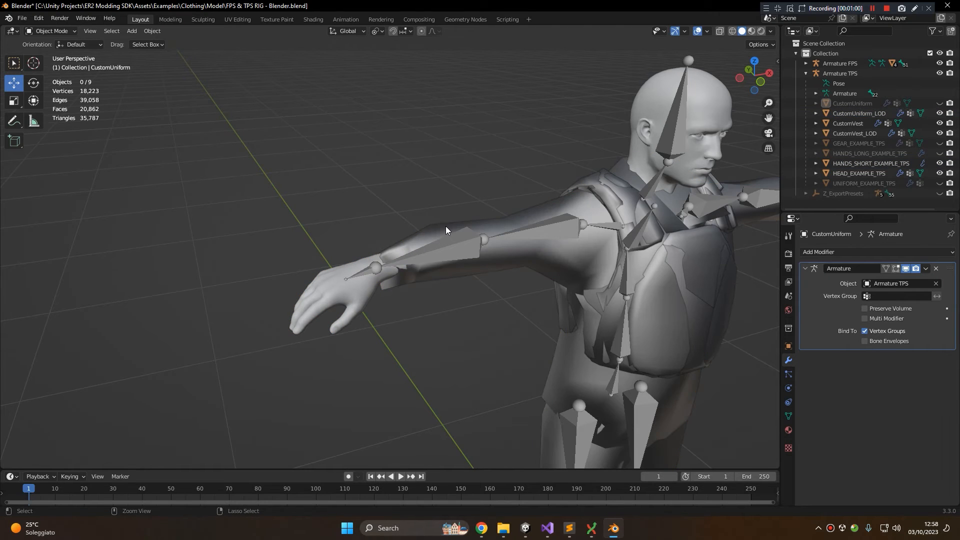
- Compare the Force Hide Hands options in Unity with the short hands and CustomUniform_LOD sleeve in Blender
click(525, 529)
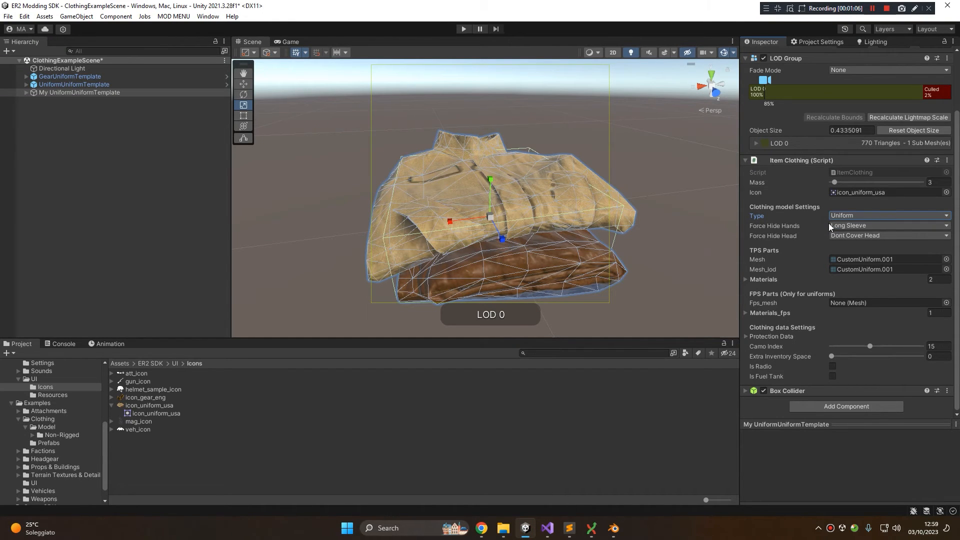
click(851, 226)
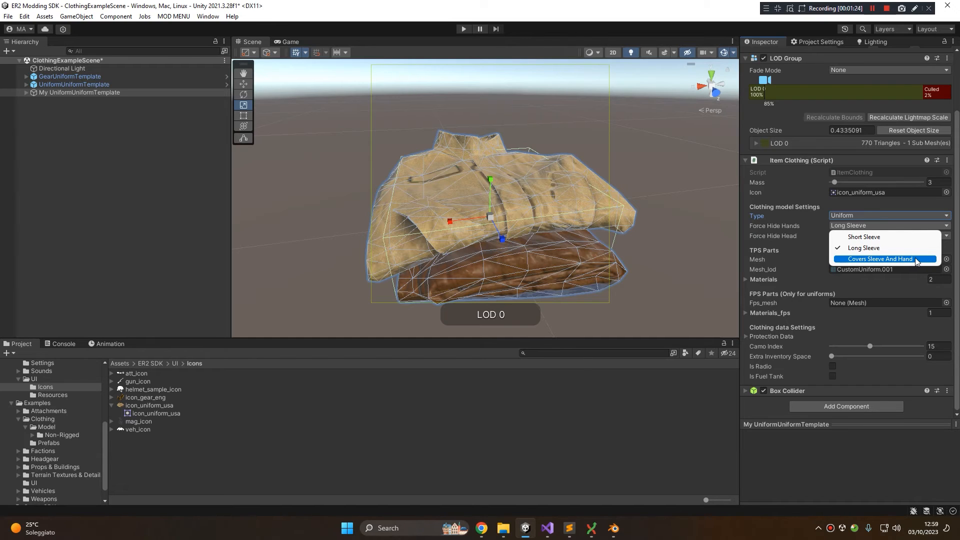
click(614, 528)
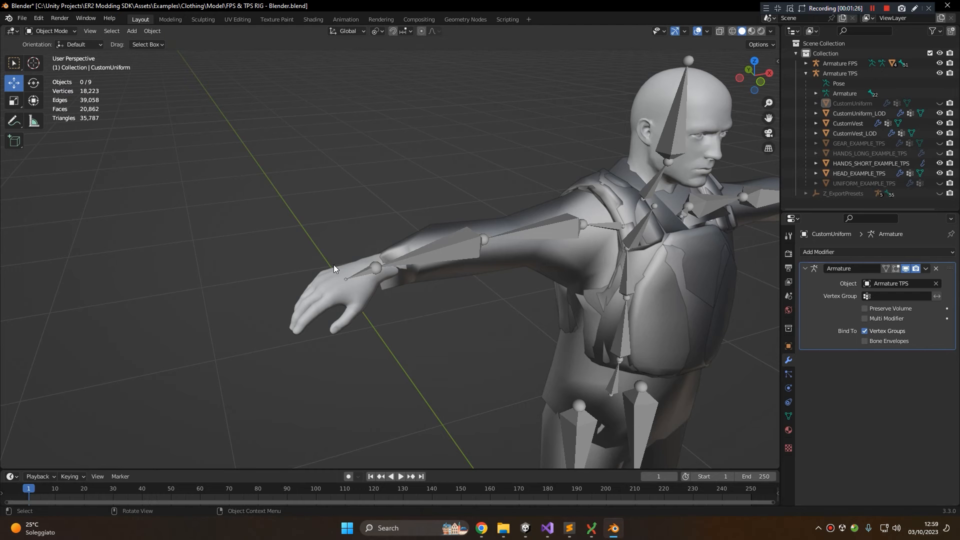
scroll(281, 319, up, 4)
click(616, 268)
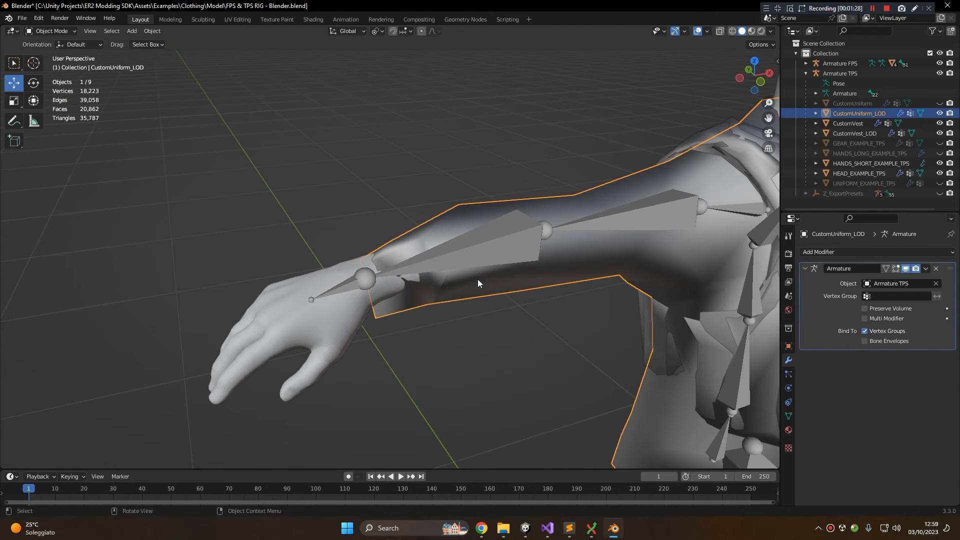
scroll(453, 271, down, 3)
scroll(463, 275, down, 4)
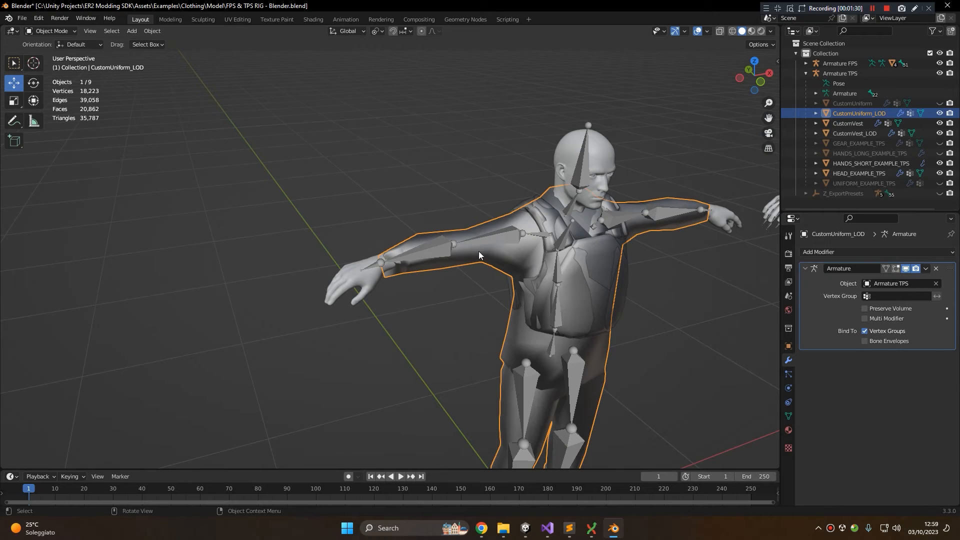
scroll(399, 270, up, 4)
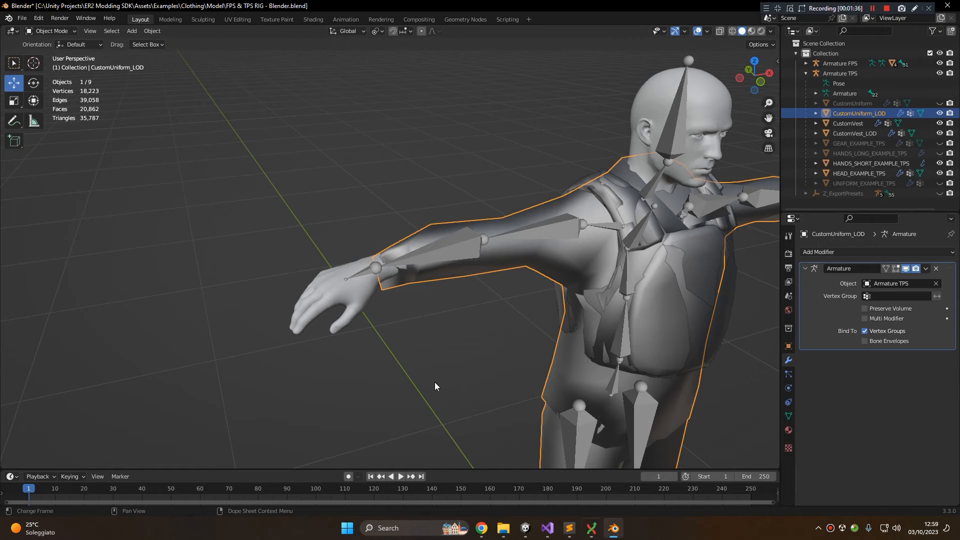
click(317, 300)
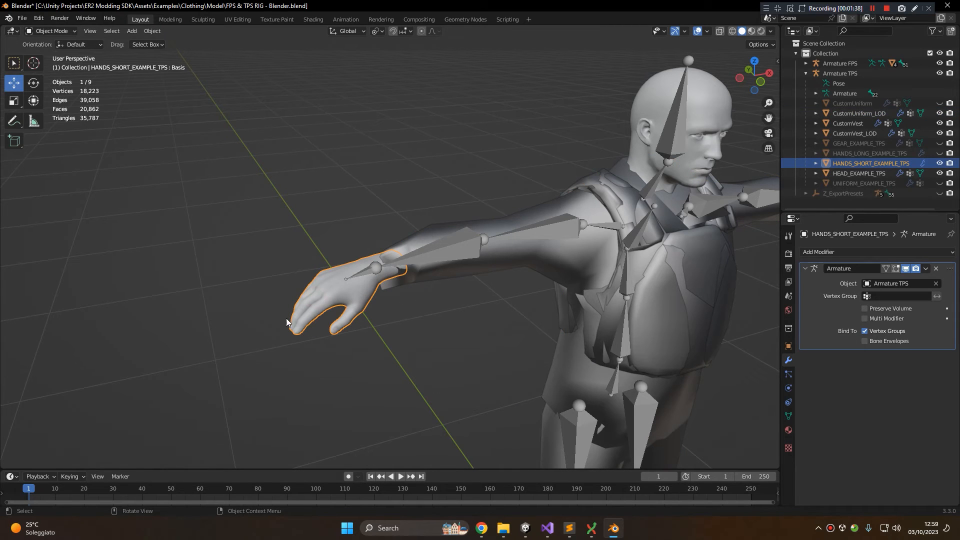
click(427, 282)
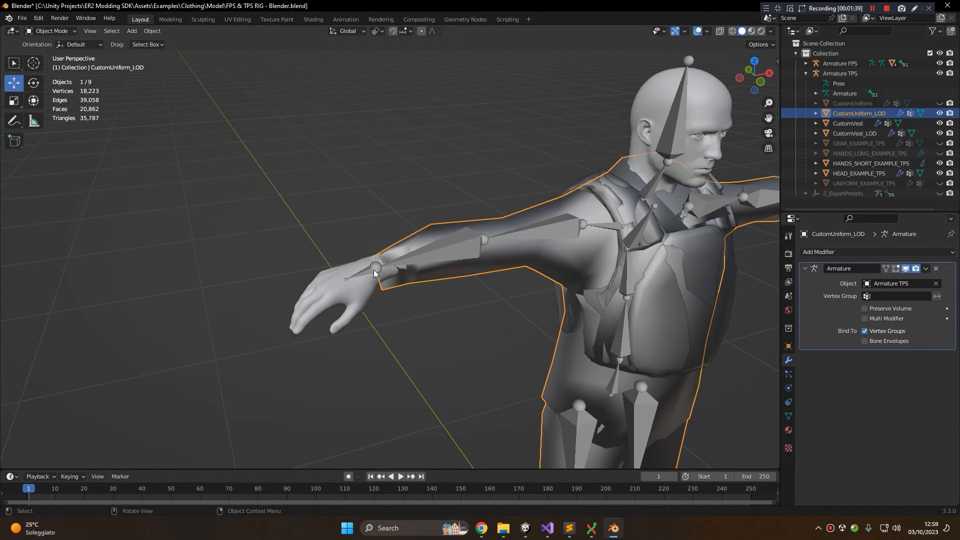
- Switch to Unity and choose Long Sleeve for the uniform template's Force Hide Hands setting
click(622, 534)
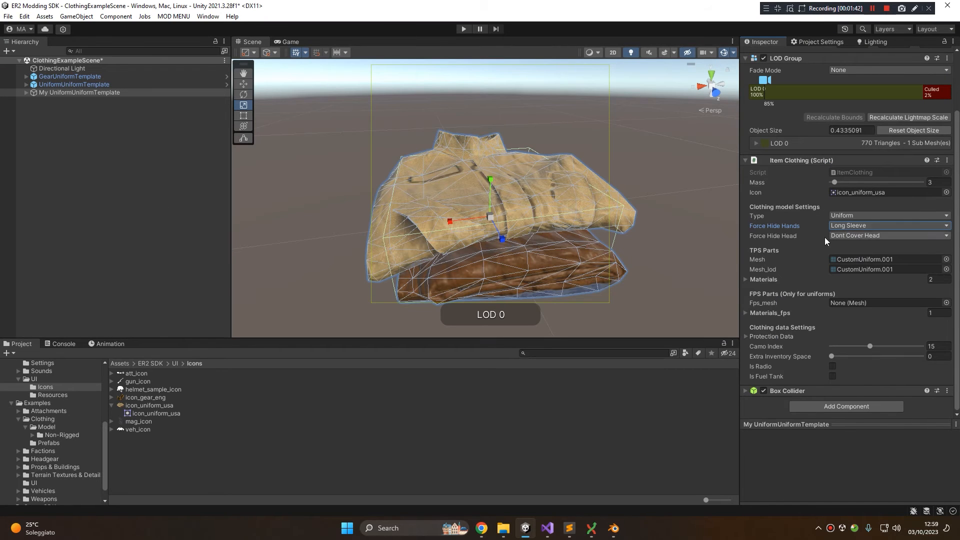
click(860, 226)
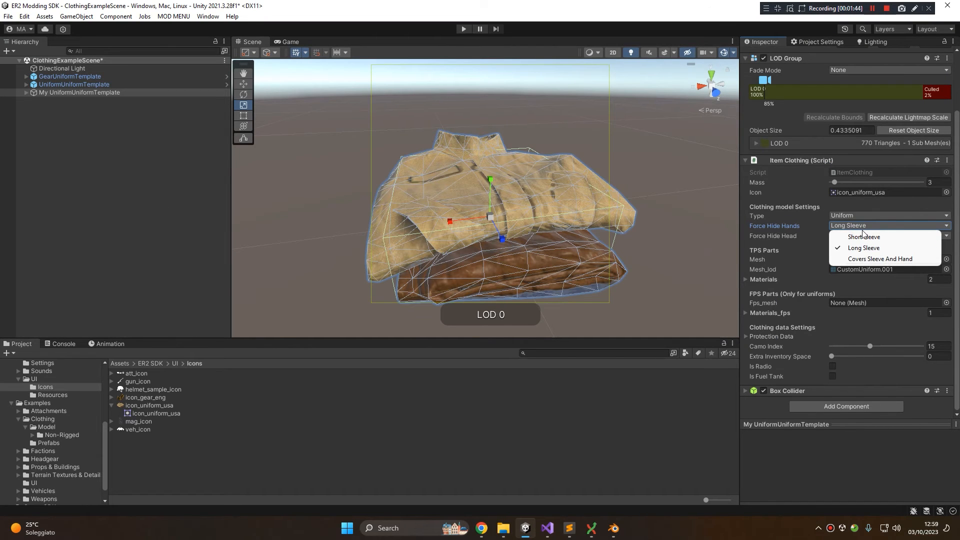
click(873, 248)
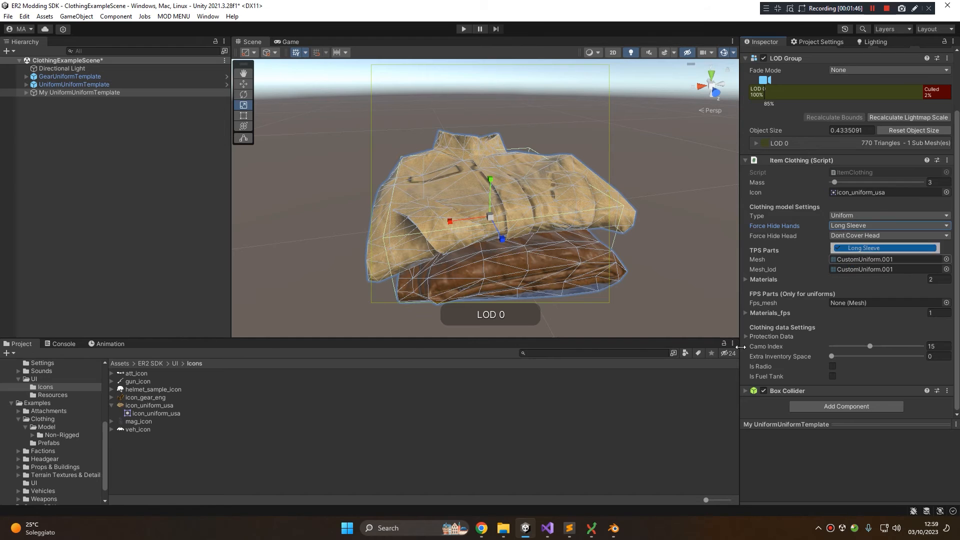
- Switch to Blender, inspect the short hands against the sleeve, then hide CustomUniform_LOD and show CustomUniform
click(614, 528)
click(335, 298)
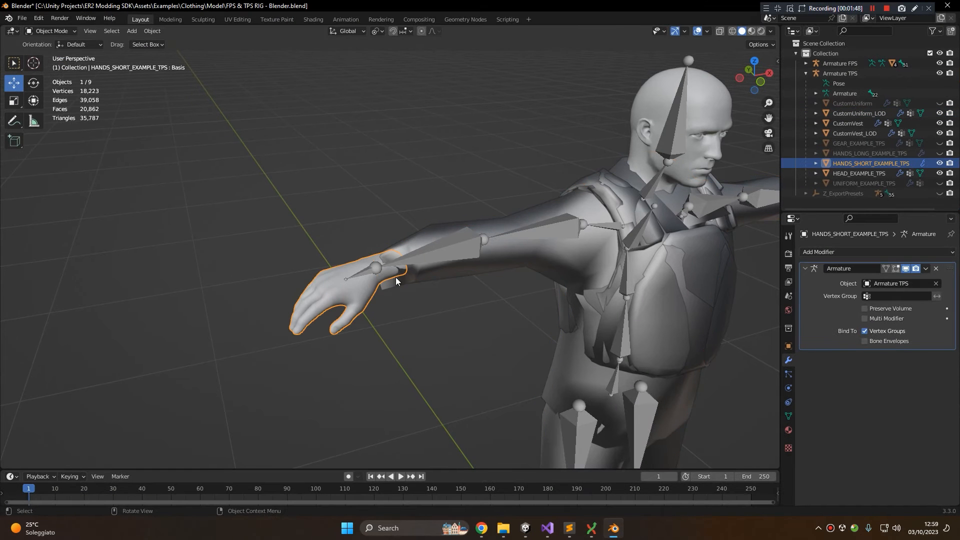
click(397, 283)
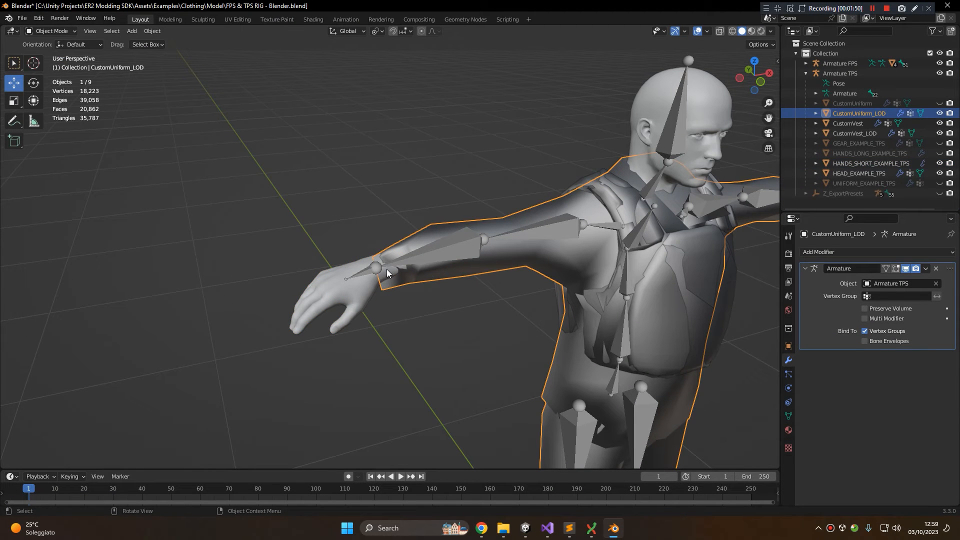
click(940, 113)
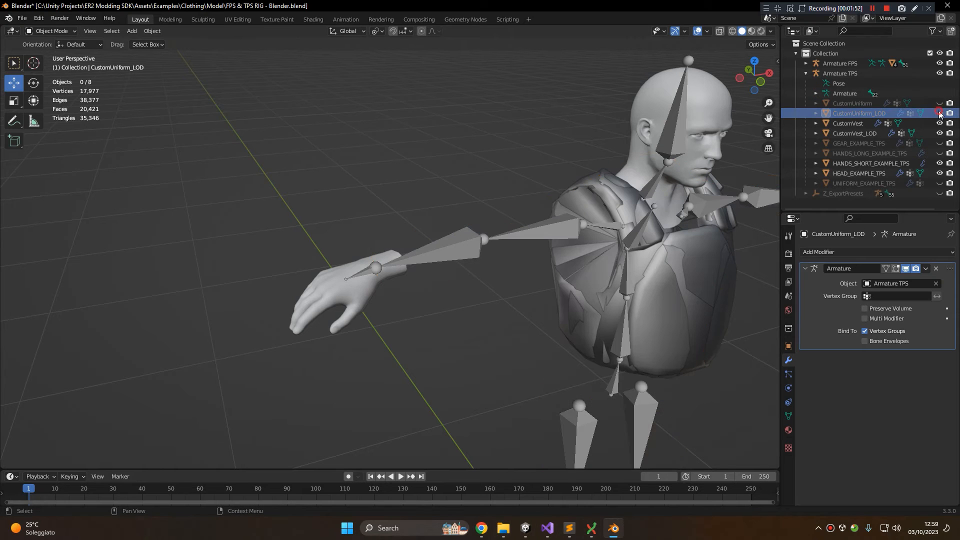
click(940, 103)
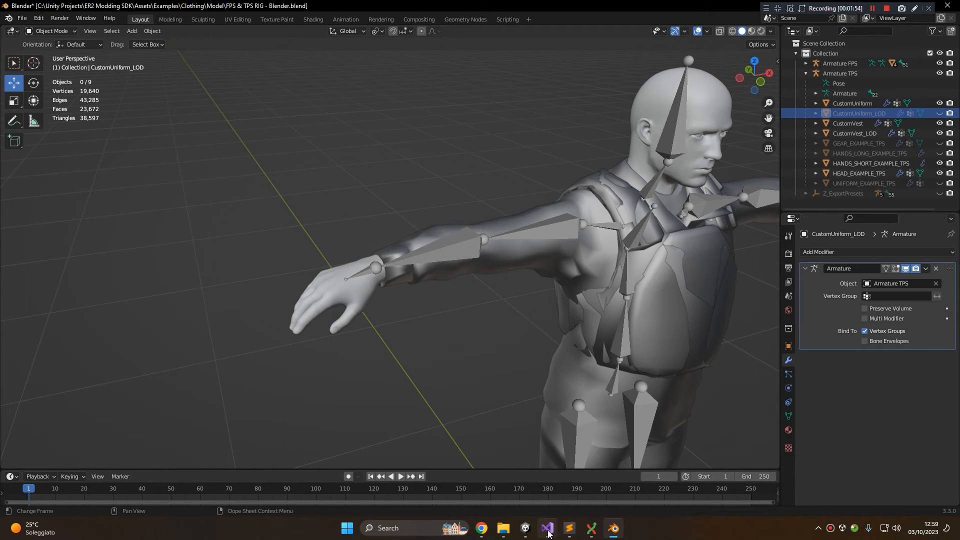
- Switch to Unity and review the Force Hide Head options of the uniform template
click(525, 529)
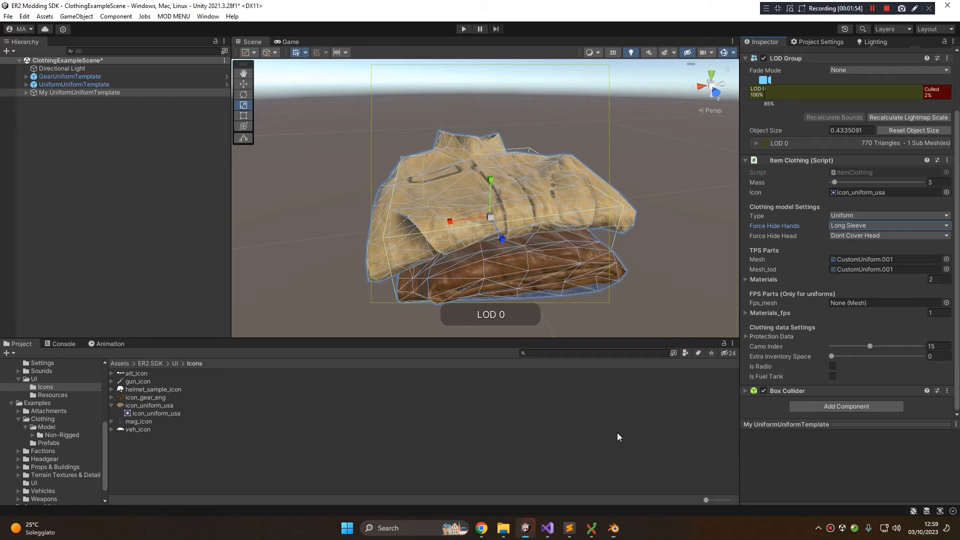
click(843, 236)
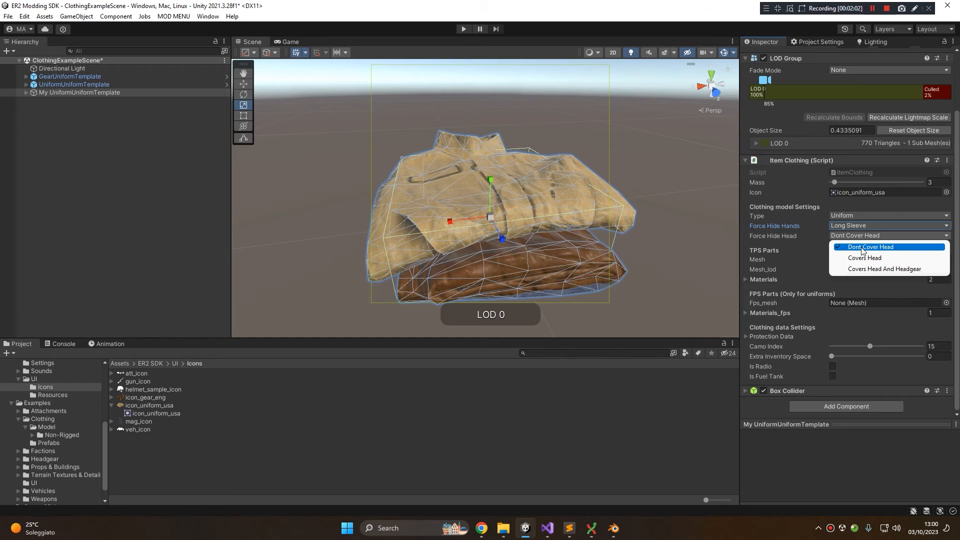
key(alt+Tab)
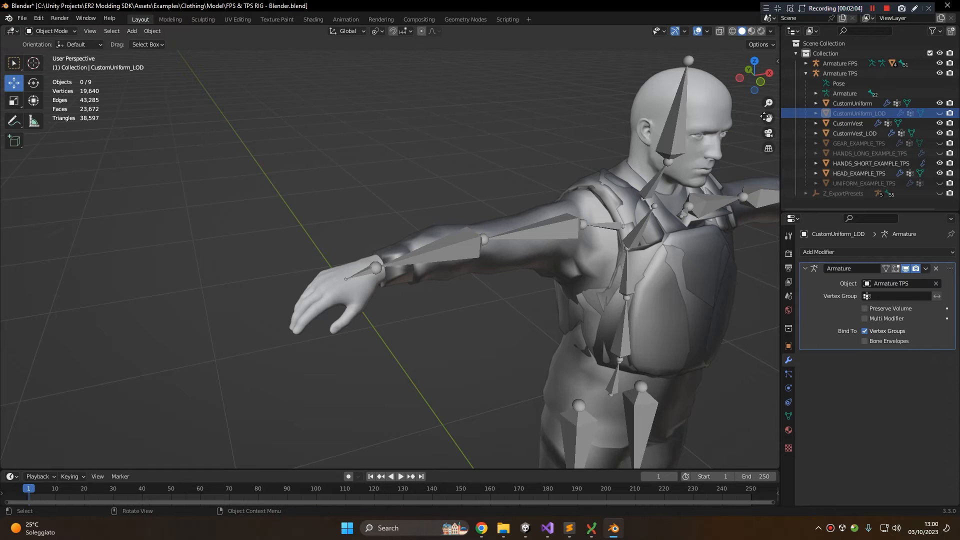
key(alt+Tab)
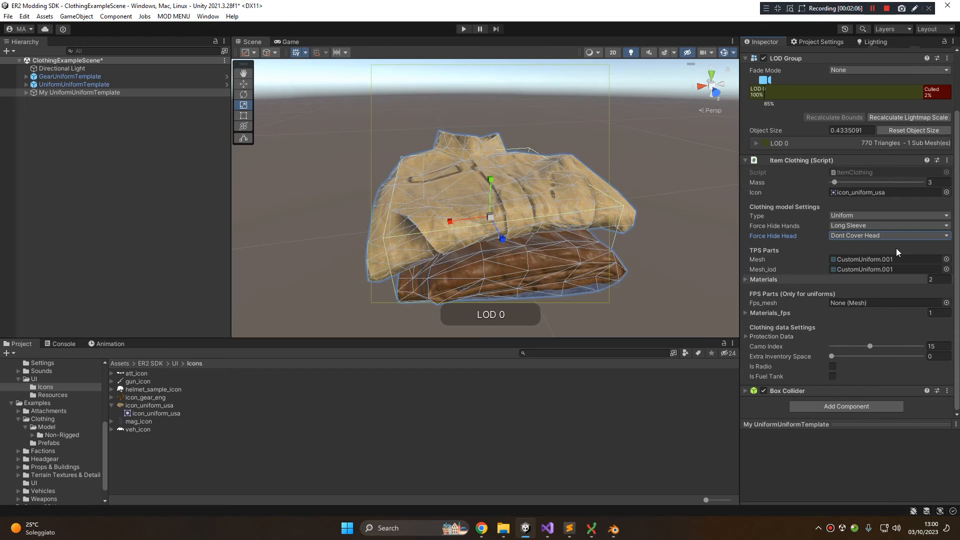
click(867, 236)
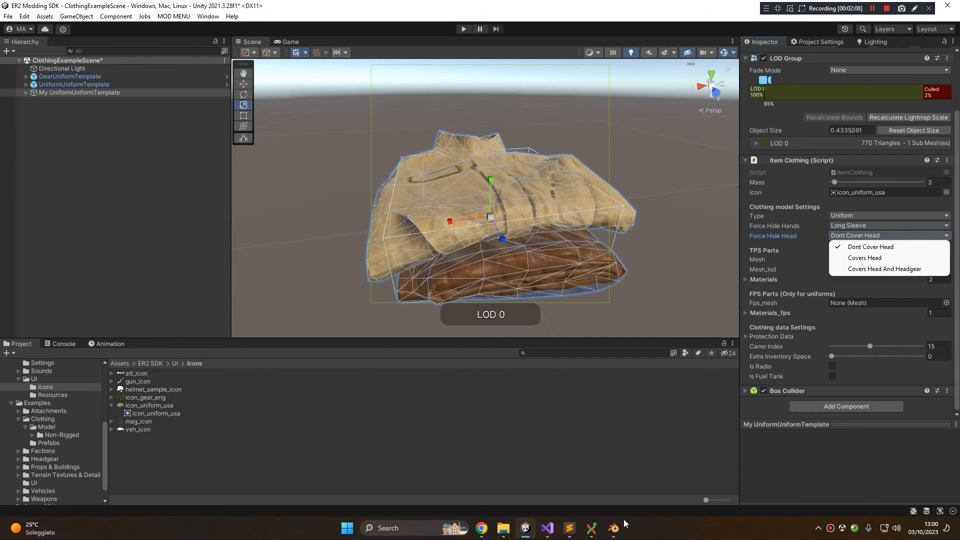
- Switch to Blender and hide the HEAD_EXAMPLE_TPS mesh to view the uniform and vest without the head
click(615, 535)
middle_drag(688, 160, 510, 185)
key(h)
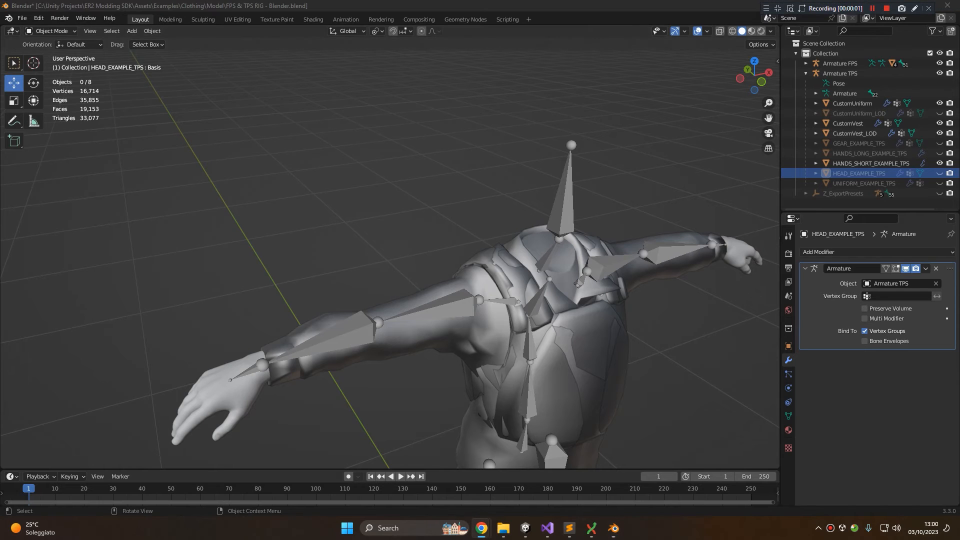
middle_drag(664, 208, 533, 106)
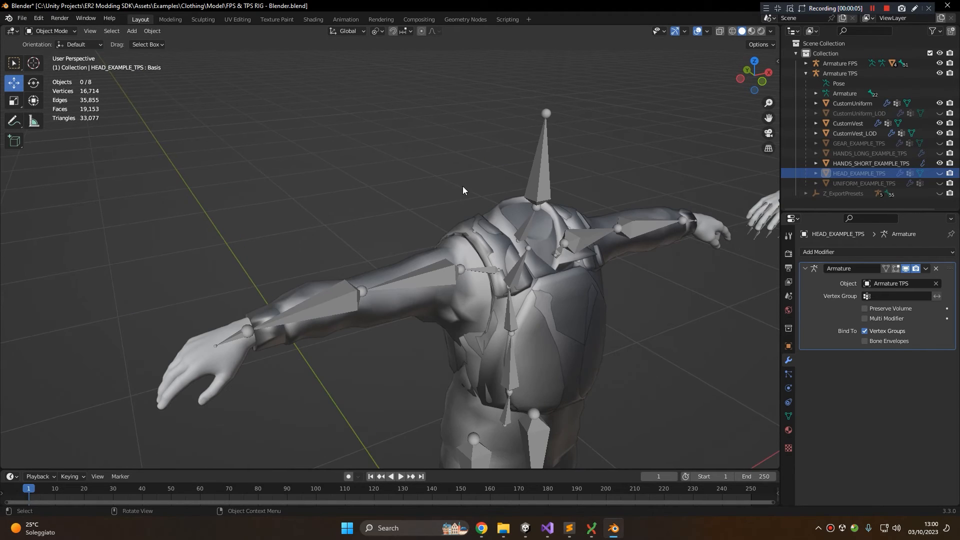
- Select the CustomUniform mesh and inspect its neck opening with the head hidden
click(540, 263)
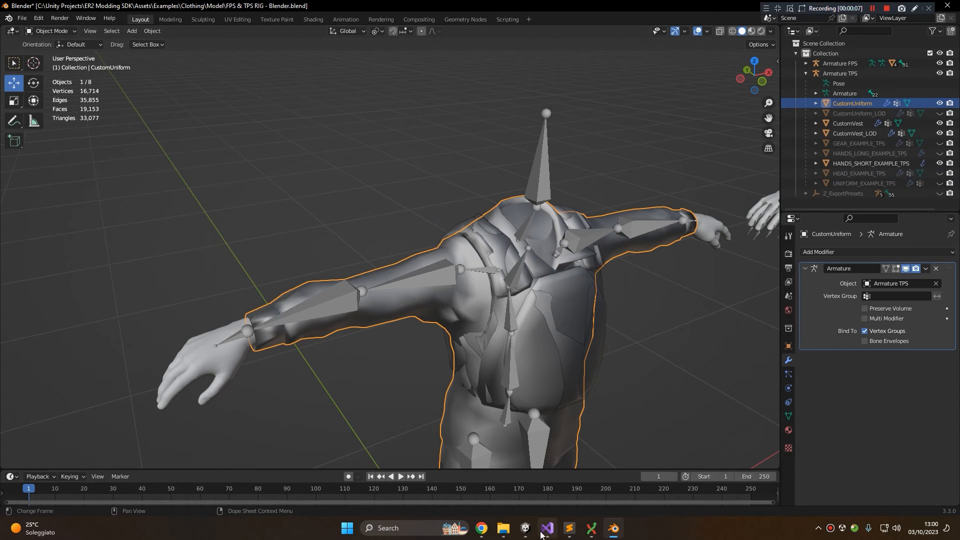
scroll(573, 182, down, 4)
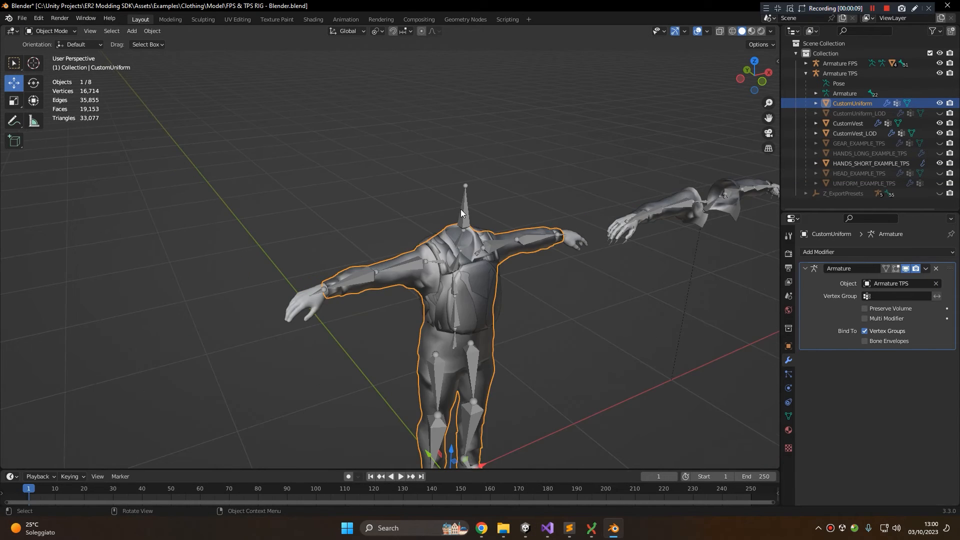
scroll(460, 209, up, 4)
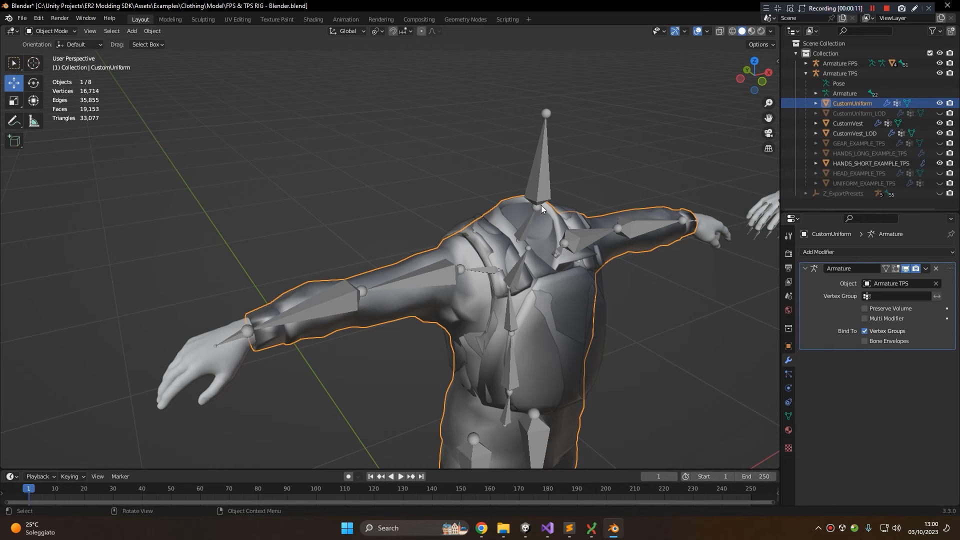
- Switch to Unity and compare the uniform template's Force Hide Head options, including Covers Head And Headgear
click(525, 528)
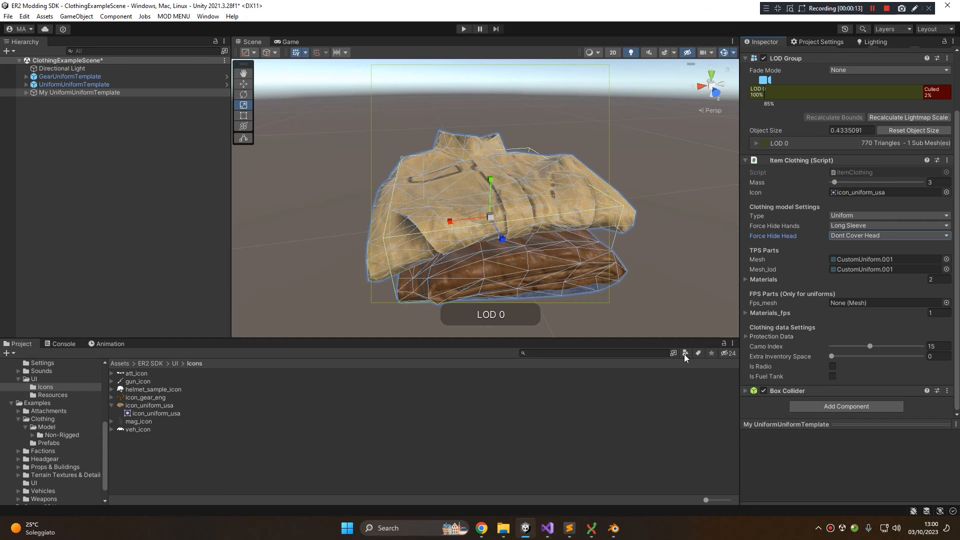
click(847, 239)
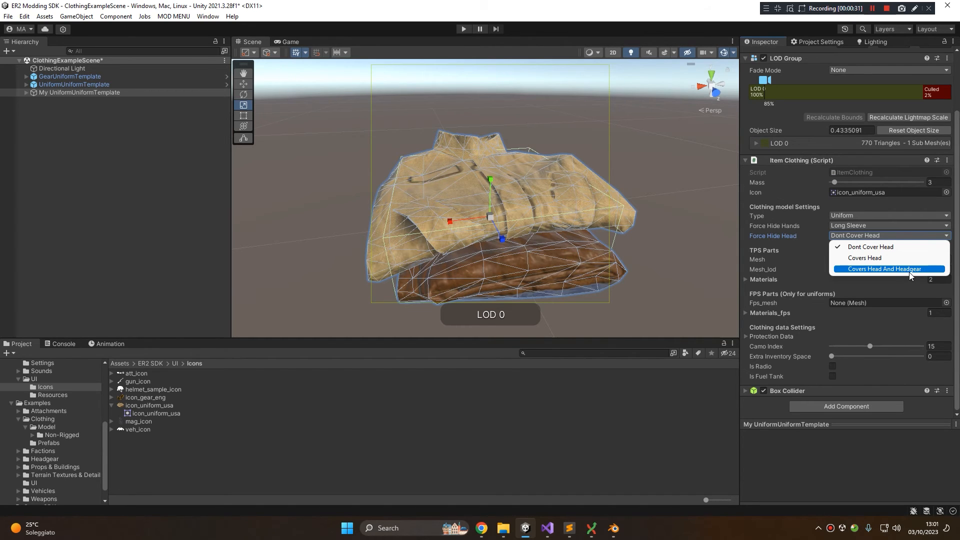
- Switch to Blender and examine the HANDS_SHORT_EXAMPLE_TPS and CustomUniform meshes as parts that clothing can hide or cover
click(614, 529)
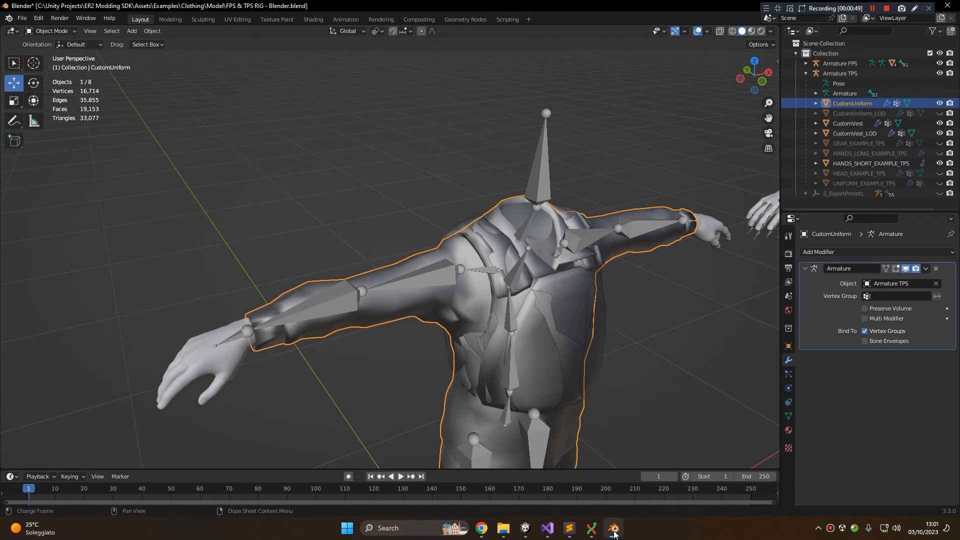
click(614, 530)
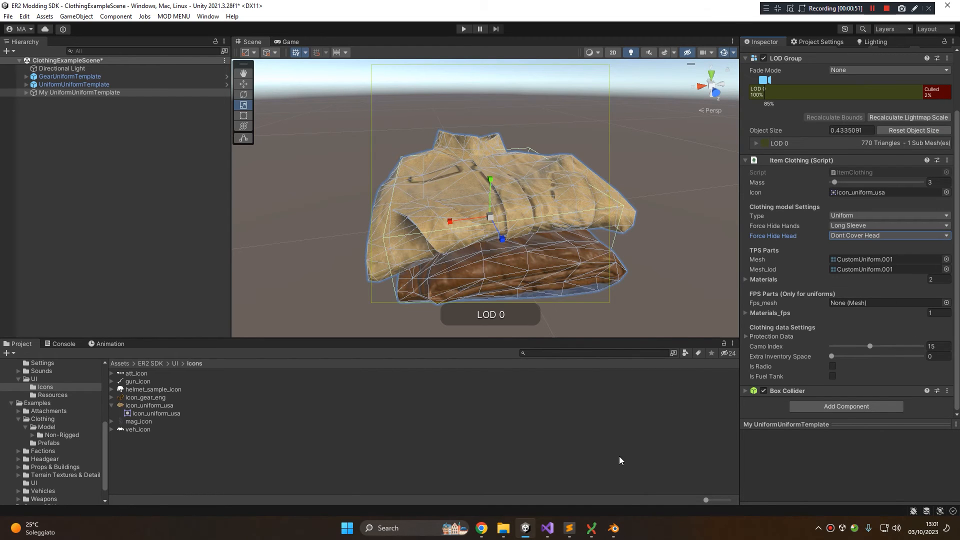
click(615, 529)
click(615, 529)
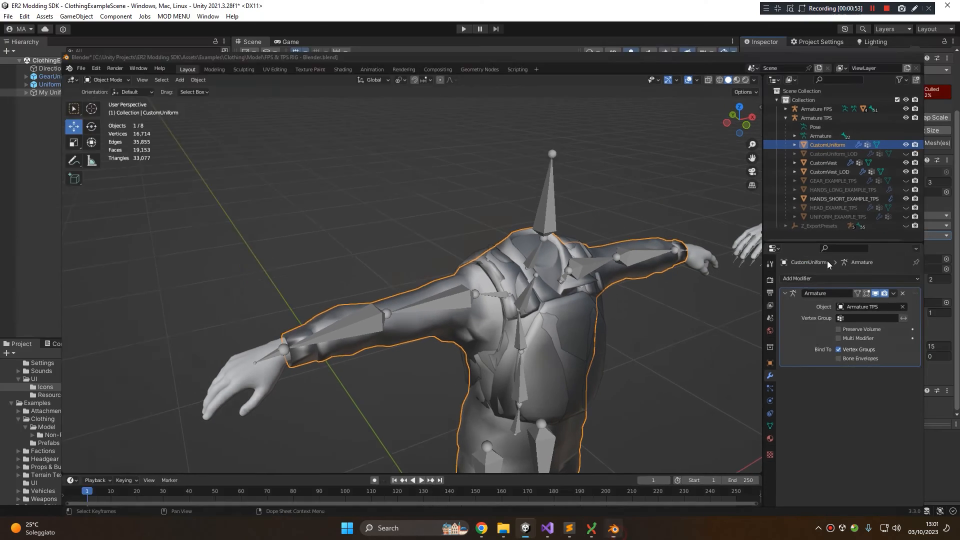
click(614, 529)
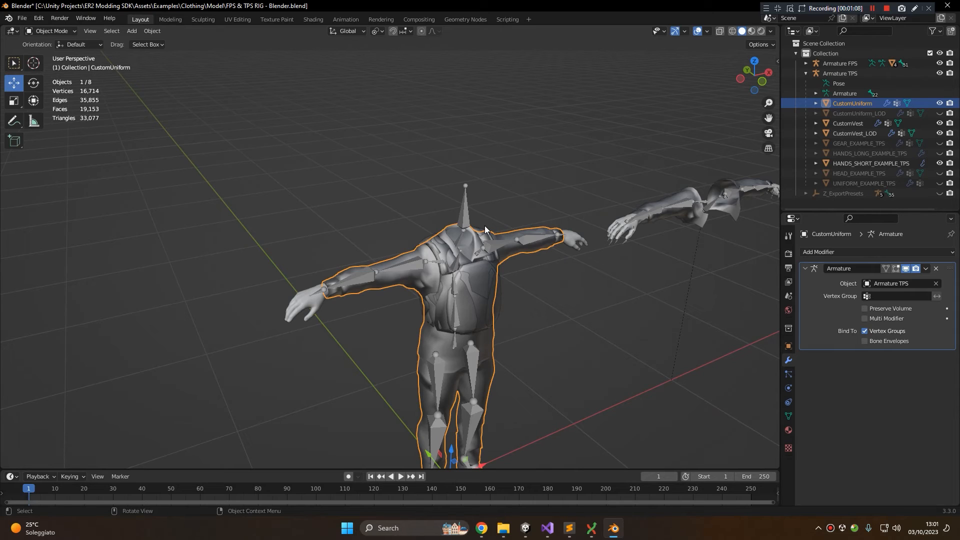
scroll(397, 236, up, 3)
click(200, 375)
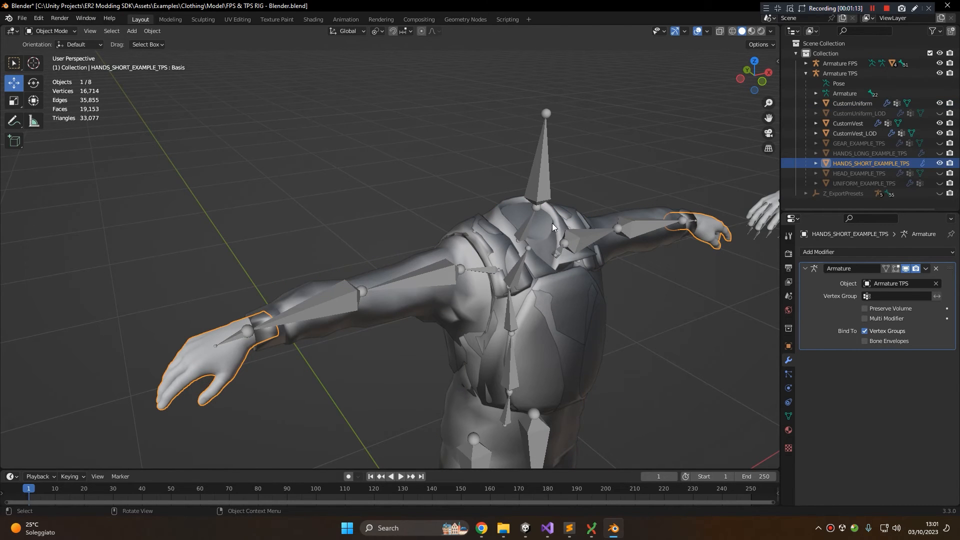
click(539, 326)
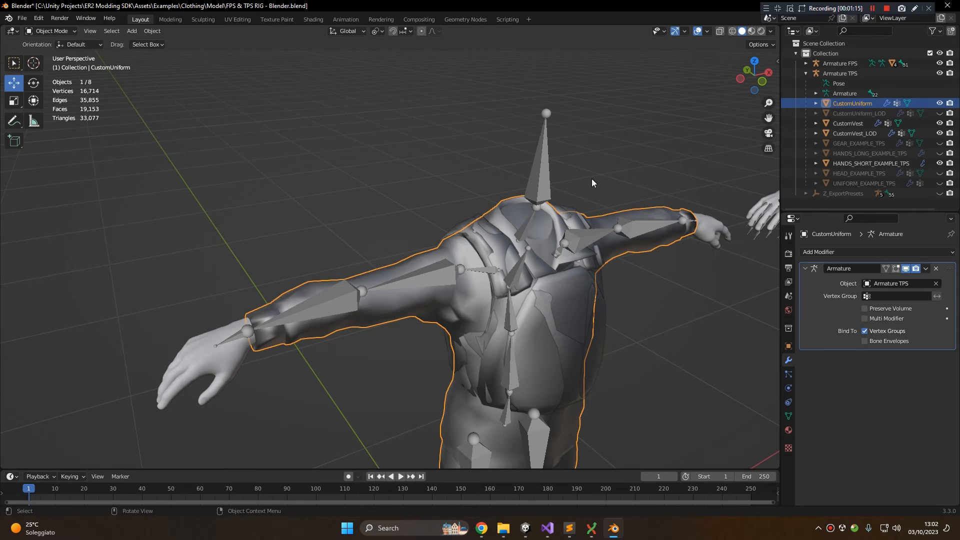
- Switch to Unity and choose Dont Cover Head for Force Hide Head and Long Sleeve for Force Hide Hands
click(614, 529)
click(860, 226)
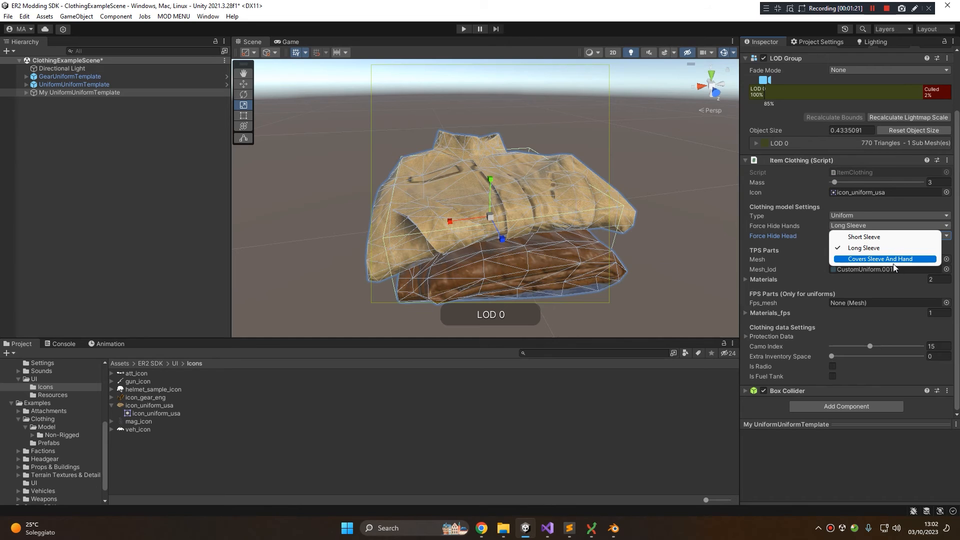
click(801, 236)
click(858, 235)
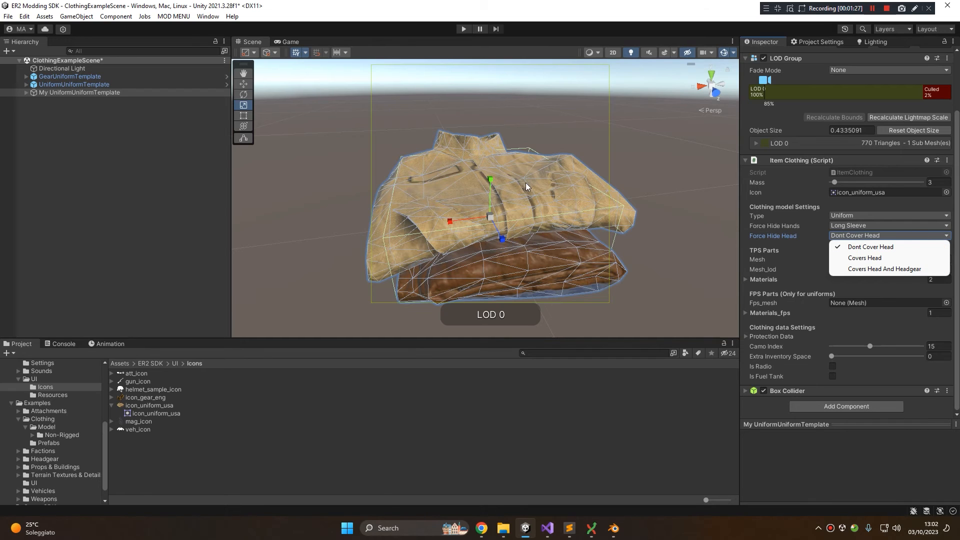
click(862, 250)
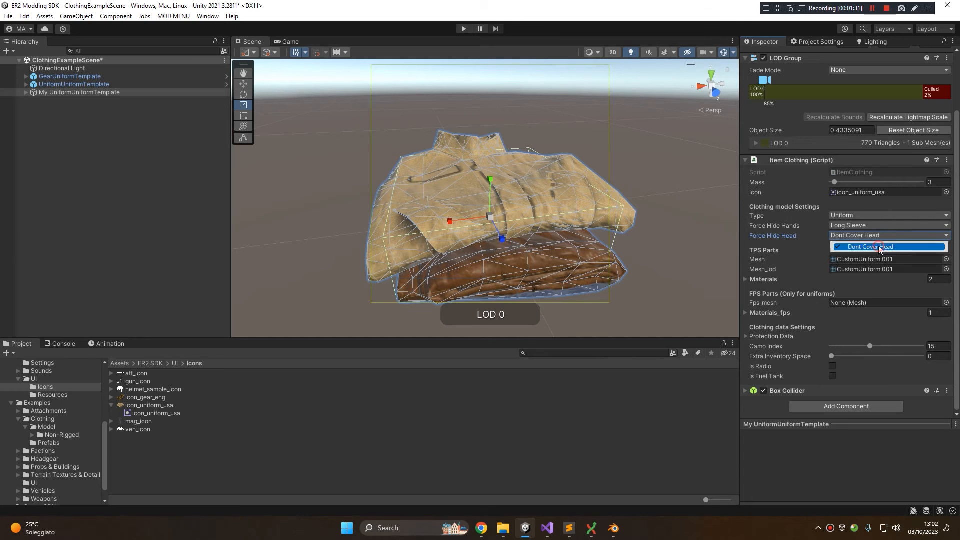
click(859, 226)
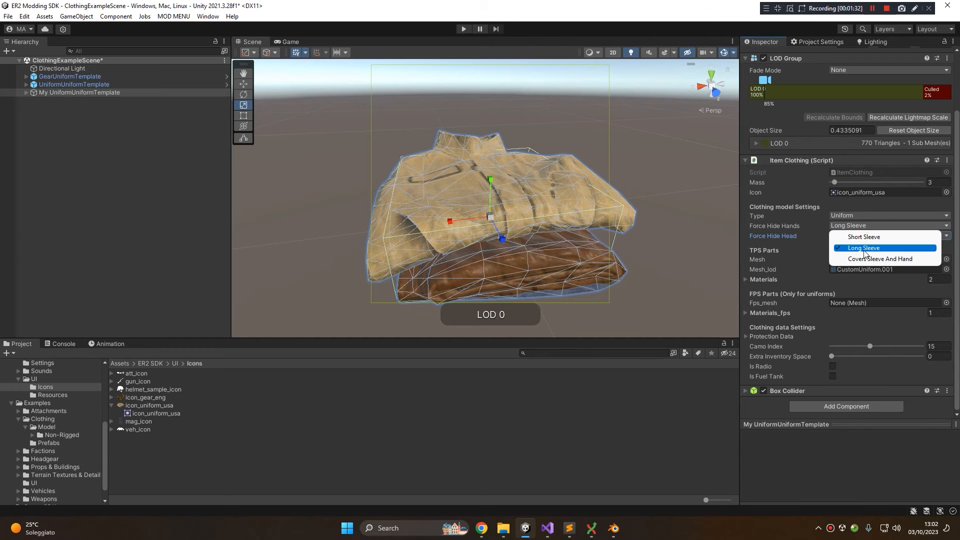
click(864, 248)
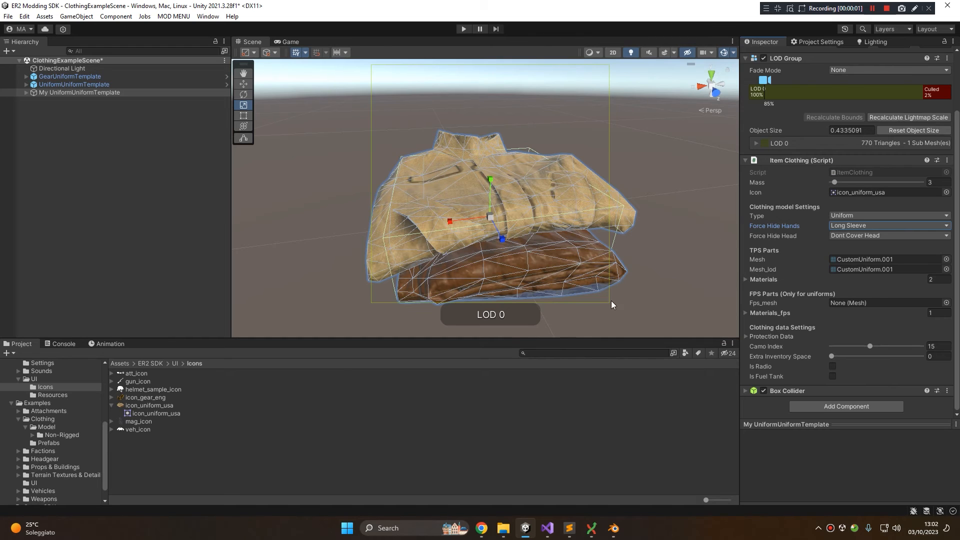
- Assign the CustomUniform_LOD.001 mesh from CustomUniformExample to the template's Mesh_lod slot under TPS Parts
click(867, 269)
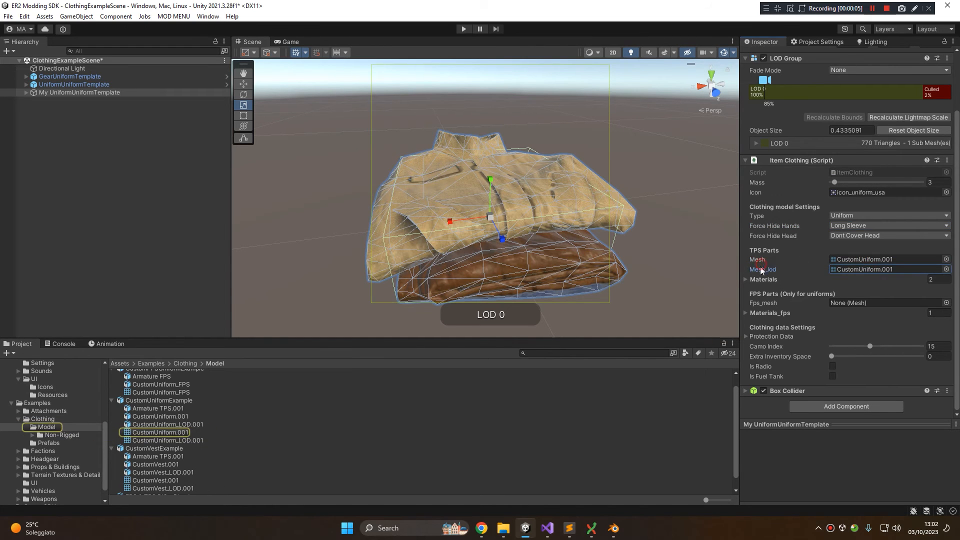
click(853, 260)
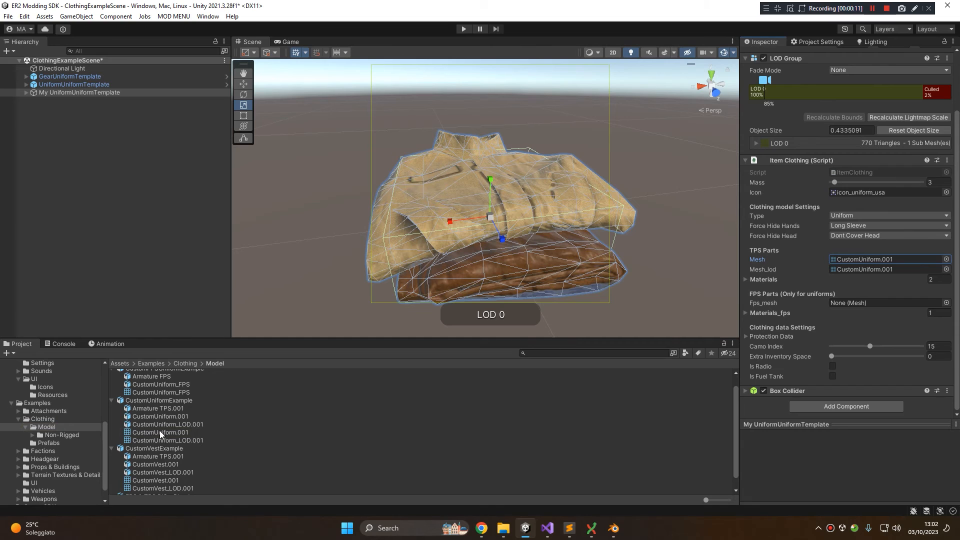
click(864, 268)
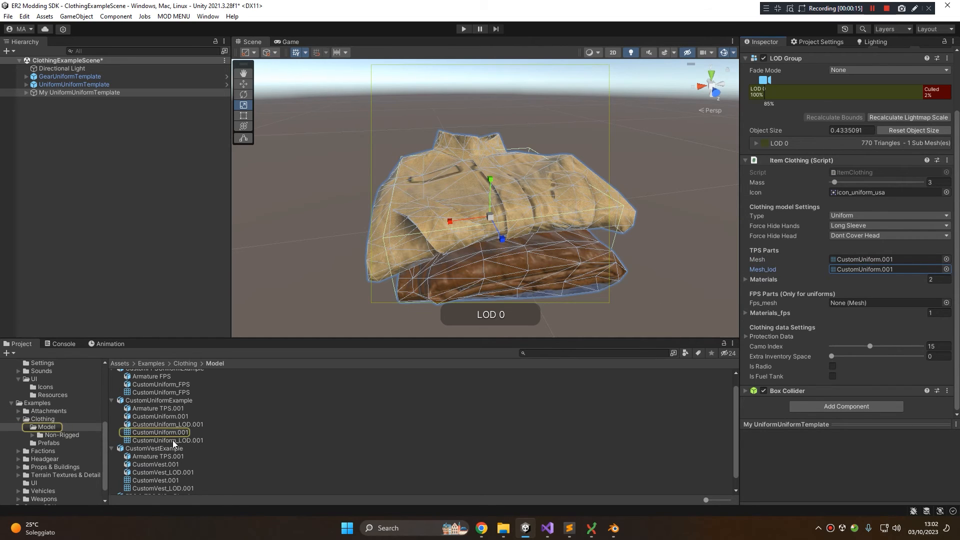
drag(172, 440, 886, 269)
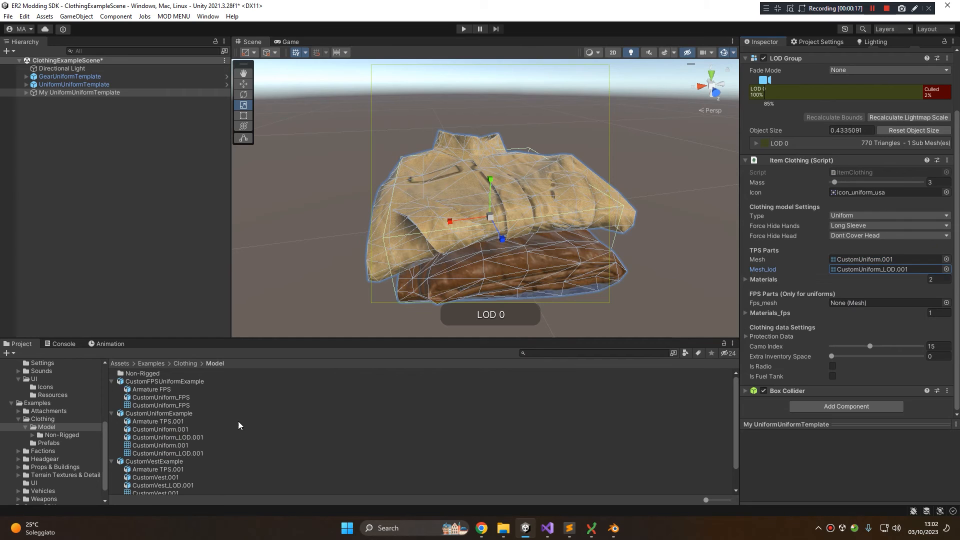
- Preview the meshes assigned to the template's Mesh_lod and Mesh slots to check that they are correct
click(905, 269)
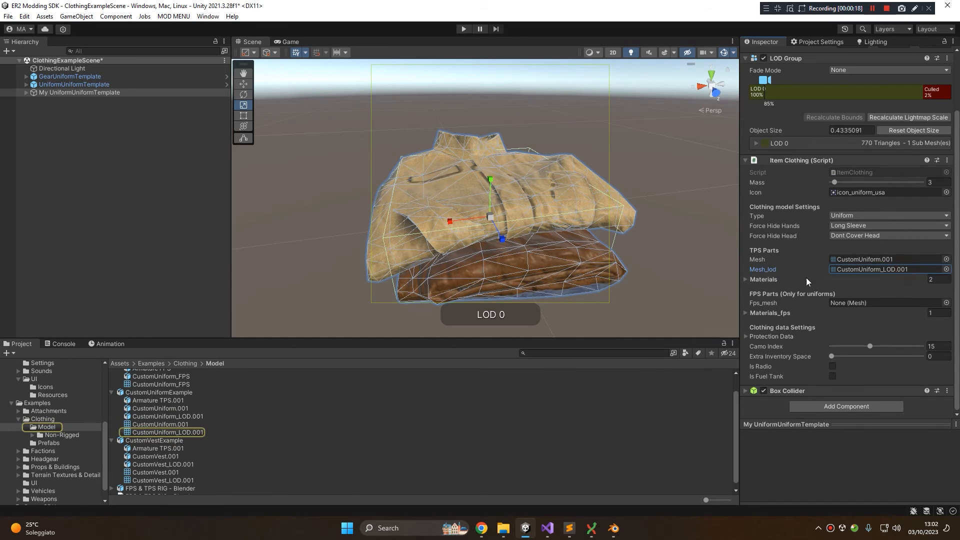
click(947, 269)
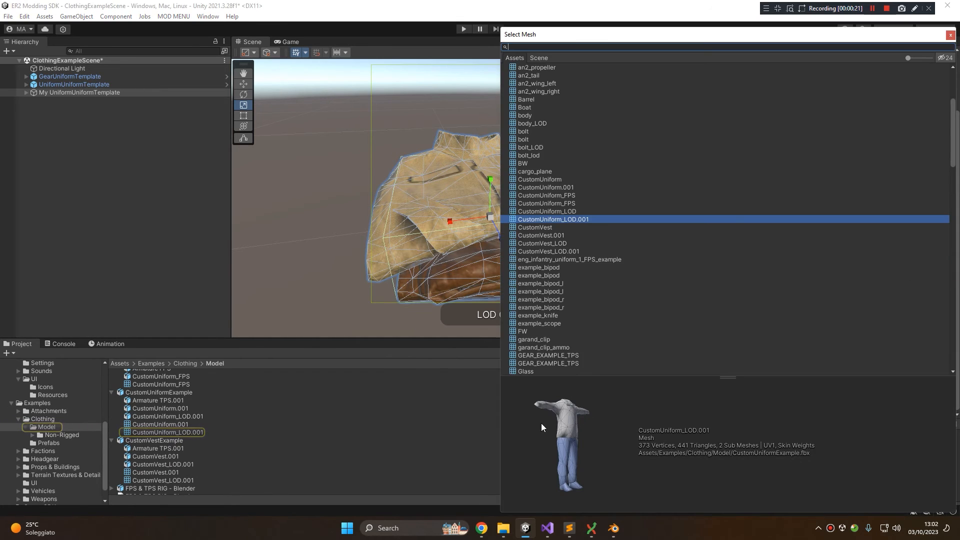
drag(541, 423, 535, 454)
click(950, 35)
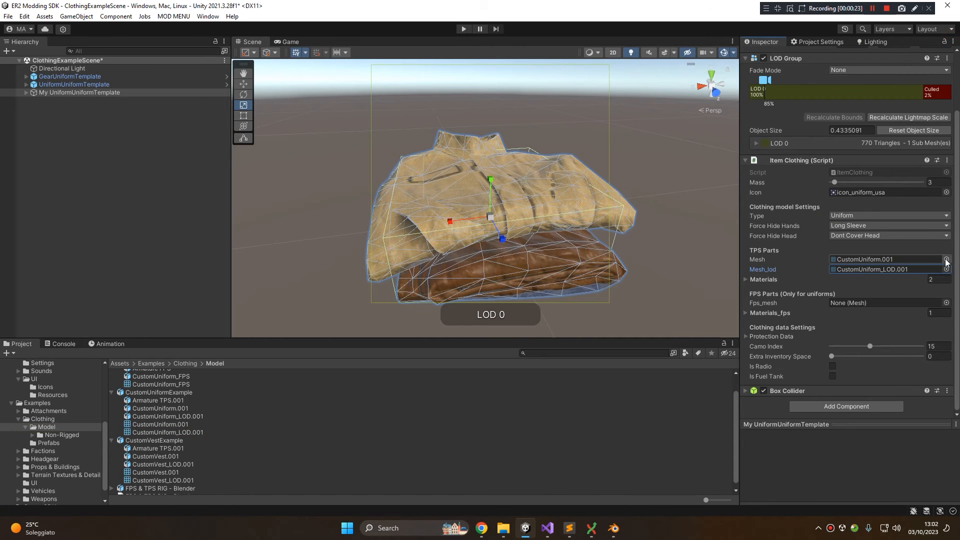
click(946, 259)
click(951, 35)
- Expand the template's TPS Materials list and compare its entries with the remapped materials of CustomUniformExample
click(752, 279)
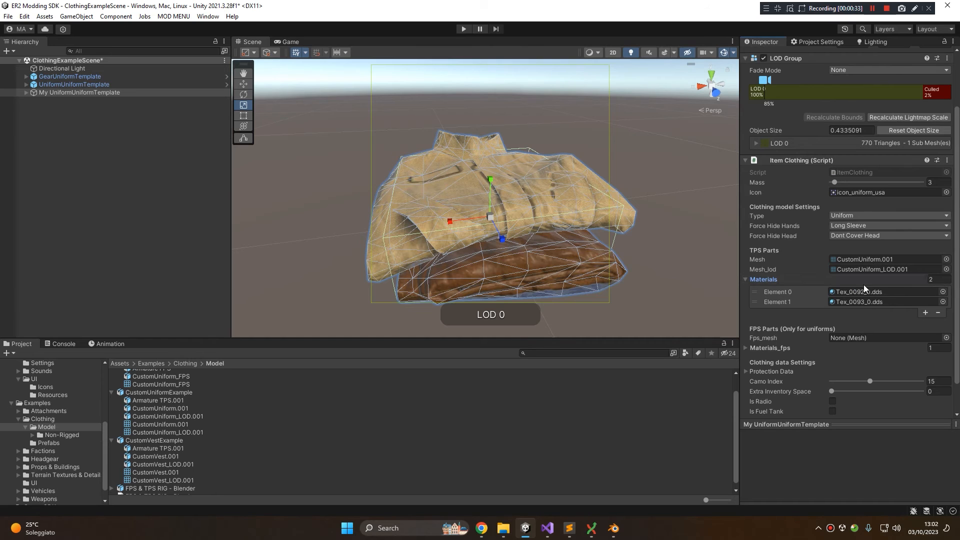
click(874, 260)
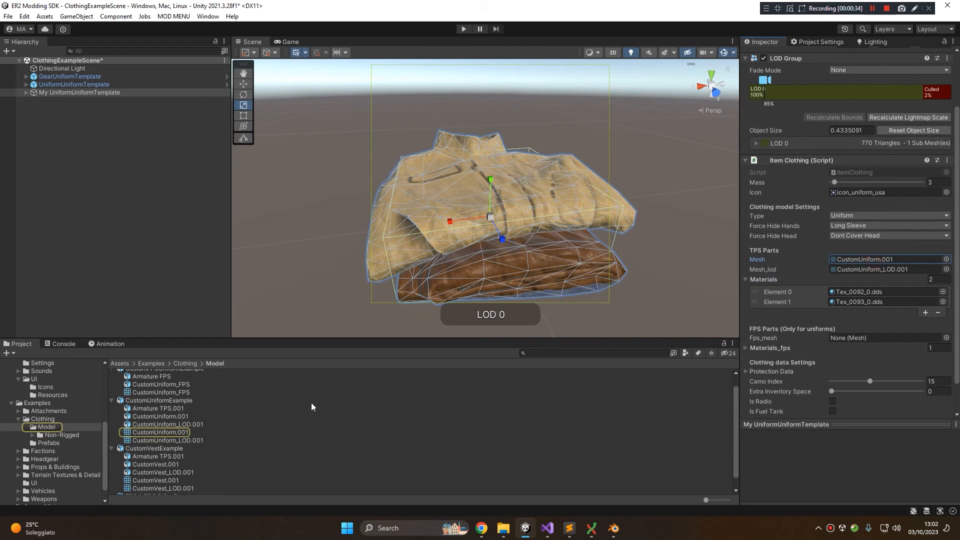
click(139, 401)
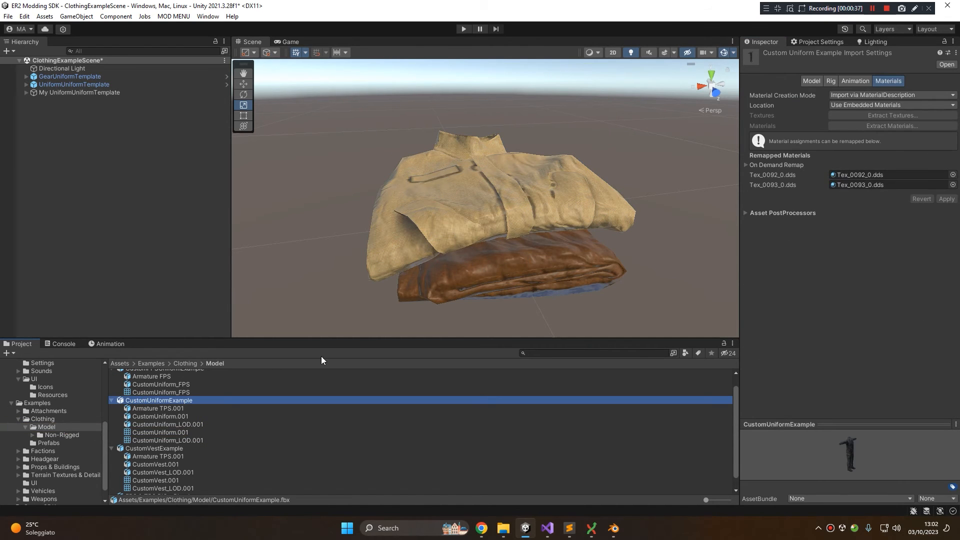
click(92, 95)
scroll(853, 278, down, 5)
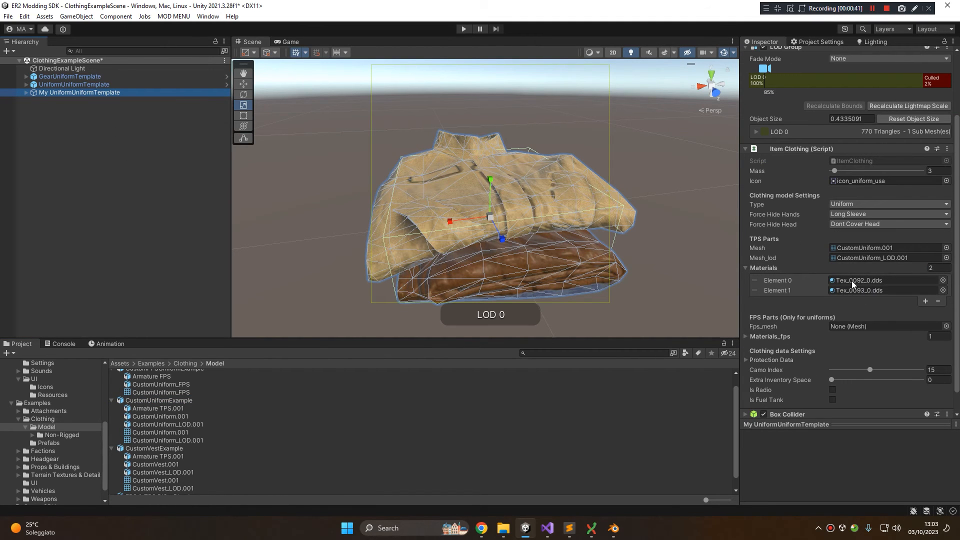
- Assign the CustomUniform_FPS mesh from CustomFPSUniformExample to the template's Fps_mesh slot and preview it
scroll(802, 296, down, 2)
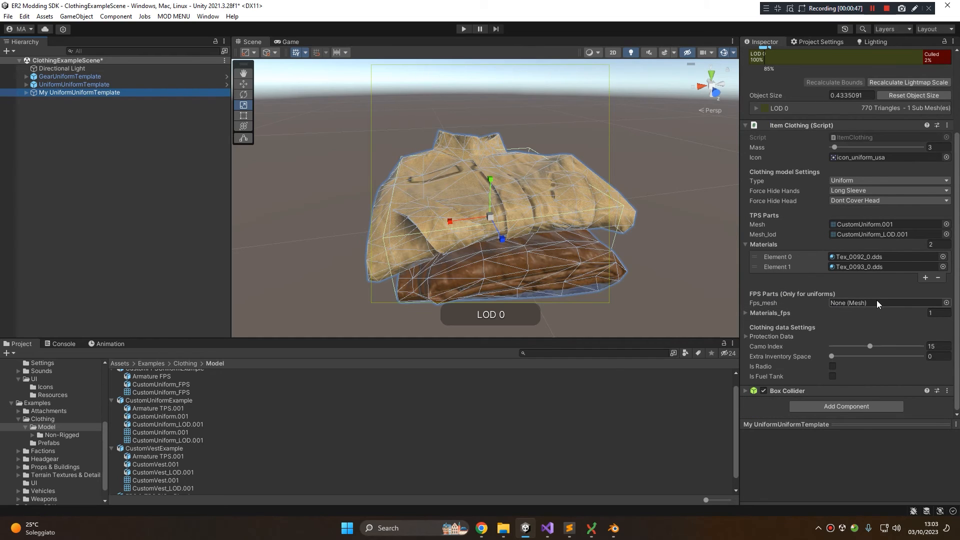
scroll(171, 423, up, 1)
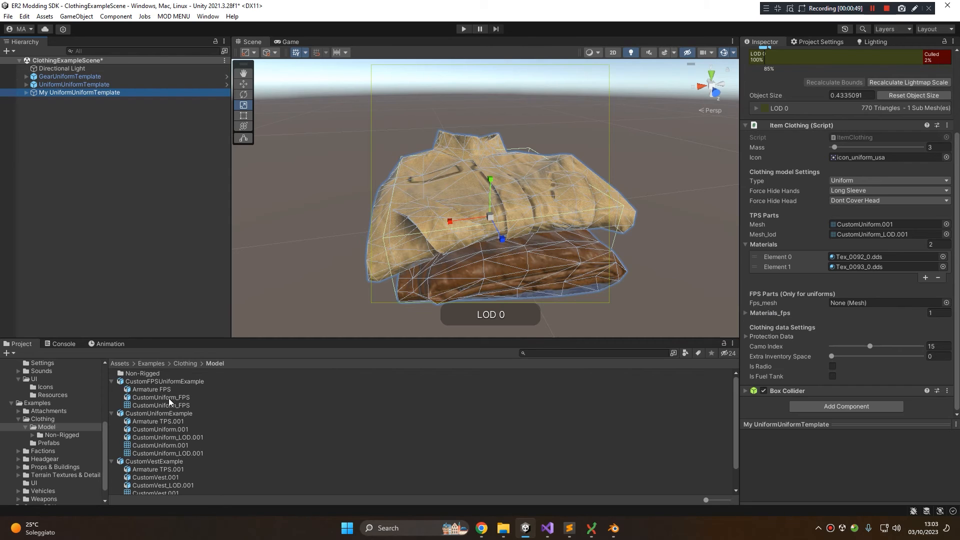
drag(152, 406, 872, 304)
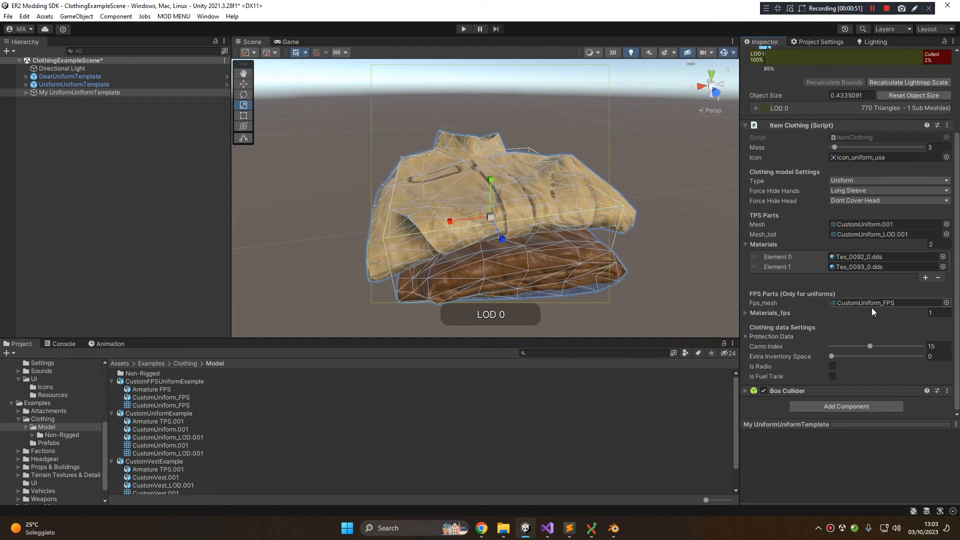
click(947, 303)
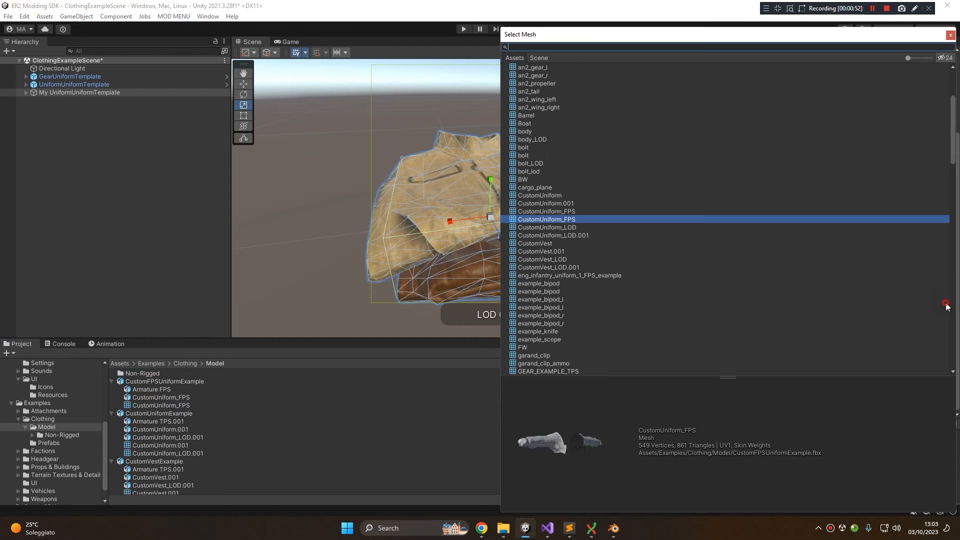
click(950, 34)
- Look up the remapped material of CustomFPSUniformExample and assign Tex_0092_0.dds to Element 0 of My UniformUniformTemplate's Materials_fps list
click(783, 313)
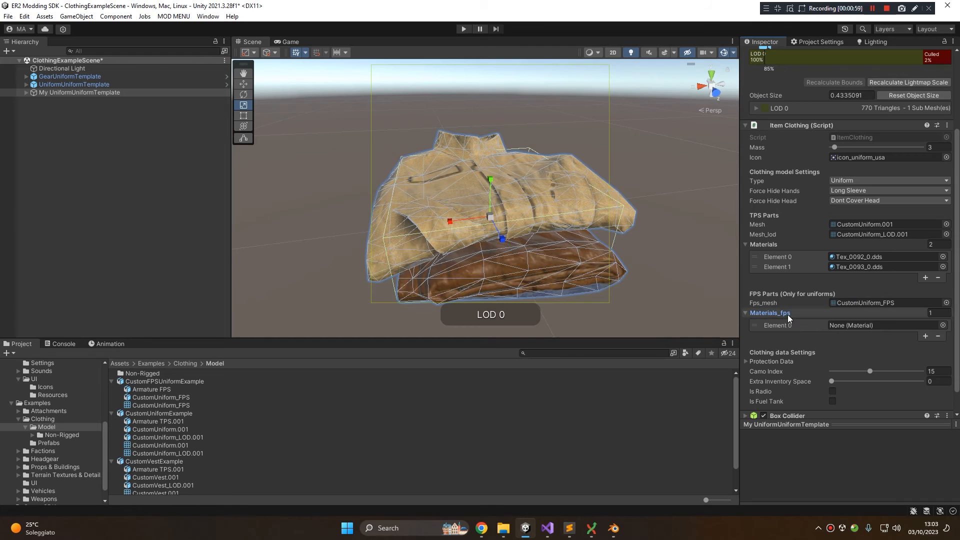
mouse_move(775, 315)
click(162, 382)
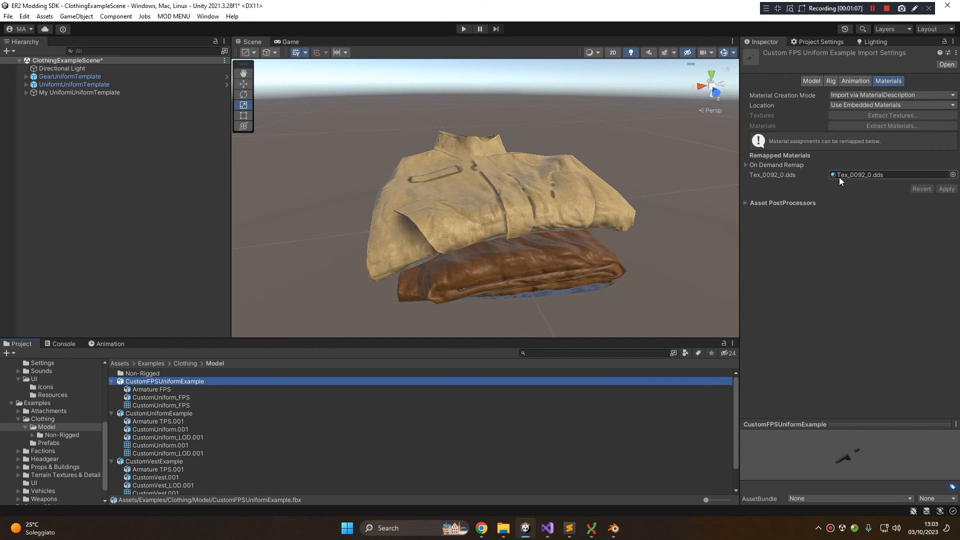
click(855, 174)
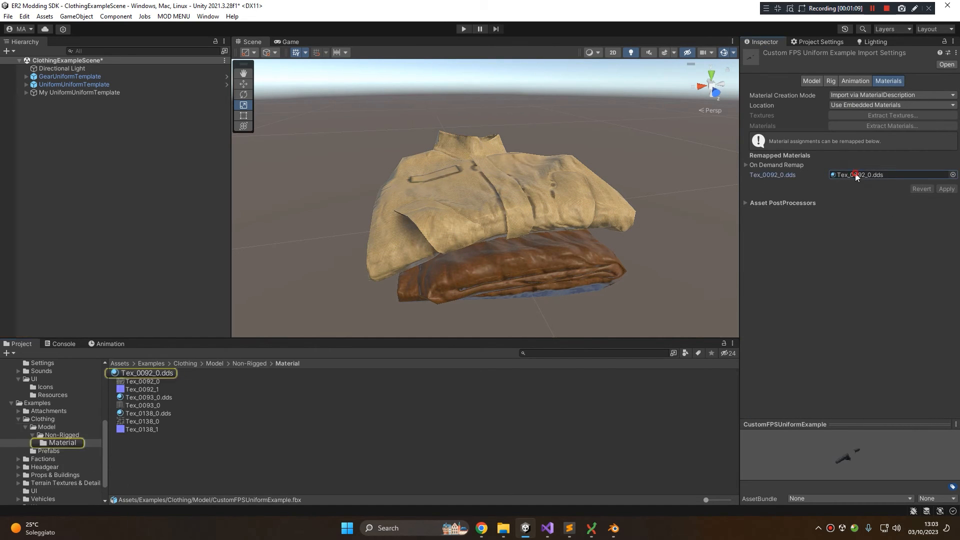
click(64, 93)
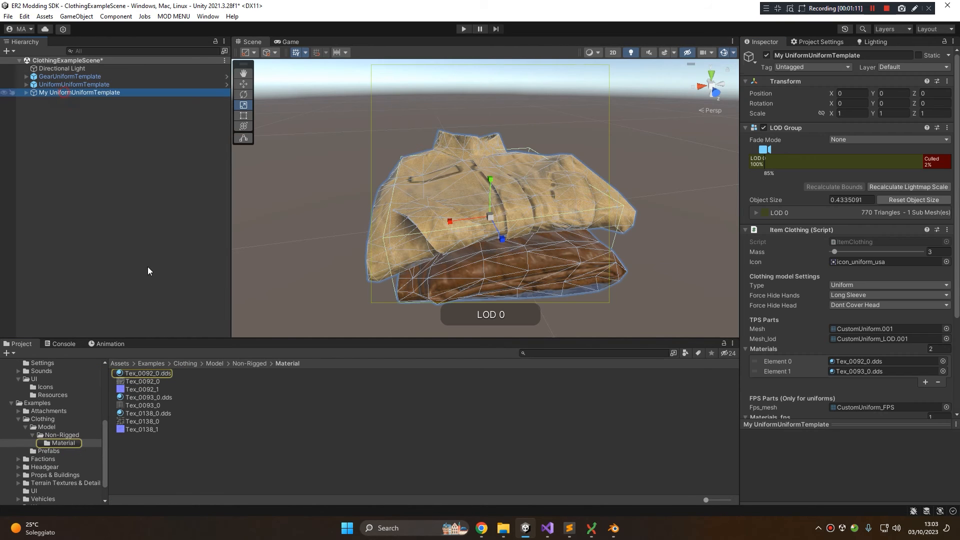
scroll(851, 250, down, 5)
click(836, 310)
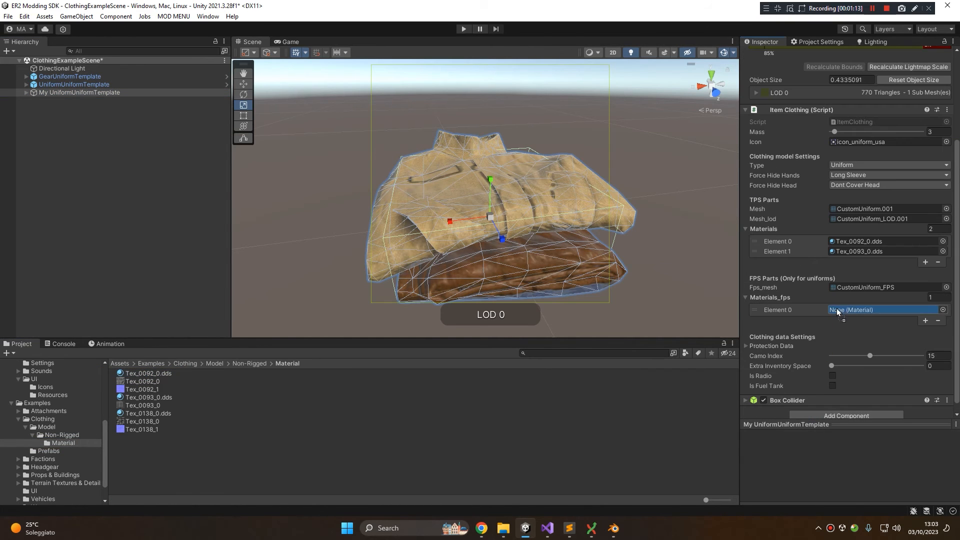
drag(838, 311, 844, 307)
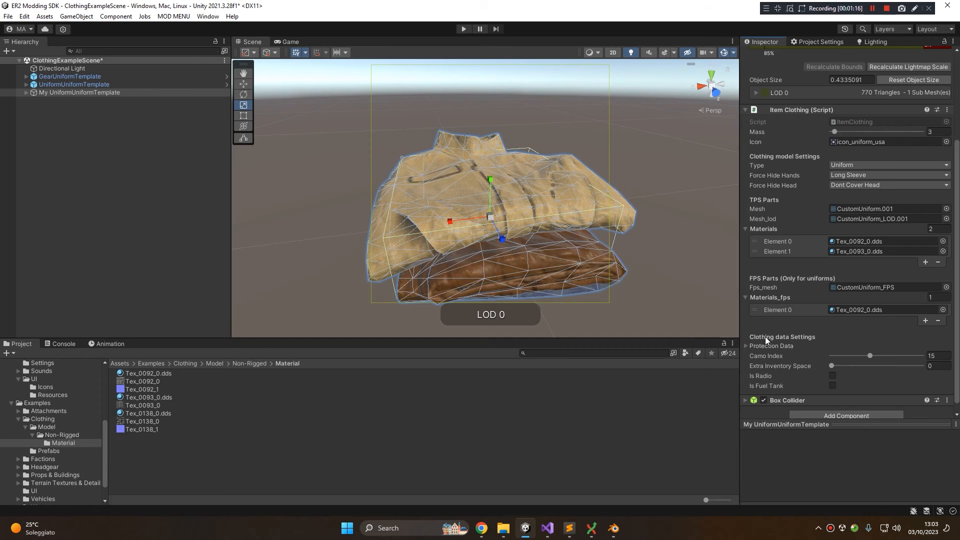
- Set the template's Penetration Protection to 23, Fire Protection to 28, Sliver Protection to 19, Camo Index to 17 and Extra Inventory Space to 8
click(773, 345)
scroll(772, 342, down, 2)
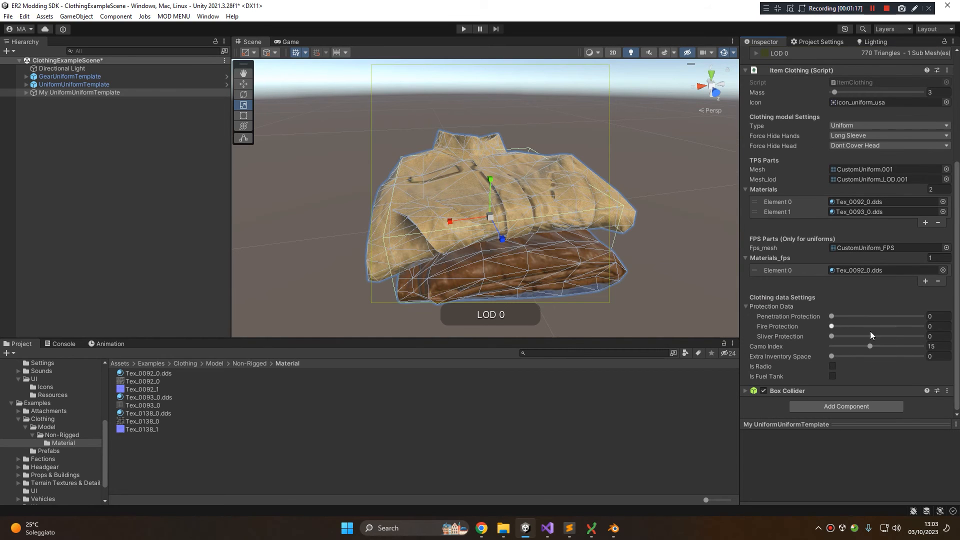
click(832, 317)
drag(832, 316, 846, 360)
drag(930, 363, 869, 371)
drag(943, 376, 868, 375)
mouse_move(766, 368)
- Examine the template's LOD 0 renderer and its folded_uniform_item_1(Clone) child, viewing the folded uniform model from several angles
scroll(850, 346, up, 2)
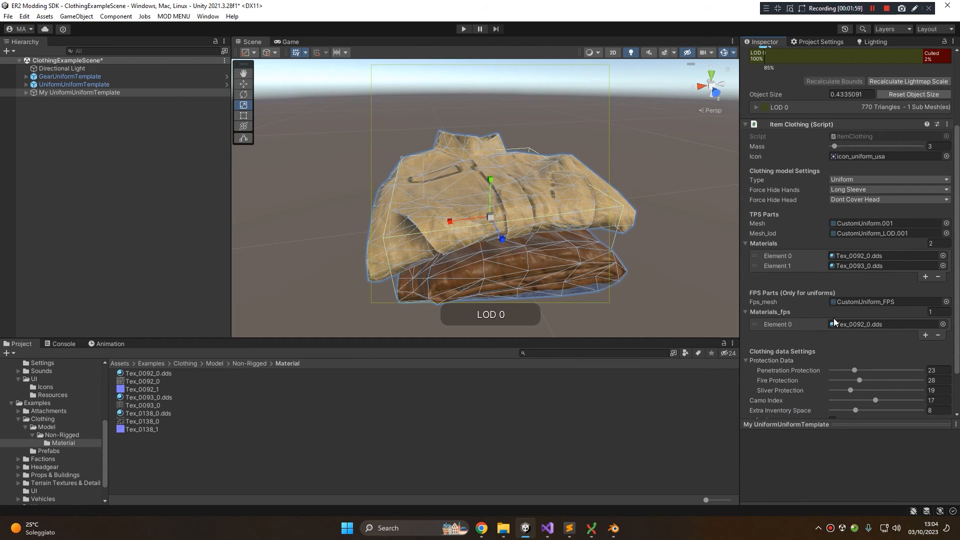
scroll(836, 323, down, 2)
scroll(822, 344, up, 6)
click(807, 164)
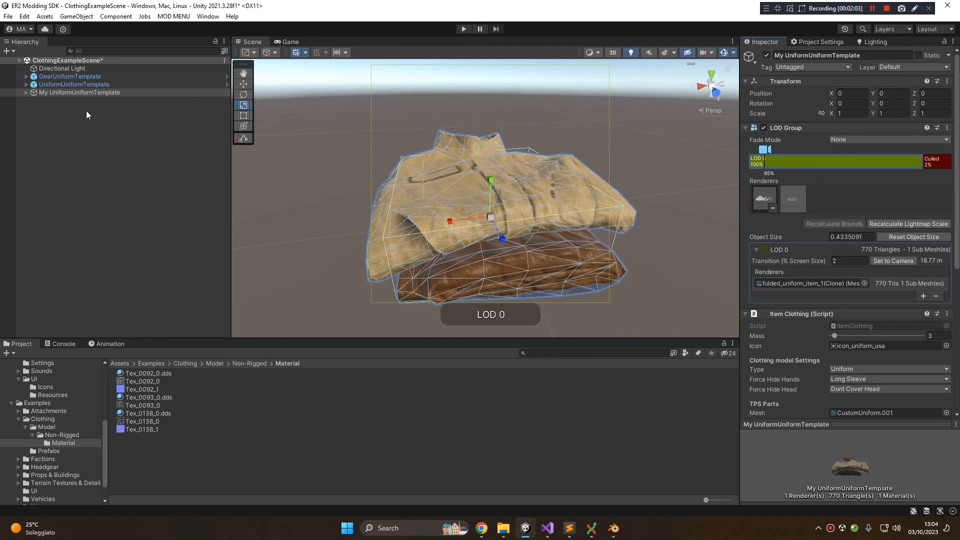
click(25, 92)
double_click(63, 93)
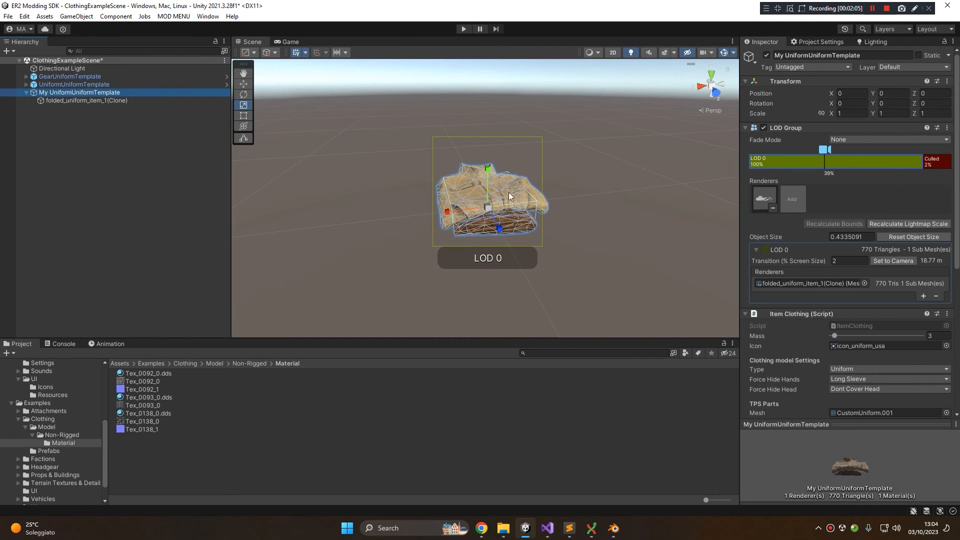
click(70, 100)
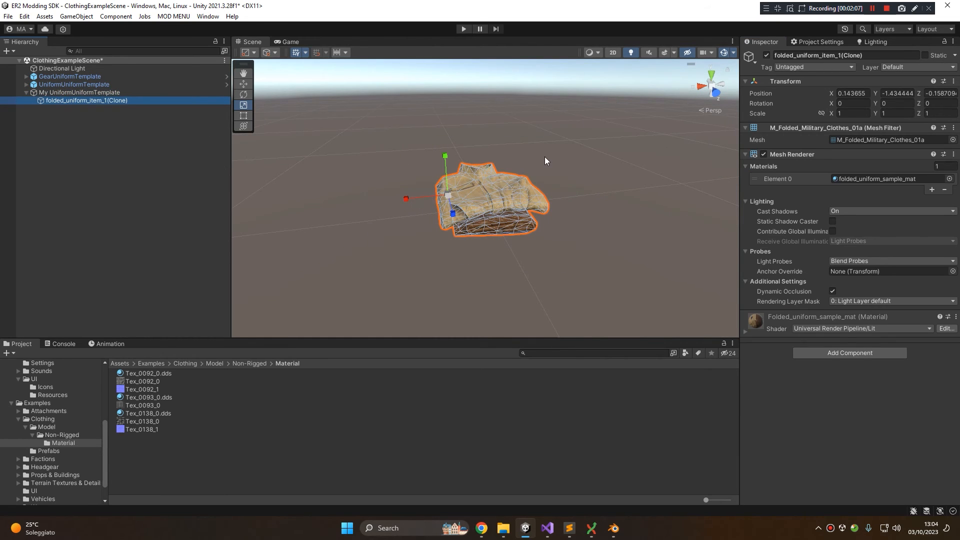
scroll(435, 169, up, 5)
alt+drag(488, 162, 610, 200)
click(139, 256)
alt+drag(390, 201, 437, 163)
alt+drag(574, 171, 559, 231)
- Compare the template's root object with its folded uniform child and review the root's LOD Group and Item Clothing settings
click(68, 93)
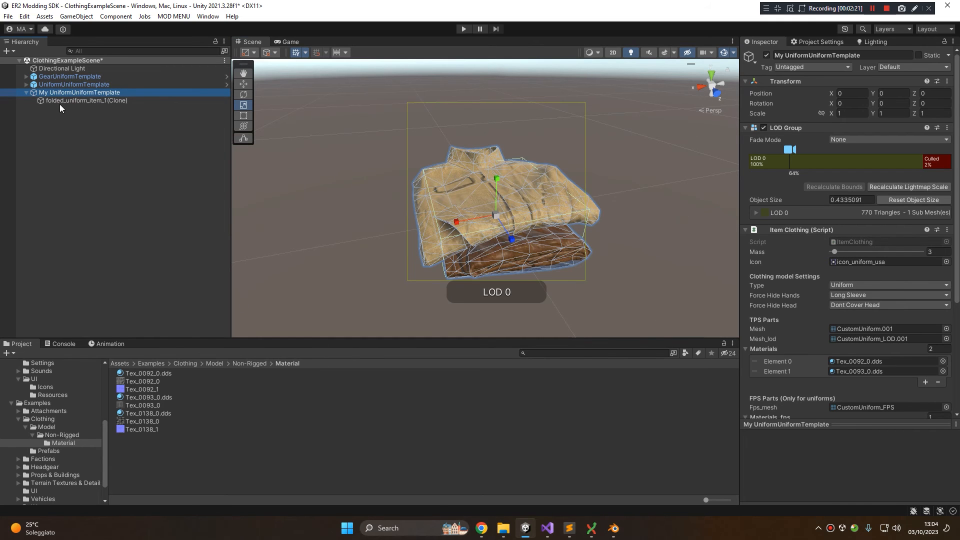
click(59, 103)
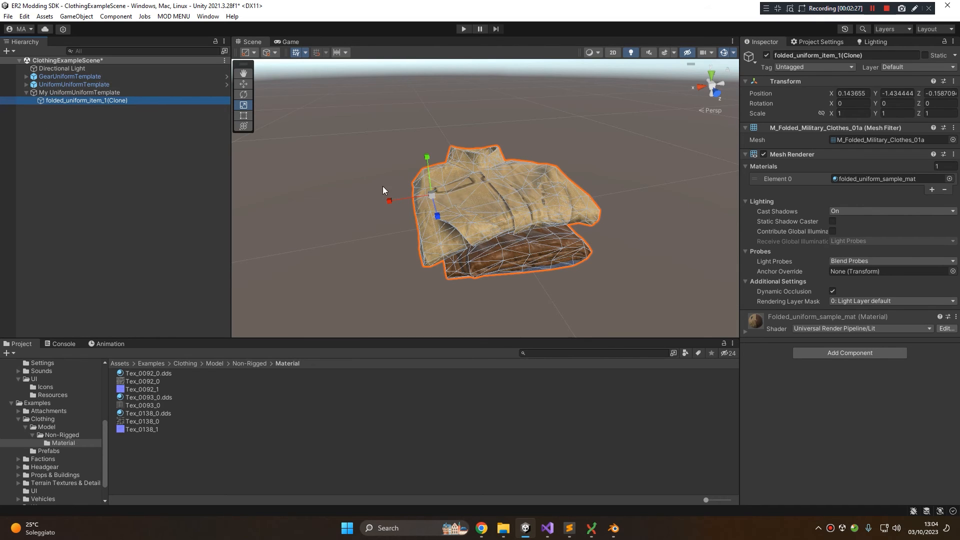
click(83, 92)
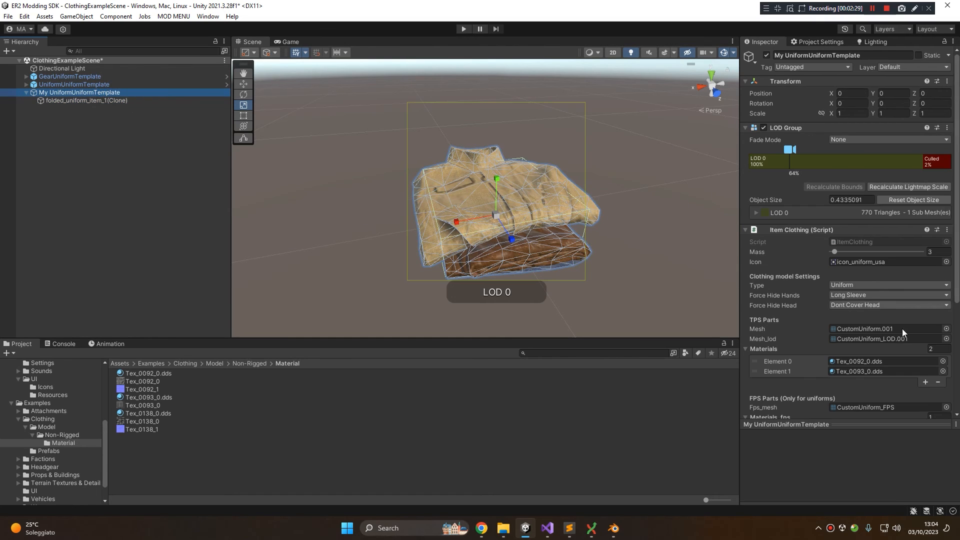
scroll(850, 323, down, 5)
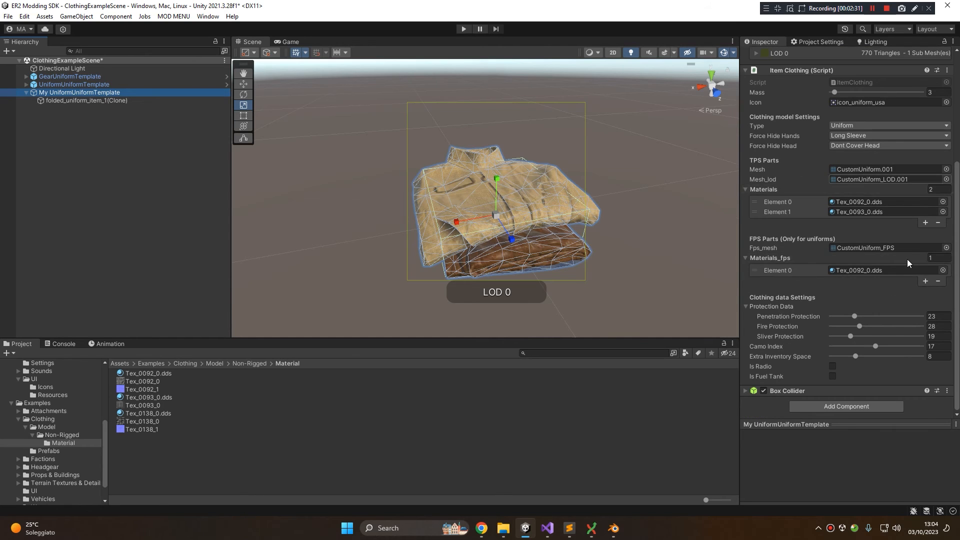
scroll(907, 259, up, 7)
click(827, 140)
scroll(879, 361, down, 7)
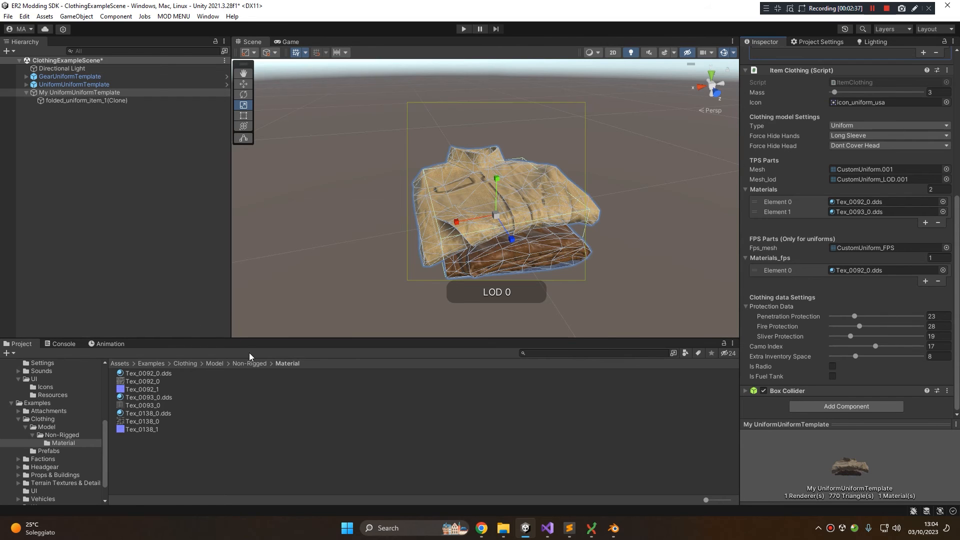
- Replace the Uniform Example 01 prefab in the Clothing Prefabs folder with My UniformUniformTemplate, accepting the replacement
click(214, 364)
click(187, 363)
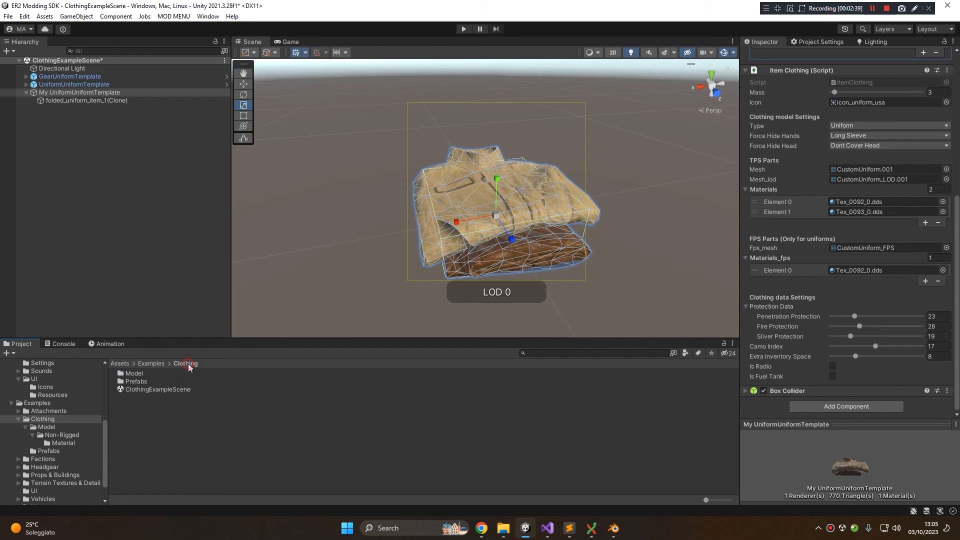
click(146, 383)
double_click(146, 383)
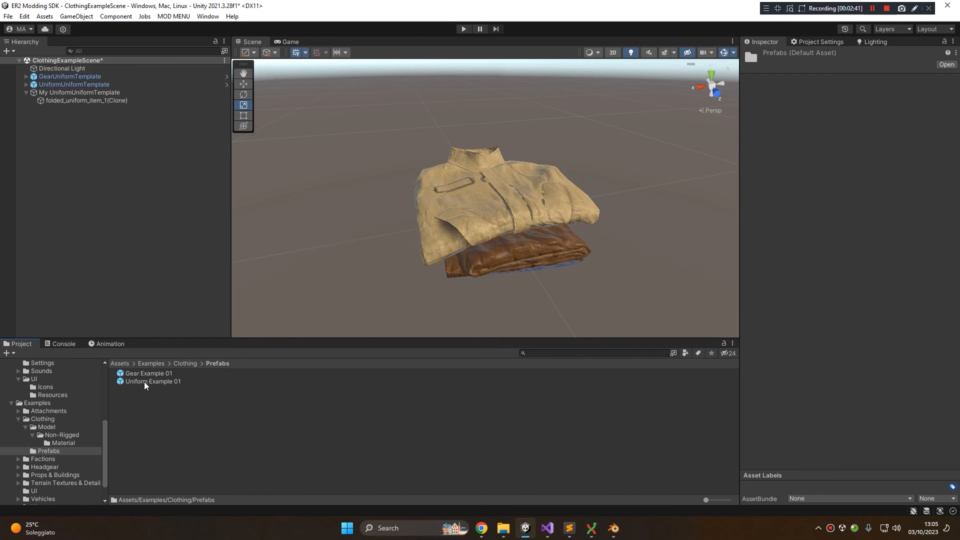
click(116, 93)
click(152, 382)
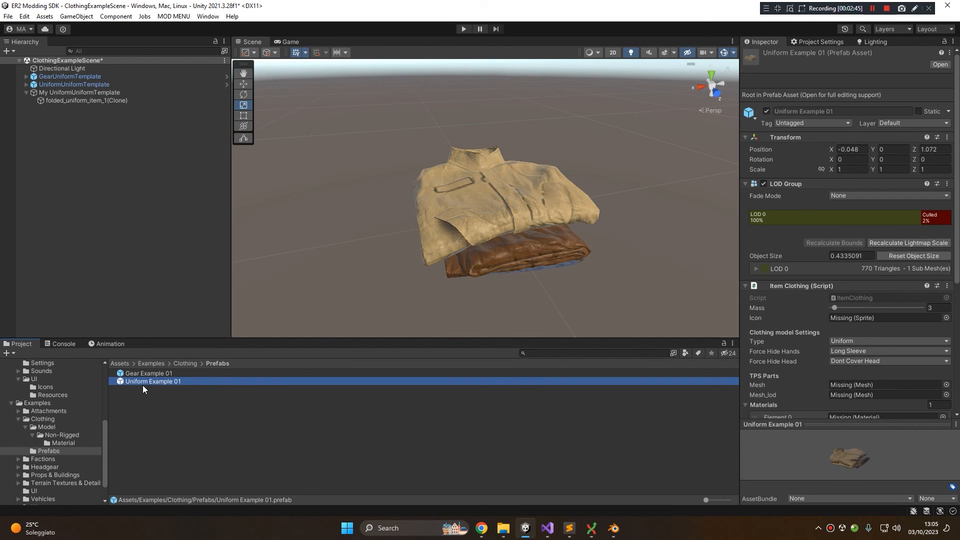
drag(69, 94, 161, 380)
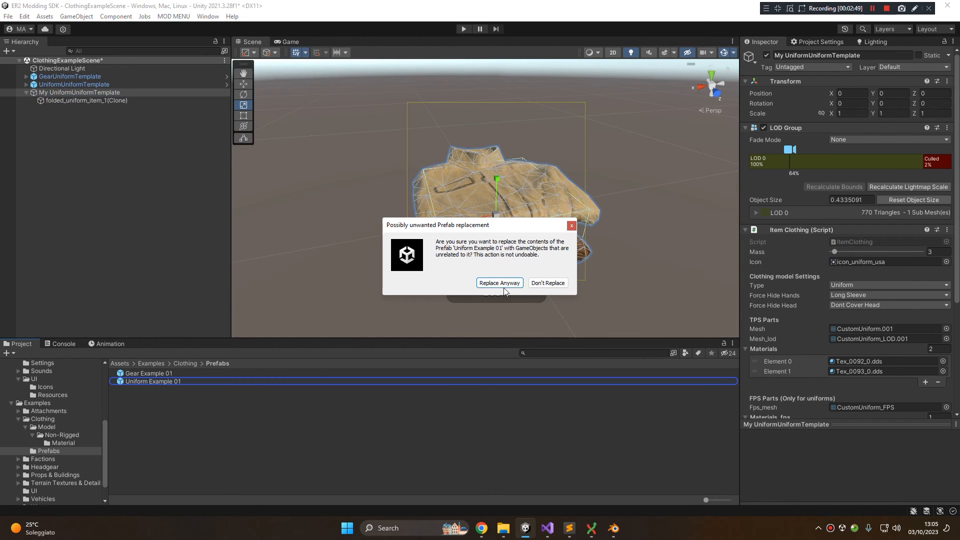
click(504, 287)
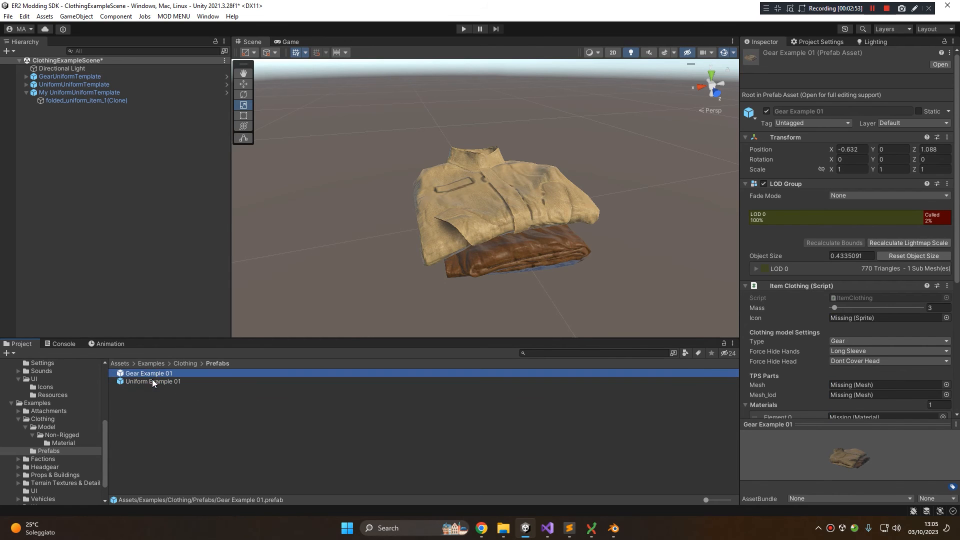
- Assign the Uniform Example 01 prefab to a new AssetBundle named uniform_test_bundle
click(822, 499)
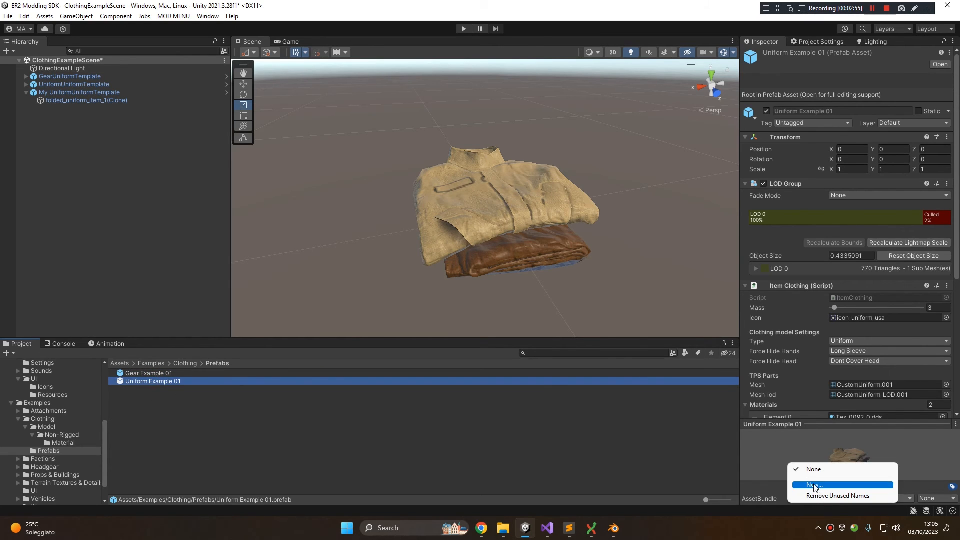
click(816, 484)
click(825, 498)
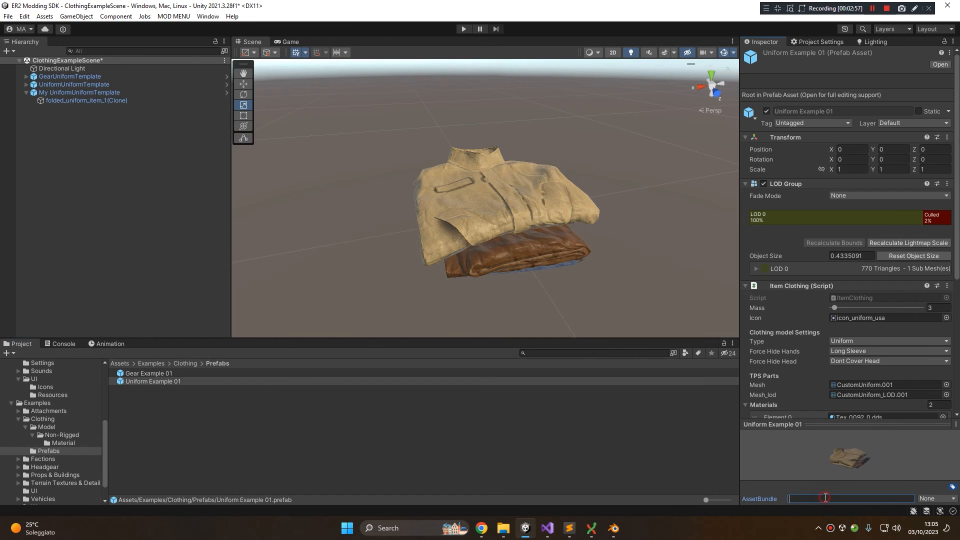
text(uniform_test_bundle)
key(Return)
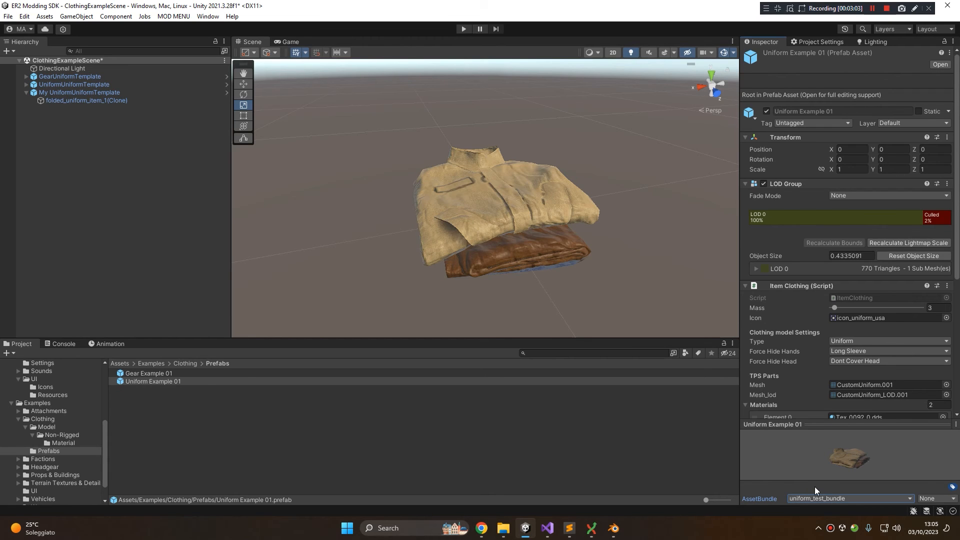
- Locate the prefab asset linked to My UniformUniformTemplate and review its clothing settings and AssetBundle assignment
click(196, 431)
click(80, 92)
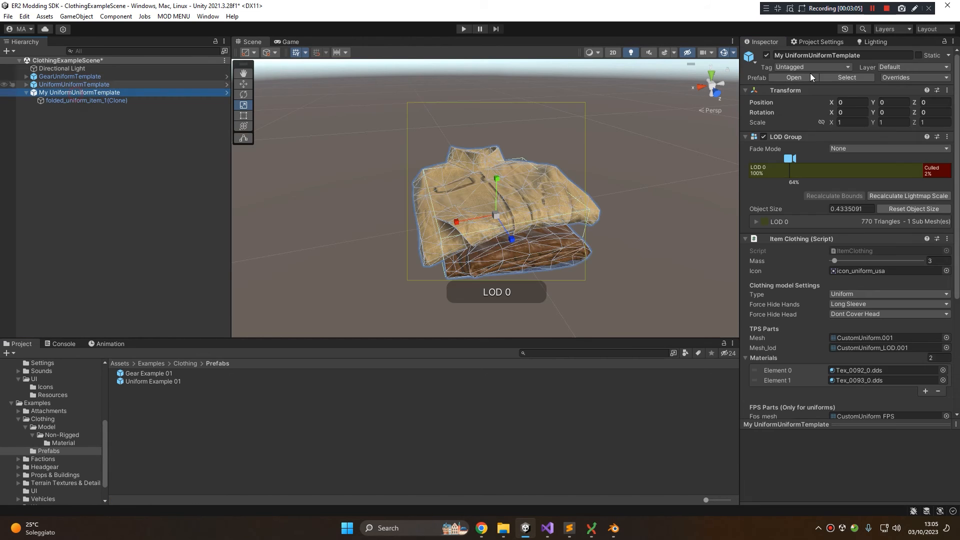
click(863, 77)
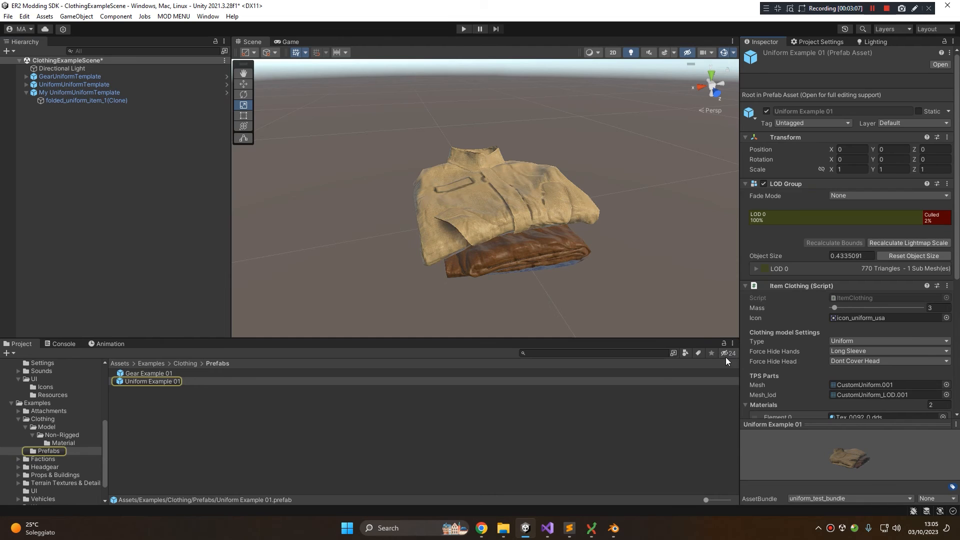
scroll(862, 323, down, 5)
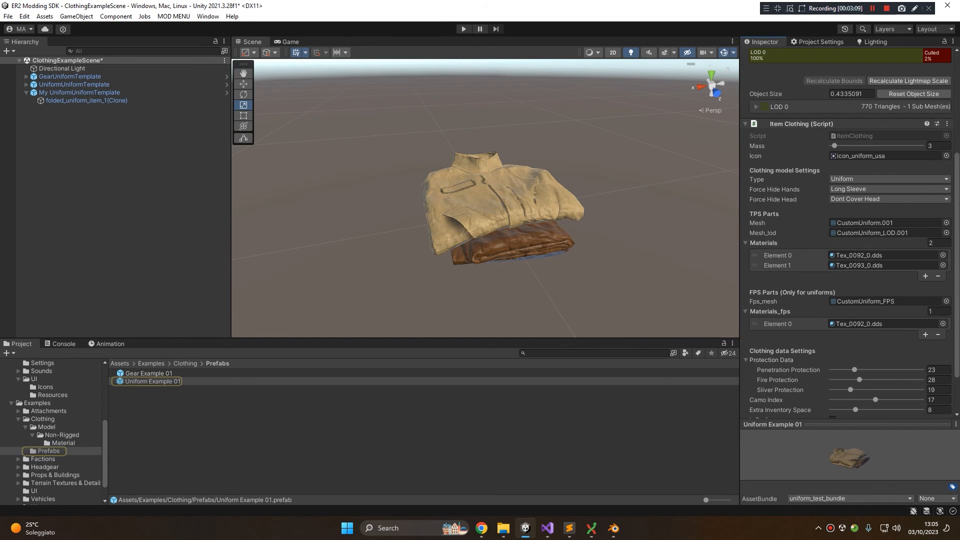
- Delete My UniformUniformTemplate from the scene and save the scene
click(76, 92)
key(Delete)
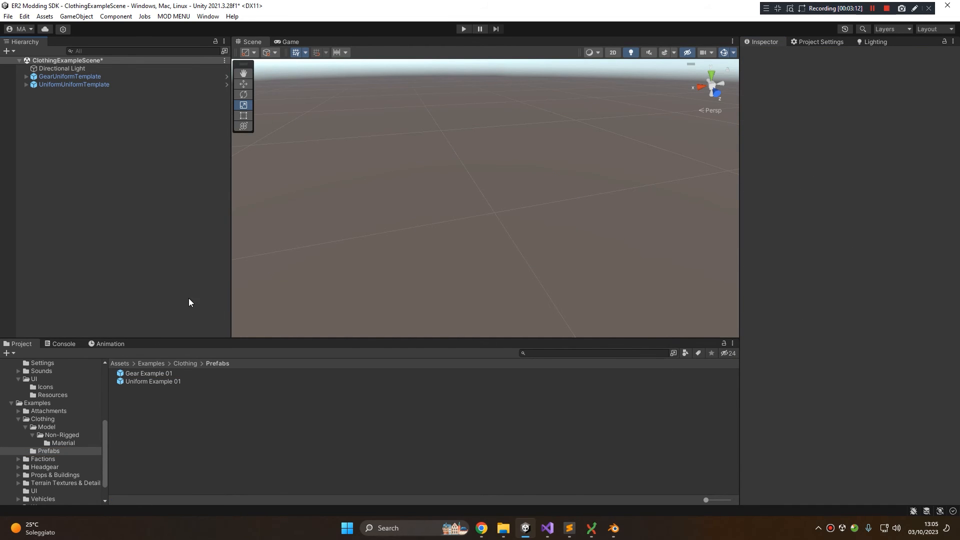
key(ctrl+s)
- Preview the CustomVestExample model and its CustomVest.001 mesh from the Clothing Model folder, rotating each to inspect it
click(182, 364)
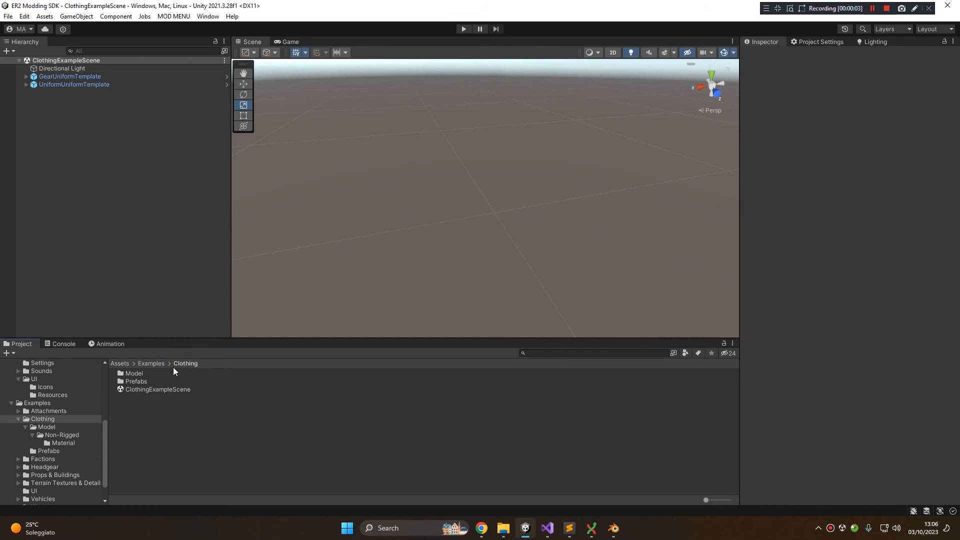
double_click(141, 374)
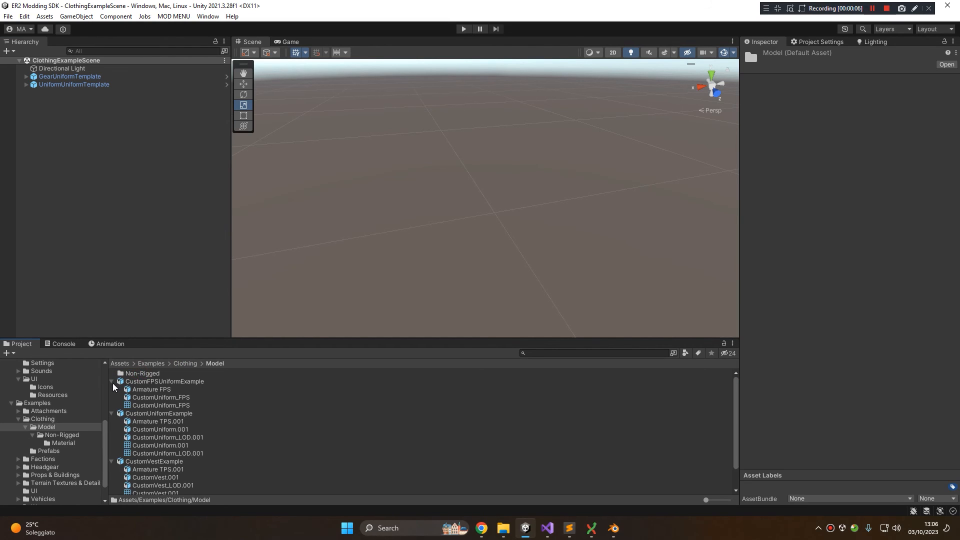
scroll(200, 433, down, 2)
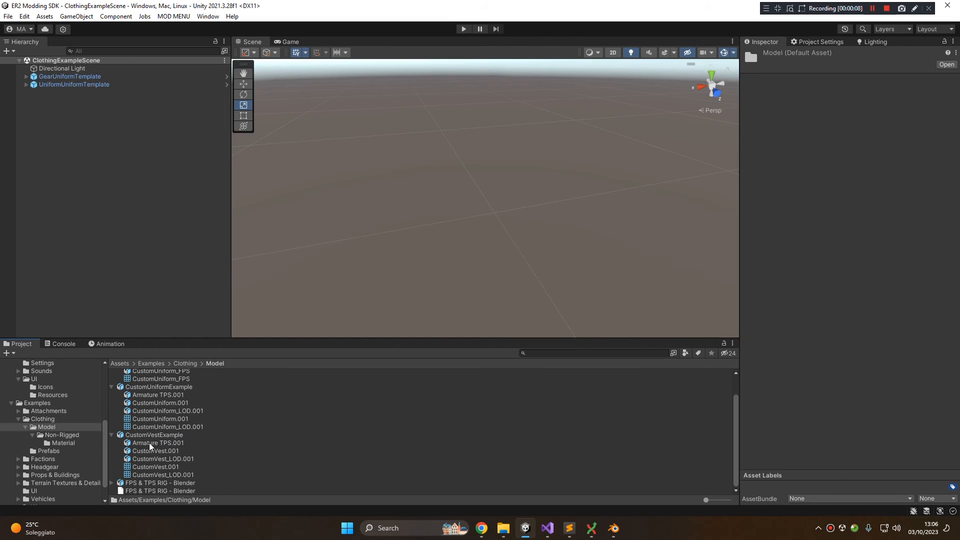
click(161, 437)
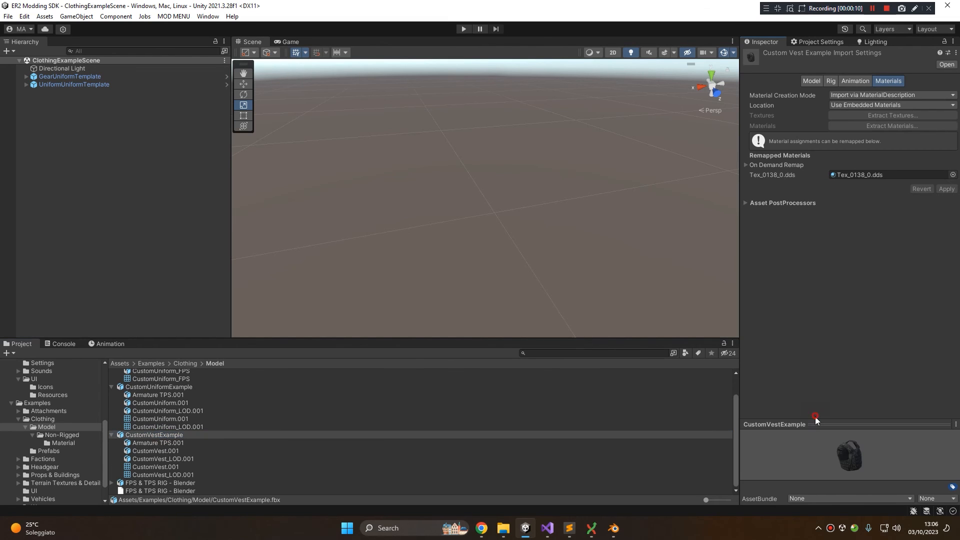
drag(816, 420, 817, 289)
mouse_move(910, 383)
mouse_down()
mouse_move(812, 399)
mouse_move(902, 389)
mouse_up()
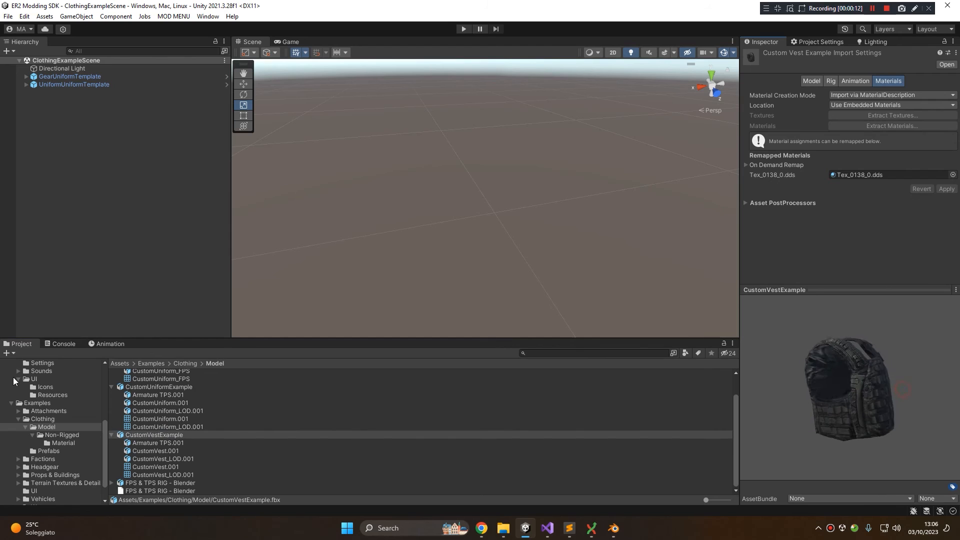
drag(14, 377, 890, 401)
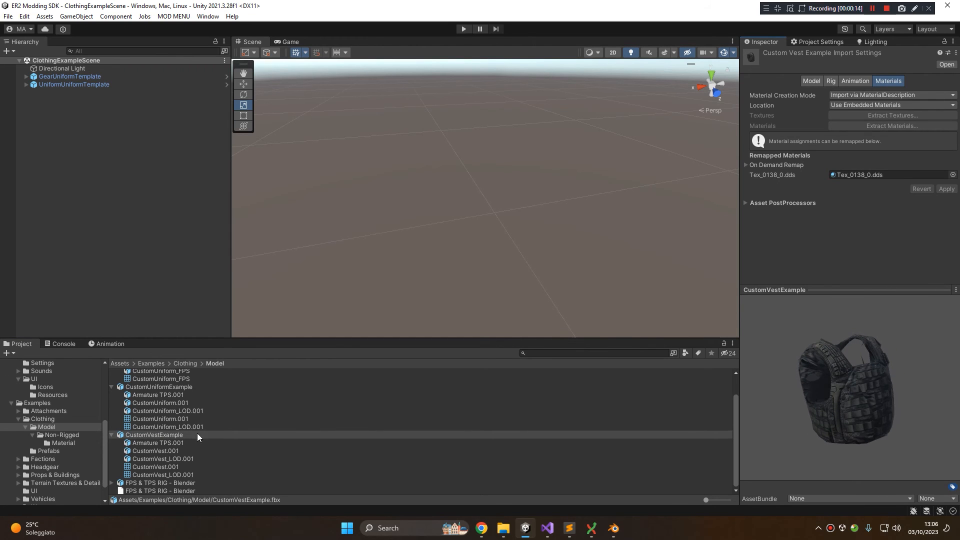
click(176, 467)
drag(896, 359, 800, 385)
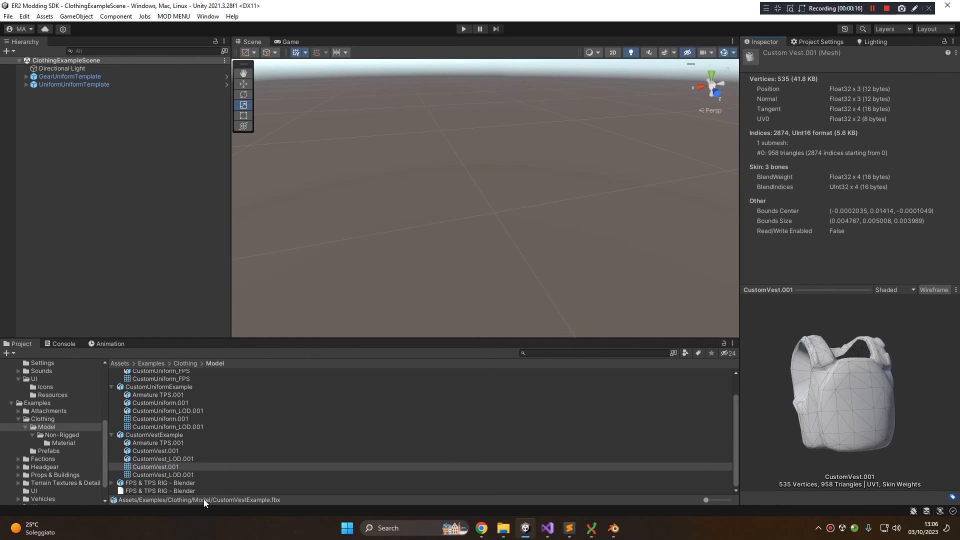
- Create a Gear clothing template in the scene from the CustomVest.001 mesh using the ER2 MODS tools
right_click(131, 468)
mouse_move(200, 442)
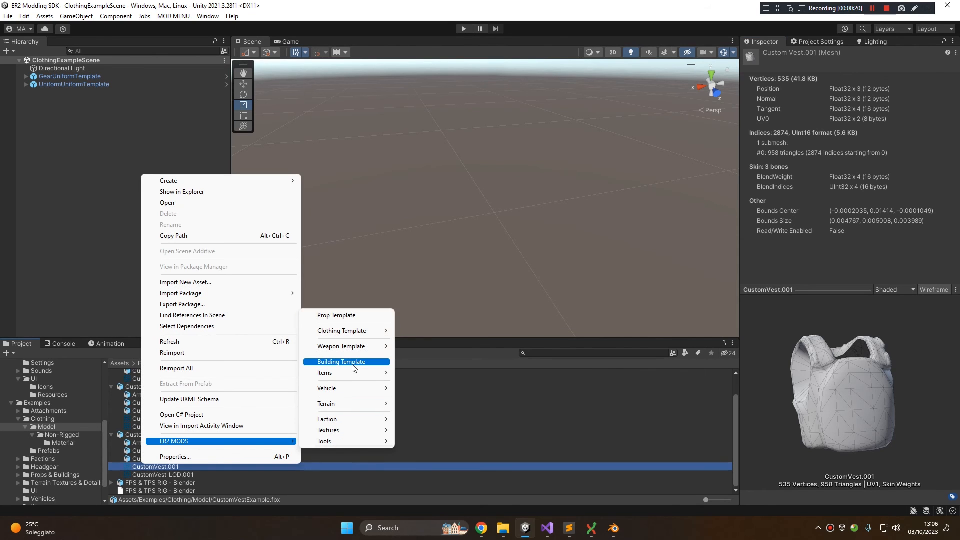
mouse_move(348, 338)
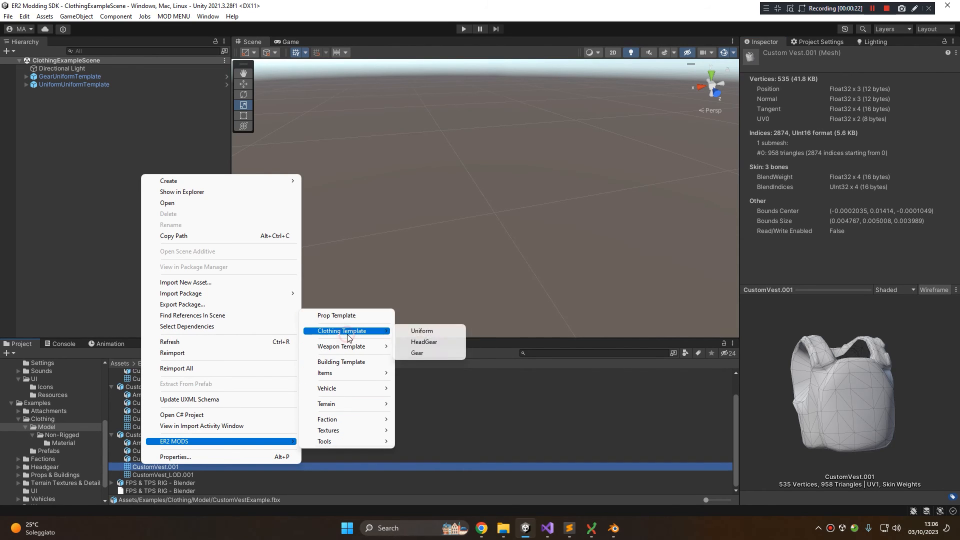
click(422, 352)
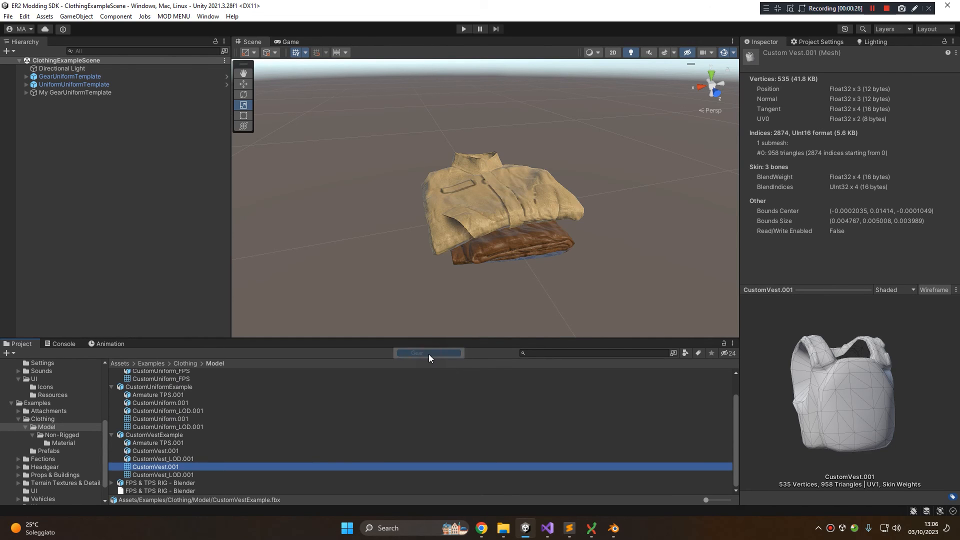
- Review My GearUniformTemplate's clothing settings and set its TPS Mesh_lod to the CustomVest_LOD.001 mesh
click(80, 93)
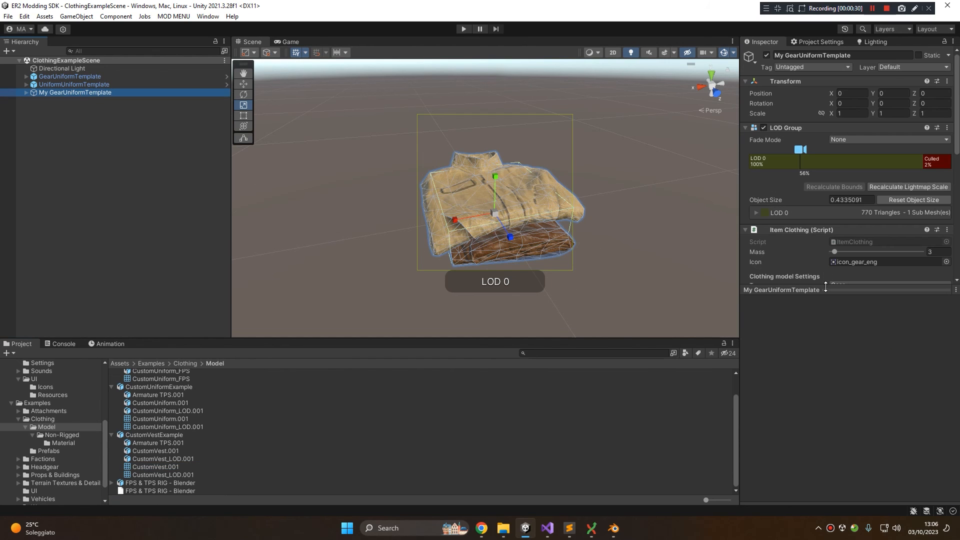
drag(826, 286, 825, 344)
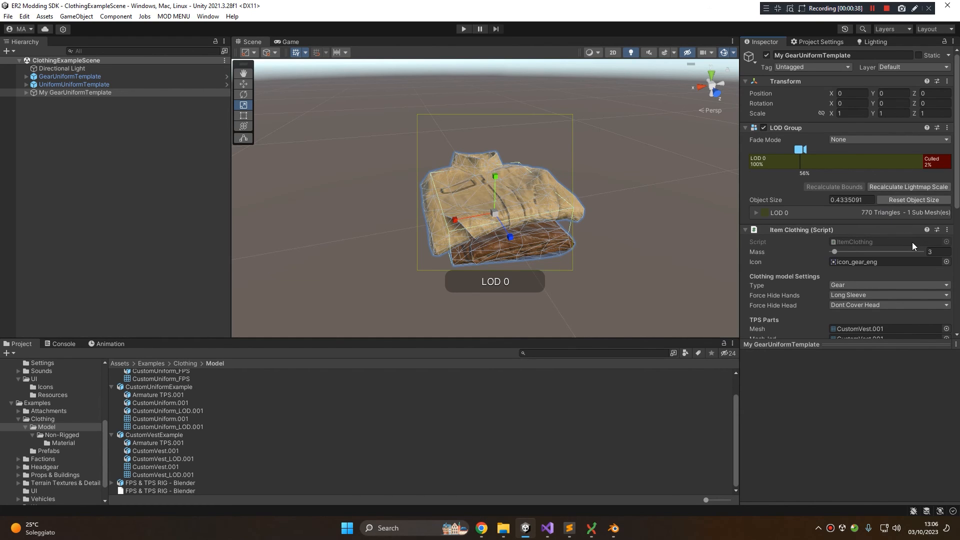
scroll(884, 272, down, 4)
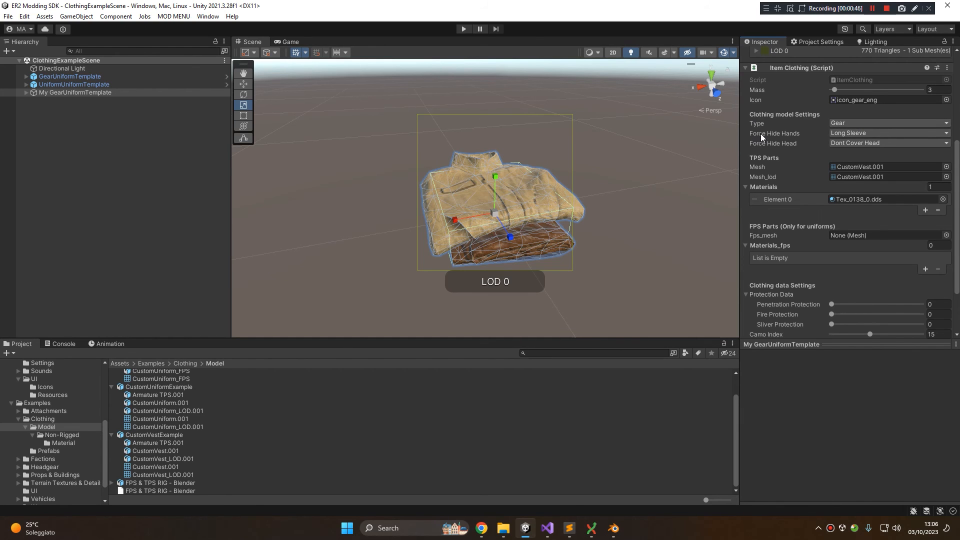
mouse_move(761, 133)
click(847, 167)
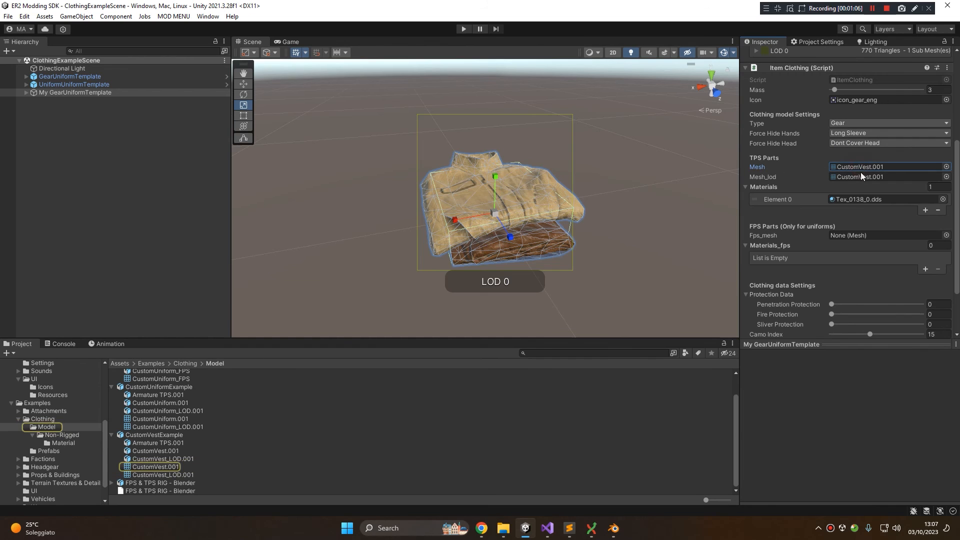
click(861, 174)
drag(164, 476, 866, 179)
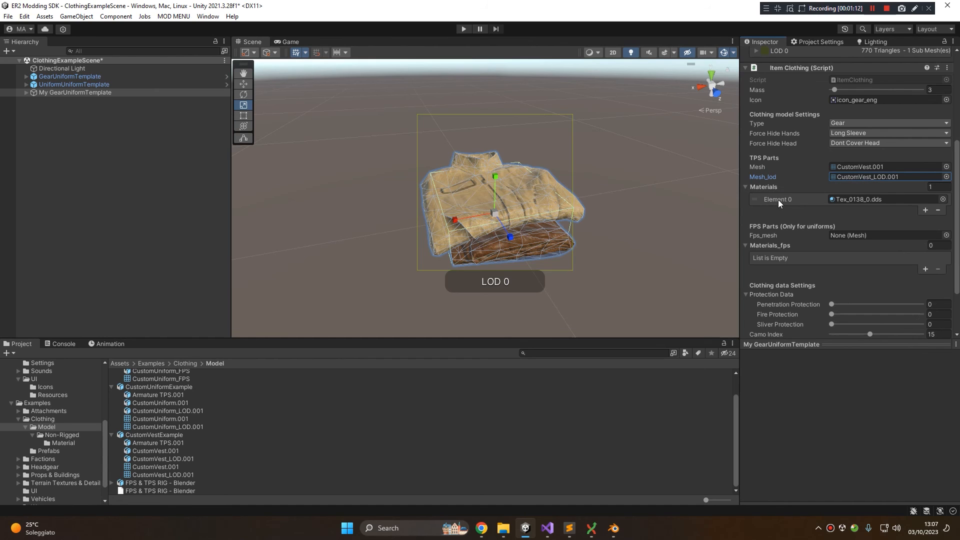
- Check the gear's material, then set Penetration Protection 25, Fire Protection 30, Sliver Protection 30, Camo Index 11 and Extra Inventory Space 8
click(860, 199)
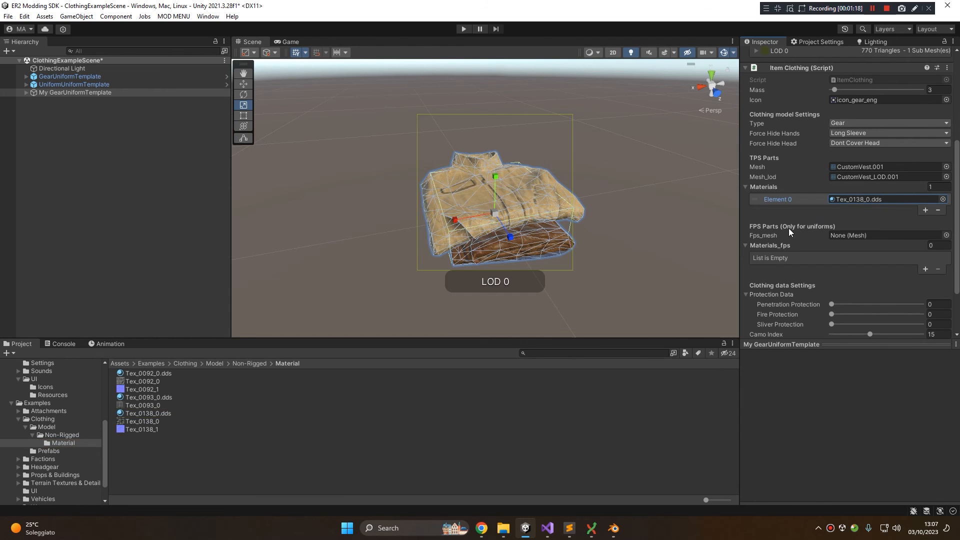
scroll(761, 220, down, 3)
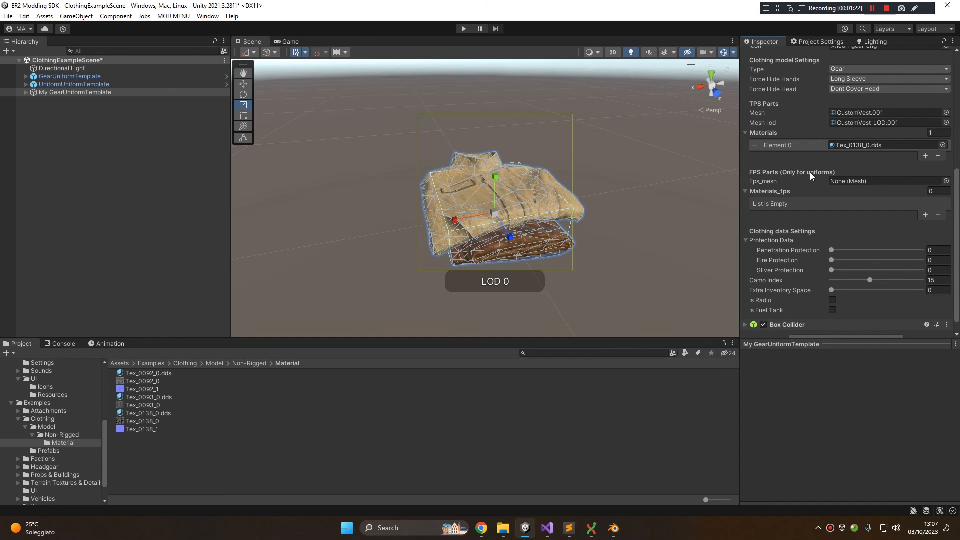
scroll(796, 175, down, 1)
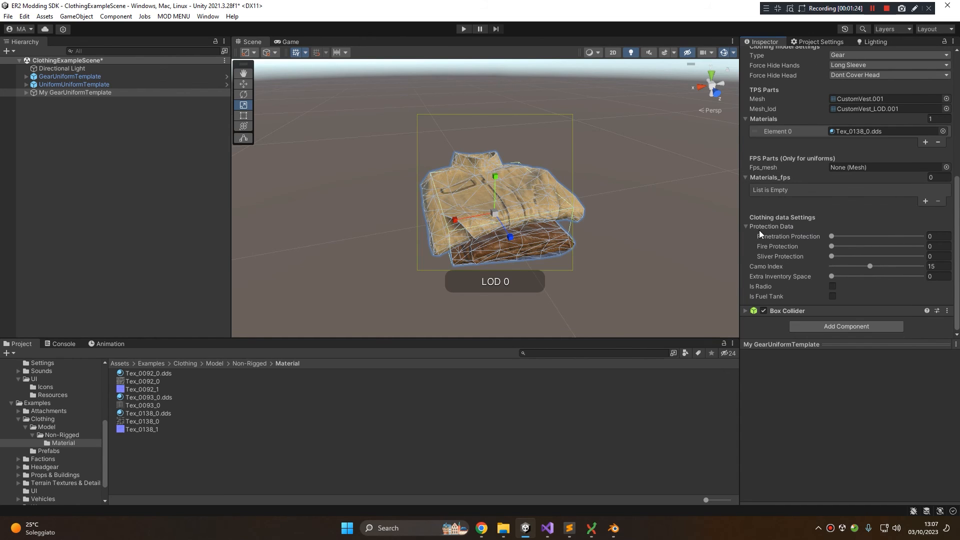
drag(832, 236, 856, 277)
- Inspect the folded_uniform_item_1(Clone) child object of My GearUniformTemplate, including its mesh and material
click(26, 92)
click(61, 100)
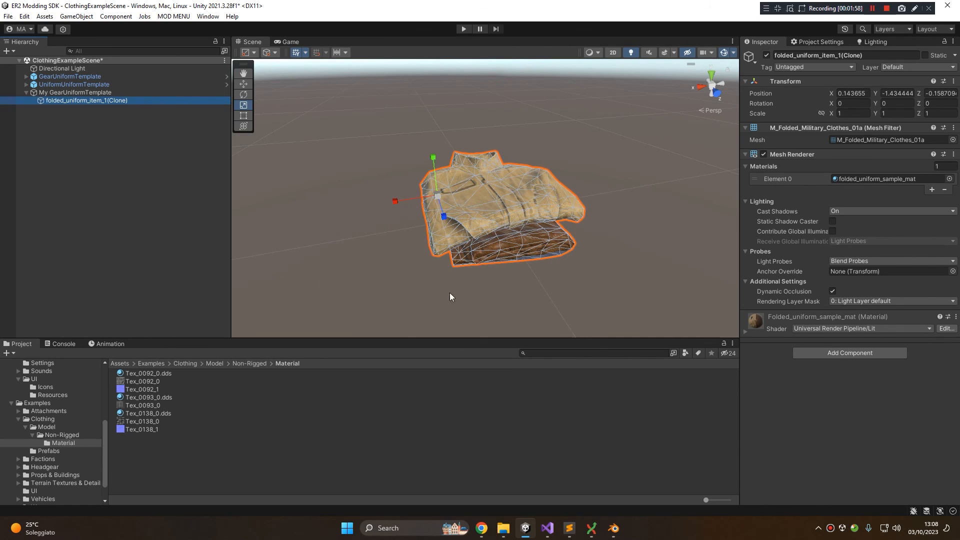
click(52, 92)
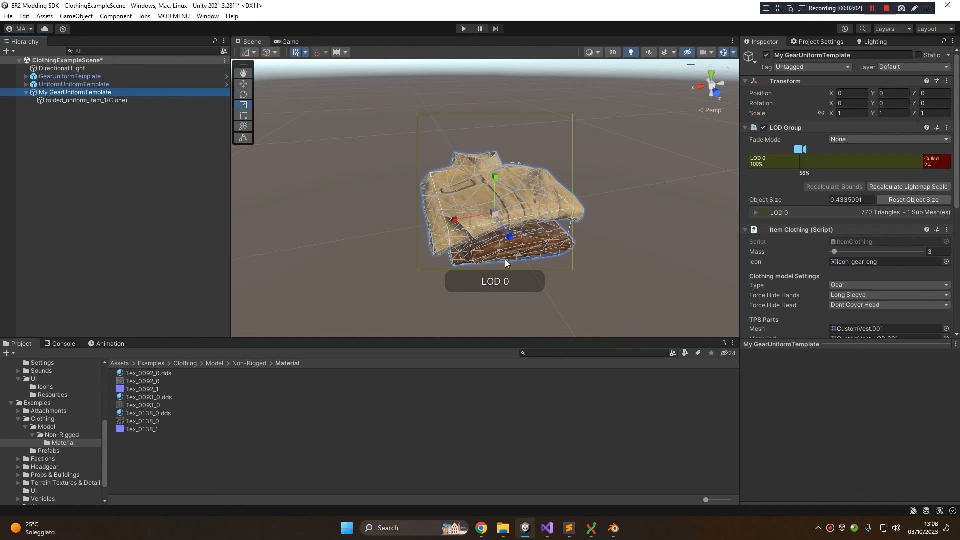
- Save My GearUniformTemplate over the Gear Example 01 prefab in the Clothing Prefabs folder, replacing its contents
click(259, 363)
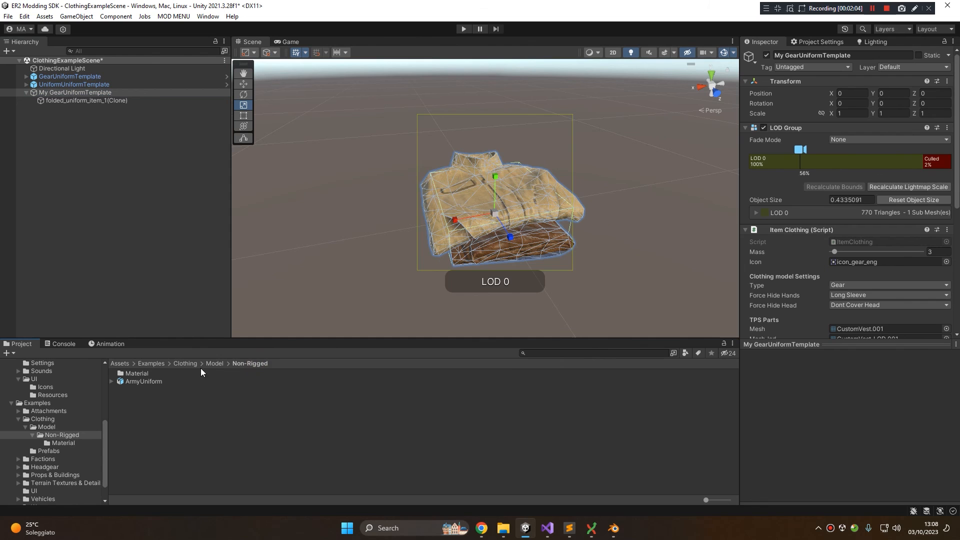
click(210, 364)
click(185, 364)
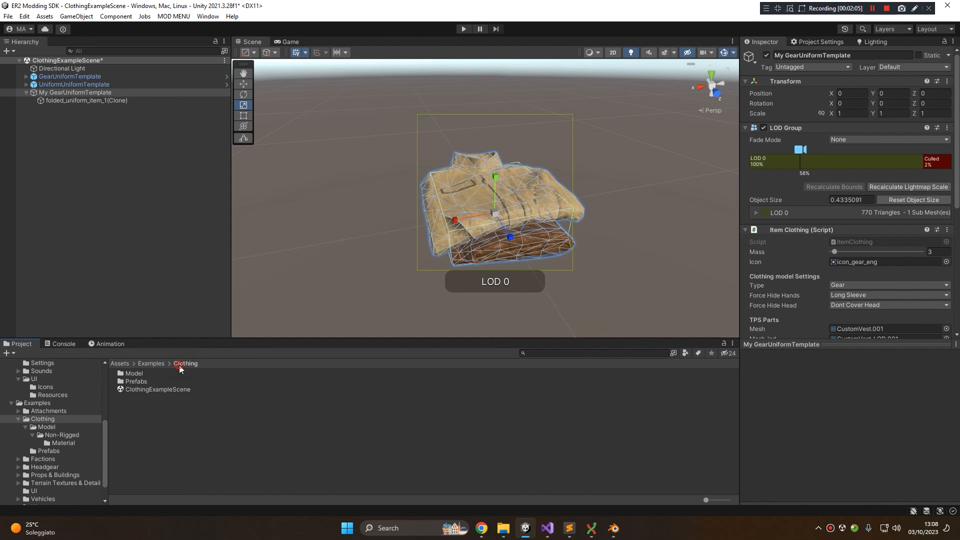
double_click(130, 383)
drag(75, 93, 157, 374)
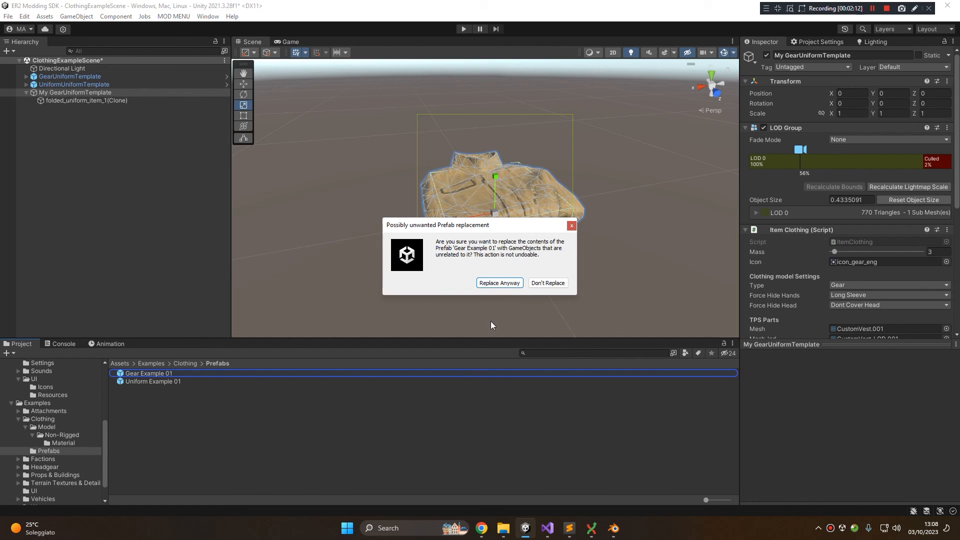
click(500, 283)
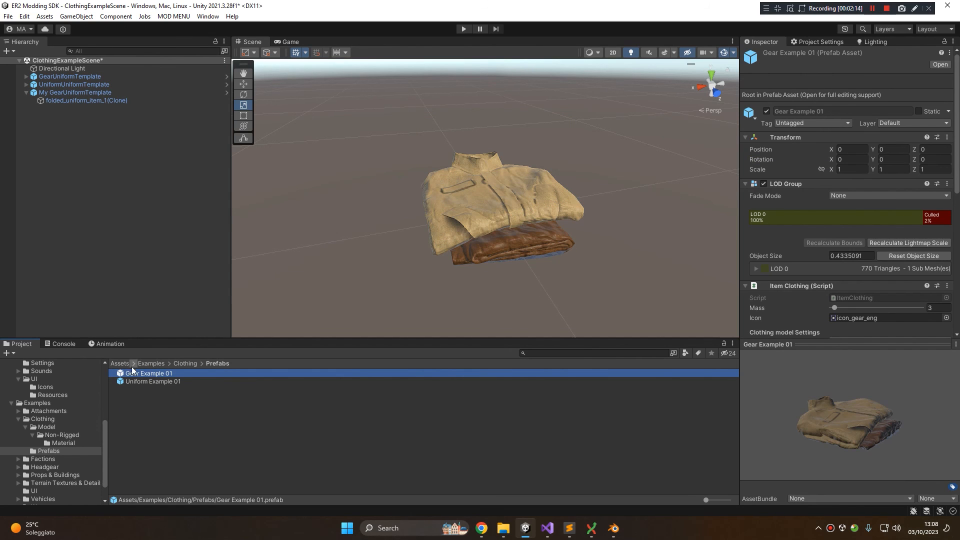
- Assign the Gear Example 01 prefab to the uniform_test_bundle AssetBundle
click(815, 498)
click(851, 470)
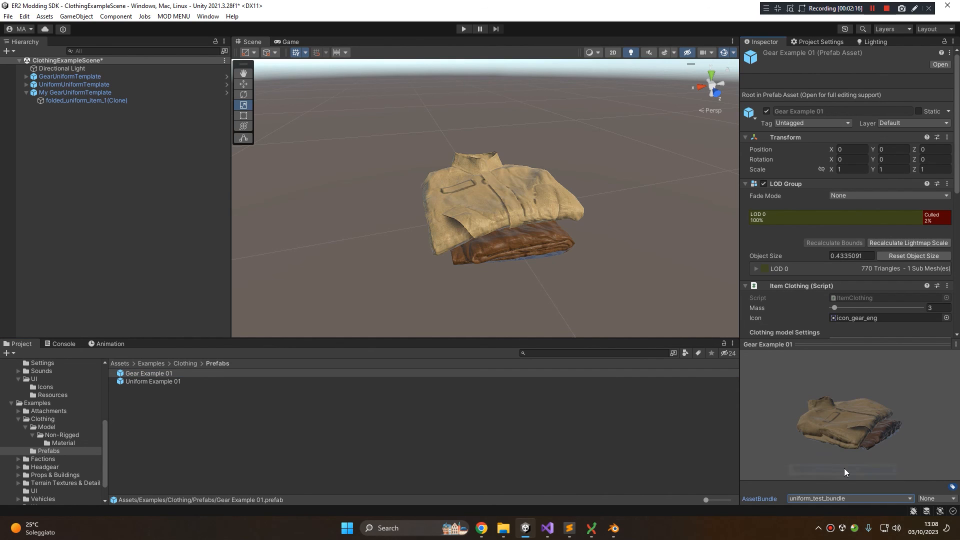
click(510, 453)
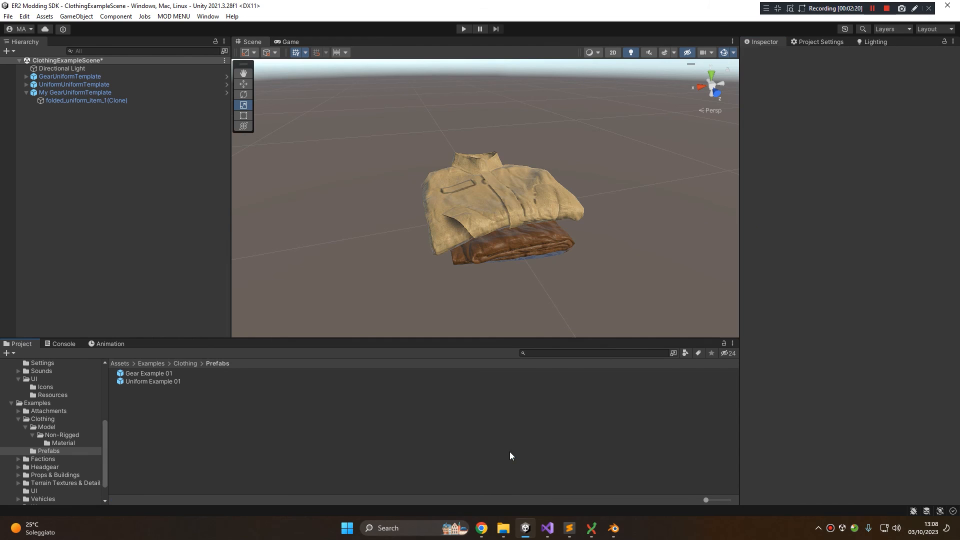
- Delete My GearUniformTemplate from the scene and save the scene
click(67, 91)
key(Delete)
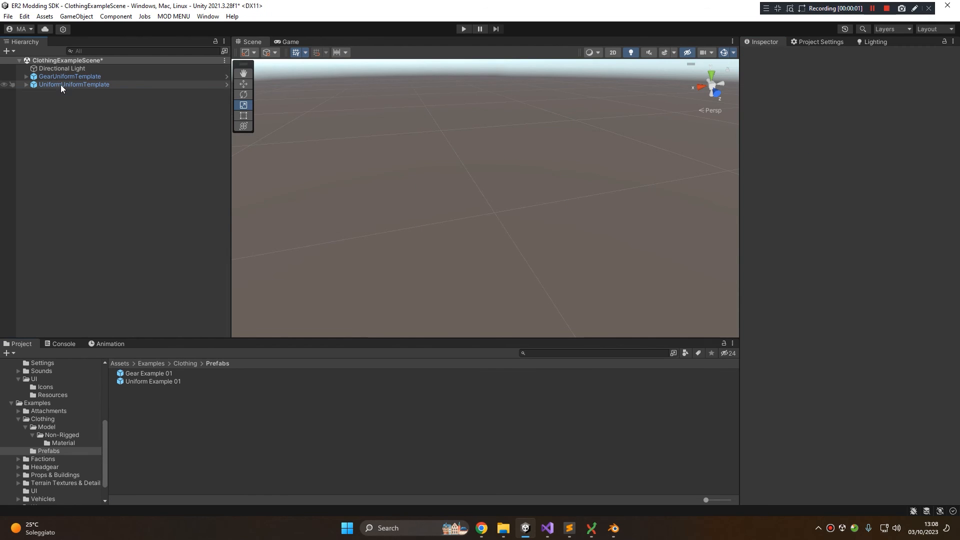
key(ctrl+s)
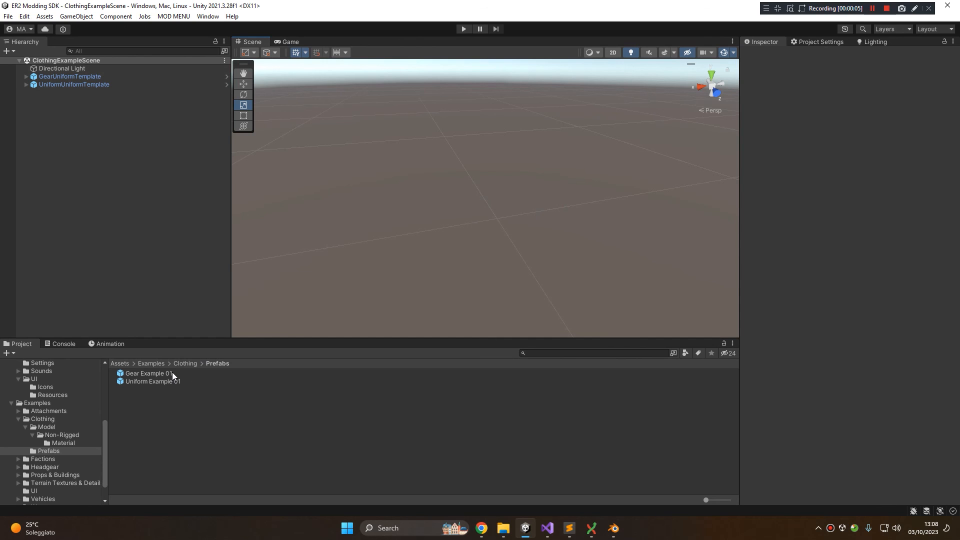
- Review the clothing settings and AssetBundle assignments of the Gear Example 01 and Uniform Example 01 prefabs
click(150, 373)
scroll(958, 219, down, 5)
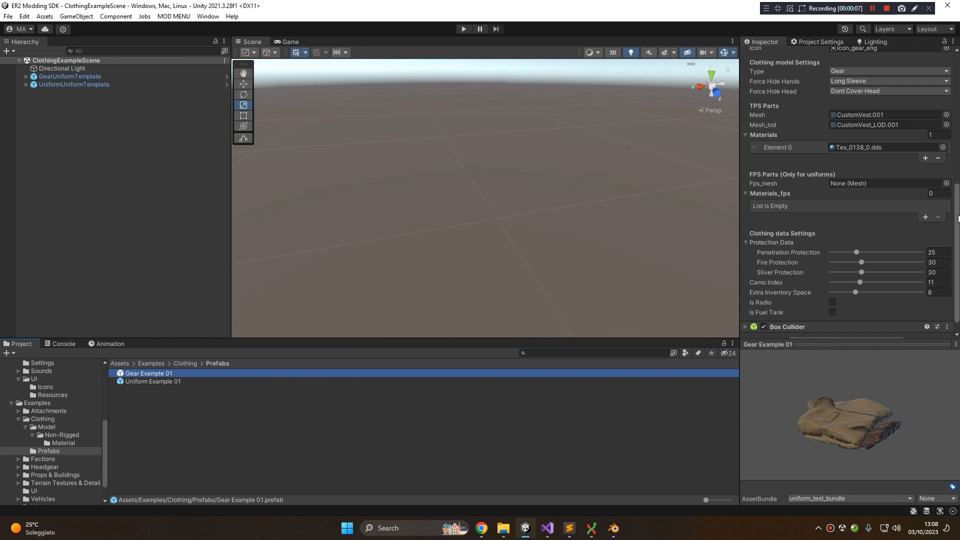
scroll(849, 125, up, 2)
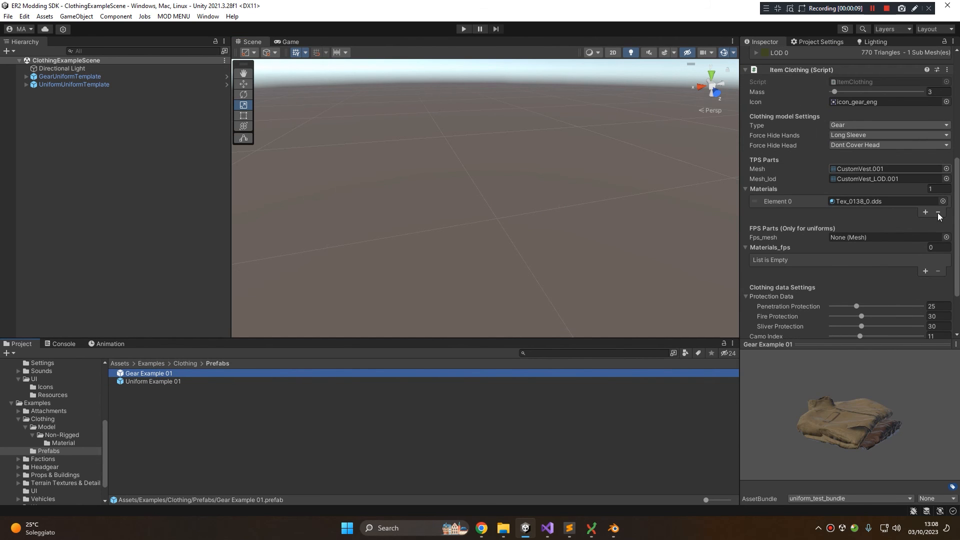
scroll(846, 247, down, 2)
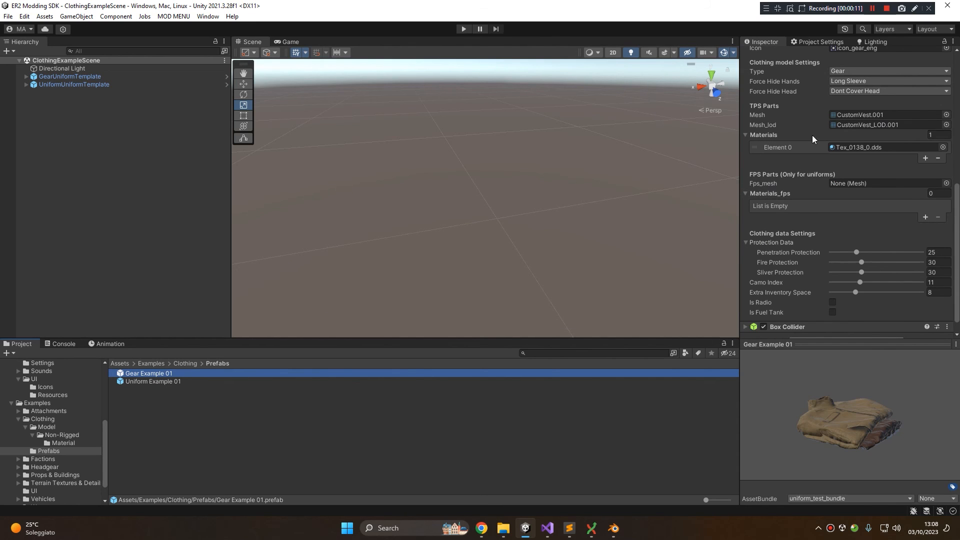
click(156, 383)
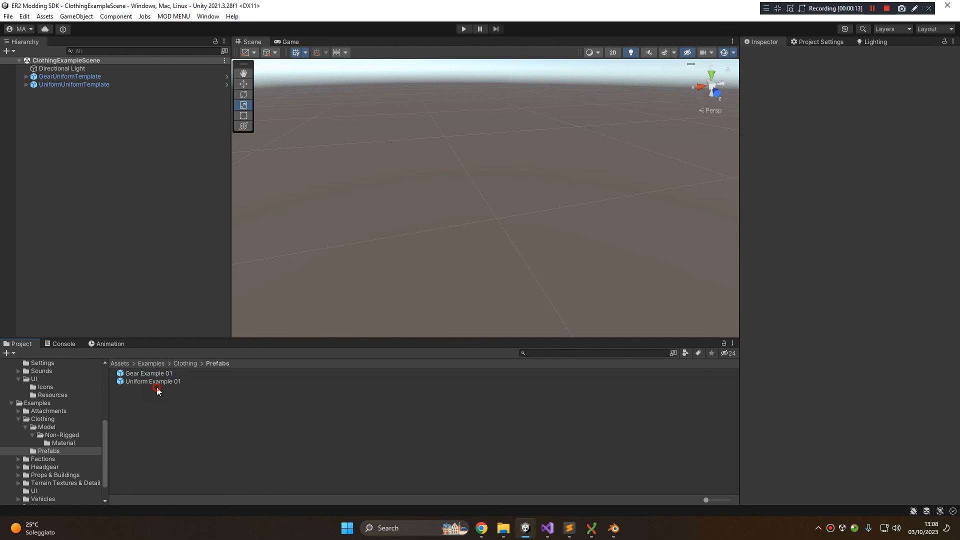
scroll(802, 140, down, 9)
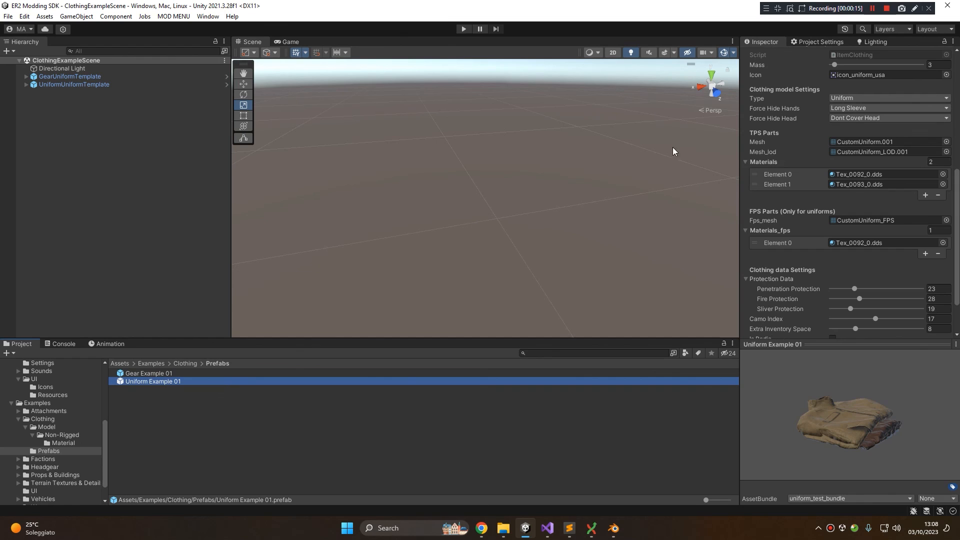
- Open the Mod Compiler and choose uniform_test_bundle as the AssetBundle to build
click(176, 17)
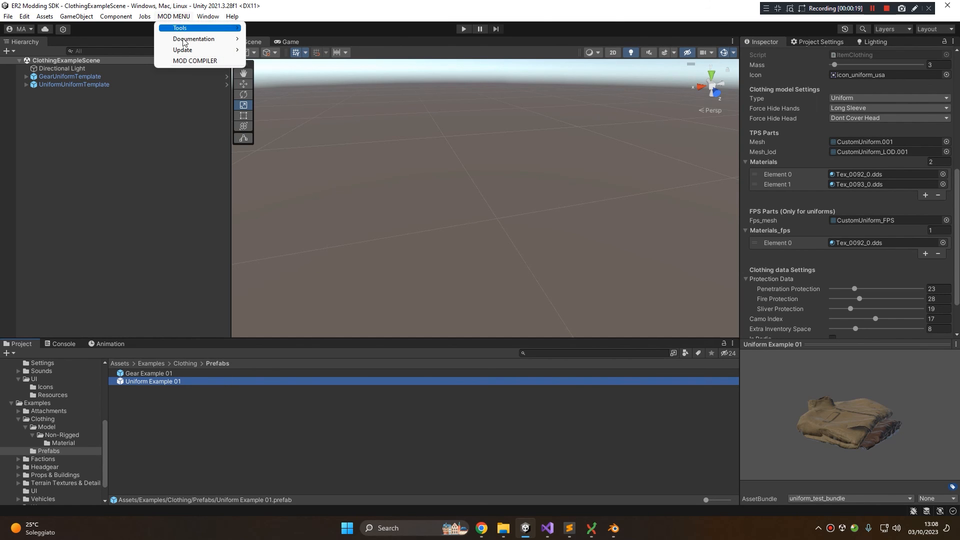
click(193, 61)
click(373, 110)
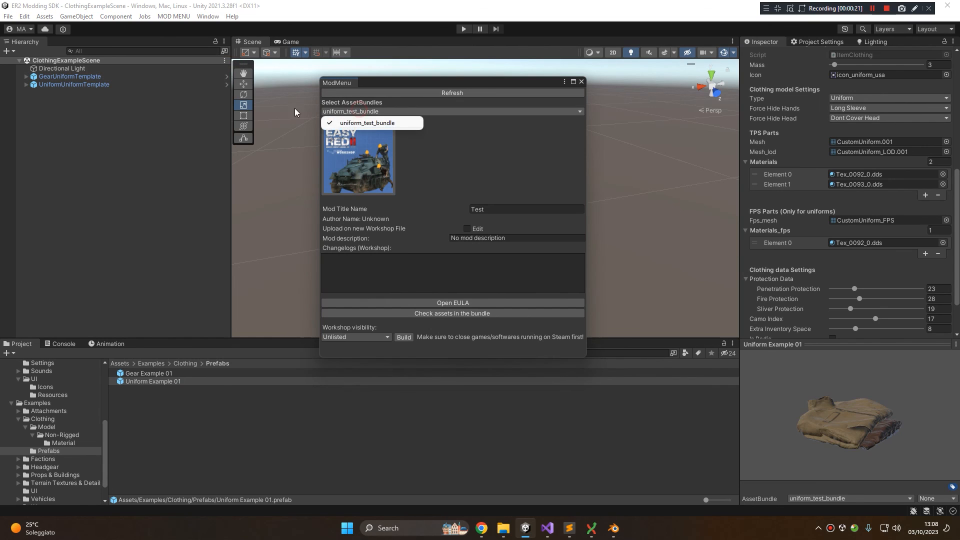
click(384, 173)
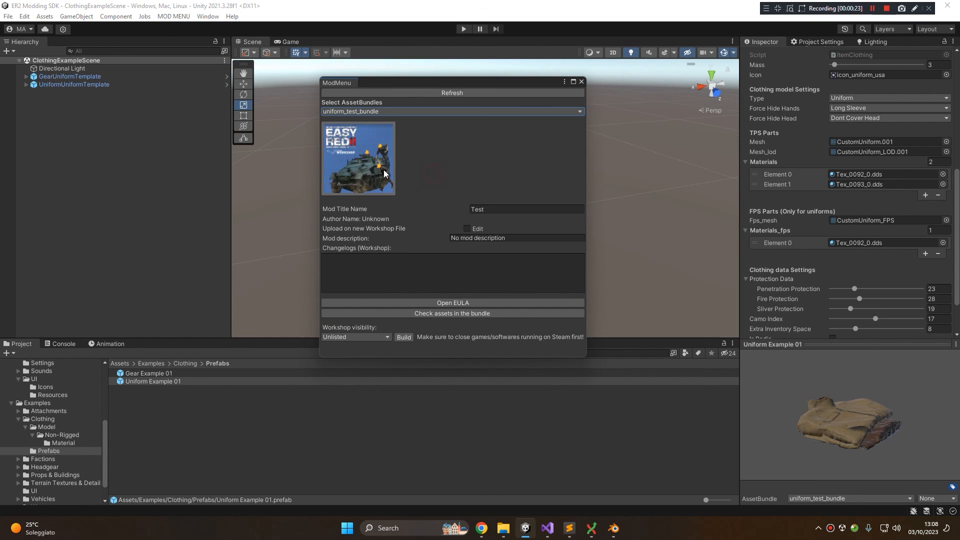
- Set the mod title to "Modern Uniform MOD Example"
click(539, 210)
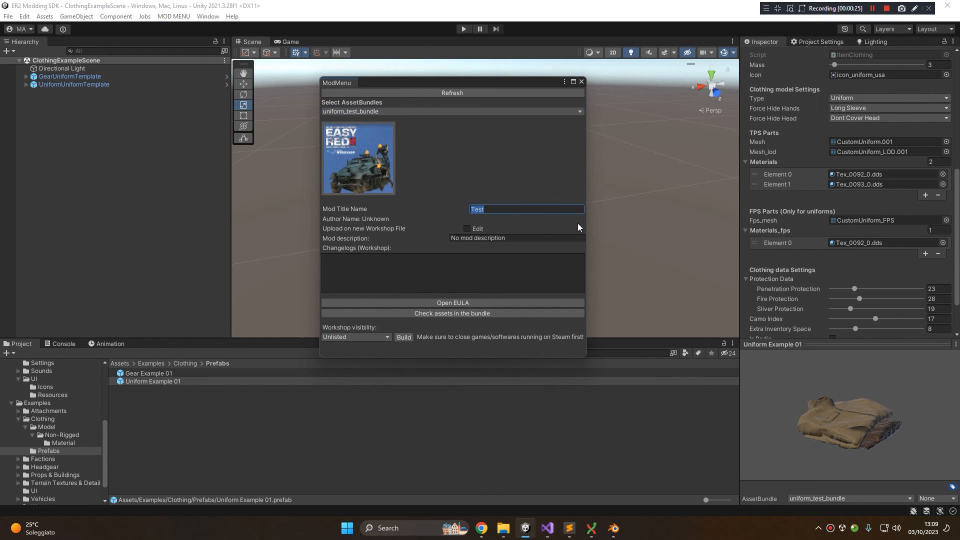
text(Modern Uniform MOD Exapl)
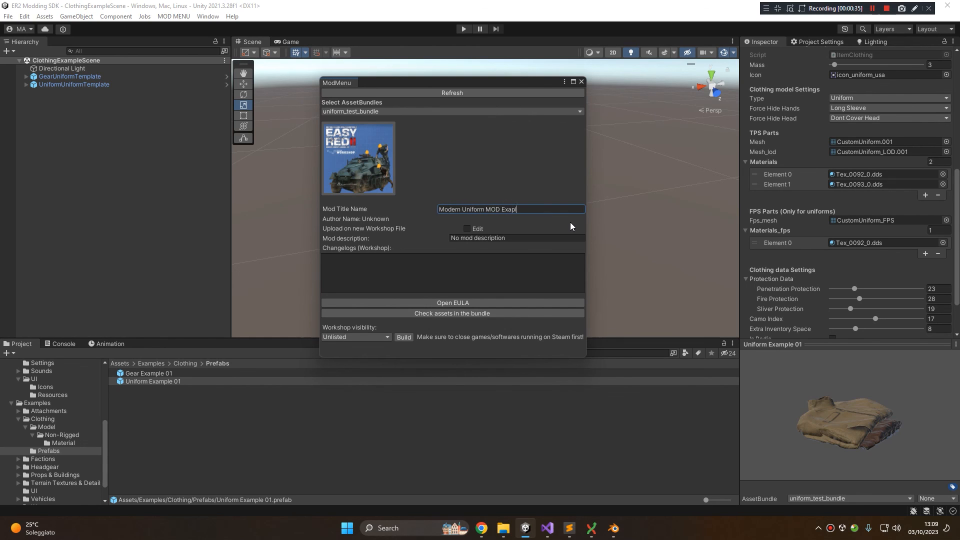
key(BackSpace)
key(BackSpace)
text(mple)
- Check the Workshop file ID option, keep uploading as a new file, and set the mod description to "This is a modded uniform example"
click(467, 228)
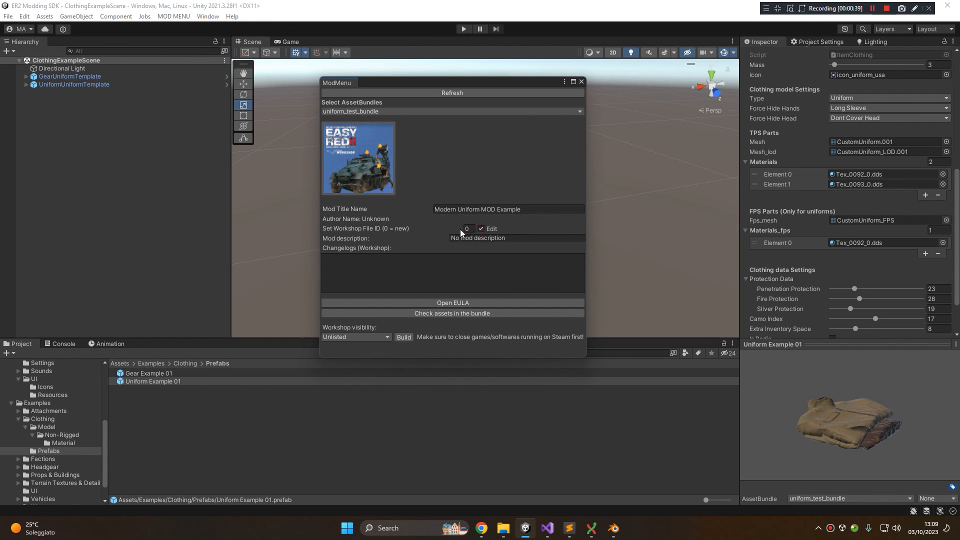
click(484, 230)
click(461, 238)
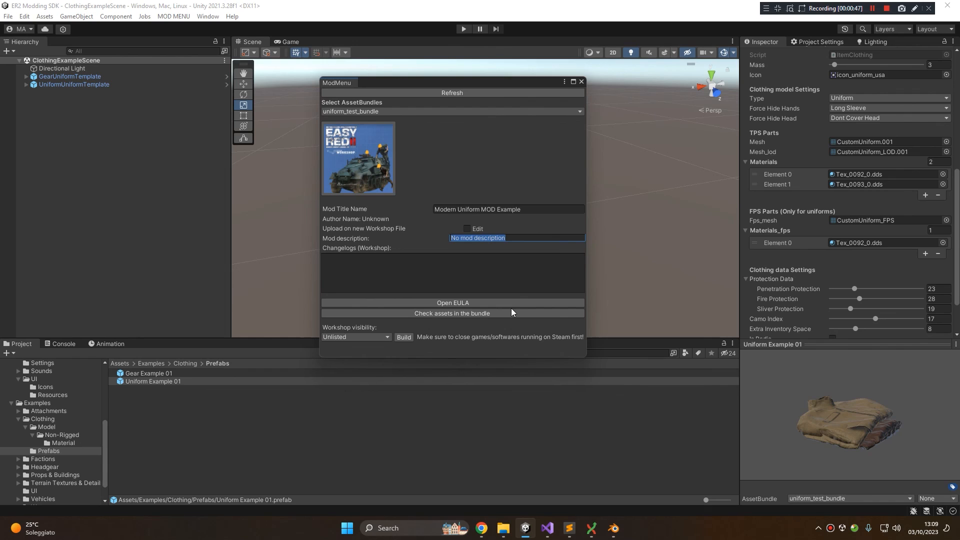
text(This is a modded uniform example)
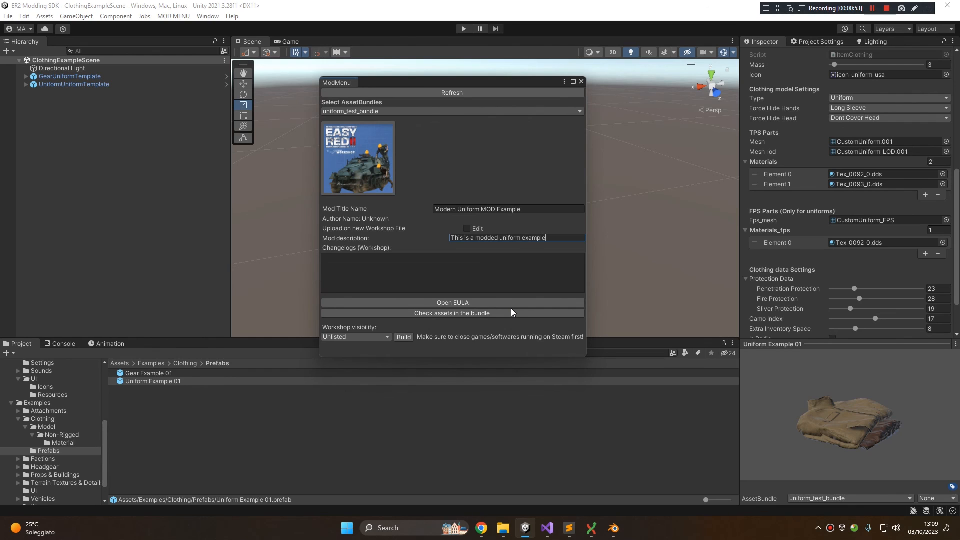
click(439, 285)
click(561, 239)
click(383, 280)
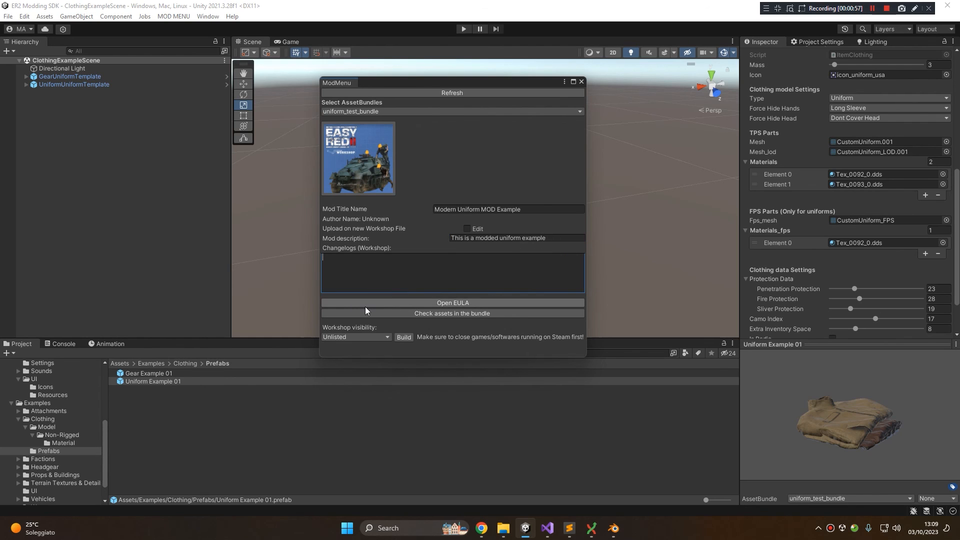
- Check the Workshop visibility options, keep the mod Unlisted, and build it
click(350, 337)
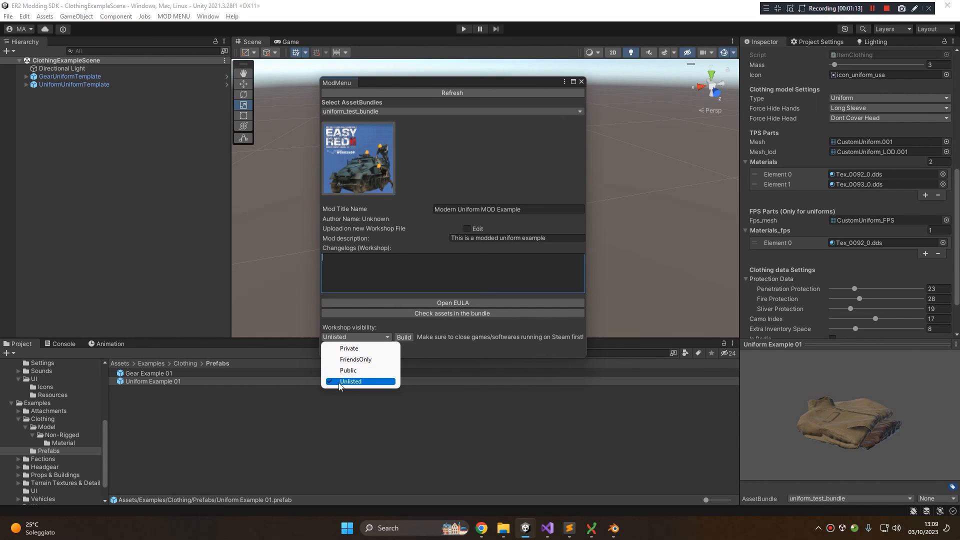
click(419, 342)
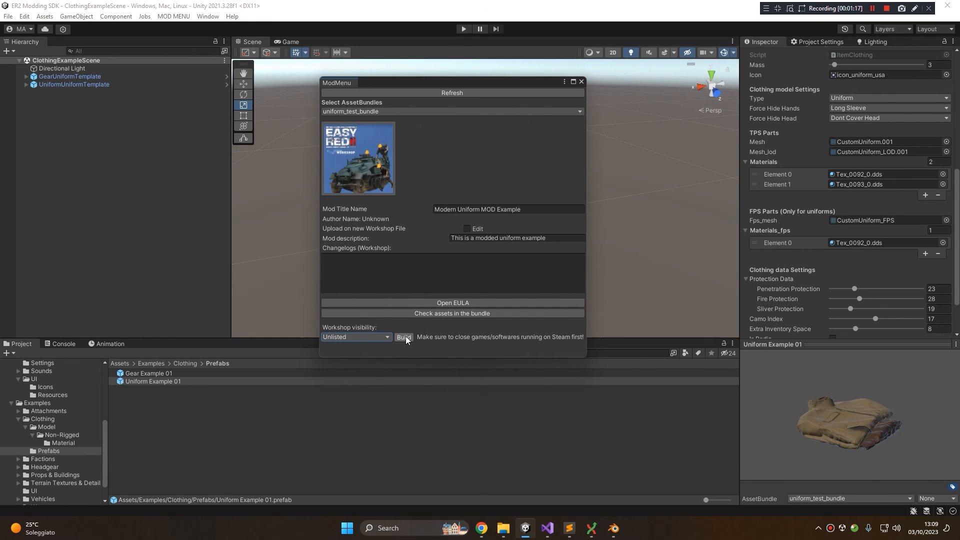
click(406, 337)
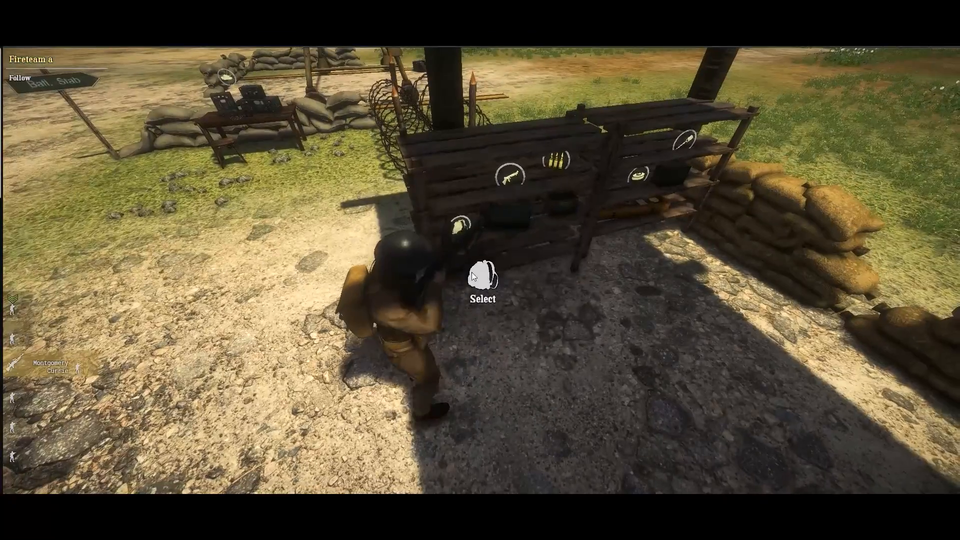
- In Easy Red 2, browse the clothing available at the supply shelves and equip the soldier with Uniform Example 01 and the modded vest
click(472, 274)
click(389, 278)
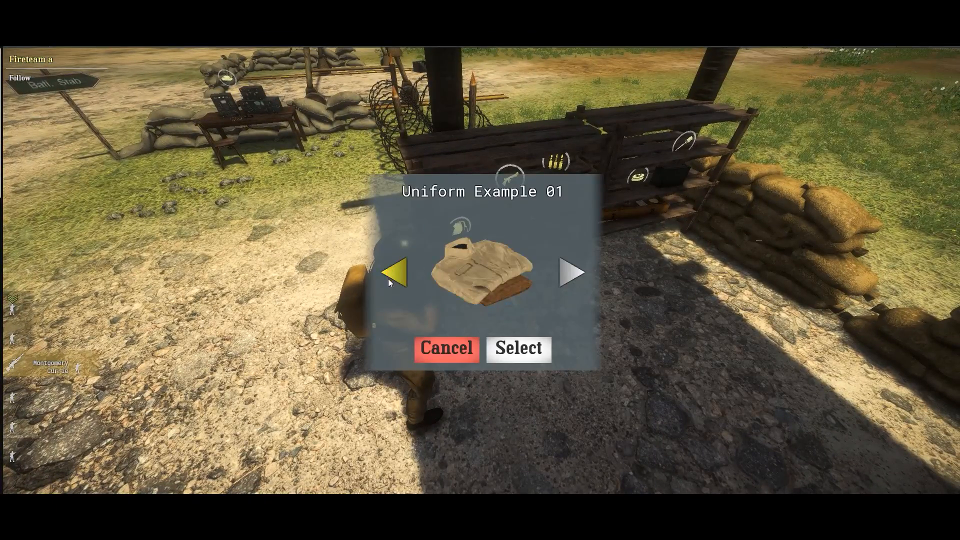
click(387, 280)
click(561, 280)
click(389, 278)
click(389, 278)
click(389, 279)
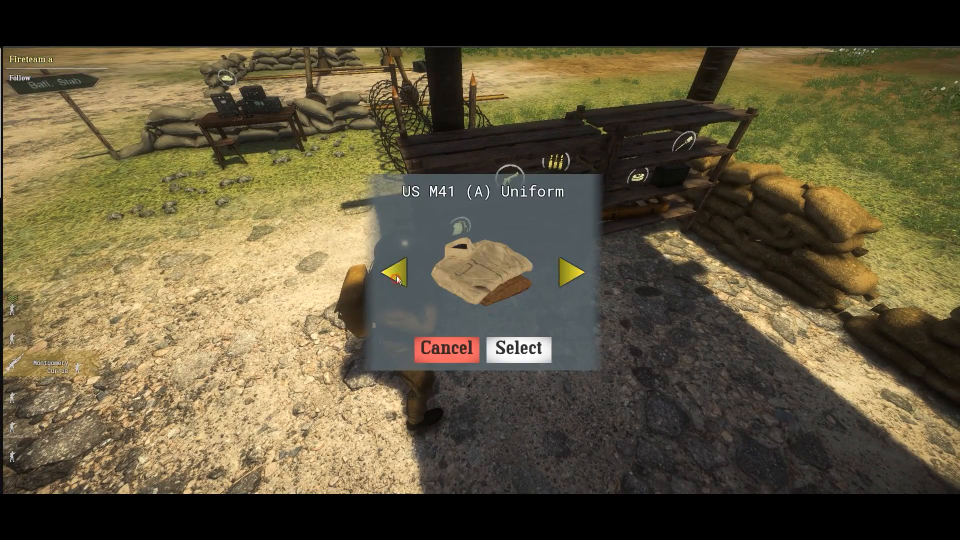
click(563, 277)
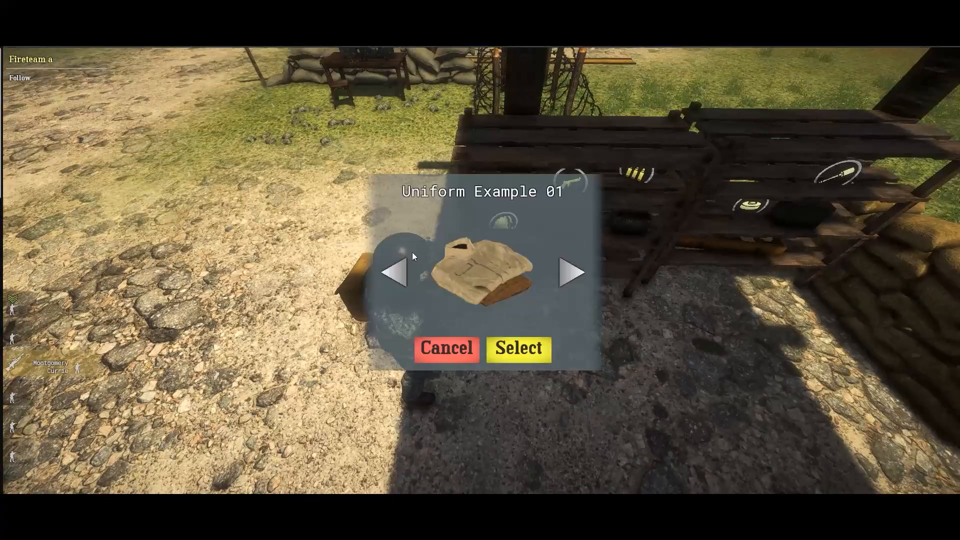
click(395, 273)
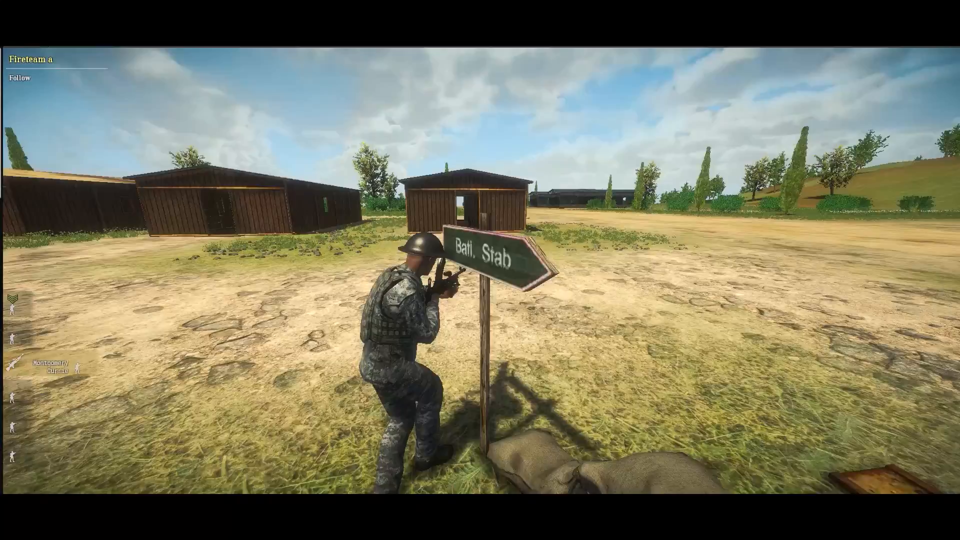
- Walk the soldier around and examine the modded uniform and vest in both third-person and first-person views
key(w)
key(v)
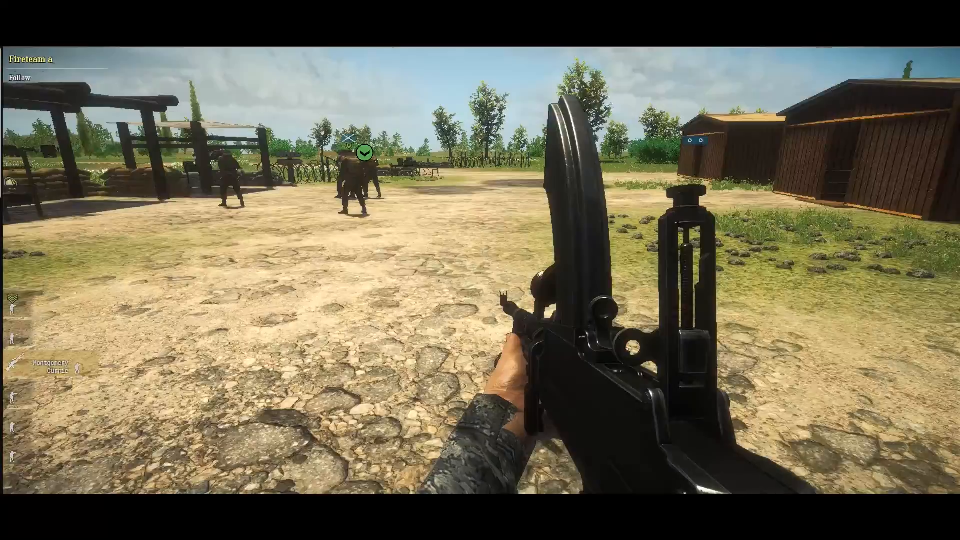
key(r)
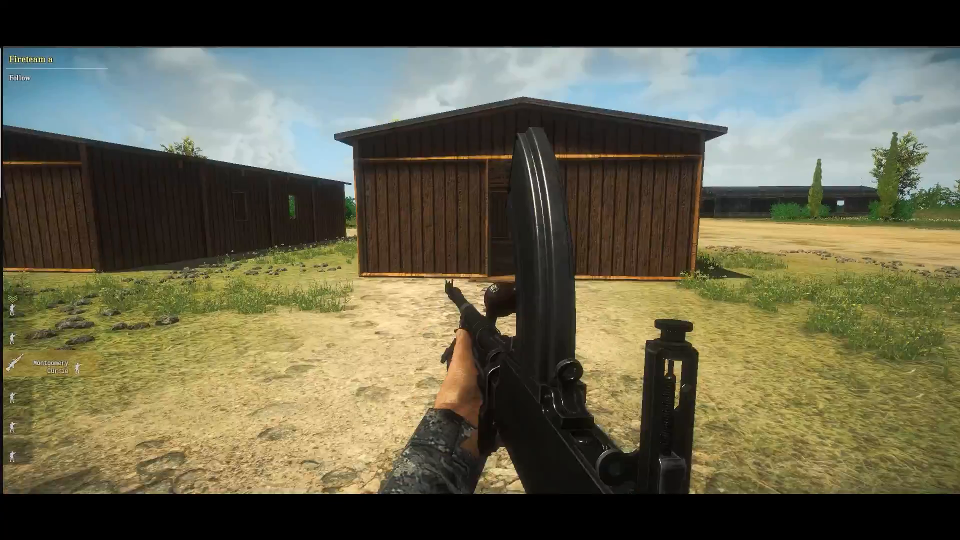
key(v)
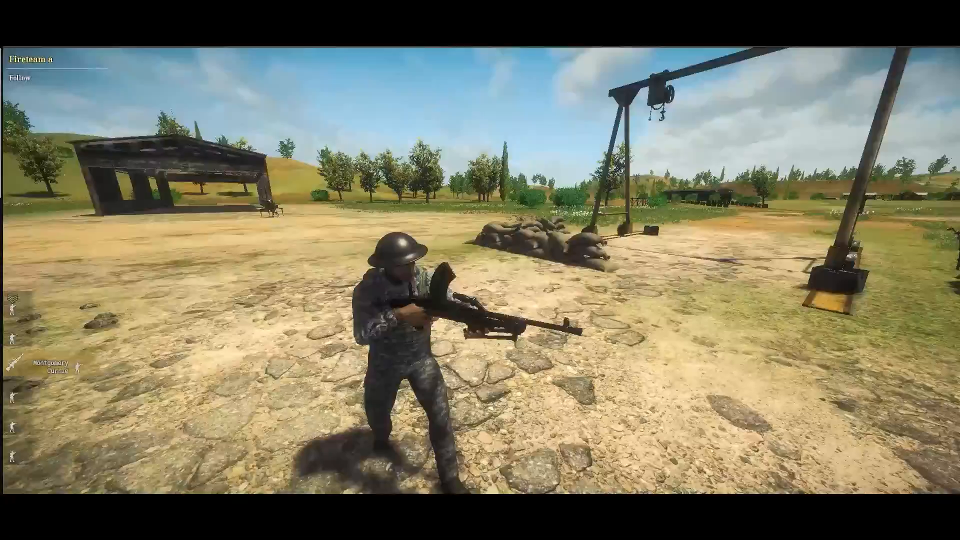
key(w)
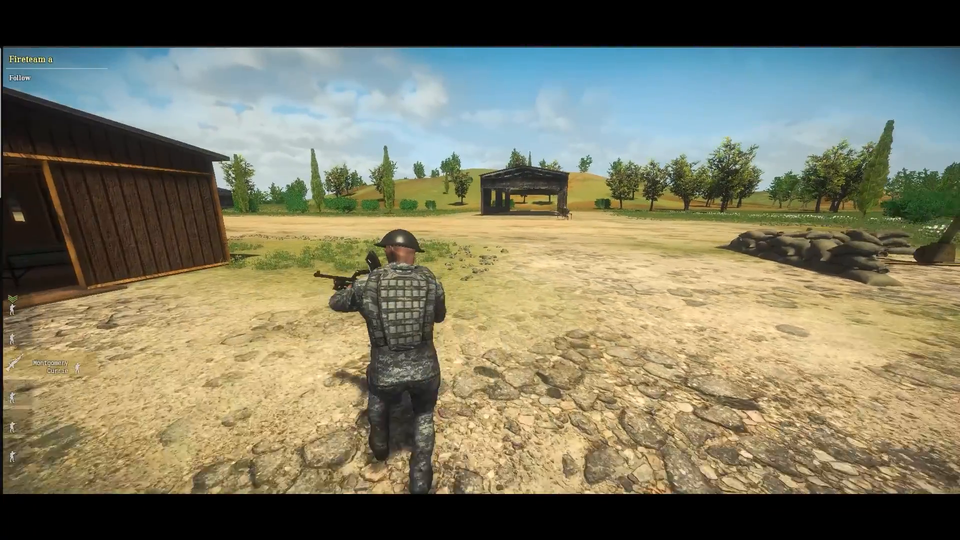
key(d)
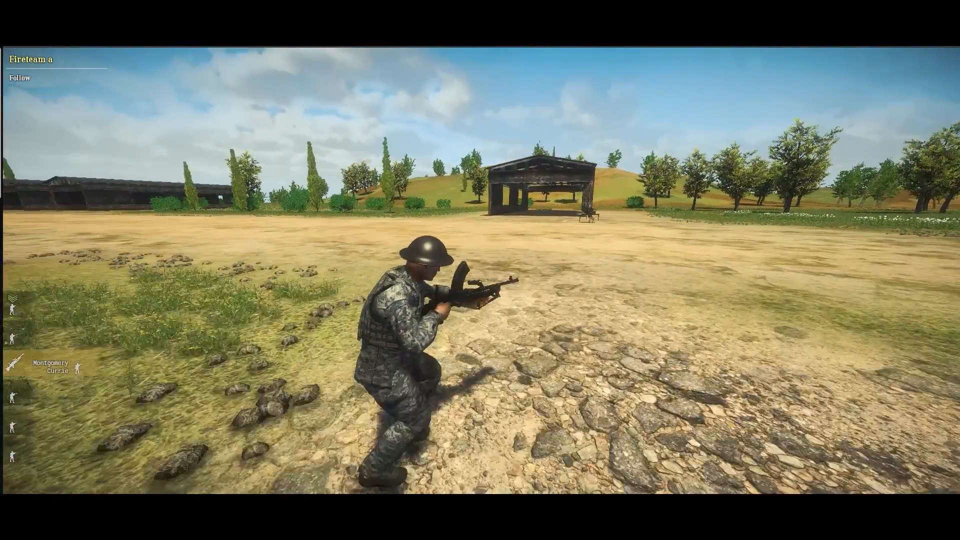